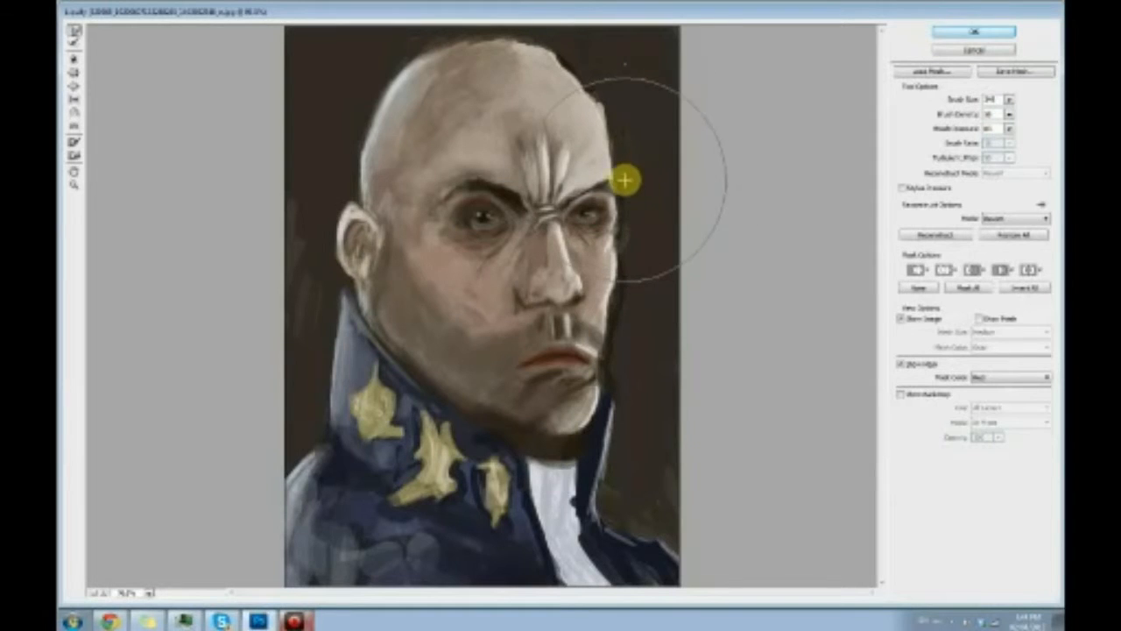
With a smaller Liquify brush, push the far temple, cheek and chin contour slightly outward and apply the distortion
key("bracketleft")
key("bracketleft")
key("bracketleft")
key("bracketleft")
key("bracketleft")
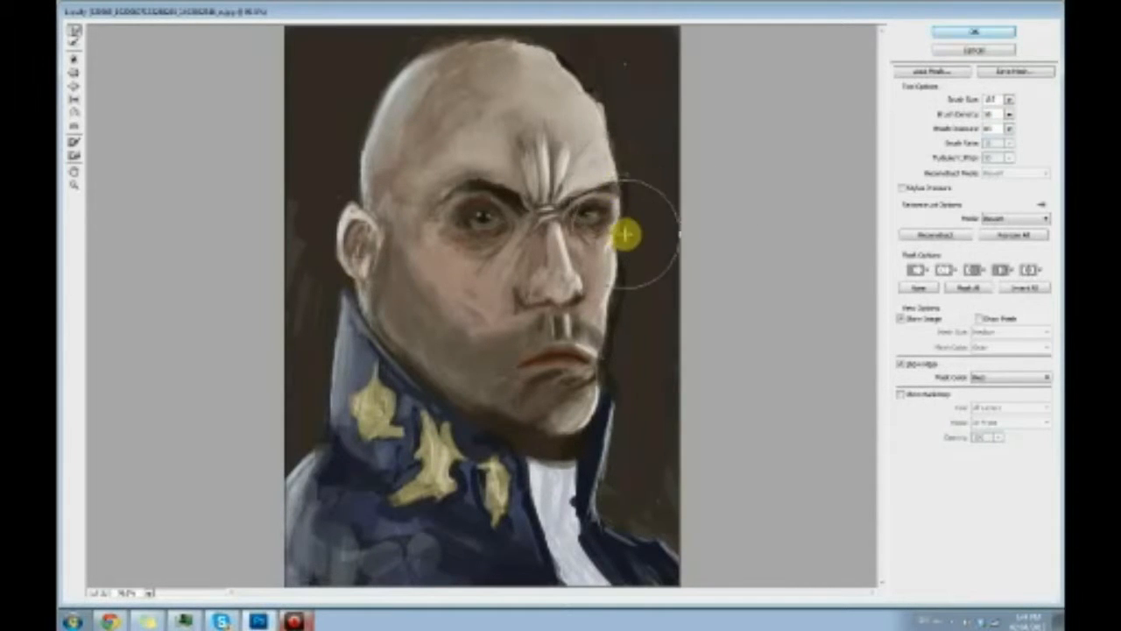
left_click_drag(613, 239, 620, 233)
left_click_drag(621, 275, 628, 268)
left_click_drag(586, 398, 595, 392)
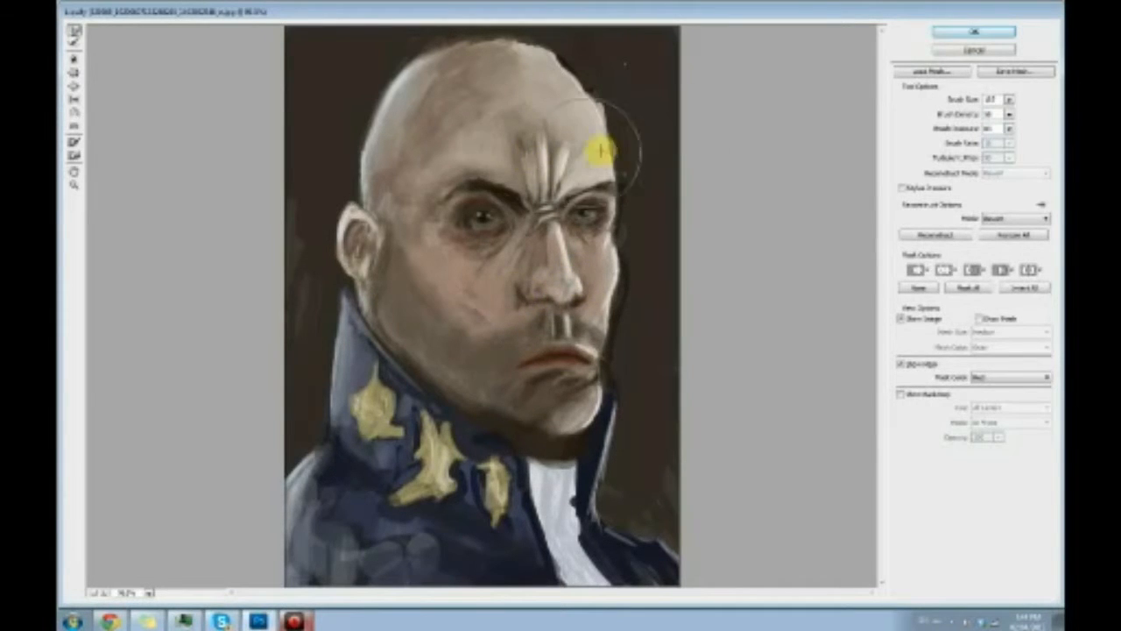
left_click(981, 31)
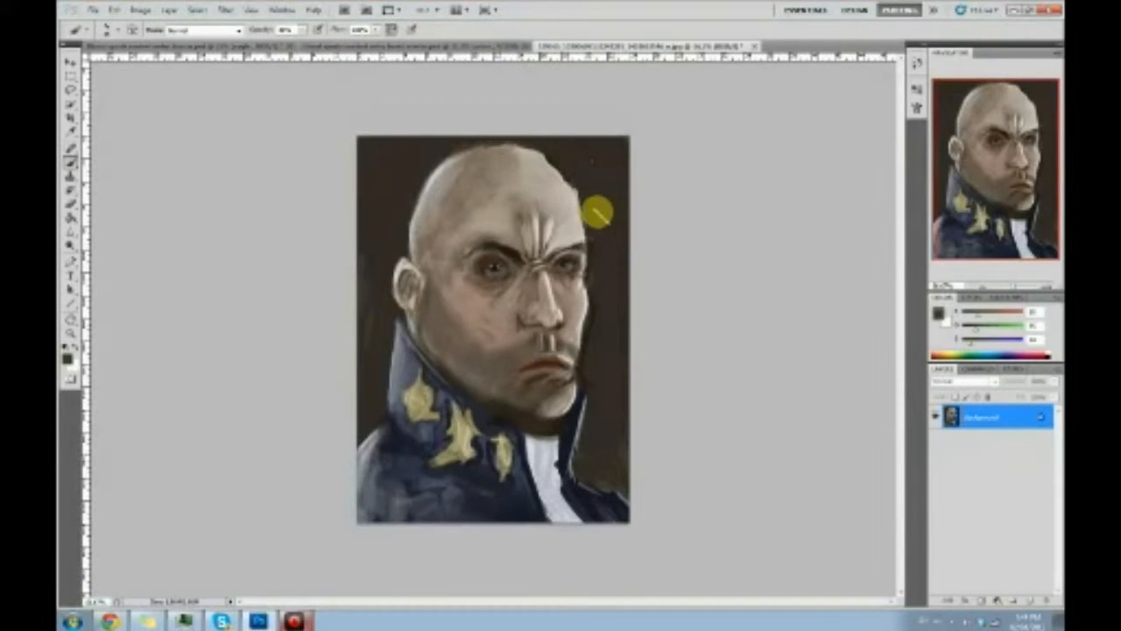
Sample nearby tones and paint over the lower cheek and the jaw edge beside the raised collar
key("ctrl+plus")
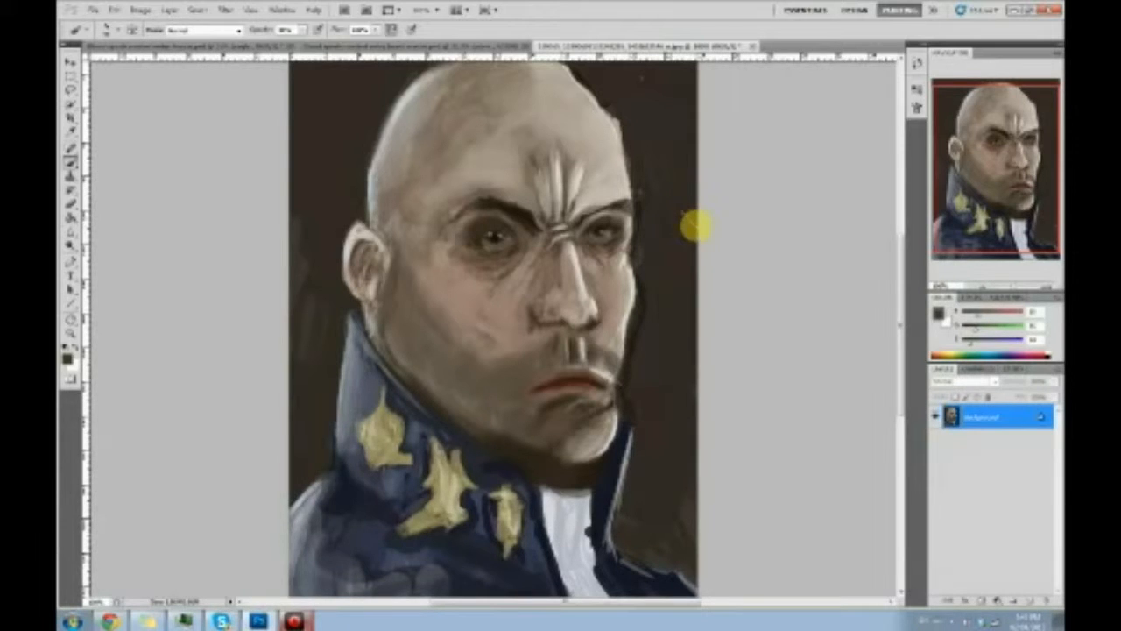
left_click(430, 393, "alt")
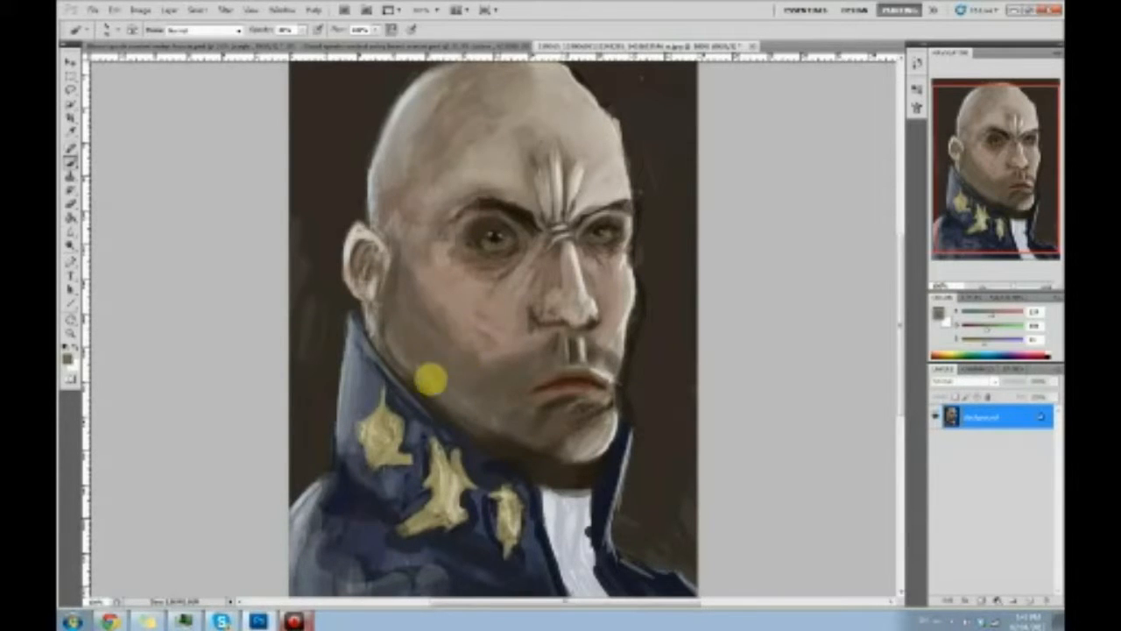
mouse_move(451, 368)
left_mouse_down()
mouse_move(409, 375)
mouse_move(396, 320)
mouse_move(381, 333)
mouse_move(389, 313)
mouse_move(429, 347)
left_mouse_up()
left_click(372, 329, "alt")
left_click(359, 355, "alt")
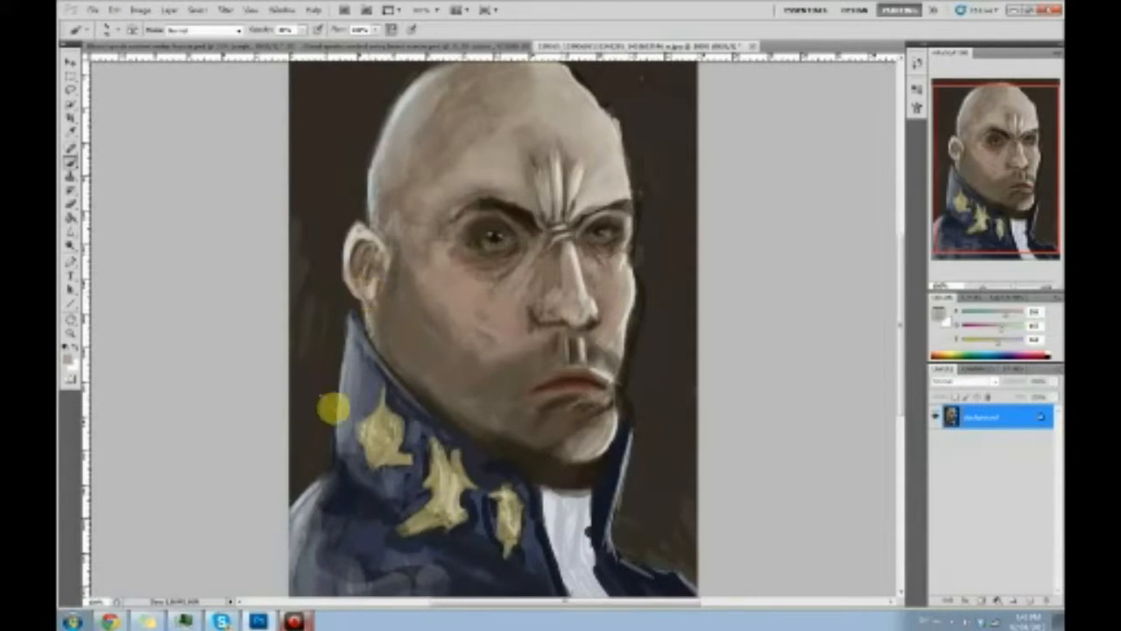
Switch to Chrome and open the artist's deviantART profile at its section of linked art lessons
key("alt+Tab")
left_click(314, 9)
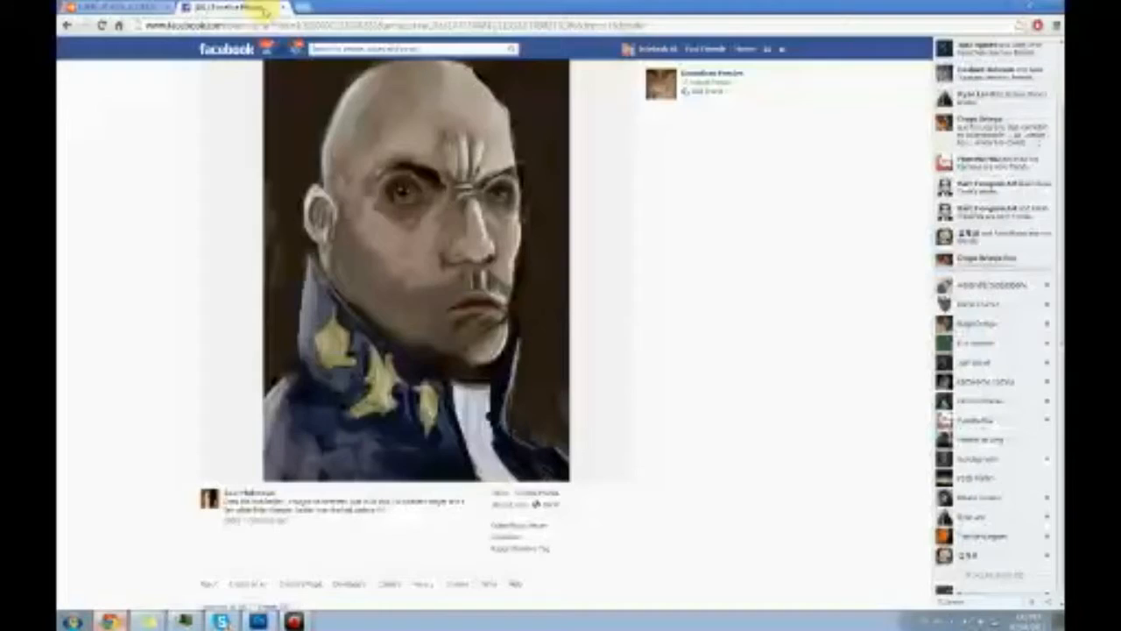
left_click(517, 215)
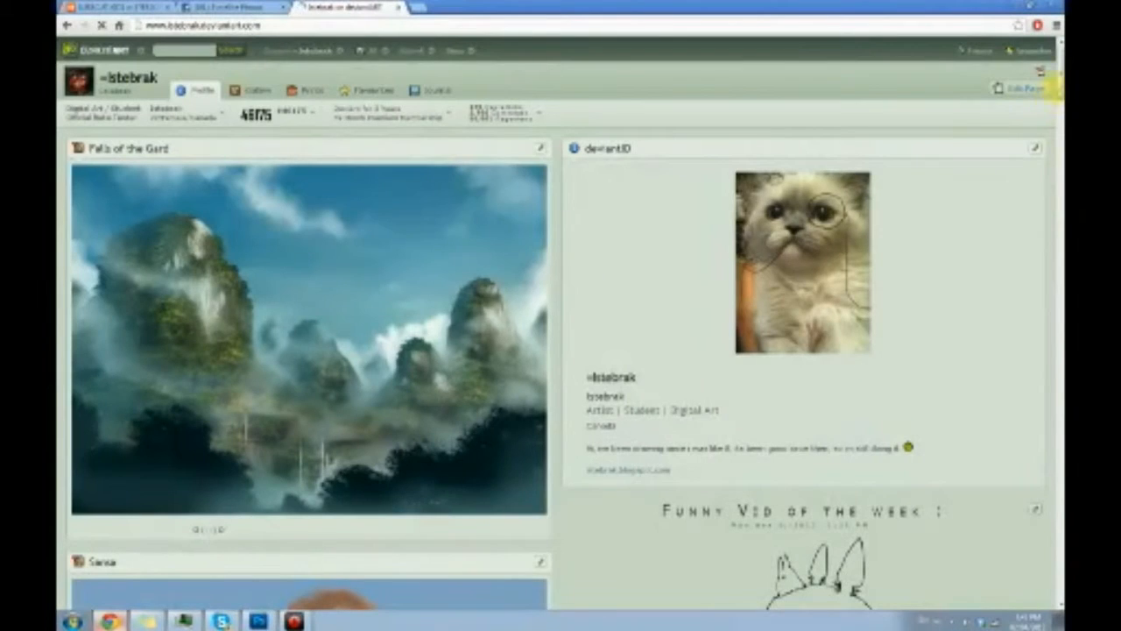
left_click_drag(1060, 90, 1057, 215)
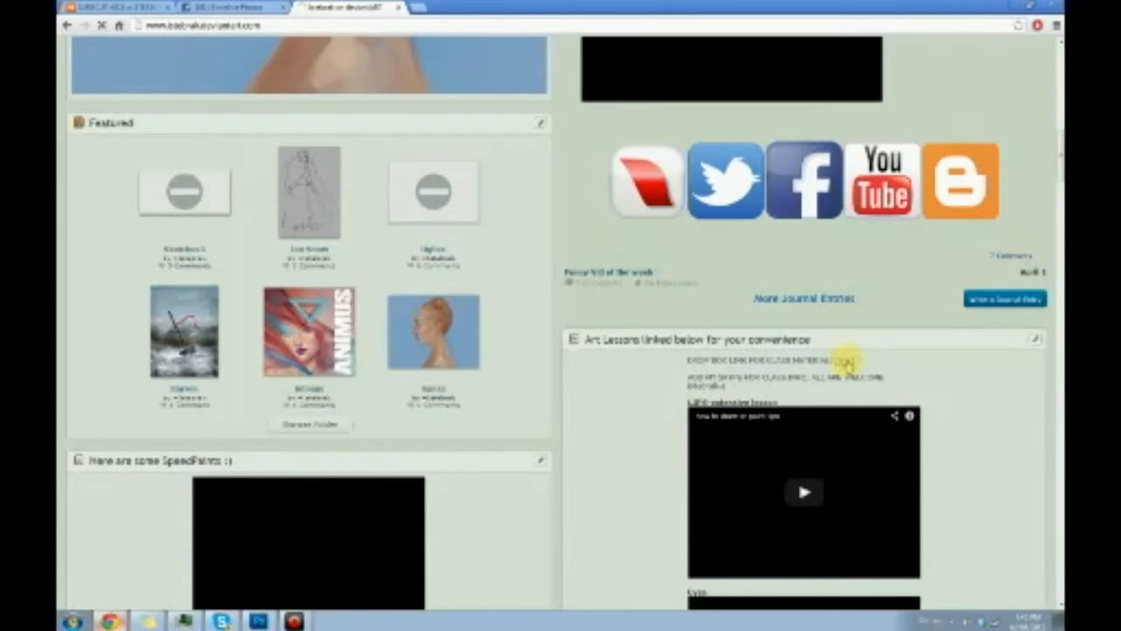
Open the Dropbox class material folder and the download page of Lolas Perfect Brushes.abr, selecting its web address
left_click(845, 361)
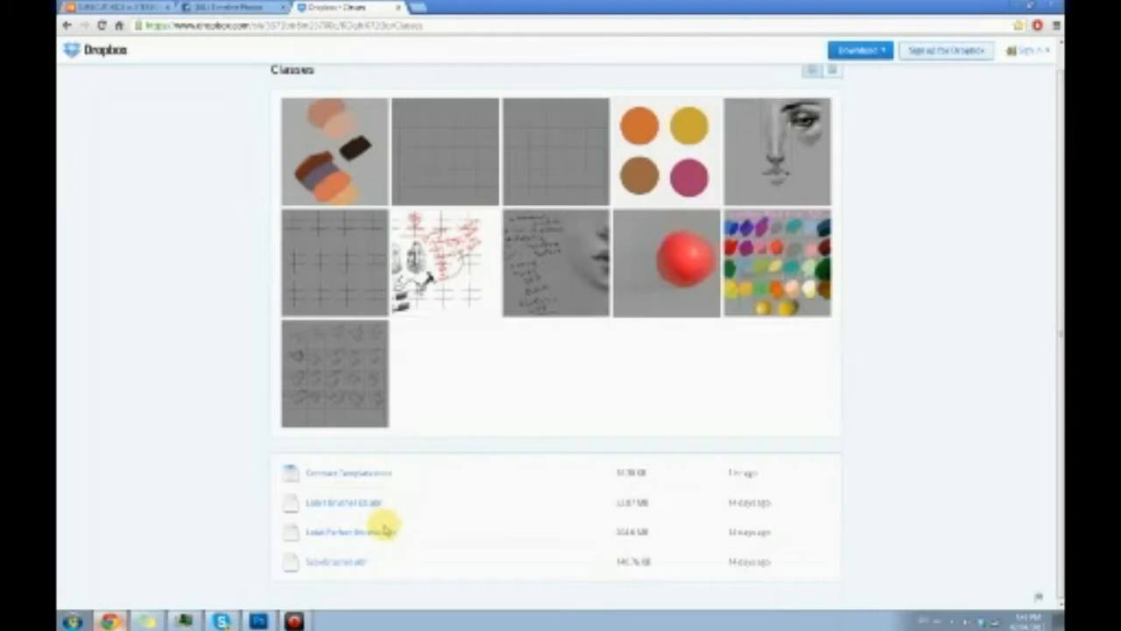
left_click(381, 534)
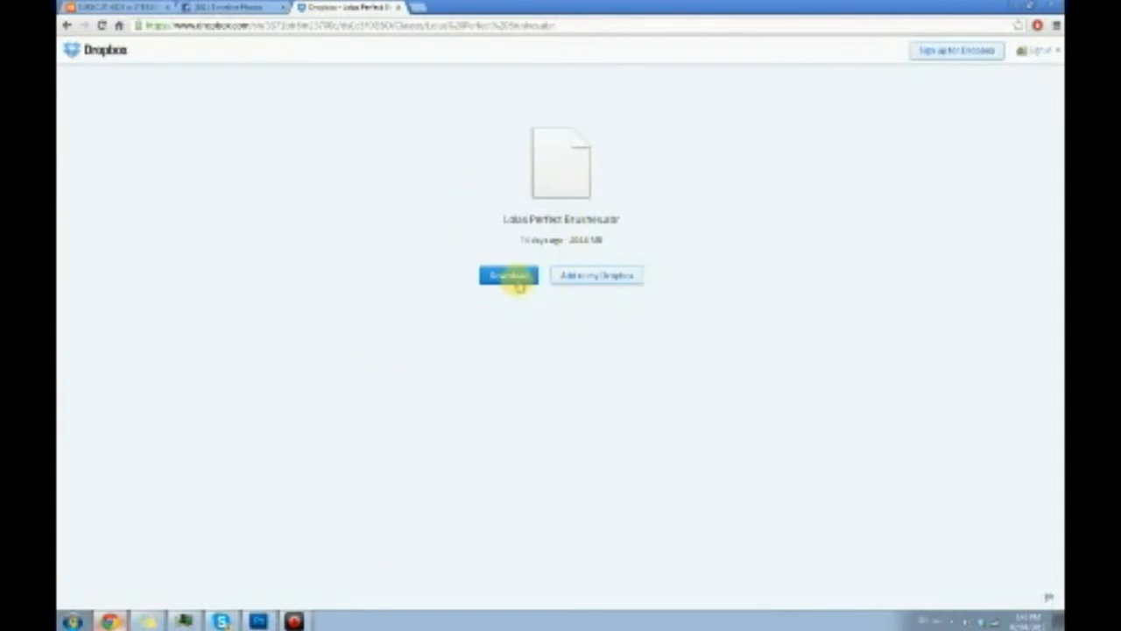
left_click(395, 26)
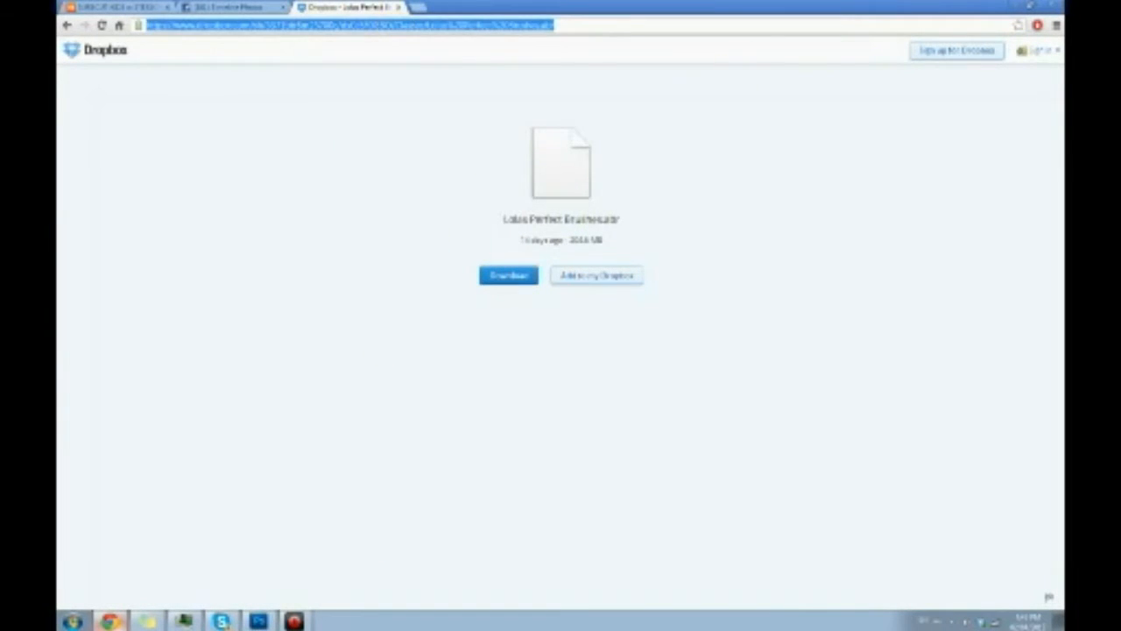
Switch back to Photoshop and paint sampled skin tones over the dark brows, eye sockets and upper cheek to soften them
key("alt+Tab")
double_click(826, 7)
left_click(780, 102)
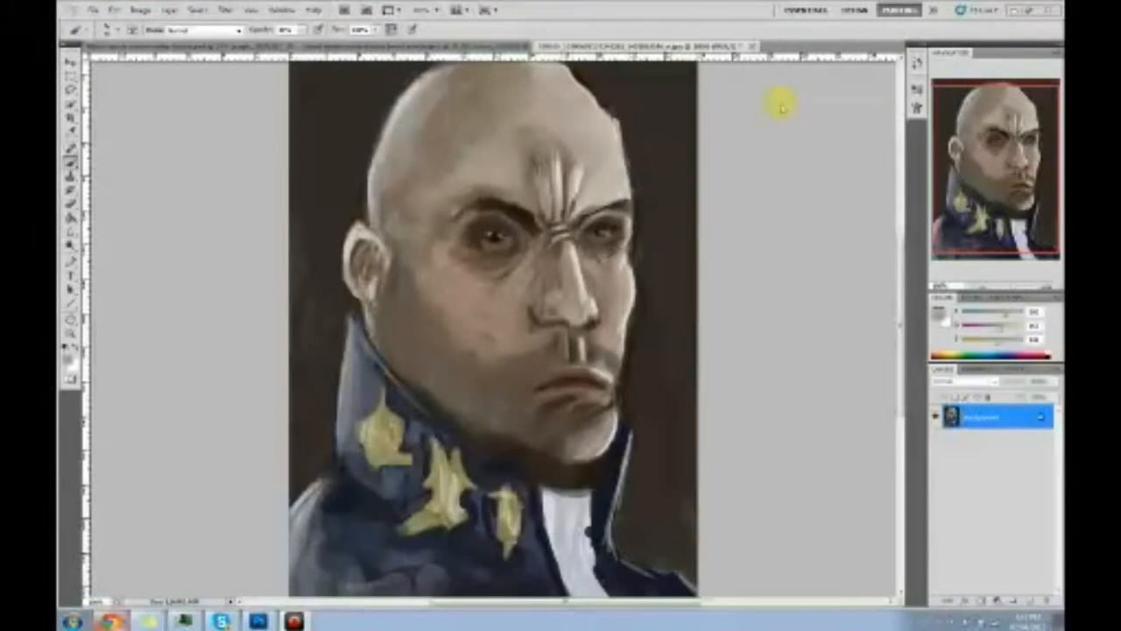
left_click(447, 210, "alt")
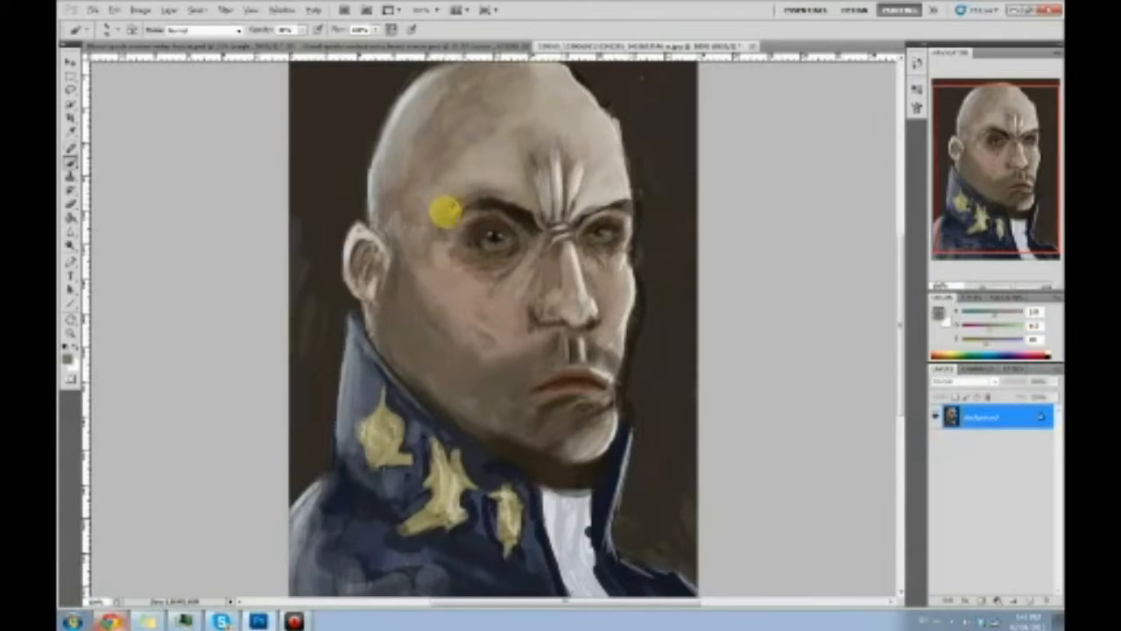
left_click(462, 253, "alt")
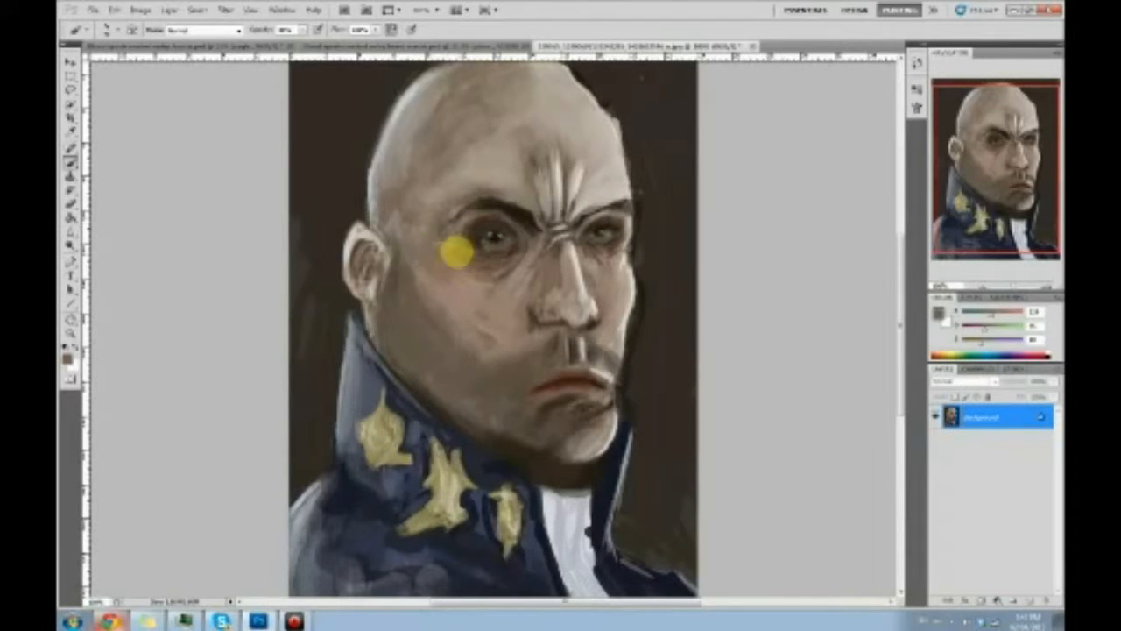
left_click(456, 296, "alt")
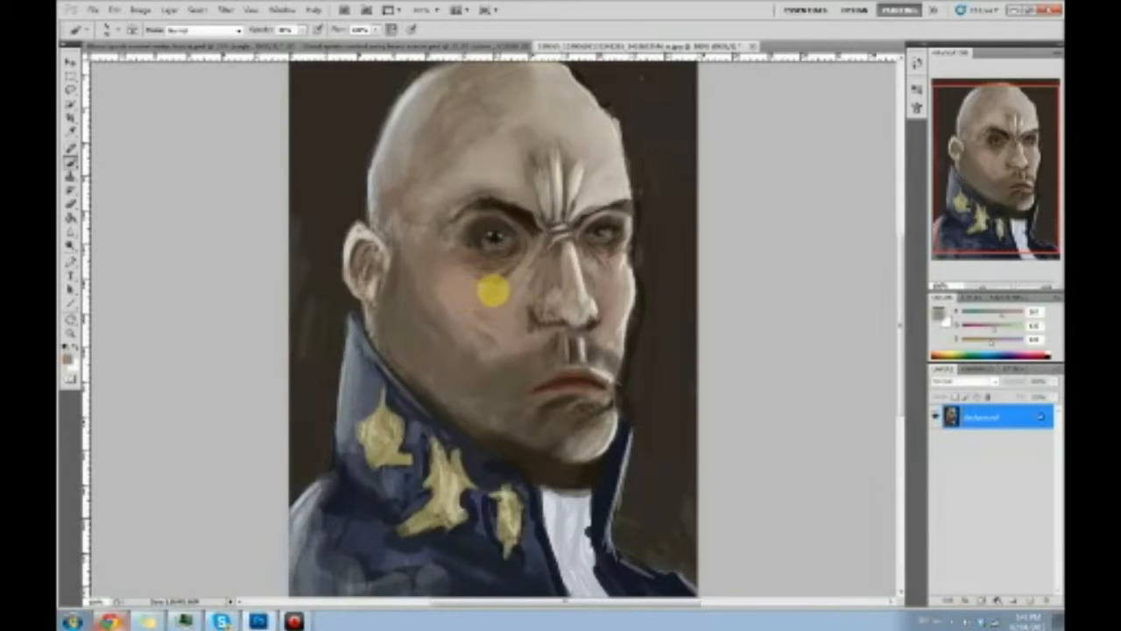
left_click(462, 195, "alt")
mouse_move(480, 192)
left_mouse_down()
mouse_move(542, 195)
mouse_move(553, 213)
mouse_move(597, 188)
mouse_move(567, 272)
mouse_move(579, 263)
mouse_move(467, 279)
mouse_move(538, 219)
mouse_move(527, 213)
mouse_move(507, 207)
mouse_move(450, 232)
mouse_move(480, 264)
mouse_move(556, 297)
mouse_move(552, 319)
mouse_move(601, 299)
mouse_move(568, 366)
mouse_move(625, 230)
mouse_move(586, 221)
mouse_move(607, 195)
mouse_move(536, 180)
mouse_move(623, 193)
mouse_move(637, 292)
mouse_move(614, 355)
mouse_move(470, 189)
mouse_move(438, 236)
mouse_move(366, 298)
mouse_move(349, 278)
mouse_move(384, 322)
mouse_move(373, 311)
mouse_move(405, 316)
mouse_move(402, 300)
mouse_move(289, 232)
left_mouse_up()
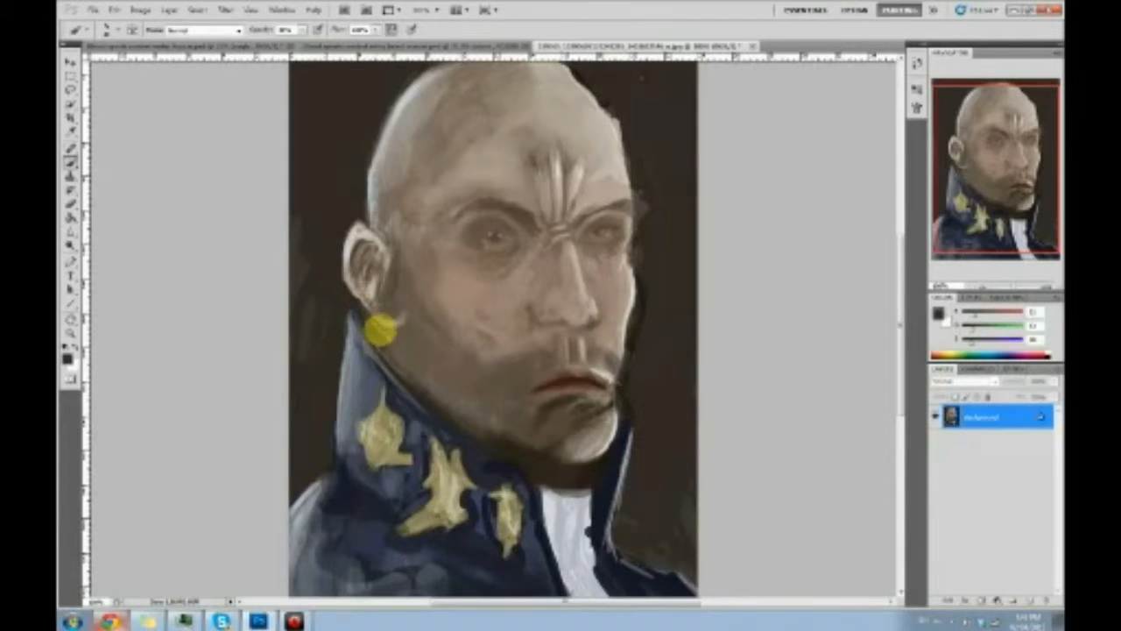
Paint the earlobe and the skin just below the ear with sampled skin and shadow tones
mouse_move(378, 361)
left_mouse_down()
mouse_move(412, 304)
mouse_move(406, 321)
mouse_move(414, 312)
mouse_move(402, 291)
mouse_move(275, 200)
mouse_move(404, 309)
left_mouse_up()
left_click(389, 322, "alt")
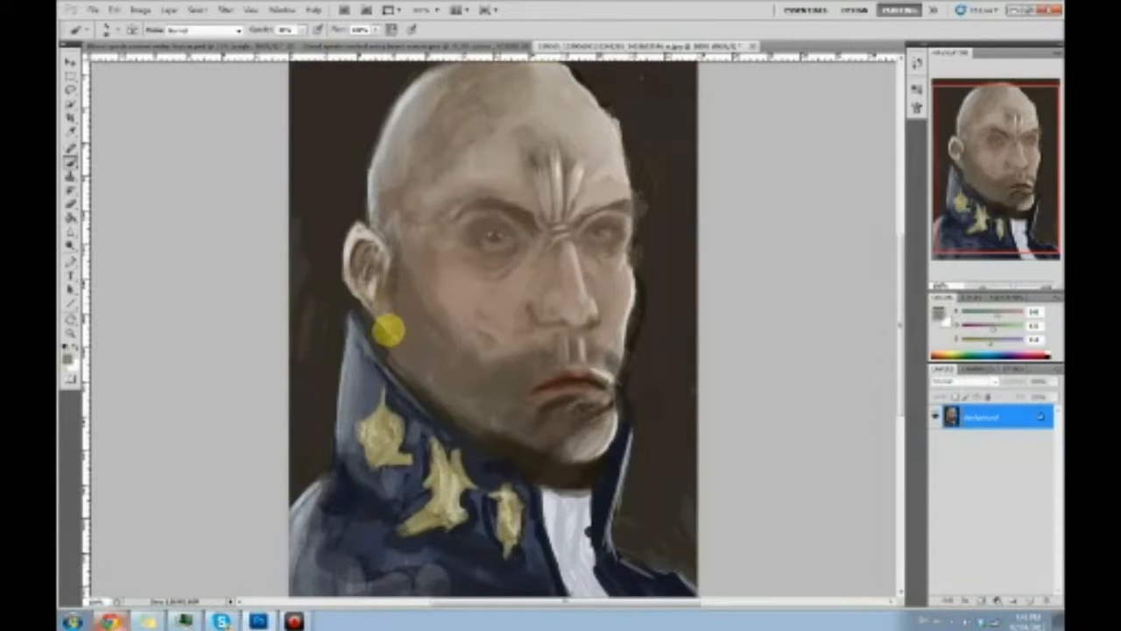
mouse_move(411, 339)
left_mouse_down()
mouse_move(396, 340)
mouse_move(411, 315)
left_mouse_up()
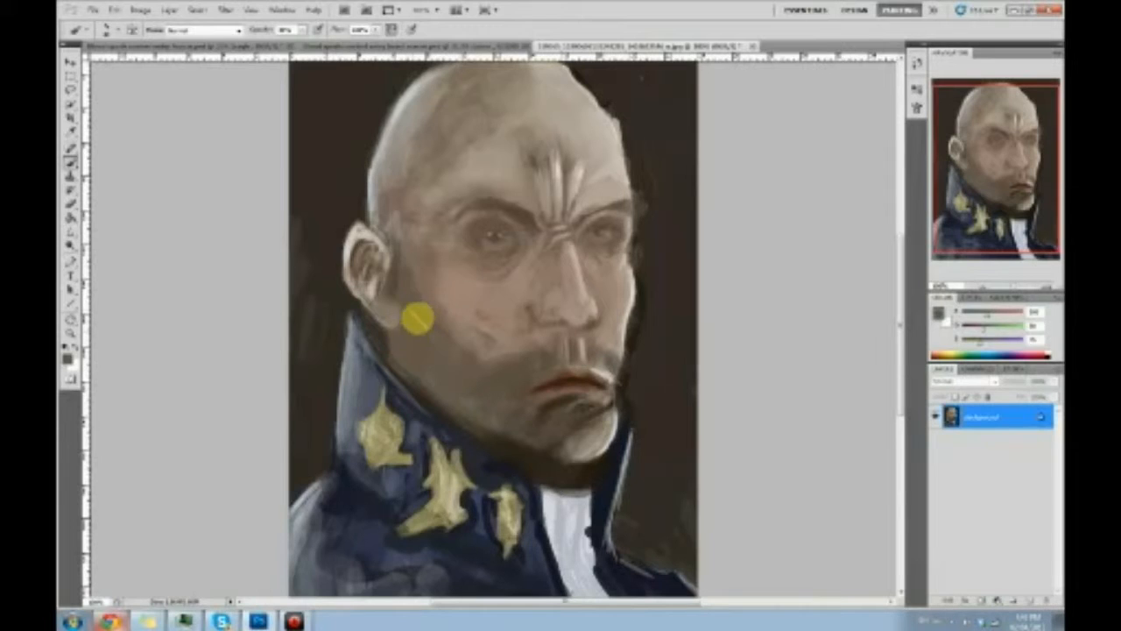
Darken the jaw and chin with mid-brown skin tones and repaint the shadow edge along the collar
mouse_move(402, 357)
left_mouse_down()
mouse_move(356, 324)
mouse_move(356, 313)
mouse_move(371, 340)
mouse_move(379, 329)
mouse_move(380, 364)
mouse_move(392, 333)
mouse_move(388, 361)
mouse_move(432, 402)
mouse_move(394, 353)
mouse_move(395, 328)
mouse_move(410, 385)
mouse_move(419, 359)
mouse_move(407, 370)
mouse_move(455, 407)
mouse_move(434, 393)
mouse_move(542, 429)
left_mouse_up()
left_click(529, 466, "alt")
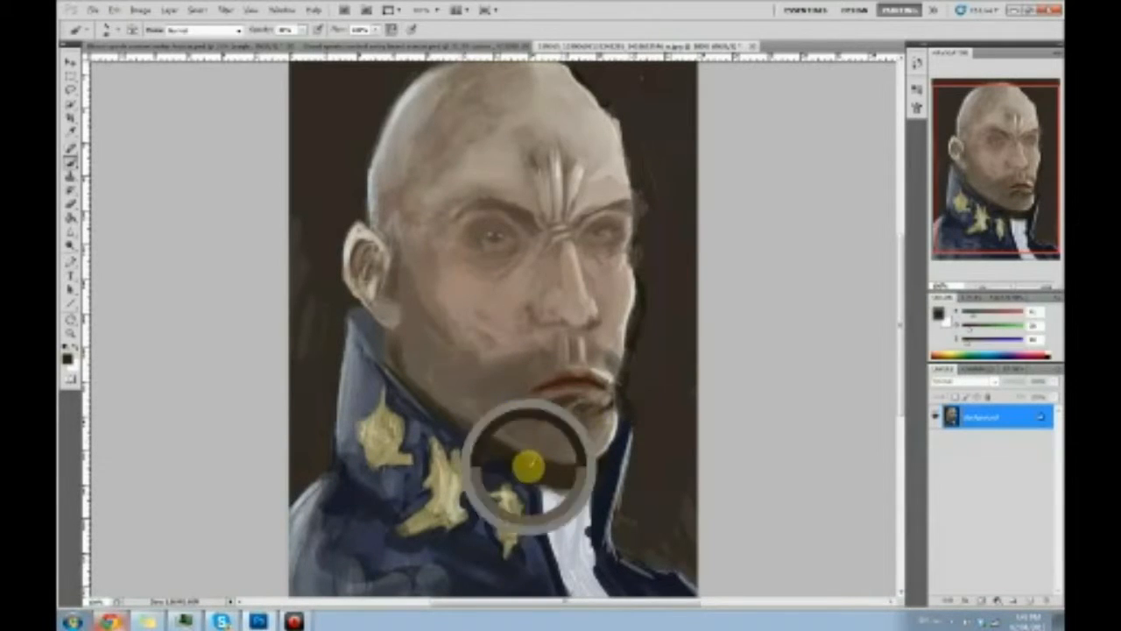
left_click_drag(438, 412, 484, 443)
Blend sampled skin tones across the near eye socket and brow
left_click(472, 256, "alt")
left_click(508, 209, "alt")
mouse_move(440, 233)
left_mouse_down()
mouse_move(486, 243)
mouse_move(532, 216)
left_mouse_up()
Flip the canvas horizontally and refine the skull and forehead contour with sampled skin and background colours
key("ctrl+shift+h")
mouse_move(409, 147)
left_mouse_down()
mouse_move(430, 179)
mouse_move(433, 164)
mouse_move(389, 162)
mouse_move(392, 172)
mouse_move(418, 131)
mouse_move(394, 151)
mouse_move(473, 95)
mouse_move(418, 125)
mouse_move(466, 79)
left_mouse_up()
left_click(388, 162, "alt")
left_click(436, 83, "alt")
mouse_move(383, 100)
left_mouse_down()
mouse_move(369, 163)
mouse_move(352, 229)
mouse_move(363, 228)
mouse_move(366, 257)
left_mouse_up()
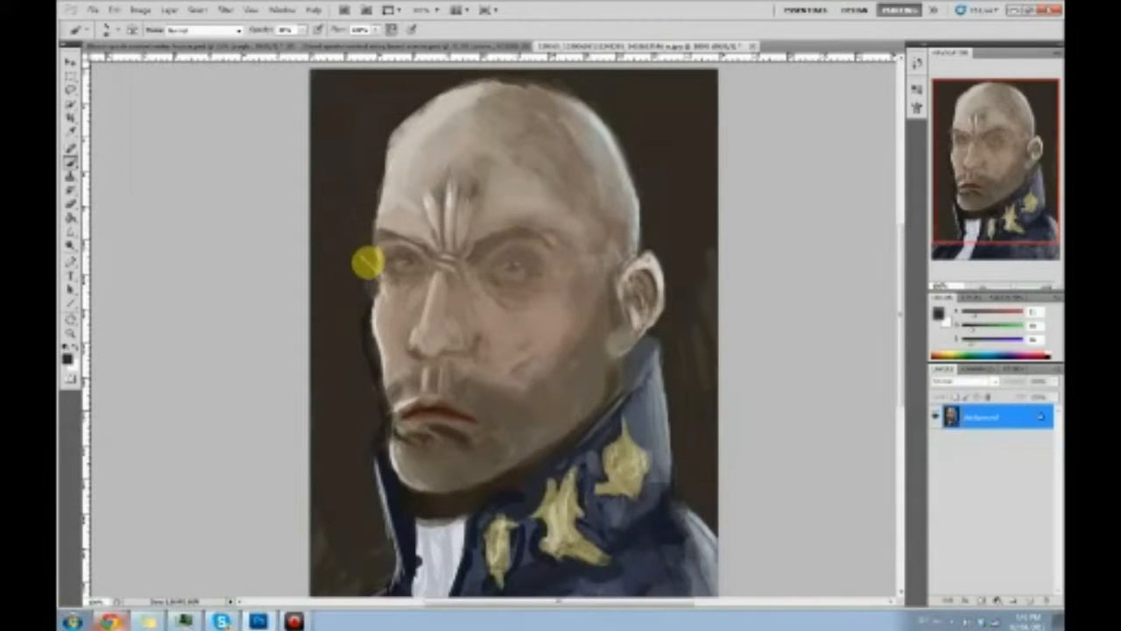
Use Liquify on the flipped portrait to reshape the ear, brows, nose and mouth, and apply the changes
left_click(225, 10)
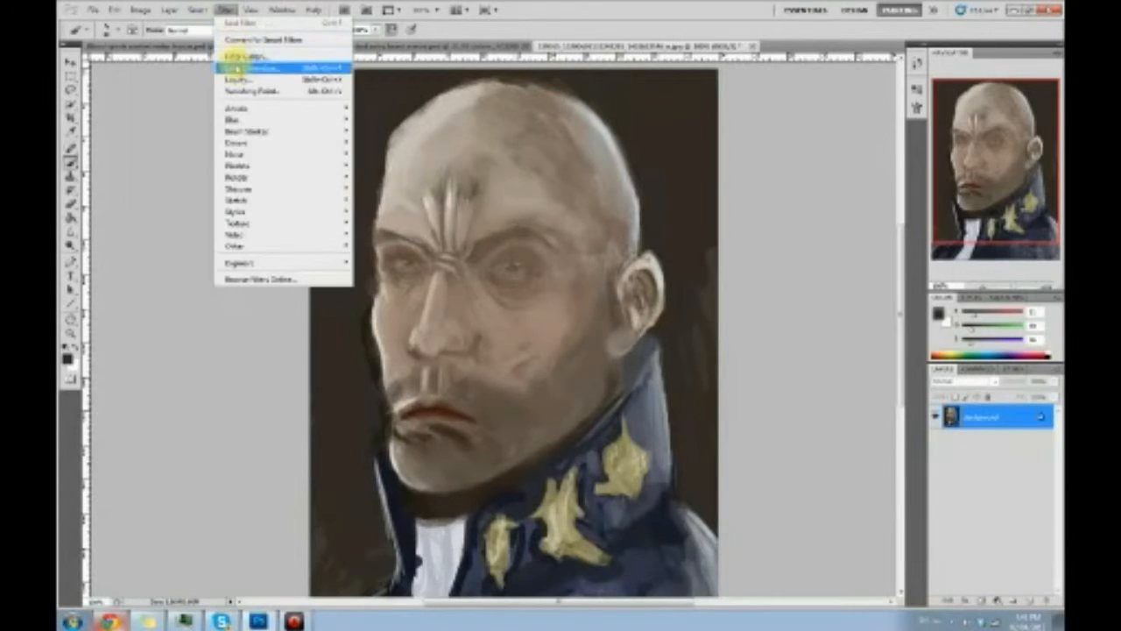
left_click(324, 81)
left_click_drag(583, 183, 605, 238)
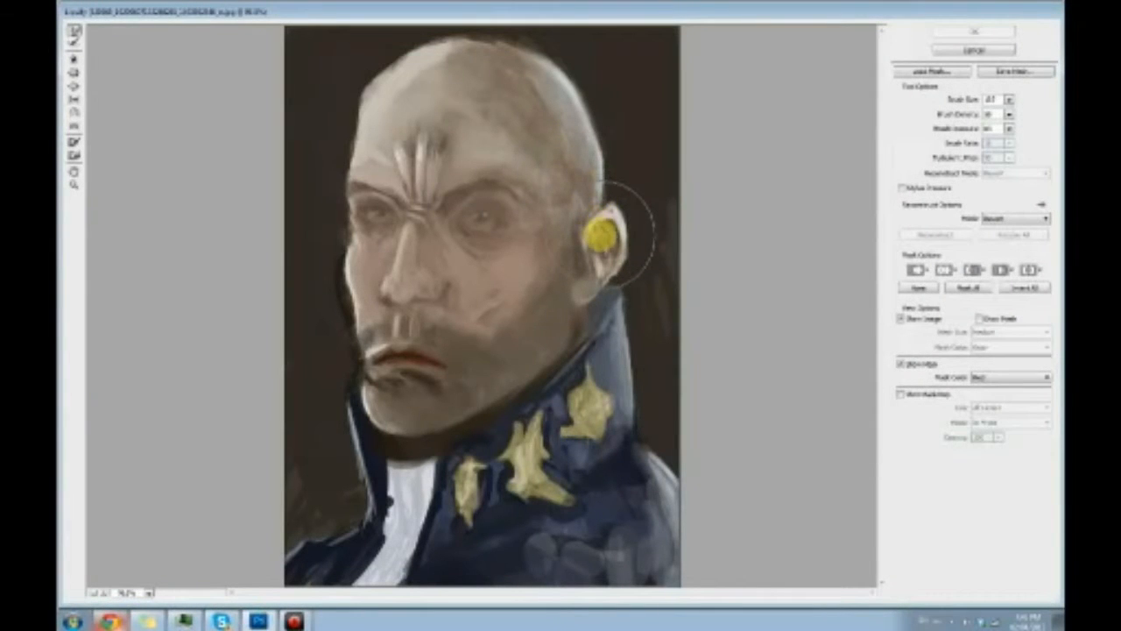
left_click_drag(344, 210, 347, 227)
mouse_move(412, 206)
left_mouse_down()
mouse_move(388, 290)
mouse_move(428, 279)
mouse_move(440, 292)
mouse_move(403, 280)
mouse_move(411, 229)
mouse_move(388, 257)
mouse_move(417, 218)
mouse_move(351, 176)
mouse_move(344, 156)
mouse_move(339, 172)
mouse_move(363, 116)
mouse_move(360, 89)
mouse_move(393, 61)
mouse_move(500, 44)
mouse_move(610, 79)
mouse_move(638, 120)
mouse_move(623, 113)
mouse_move(612, 161)
mouse_move(656, 171)
mouse_move(612, 139)
mouse_move(594, 91)
mouse_move(553, 58)
mouse_move(518, 63)
mouse_move(338, 308)
mouse_move(322, 274)
mouse_move(374, 371)
mouse_move(384, 359)
mouse_move(451, 370)
mouse_move(466, 366)
mouse_move(381, 359)
mouse_move(472, 360)
mouse_move(425, 350)
mouse_move(425, 184)
mouse_move(413, 113)
mouse_move(462, 169)
mouse_move(445, 200)
mouse_move(455, 159)
mouse_move(441, 190)
mouse_move(388, 183)
mouse_move(426, 187)
mouse_move(397, 188)
mouse_move(426, 158)
mouse_move(372, 214)
mouse_move(410, 216)
mouse_move(373, 225)
left_mouse_up()
mouse_move(507, 237)
left_mouse_down()
mouse_move(454, 232)
mouse_move(498, 221)
mouse_move(522, 241)
mouse_move(489, 228)
mouse_move(526, 233)
mouse_move(498, 219)
mouse_move(610, 236)
mouse_move(427, 208)
mouse_move(451, 109)
left_mouse_up()
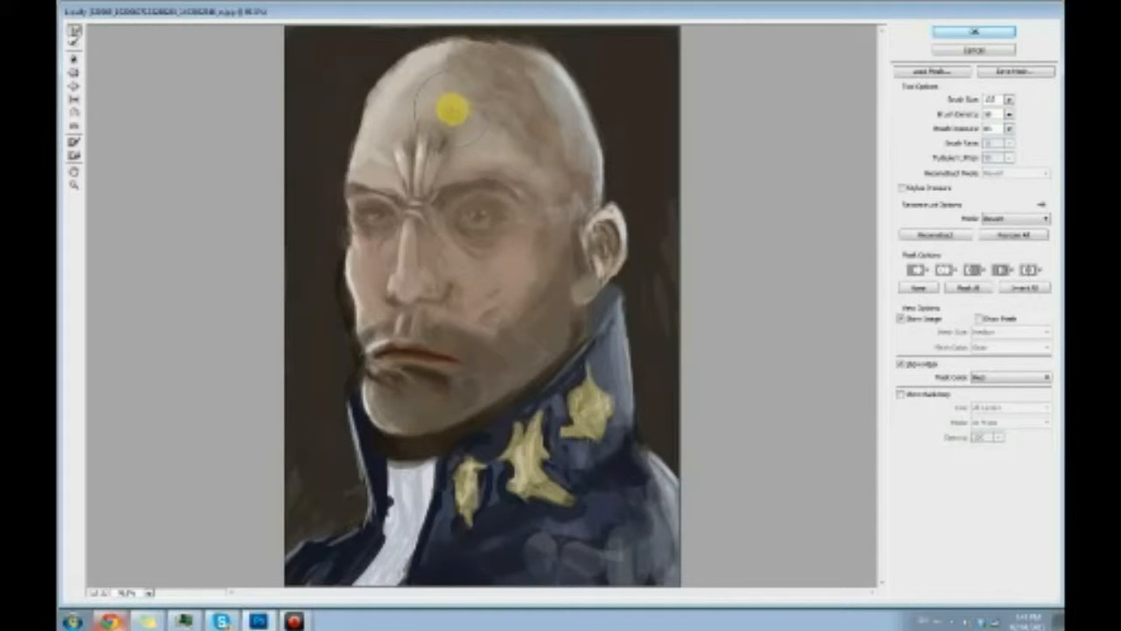
mouse_move(452, 109)
left_mouse_down()
mouse_move(426, 175)
mouse_move(452, 220)
mouse_move(537, 214)
mouse_move(405, 335)
mouse_move(466, 362)
mouse_move(351, 375)
mouse_move(358, 327)
mouse_move(341, 325)
mouse_move(358, 359)
mouse_move(347, 344)
mouse_move(583, 255)
mouse_move(578, 318)
mouse_move(366, 451)
mouse_move(338, 523)
mouse_move(502, 339)
left_mouse_up()
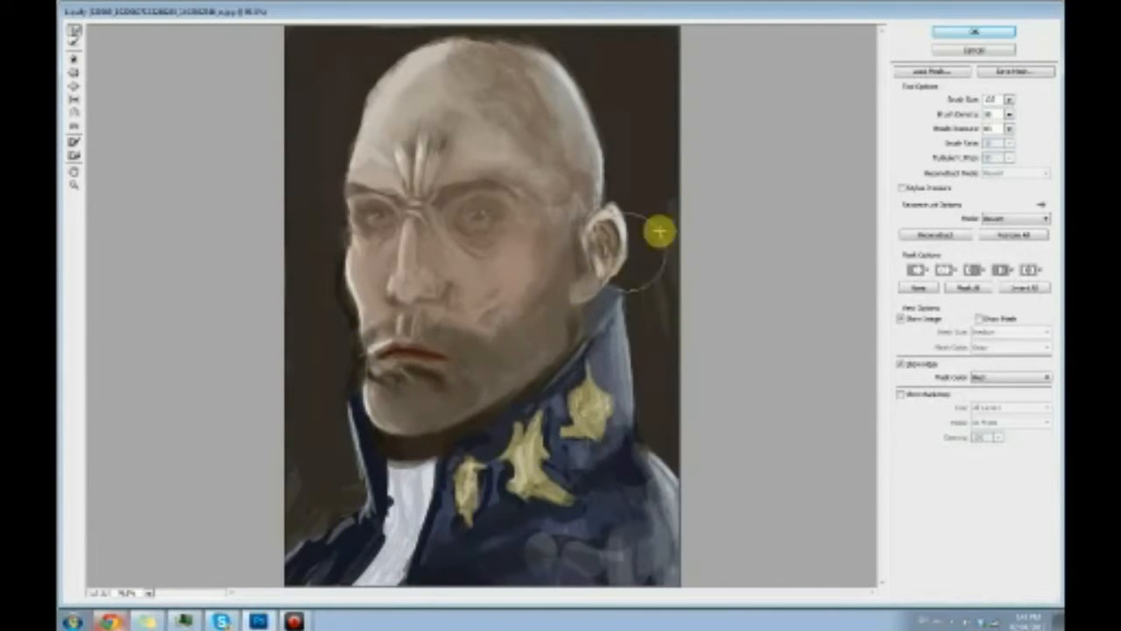
left_click(946, 33)
Flip the canvas horizontally back to its original direction, checking the face in both orientations
key("ctrl+shift+h")
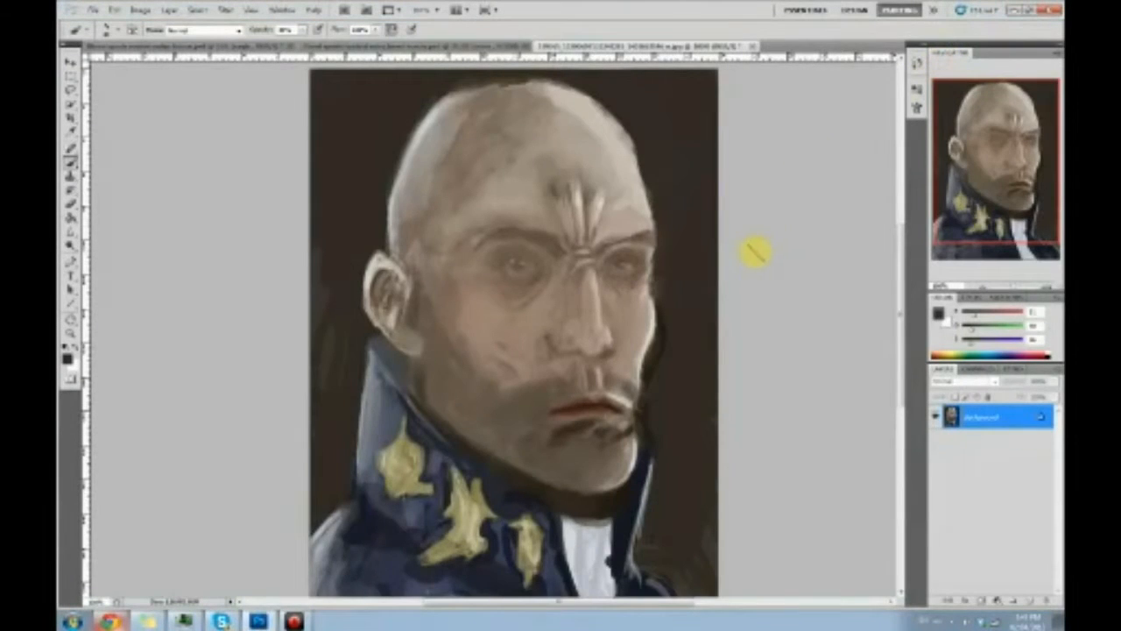
key("ctrl+shift+h")
key("ctrl+shift+h")
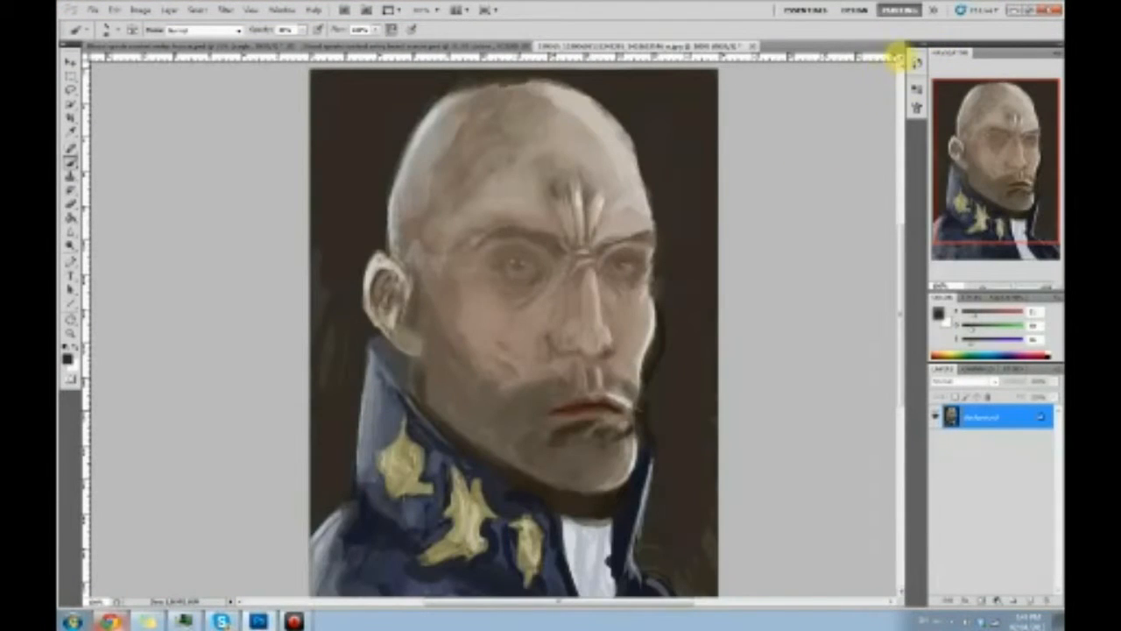
Compare the portrait with an early history state, then restore the latest Flip Canvas Horizontal state
left_click(917, 62)
mouse_move(902, 438)
left_mouse_down()
mouse_move(902, 96)
mouse_move(900, 412)
left_mouse_up()
left_click(837, 74)
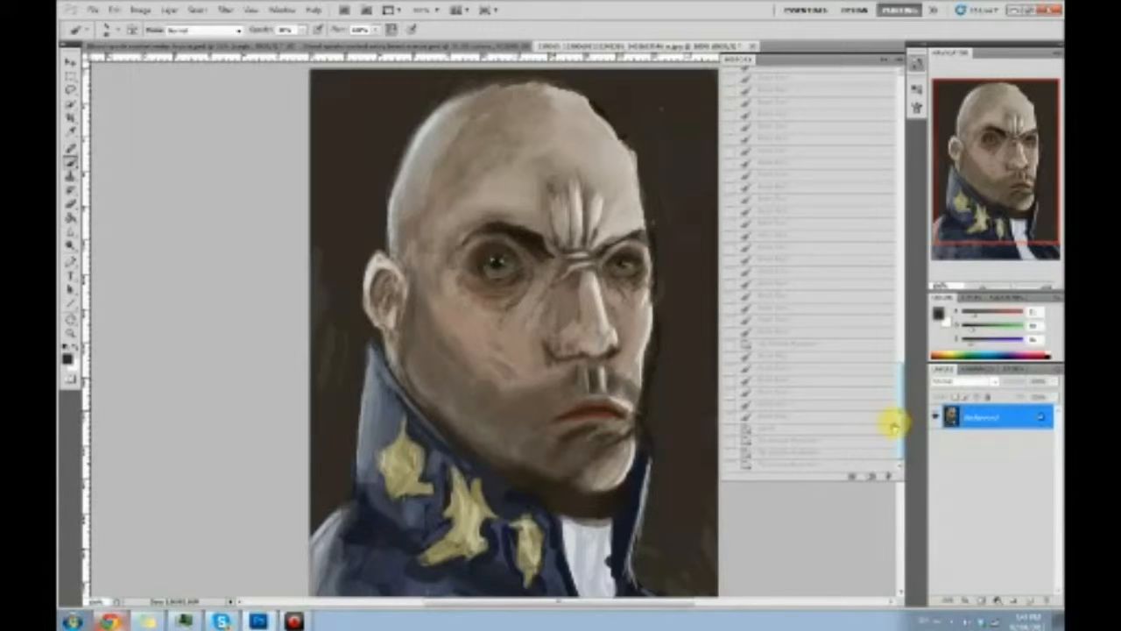
left_click(790, 464)
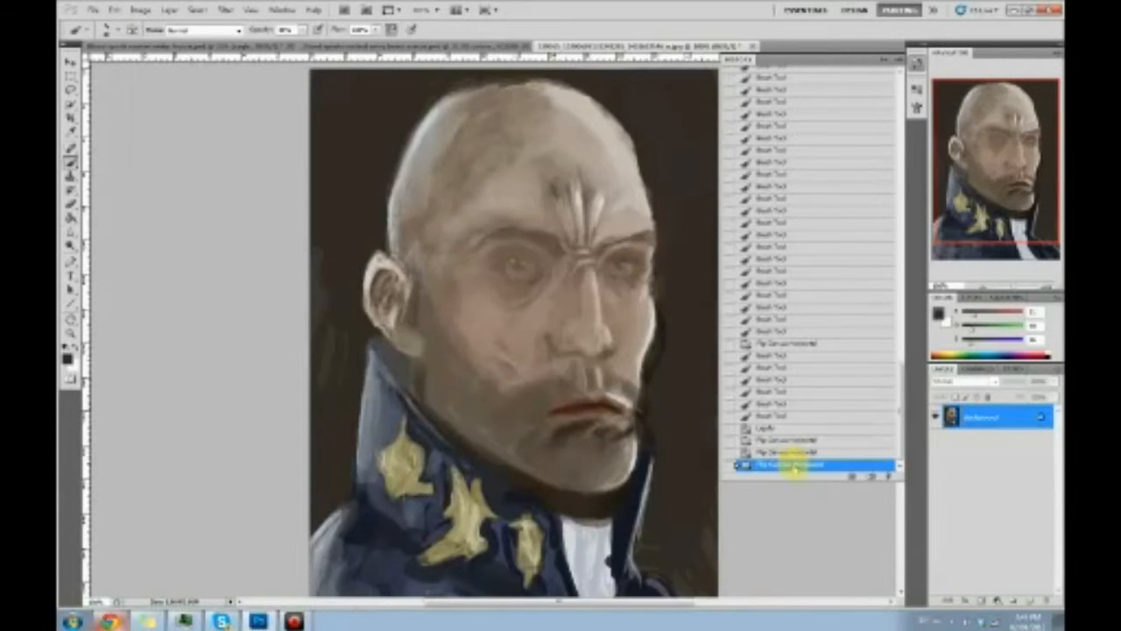
left_click(883, 59)
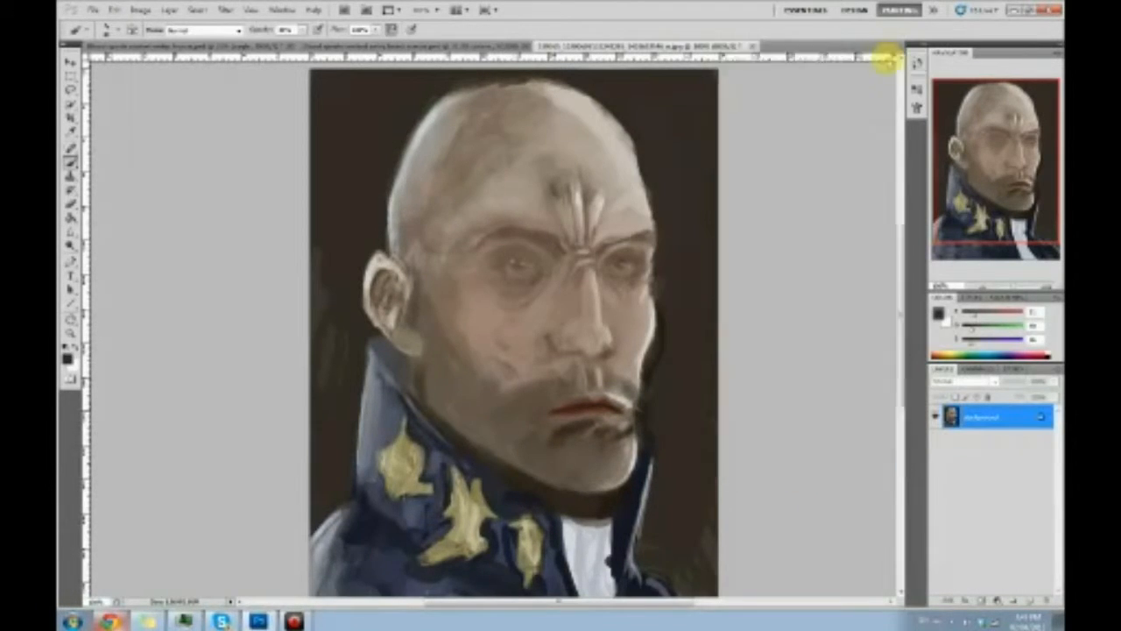
With a bright red brush, draw the face's curved centre line and horizontal guides through the eyes, nose base and mouth
left_click_drag(1005, 310, 1020, 312)
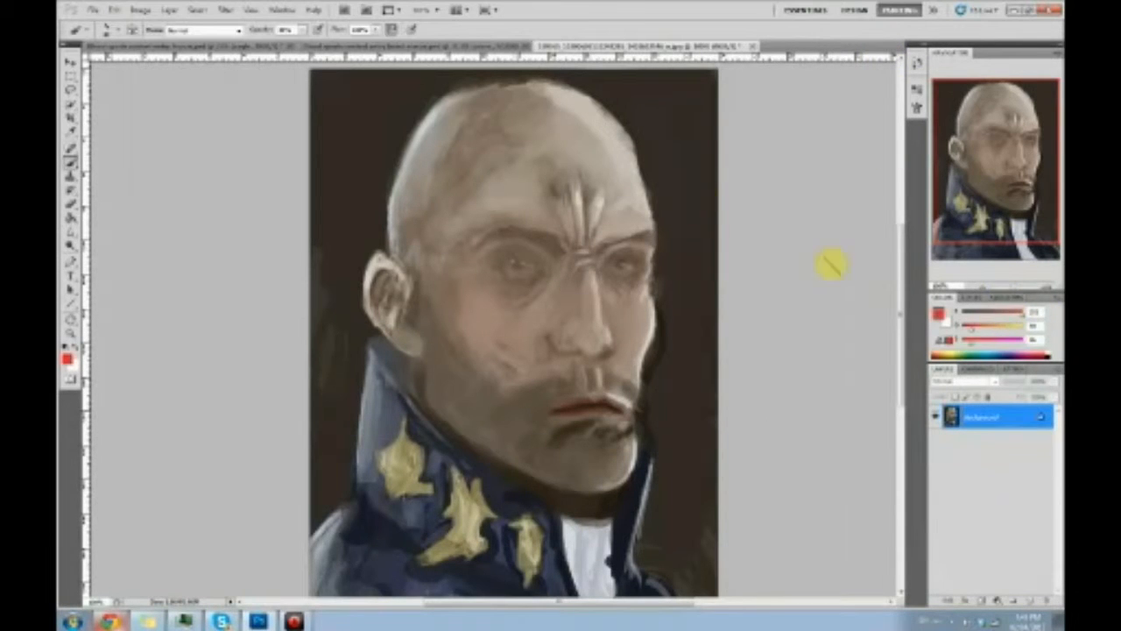
mouse_move(545, 83)
left_mouse_down()
mouse_move(593, 316)
mouse_move(589, 478)
left_mouse_up()
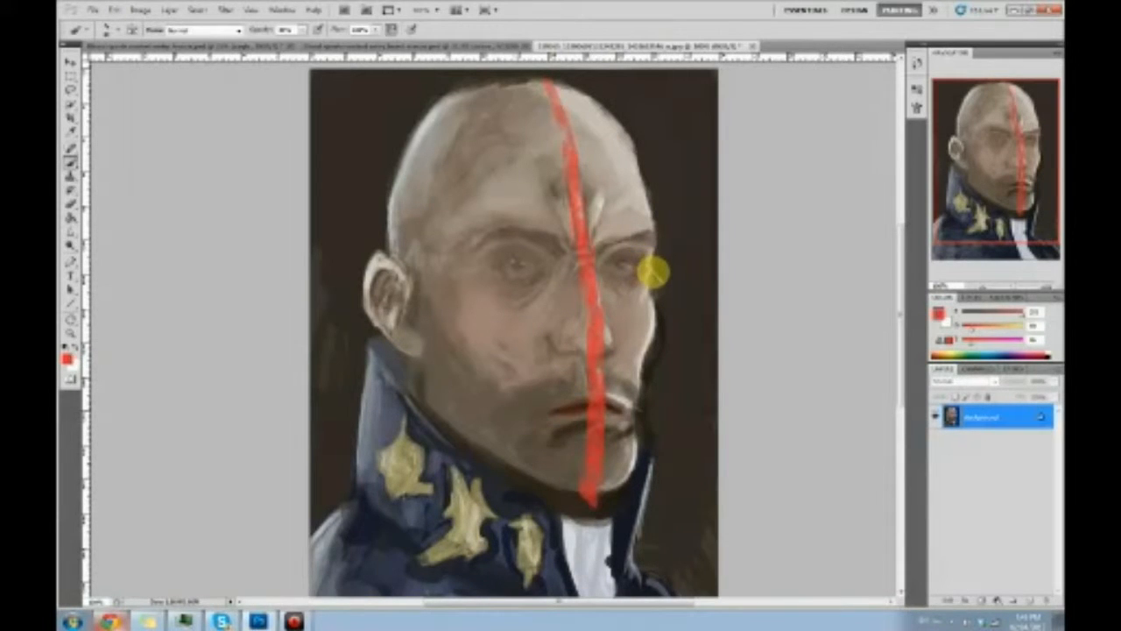
mouse_move(654, 262)
left_mouse_down()
mouse_move(536, 267)
mouse_move(388, 247)
left_mouse_up()
key("ctrl+z")
mouse_move(656, 265)
left_mouse_down()
mouse_move(550, 273)
mouse_move(394, 251)
left_mouse_up()
mouse_move(656, 349)
left_mouse_down()
mouse_move(504, 355)
mouse_move(406, 341)
left_mouse_up()
left_click_drag(581, 409, 413, 379)
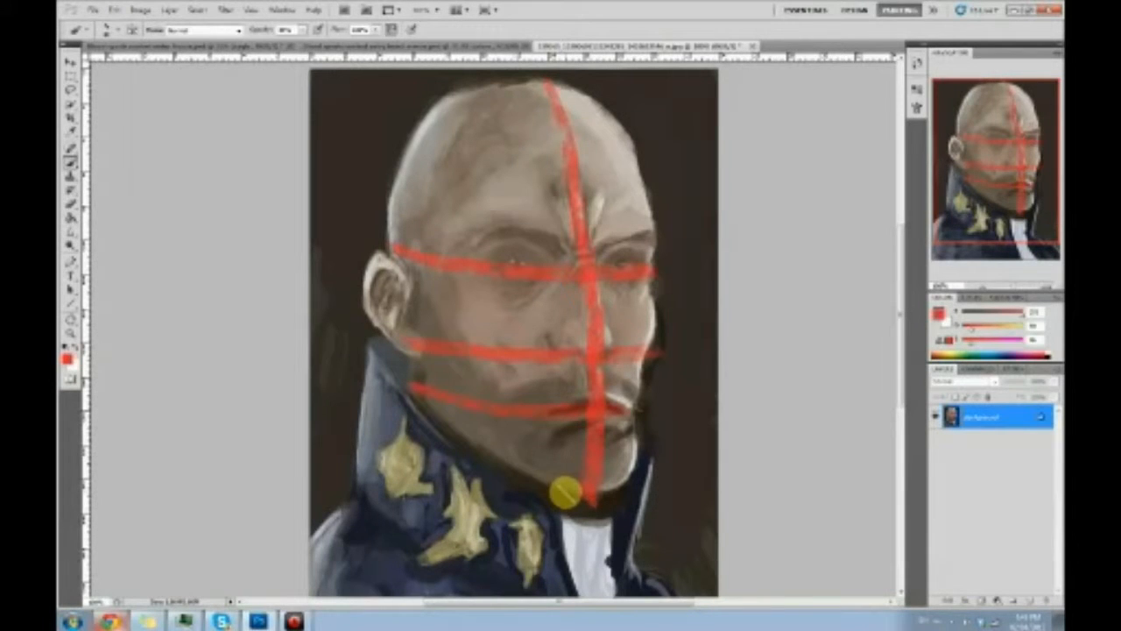
Outline the ear in red between the eye guide and the nose guide
left_click(444, 260)
key("ctrl+z")
mouse_move(389, 259)
left_mouse_down()
mouse_move(364, 297)
mouse_move(413, 347)
mouse_move(360, 268)
left_mouse_up()
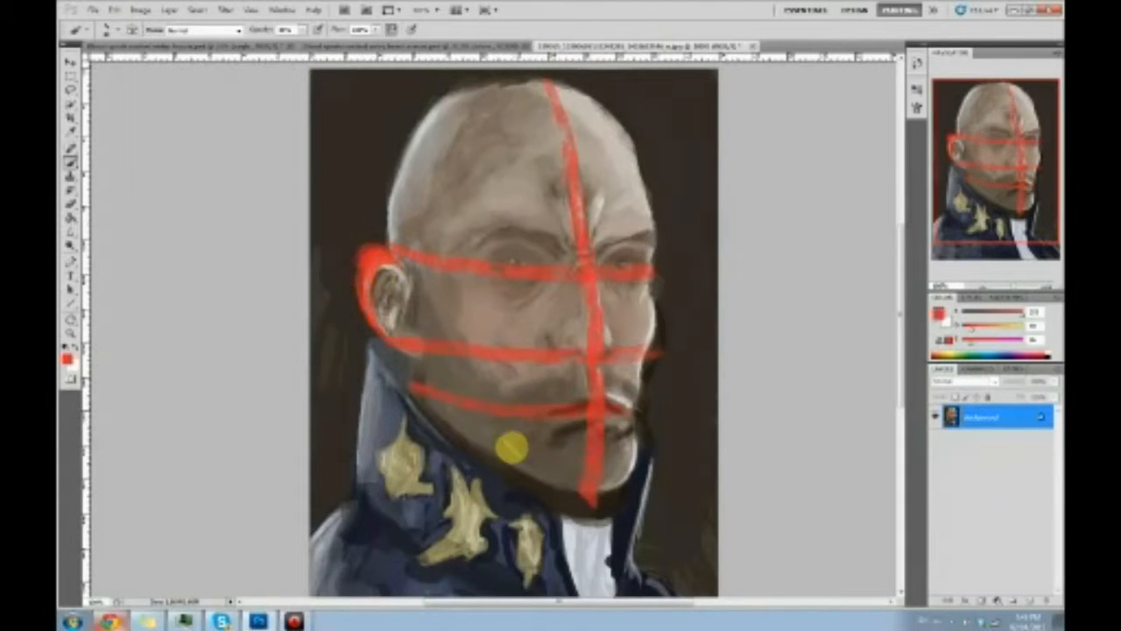
mouse_move(538, 333)
left_mouse_down()
mouse_move(619, 338)
mouse_move(624, 381)
left_mouse_up()
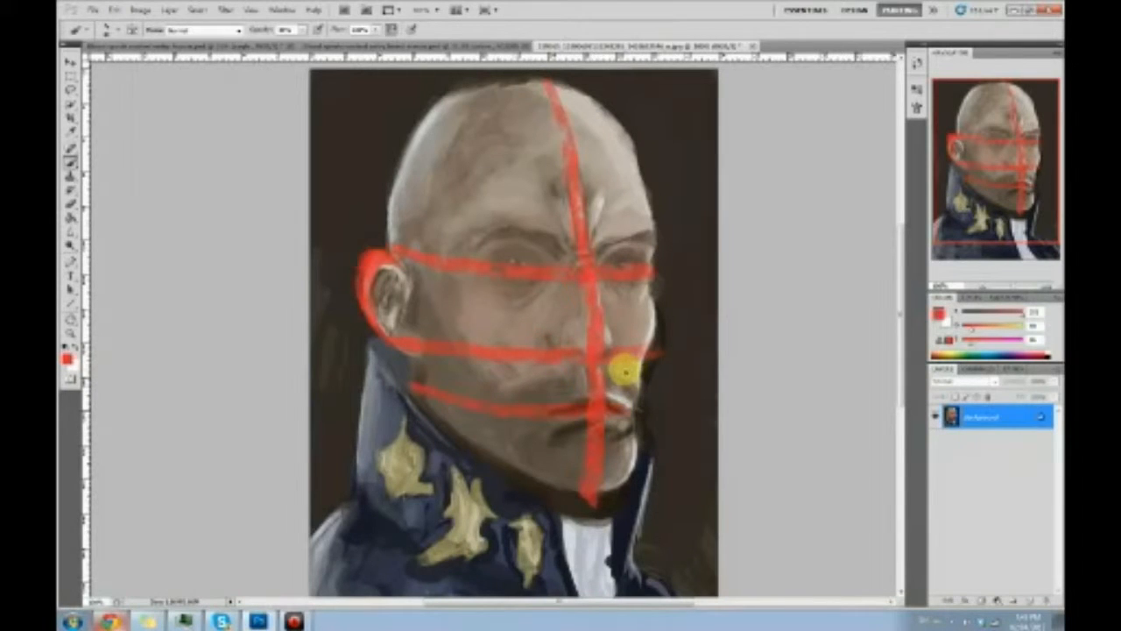
Undo the red facial guide lines and the ear outline drawn over the portrait
key("ctrl+alt+z")
key("ctrl+alt+z")
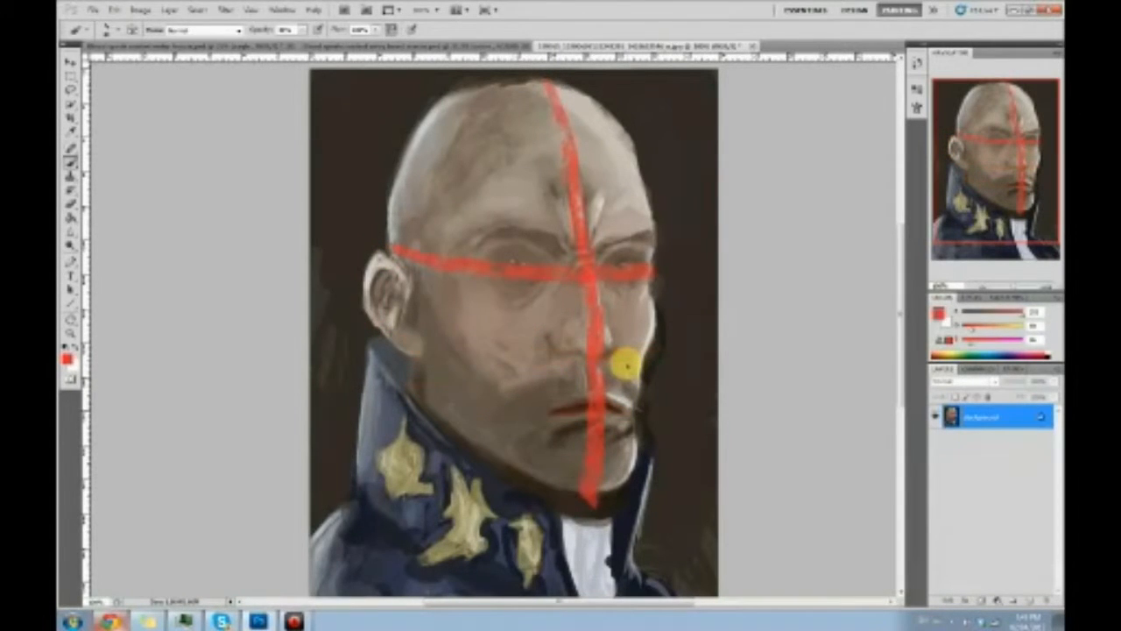
key("ctrl+alt+z")
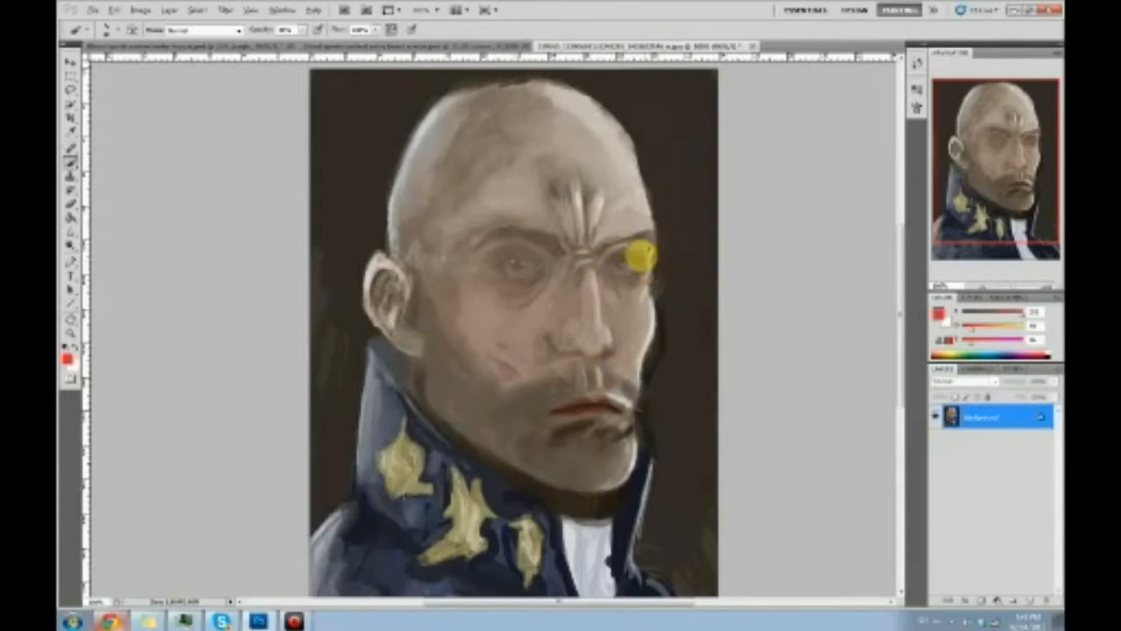
Retouch both eyes with tones sampled from the far eye socket and the inner brow
left_click(617, 258, "alt")
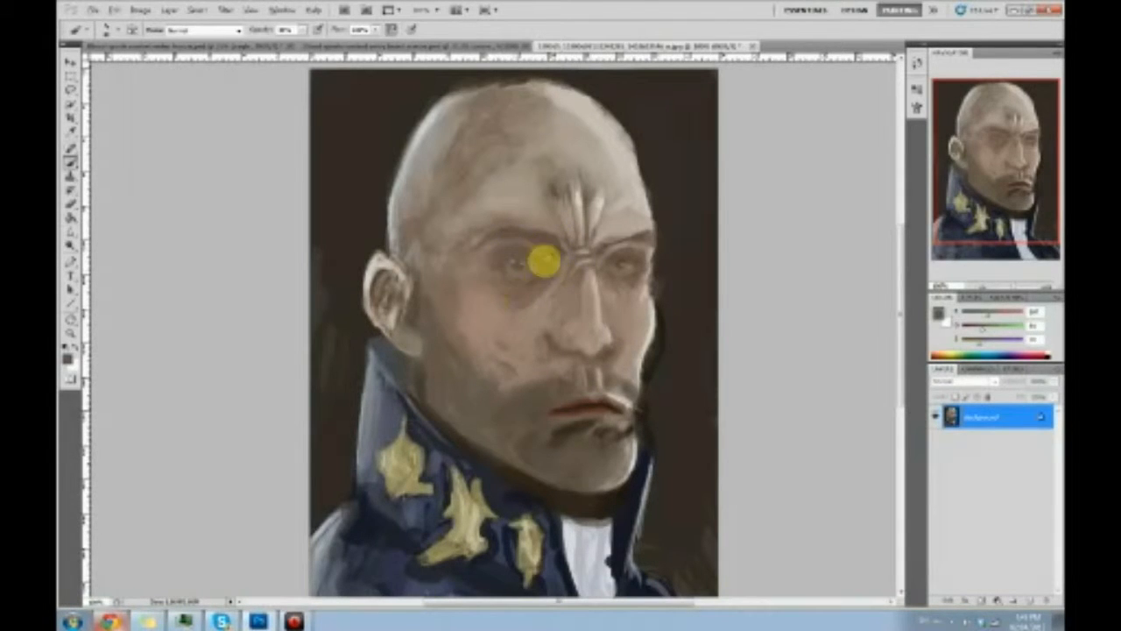
left_click(560, 231, "alt")
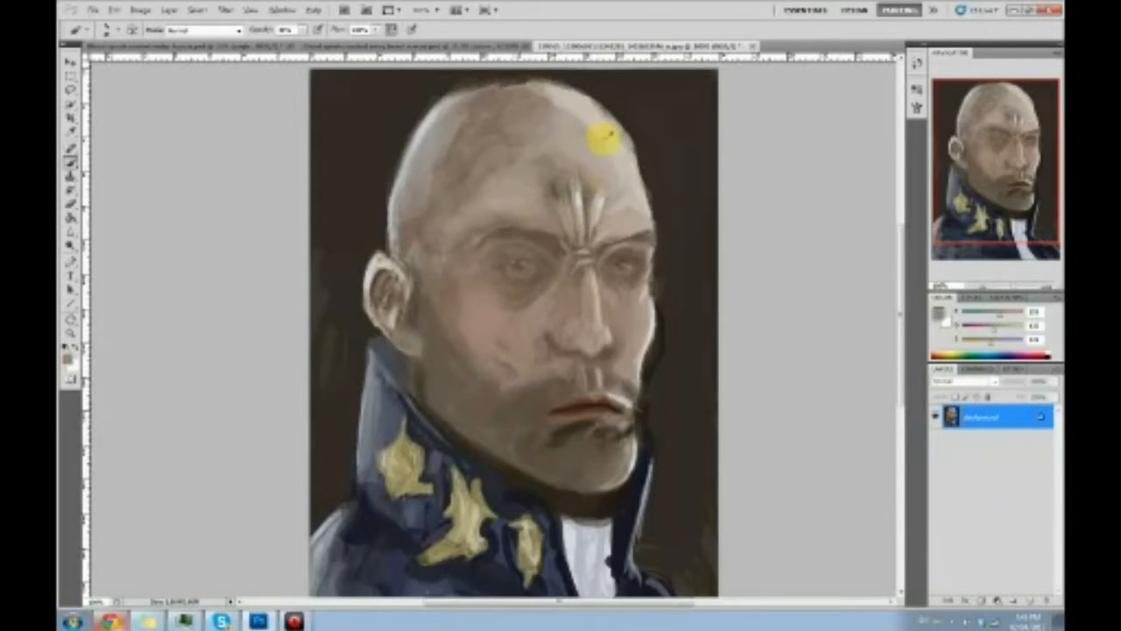
mouse_move(666, 86)
left_mouse_down()
mouse_move(640, 140)
mouse_move(701, 101)
mouse_move(703, 134)
mouse_move(713, 127)
mouse_move(693, 95)
mouse_move(649, 113)
left_mouse_up()
mouse_move(338, 140)
left_mouse_down()
mouse_move(365, 110)
mouse_move(358, 90)
mouse_move(366, 138)
left_mouse_up()
key("ctrl+alt+z")
key("ctrl+alt+z")
key("ctrl+alt+z")
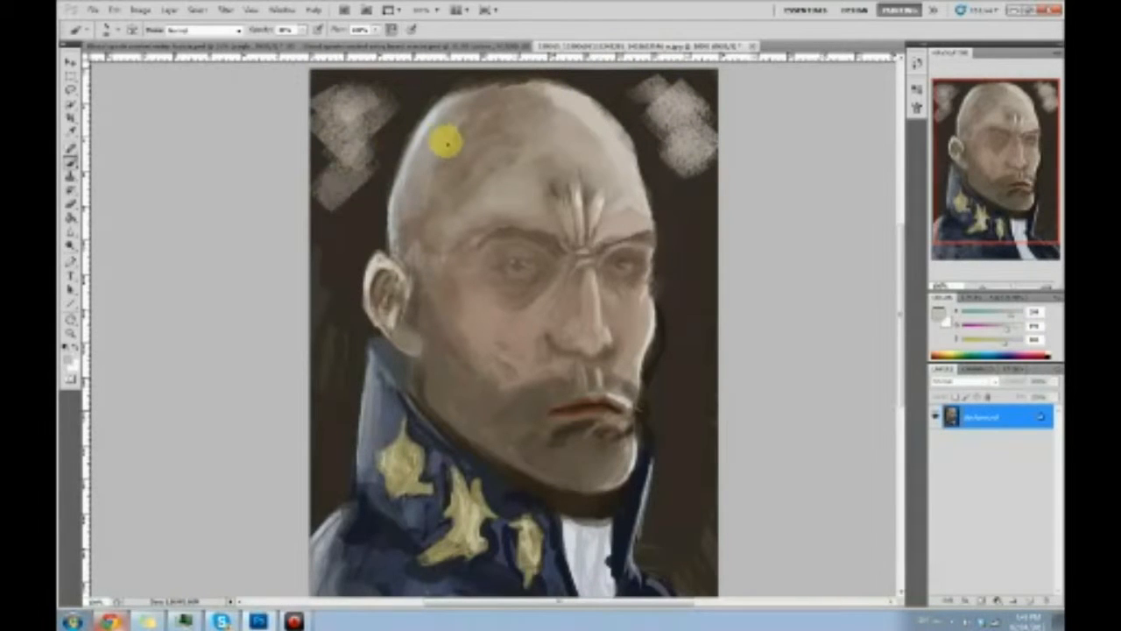
key("ctrl+alt+z")
key("ctrl+alt+z")
key("ctrl+alt+z")
key("ctrl+alt+z")
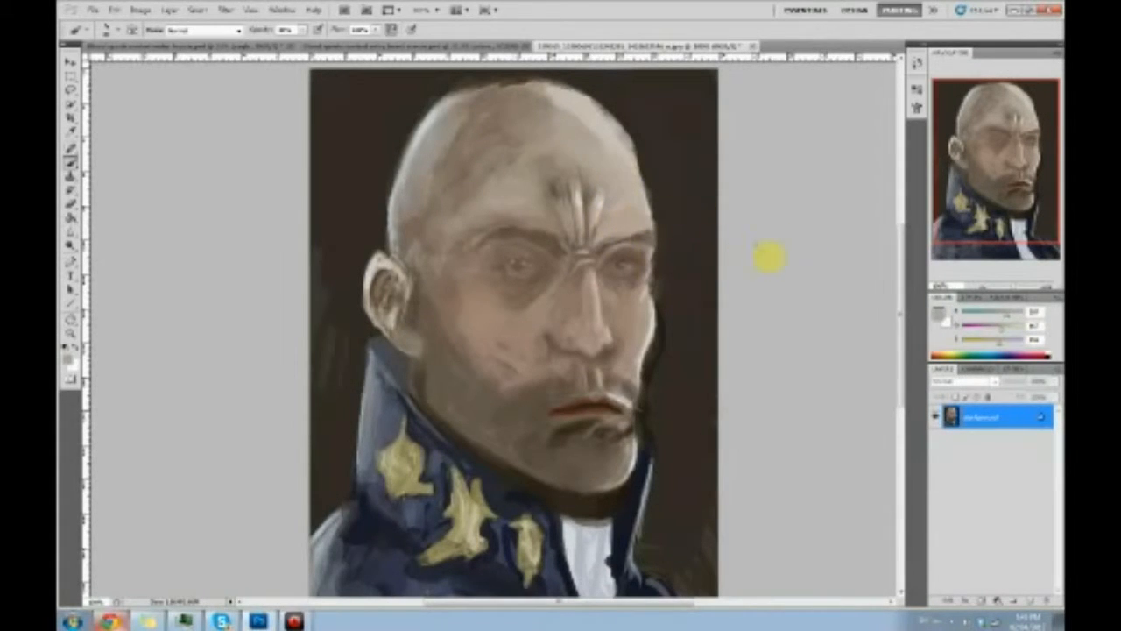
Darken the eye sockets and brows with sampled browns, and undo the light test stroke on the background
left_click(605, 240, "alt")
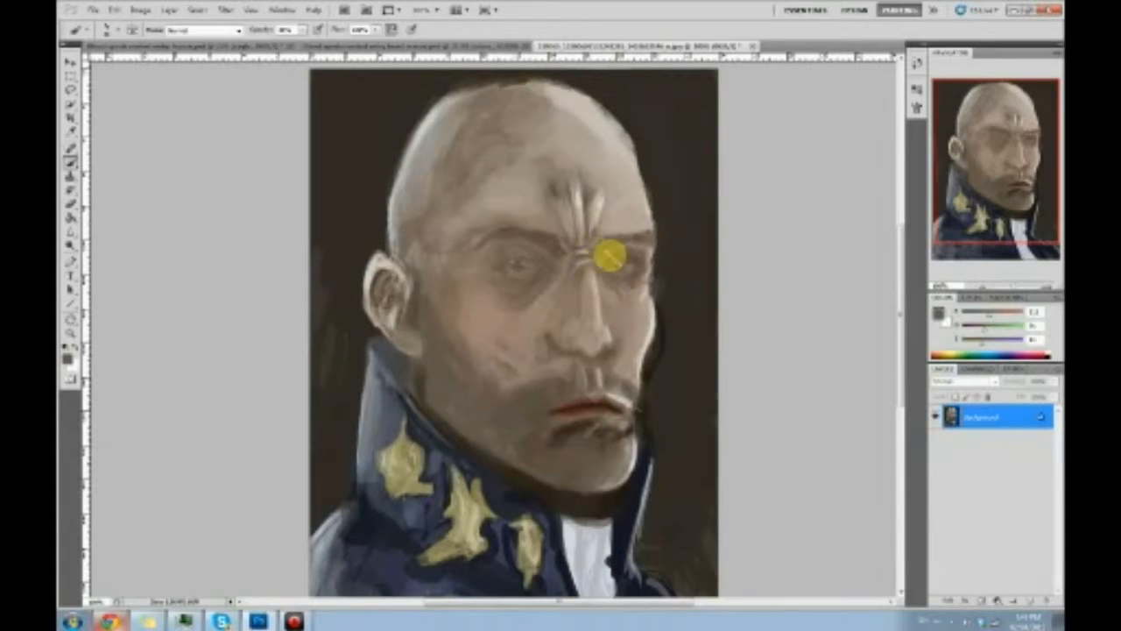
left_click(531, 233, "alt")
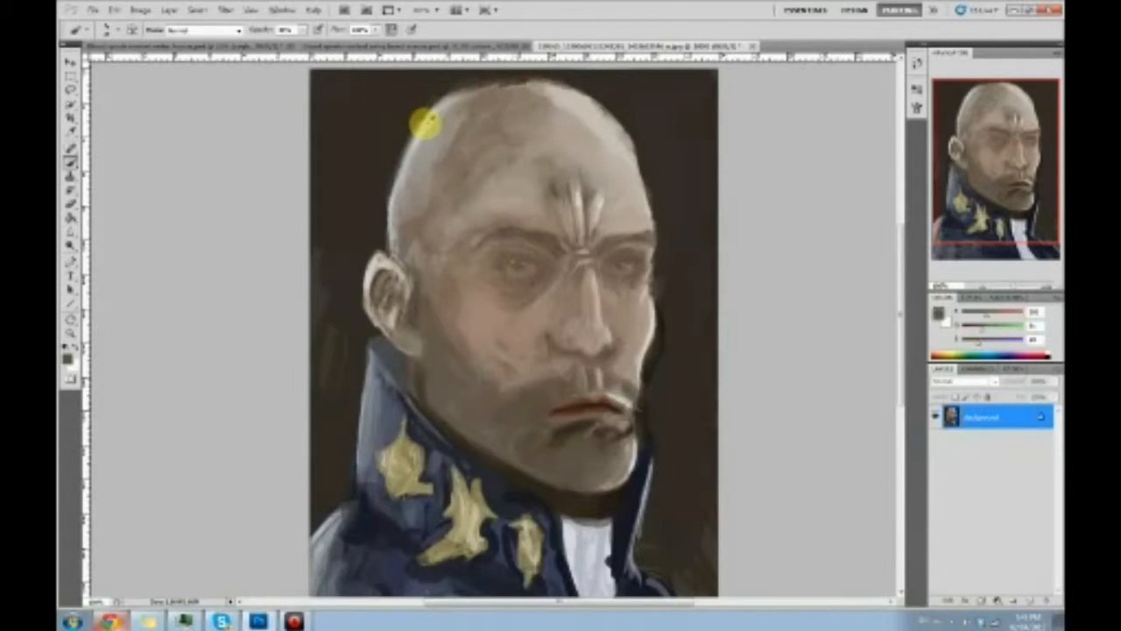
left_click_drag(354, 149, 395, 100)
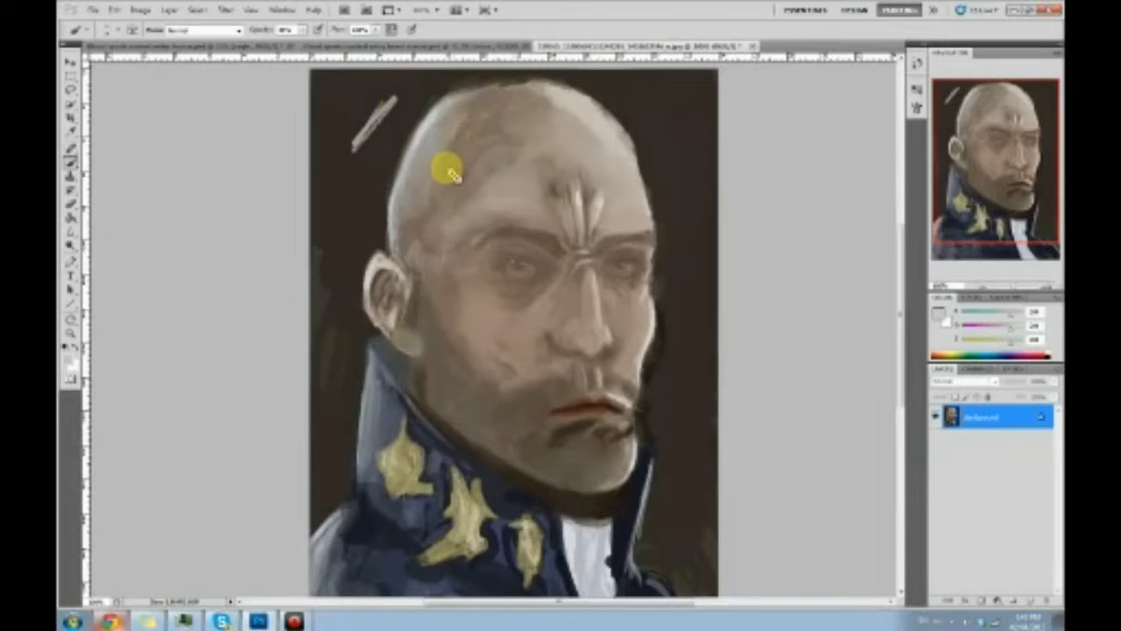
key("ctrl+z")
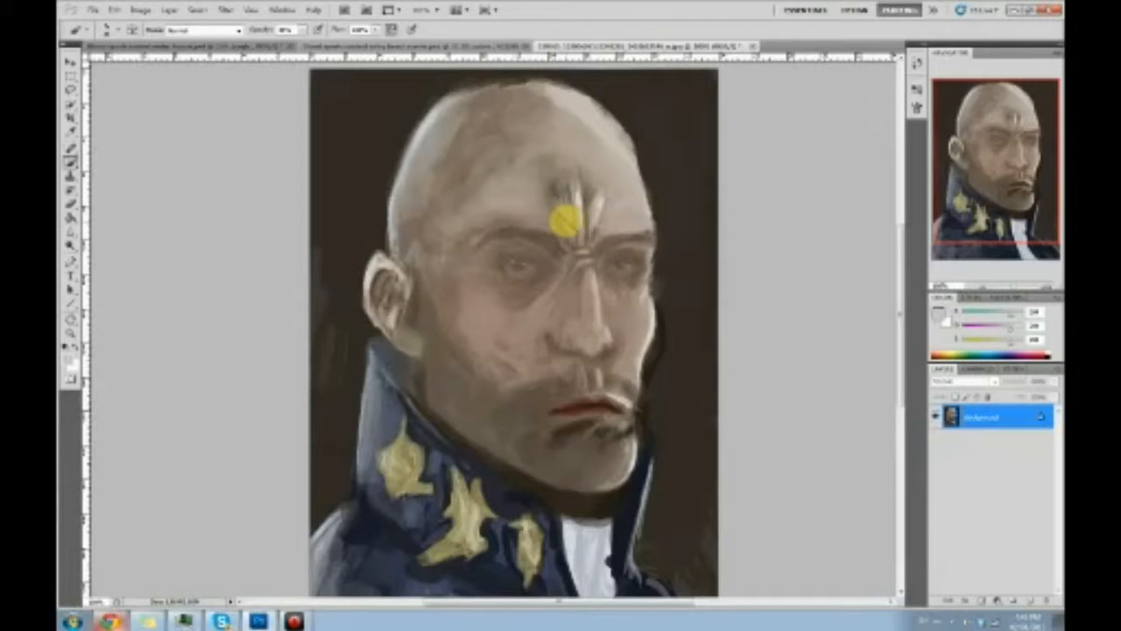
Smooth the shaded side of the scalp from the crown to the temple with sampled skin tones
left_click(373, 158, "alt")
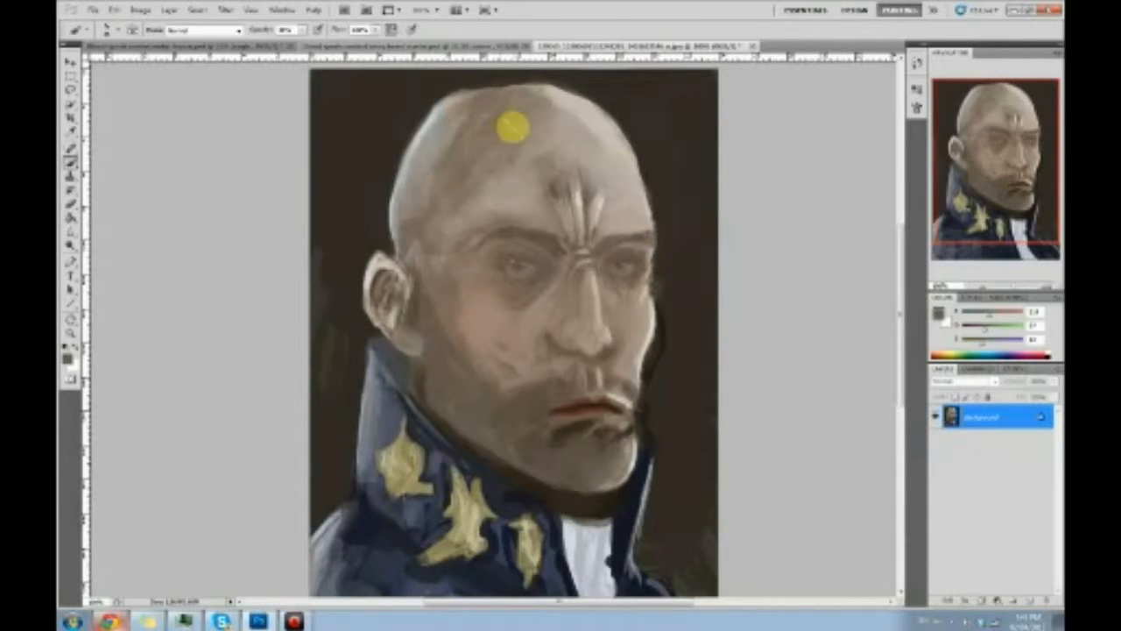
mouse_move(462, 137)
left_mouse_down()
mouse_move(483, 107)
mouse_move(533, 109)
mouse_move(513, 129)
mouse_move(578, 121)
mouse_move(570, 108)
mouse_move(513, 101)
mouse_move(456, 119)
mouse_move(459, 150)
mouse_move(517, 125)
left_mouse_up()
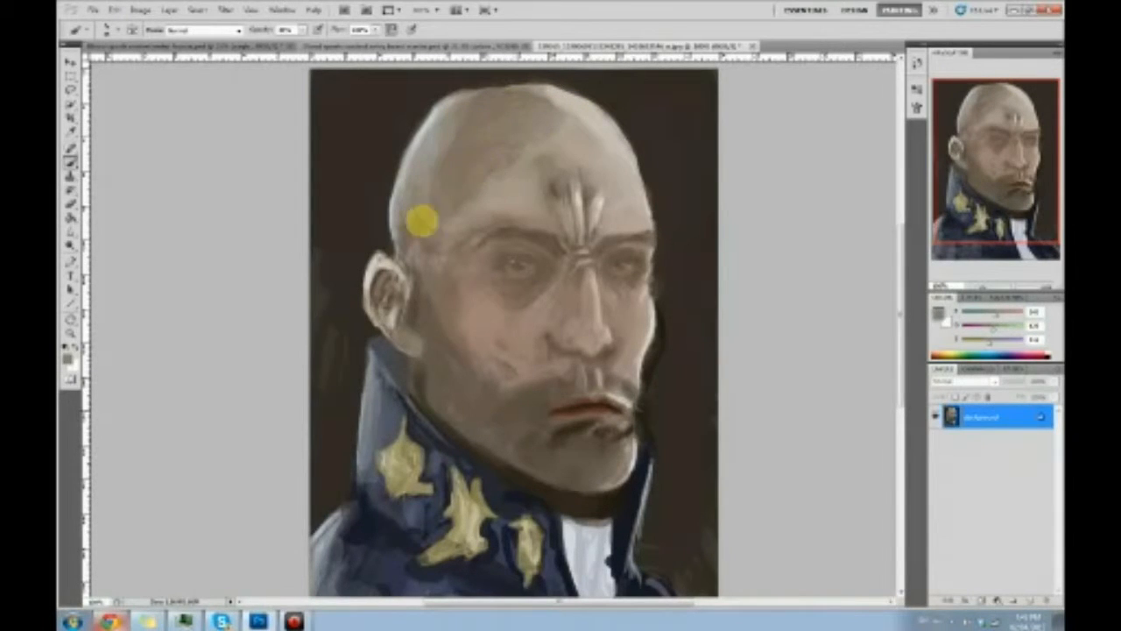
left_click(404, 240, "alt")
mouse_move(433, 222)
left_mouse_down()
mouse_move(420, 260)
mouse_move(466, 226)
left_mouse_up()
mouse_move(424, 275)
left_mouse_down()
mouse_move(493, 212)
mouse_move(493, 202)
mouse_move(429, 241)
mouse_move(466, 184)
left_mouse_up()
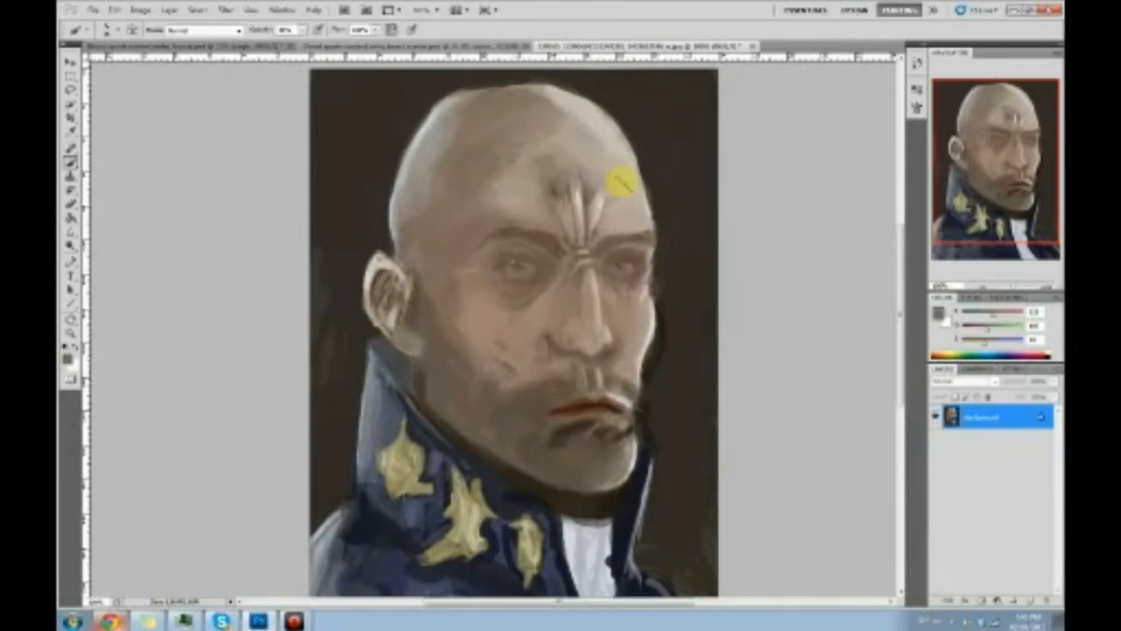
left_click(616, 195, "alt")
mouse_move(517, 205)
left_mouse_down()
mouse_move(496, 263)
mouse_move(558, 272)
mouse_move(585, 293)
mouse_move(537, 404)
mouse_move(595, 400)
mouse_move(606, 421)
mouse_move(603, 469)
left_mouse_up()
key("ctrl+z")
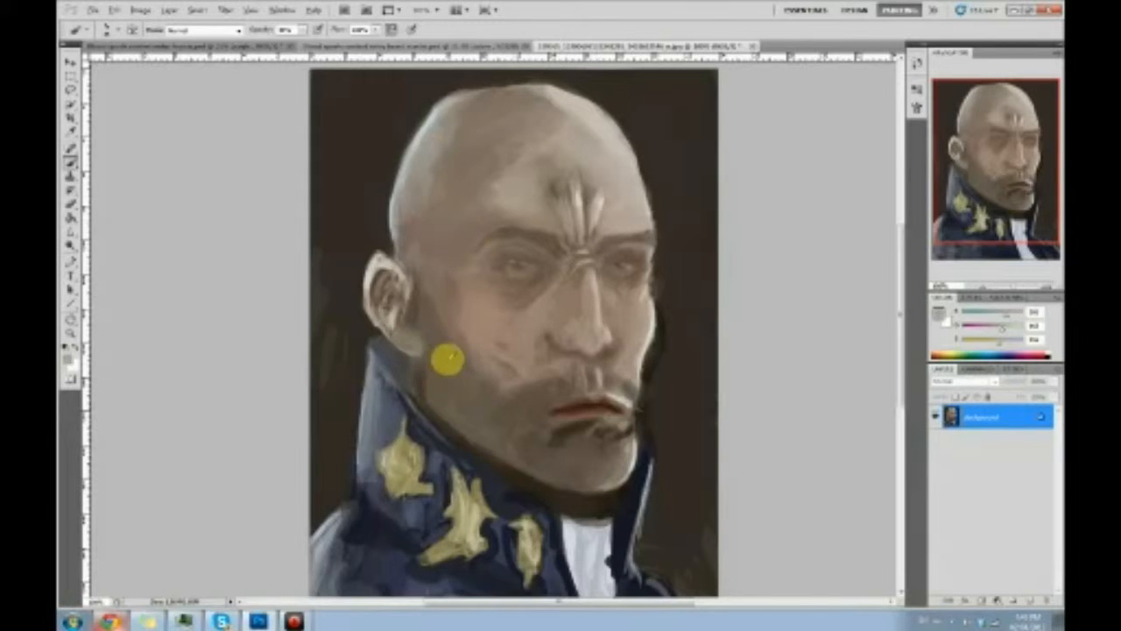
Blend the area above the ear and the back of the scalp with sampled mid brown skin tones
left_click(415, 375, "alt")
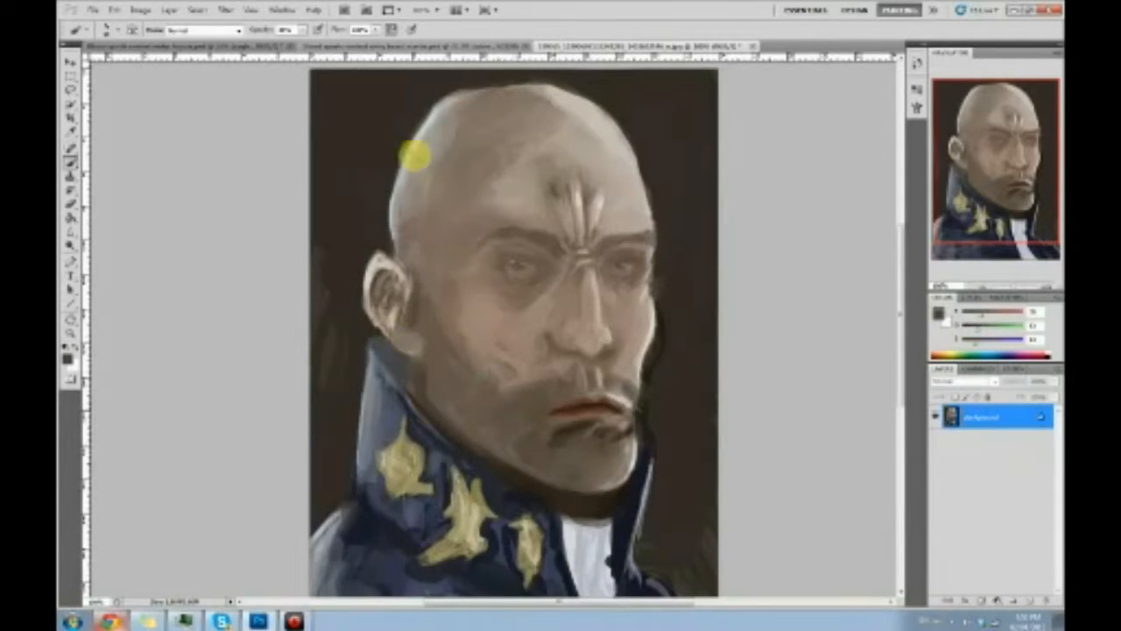
left_click_drag(413, 261, 430, 229)
left_click(419, 221, "alt")
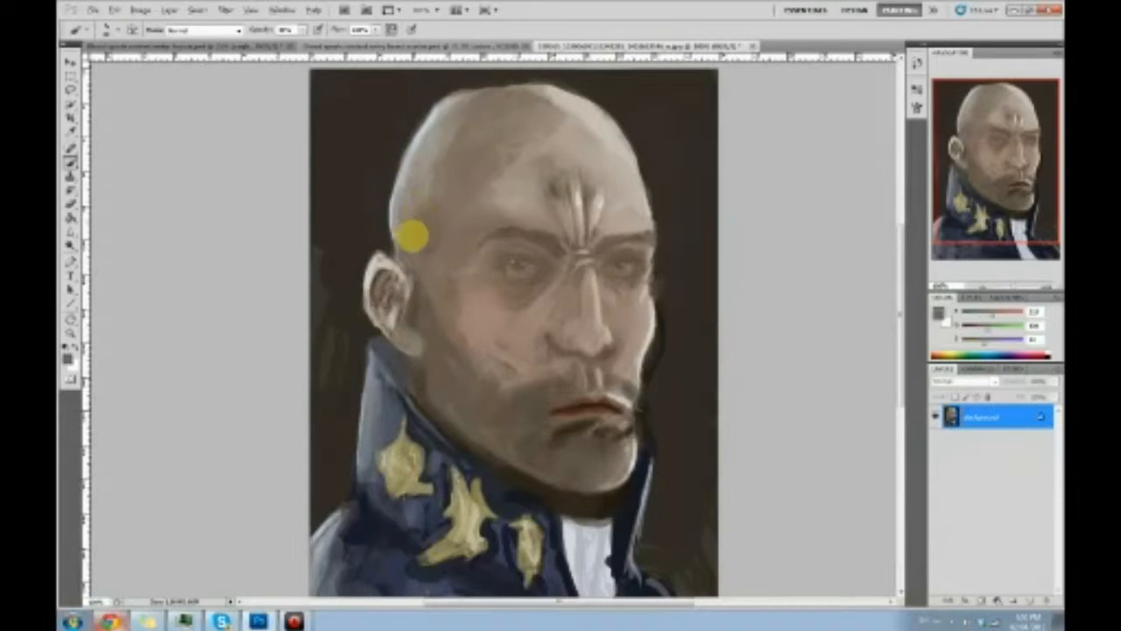
mouse_move(503, 120)
left_mouse_down()
mouse_move(429, 155)
mouse_move(449, 128)
left_mouse_up()
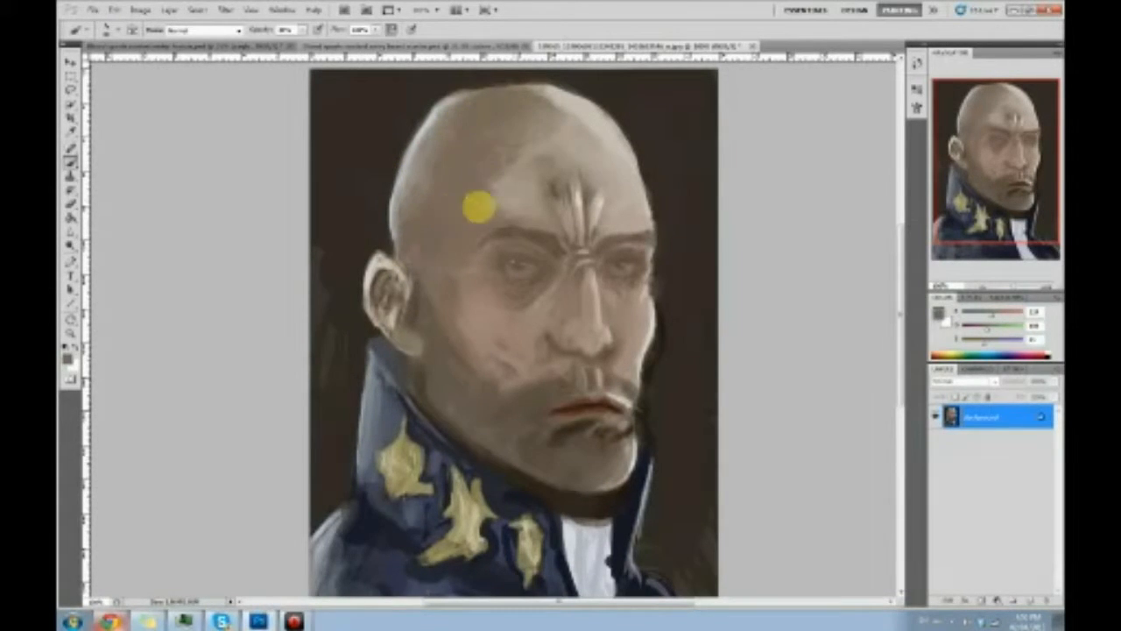
Switch to Chrome, open YouTube in a new tab and go to the signed-in account's own channel
left_click(110, 621)
left_click(570, 112)
type("you")
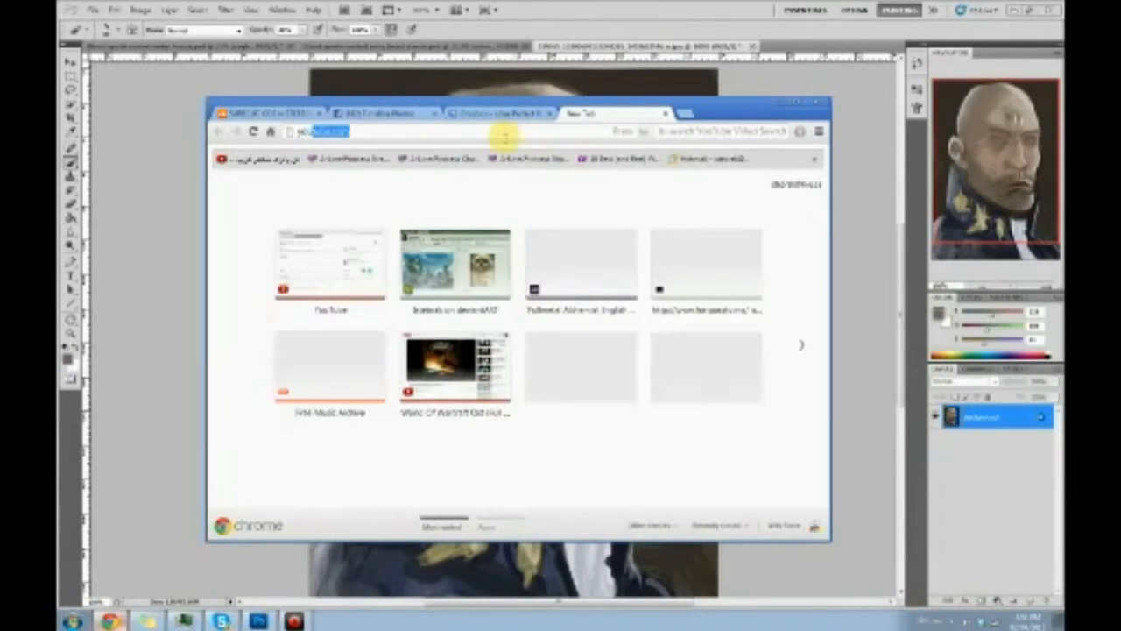
key("Return")
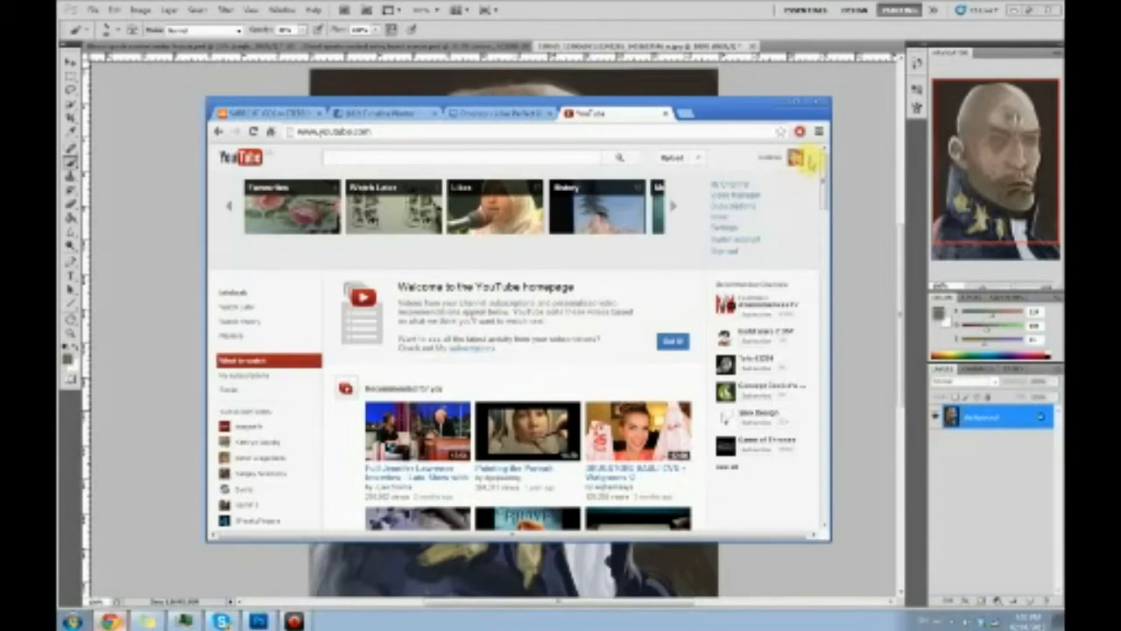
left_click(811, 159)
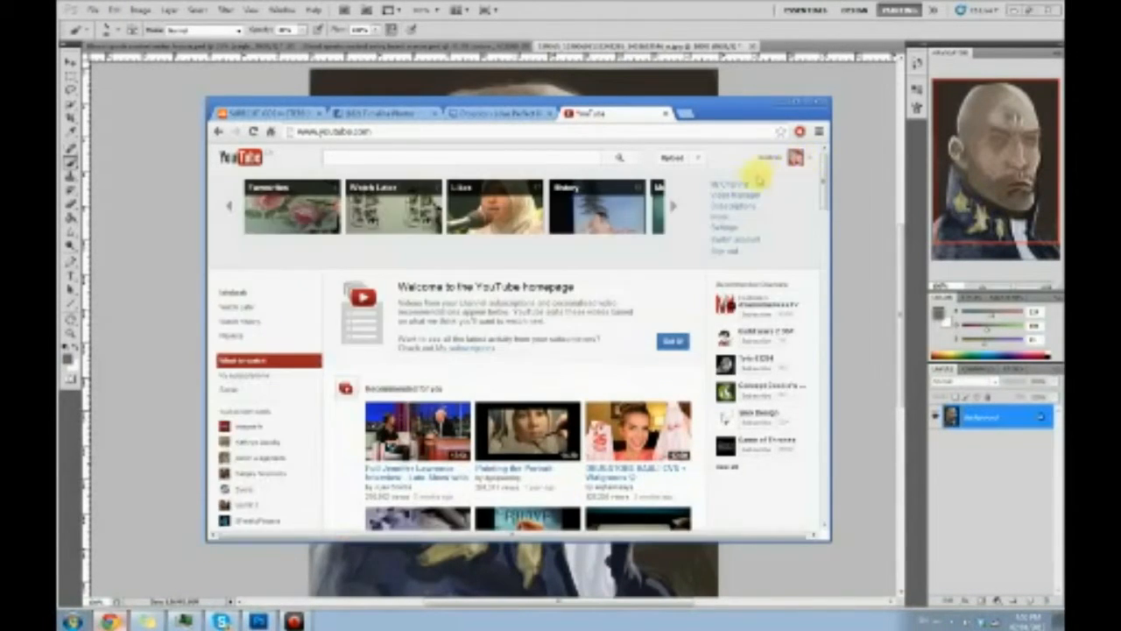
left_click(752, 195)
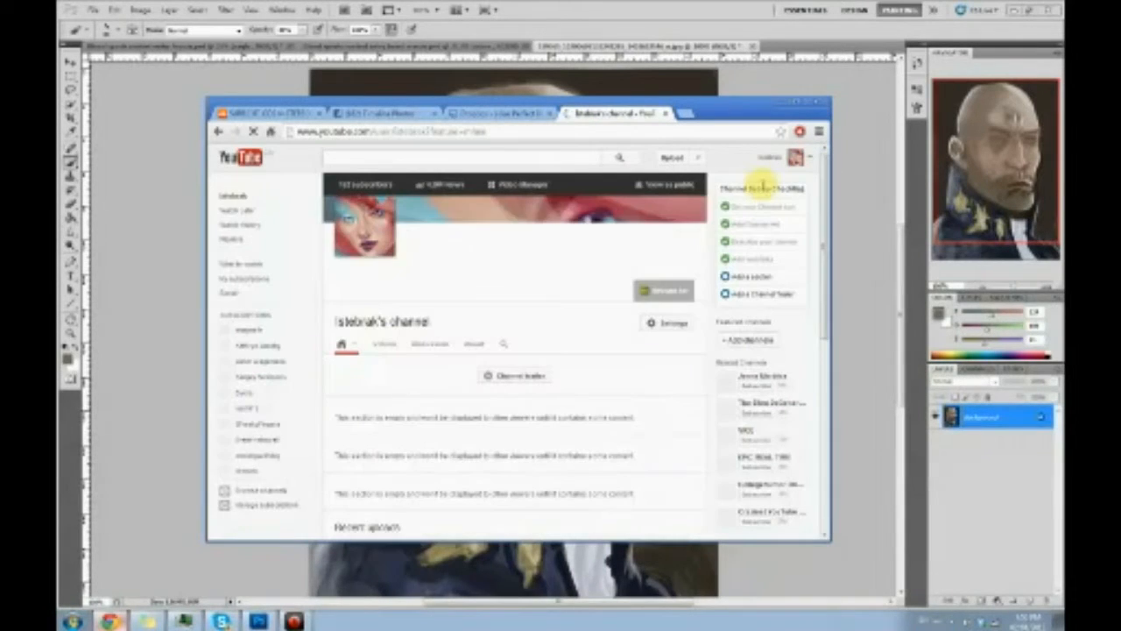
Browse the channel's recent uploads for the secondary light source painting video, then close the tab and return to Photoshop
left_click_drag(824, 191, 846, 342)
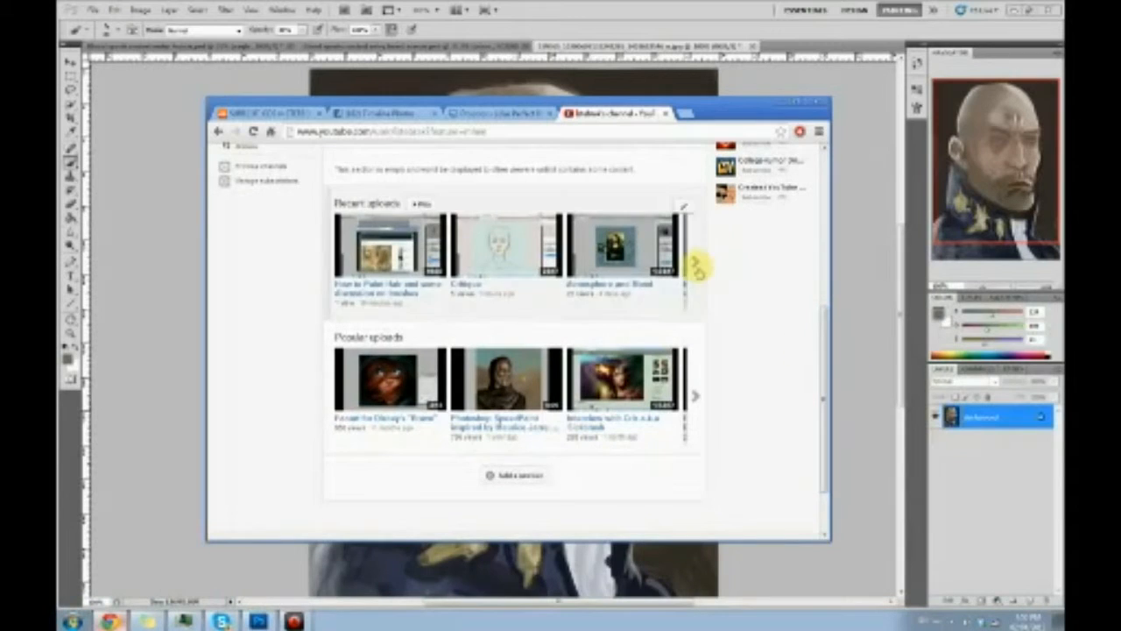
left_click(695, 263)
left_click(695, 263)
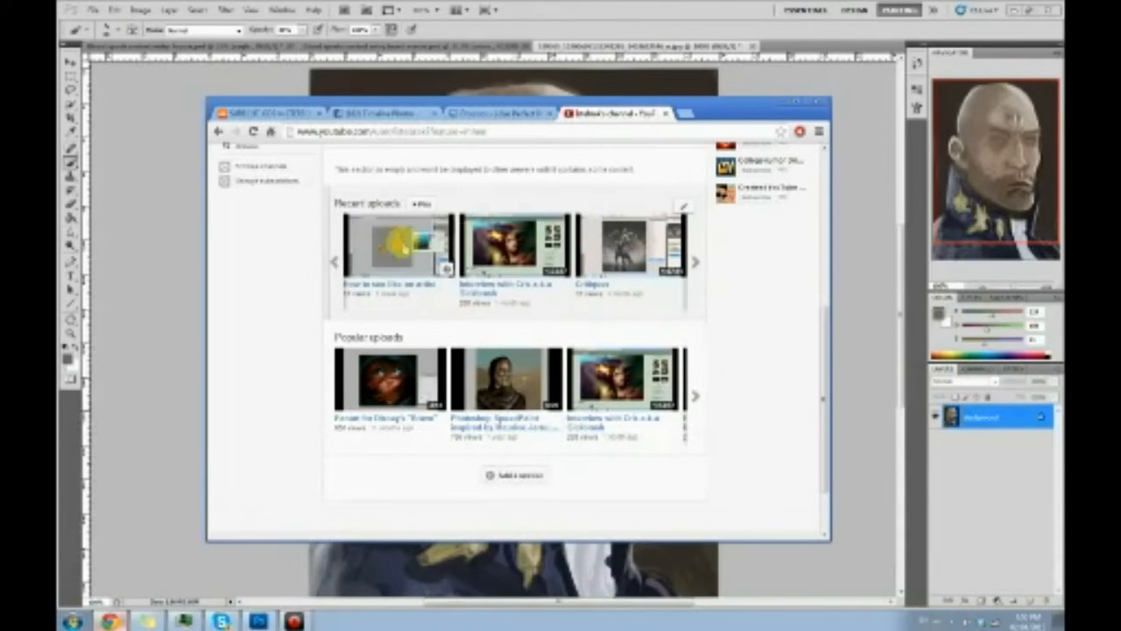
left_click(333, 261)
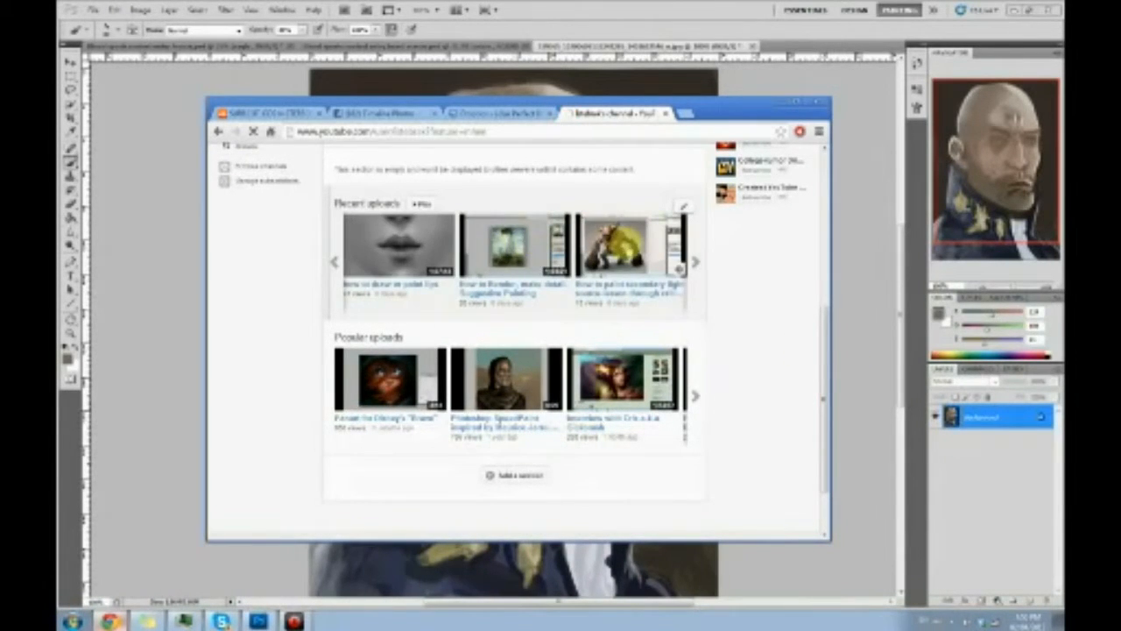
left_click(619, 235)
left_click(258, 407)
left_click(665, 113)
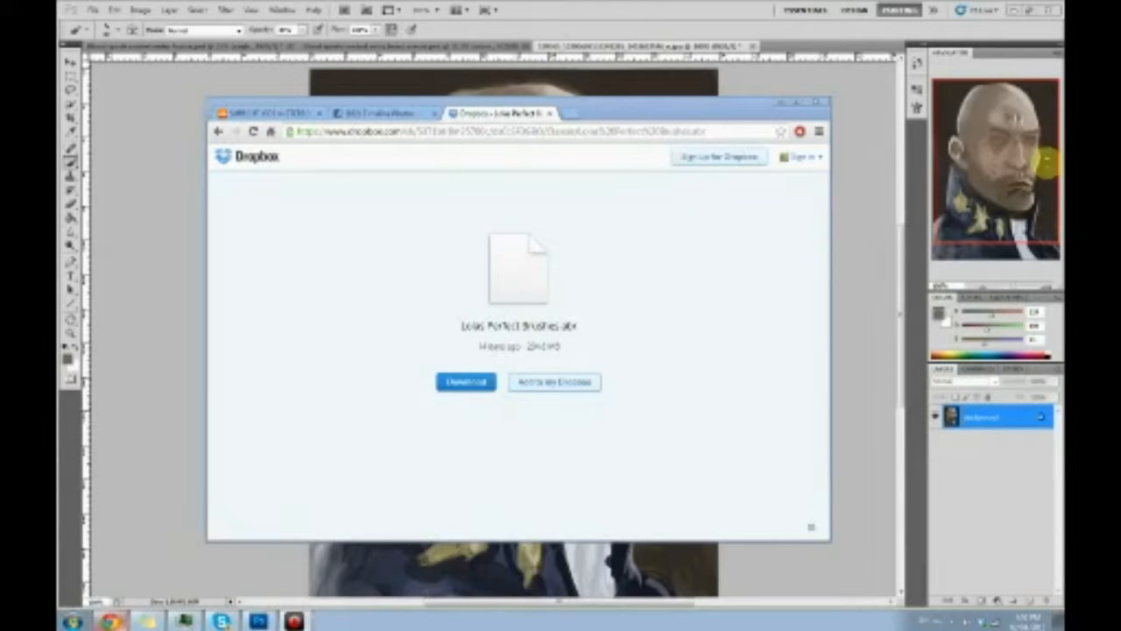
left_click(777, 101)
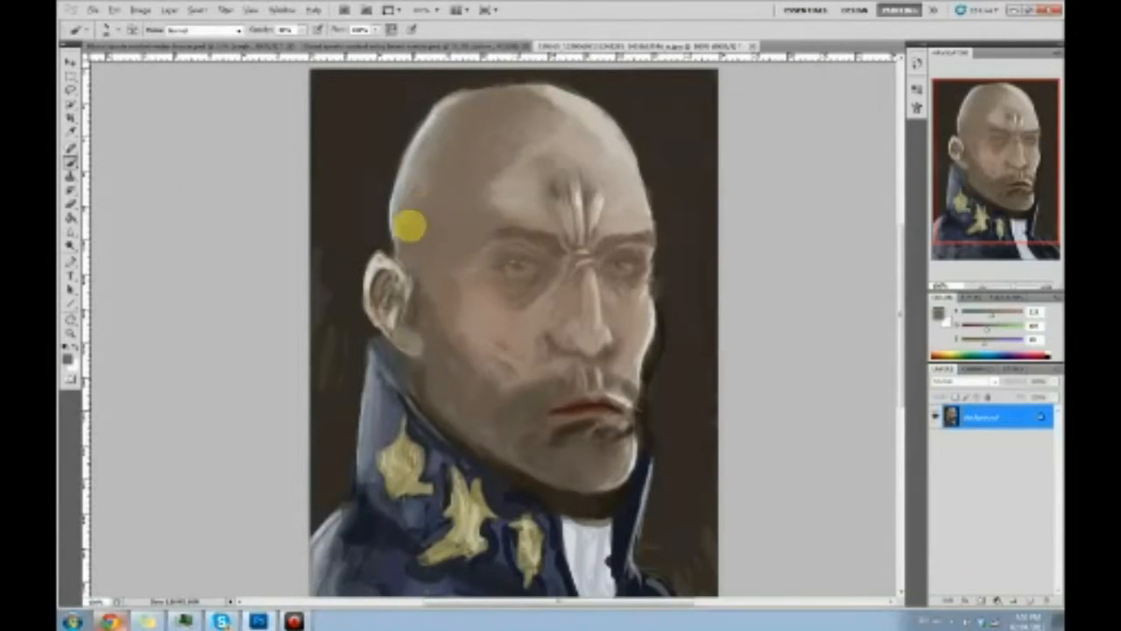
Clean up the skull's outline with the dark background colour and lighten its rim with a sampled skin tone
left_click(391, 226, "alt")
left_click(365, 184, "alt")
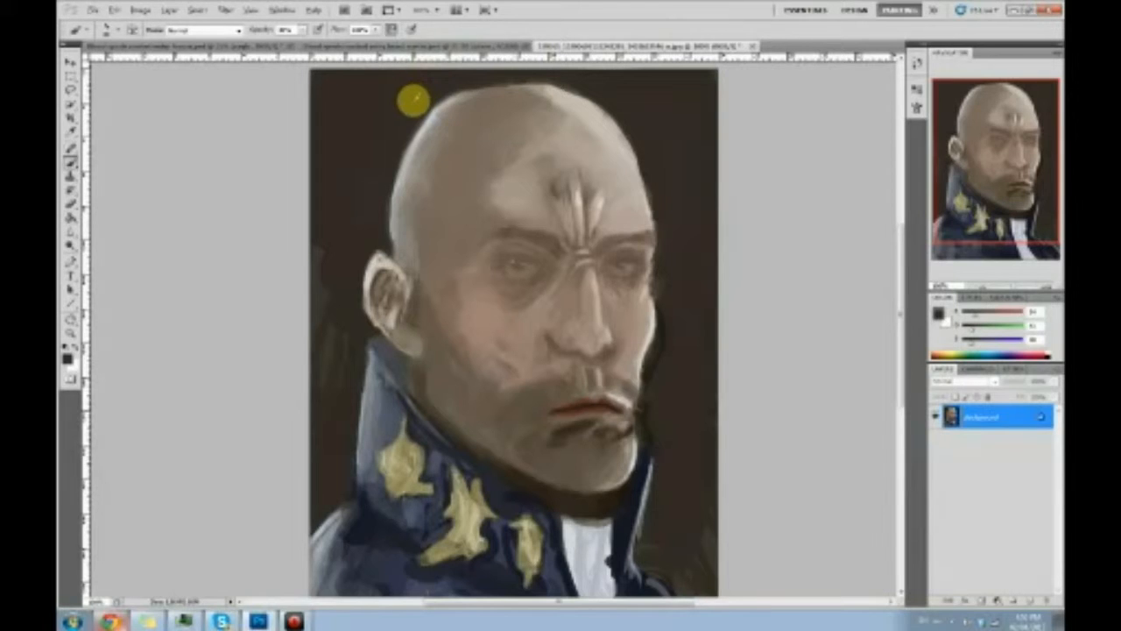
left_click(429, 123, "alt")
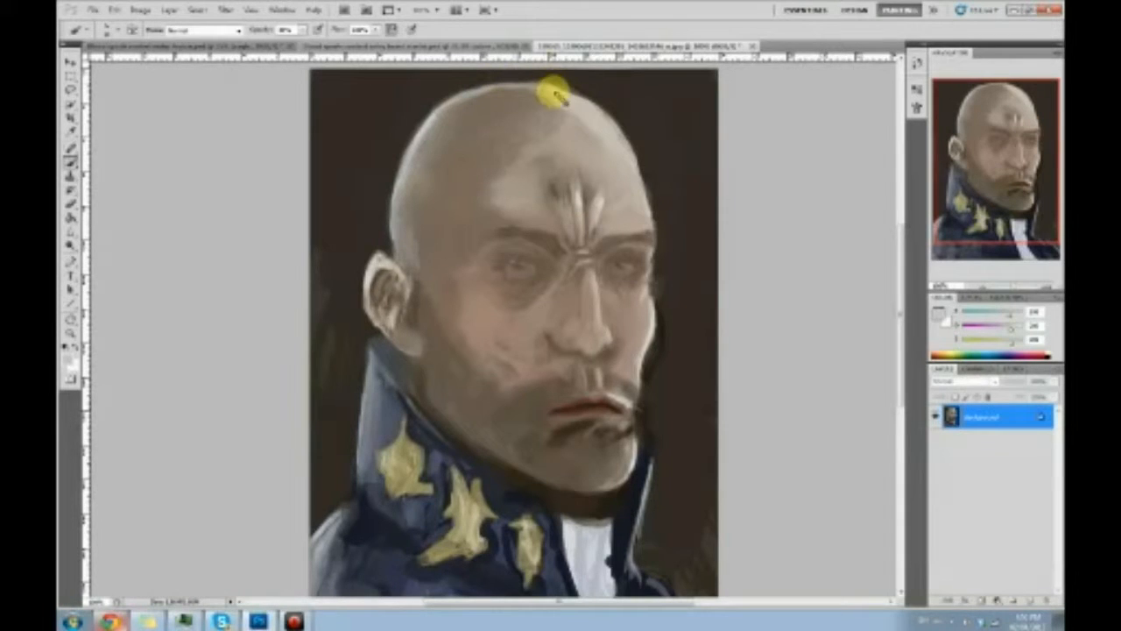
Darken the shaded side of the scalp with the Burn tool, range set to Shadows
left_click_drag(70, 246, 102, 259)
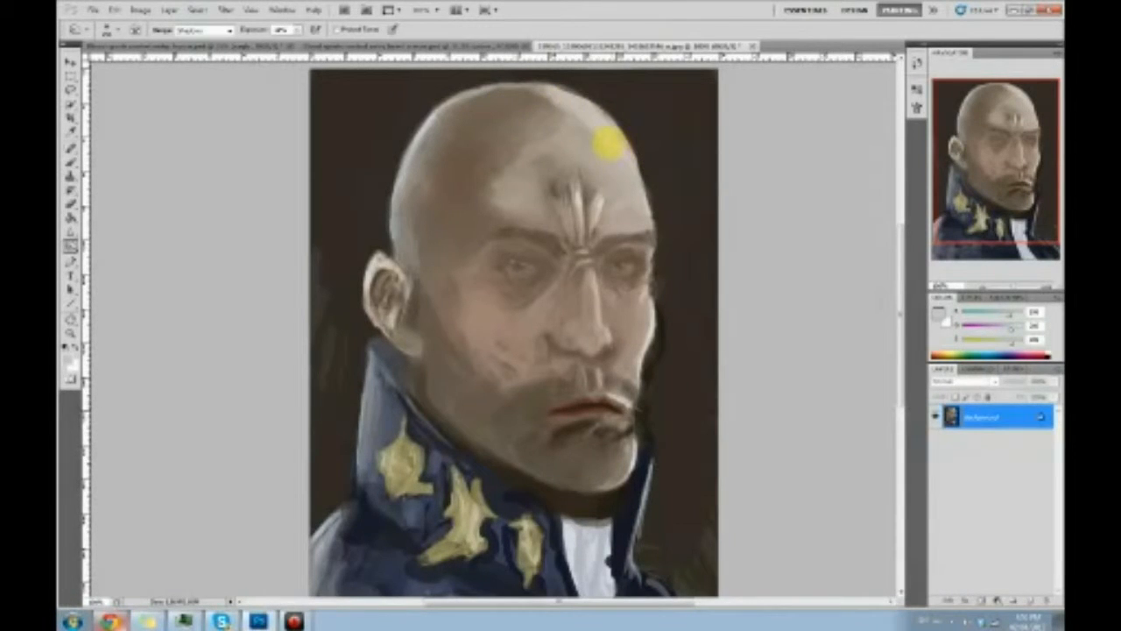
key("b")
Brush sampled light and dark skin tones along the side of the skull to blend the shading toward the ear
left_click(406, 207, "alt")
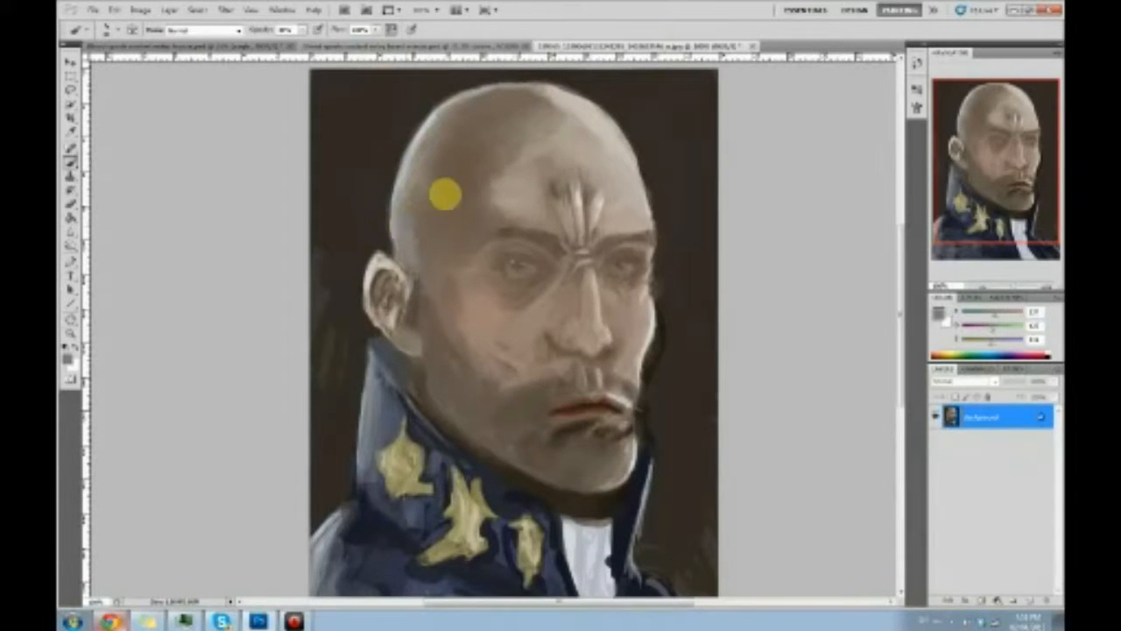
left_click(418, 143, "alt")
mouse_move(458, 128)
left_mouse_down()
mouse_move(428, 152)
mouse_move(421, 178)
left_mouse_up()
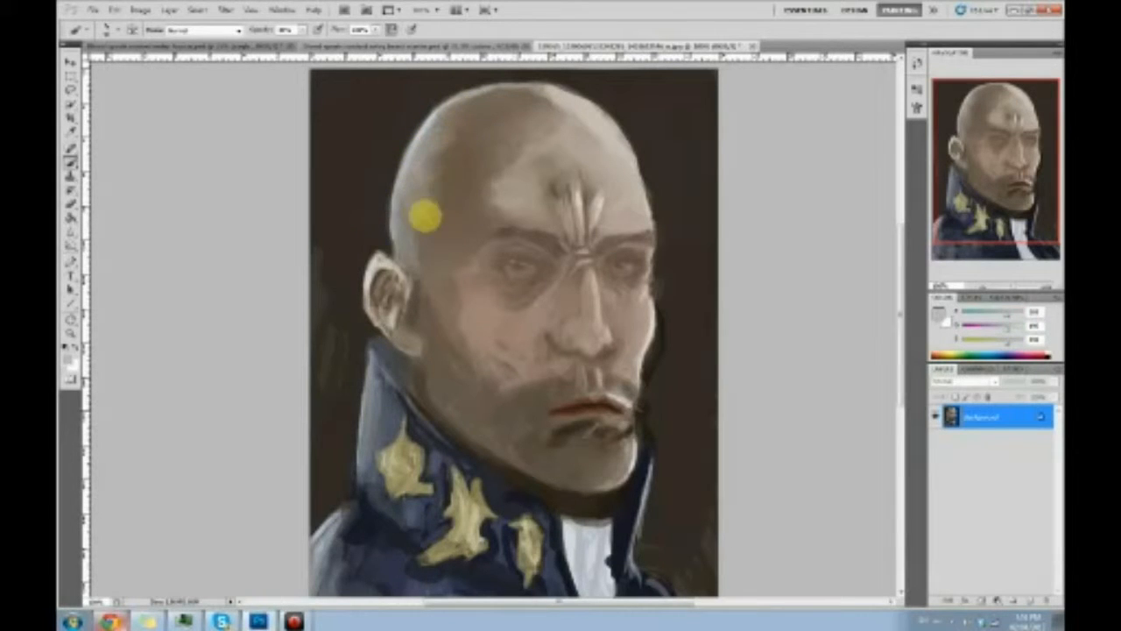
left_click(430, 201, "alt")
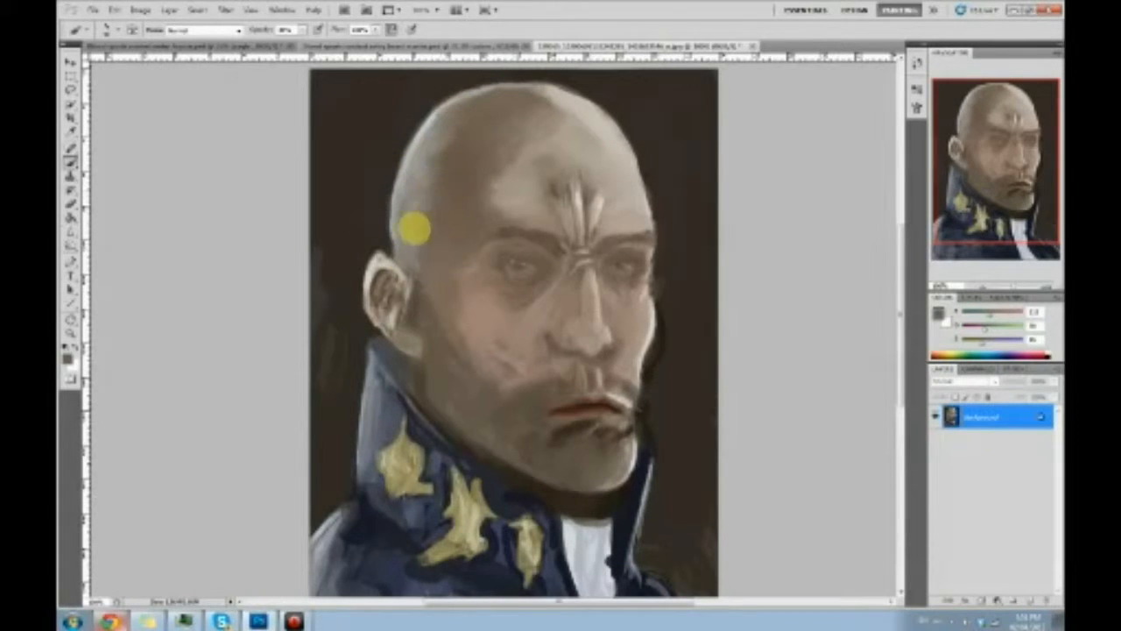
left_click_drag(466, 128, 420, 270)
left_click(401, 245, "alt")
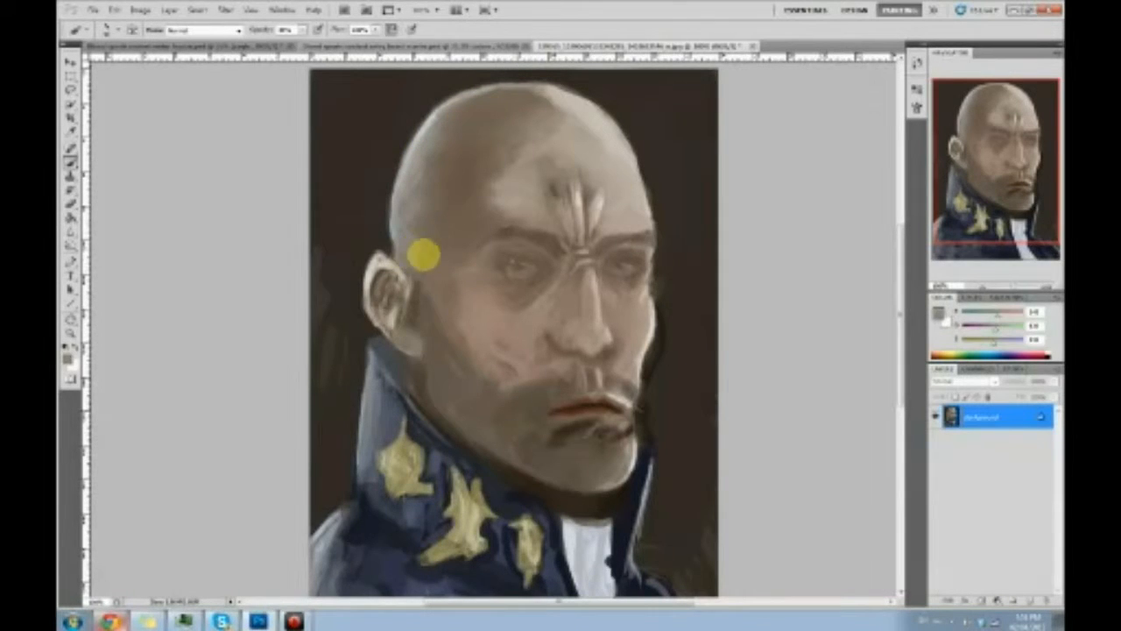
Lighten the jawline below the ear, sharpen its edge with dark shadow colour, and soften the cheek above the beard
left_click(407, 164, "alt")
mouse_move(433, 368)
left_mouse_down()
mouse_move(442, 402)
mouse_move(439, 381)
mouse_move(434, 390)
mouse_move(444, 377)
mouse_move(452, 385)
mouse_move(447, 422)
mouse_move(490, 386)
mouse_move(432, 388)
mouse_move(489, 436)
mouse_move(412, 381)
mouse_move(417, 368)
mouse_move(459, 431)
mouse_move(518, 468)
mouse_move(466, 443)
mouse_move(561, 497)
mouse_move(465, 453)
mouse_move(463, 439)
mouse_move(496, 459)
left_mouse_up()
left_click(413, 381, "alt")
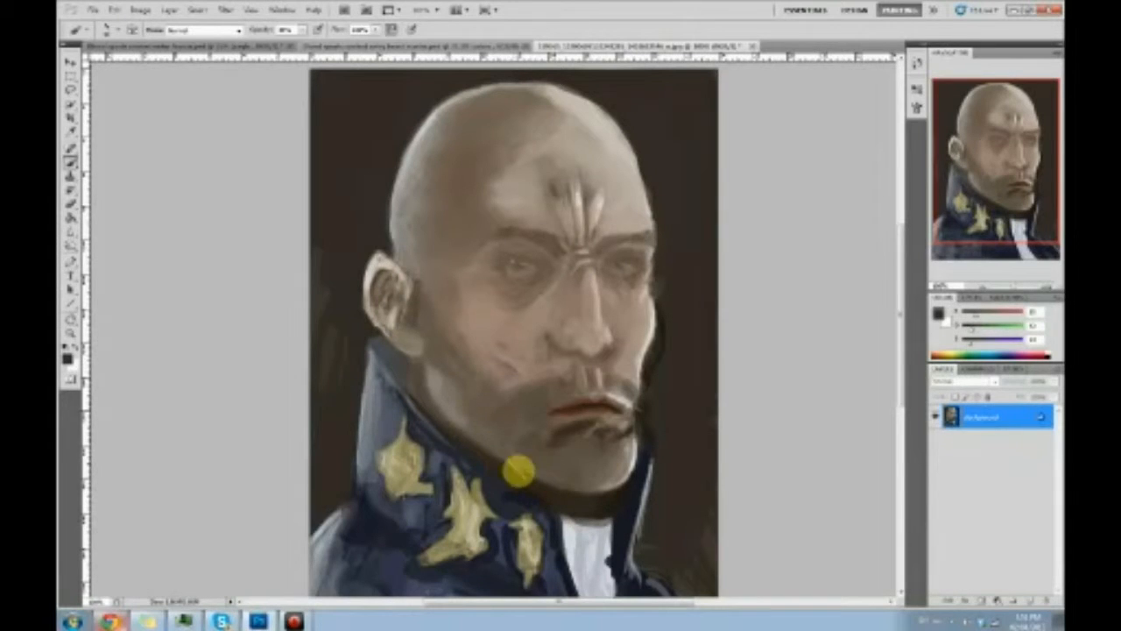
left_click(463, 390)
left_click(440, 374)
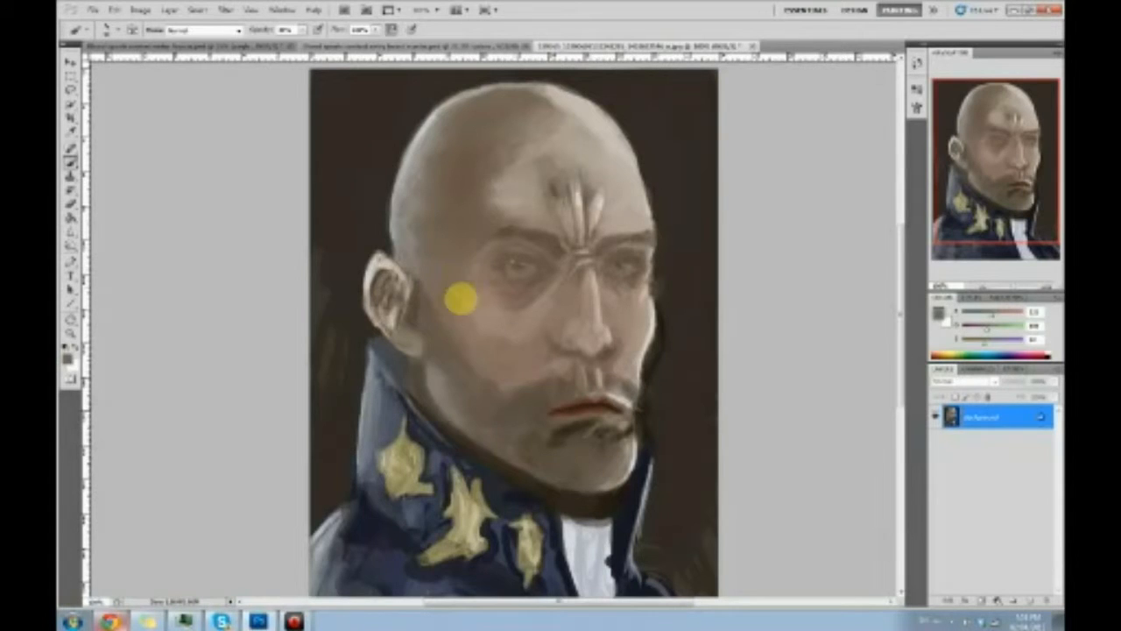
Even out the reddish cheek with sampled skin tones and darken the brow above the near eye
left_click(466, 308, "alt")
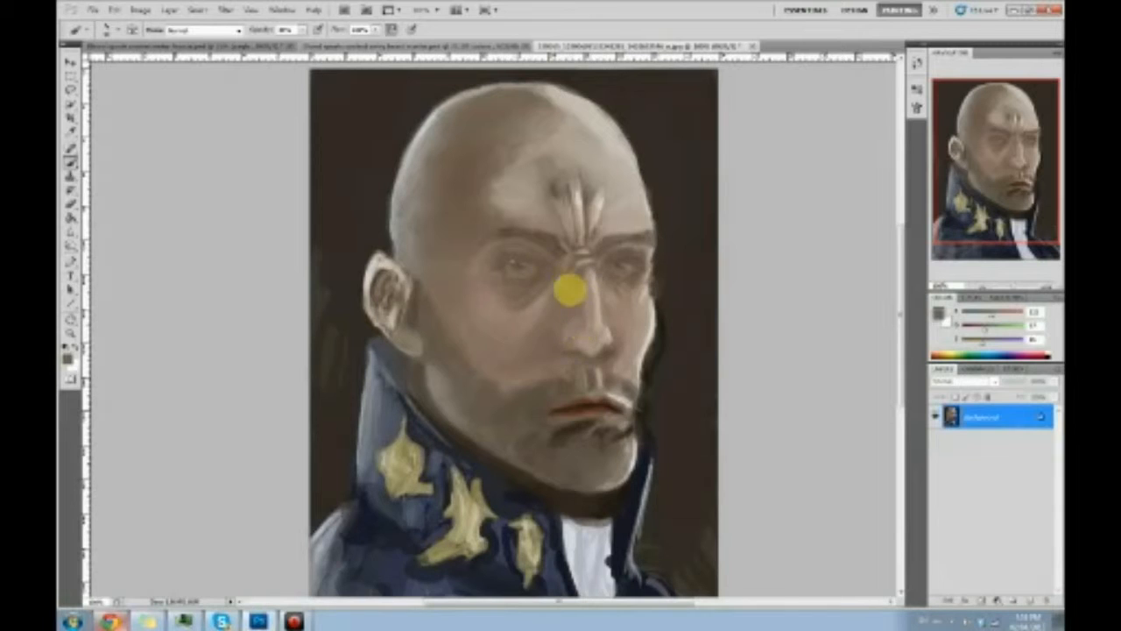
left_click(587, 356, "alt")
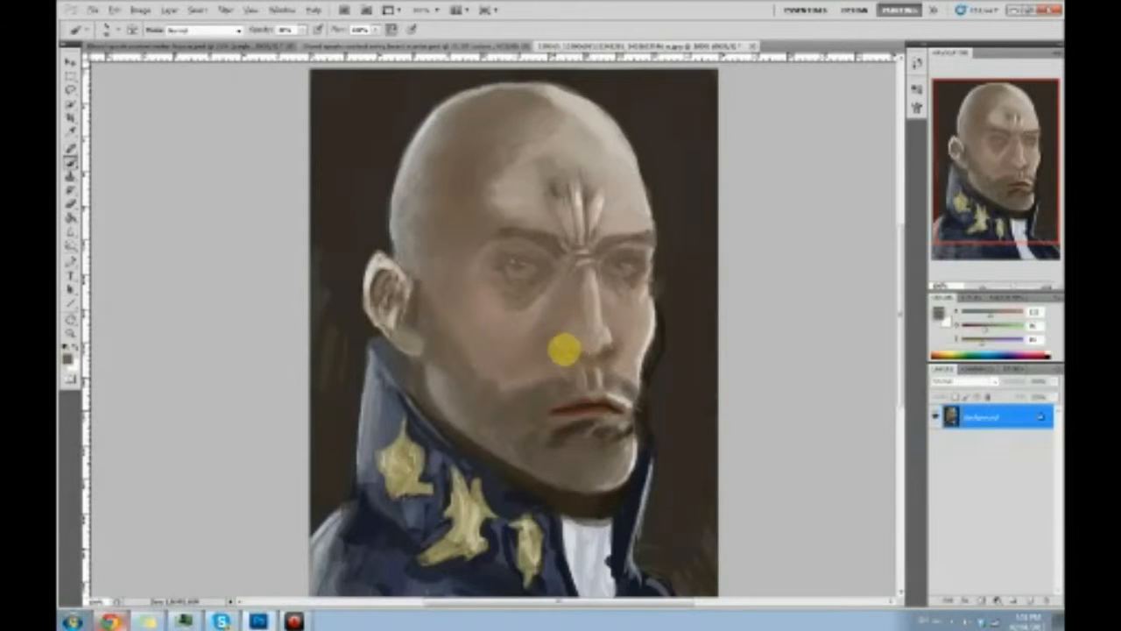
left_click(561, 239, "alt")
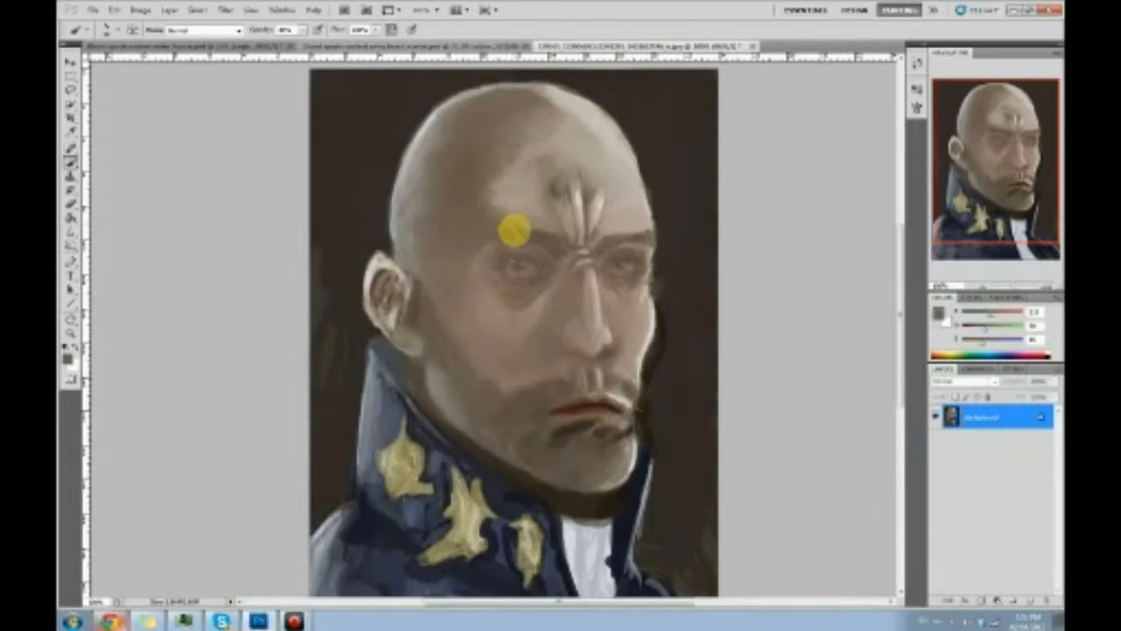
left_click_drag(493, 232, 557, 244)
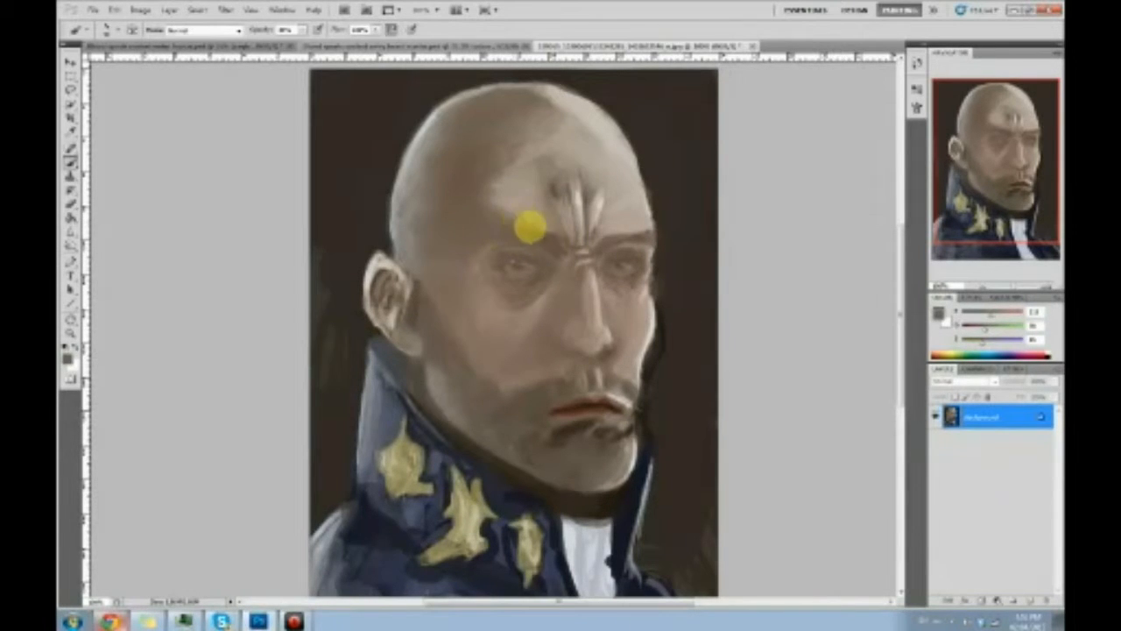
left_click(567, 227, "alt")
left_click(555, 236, "alt")
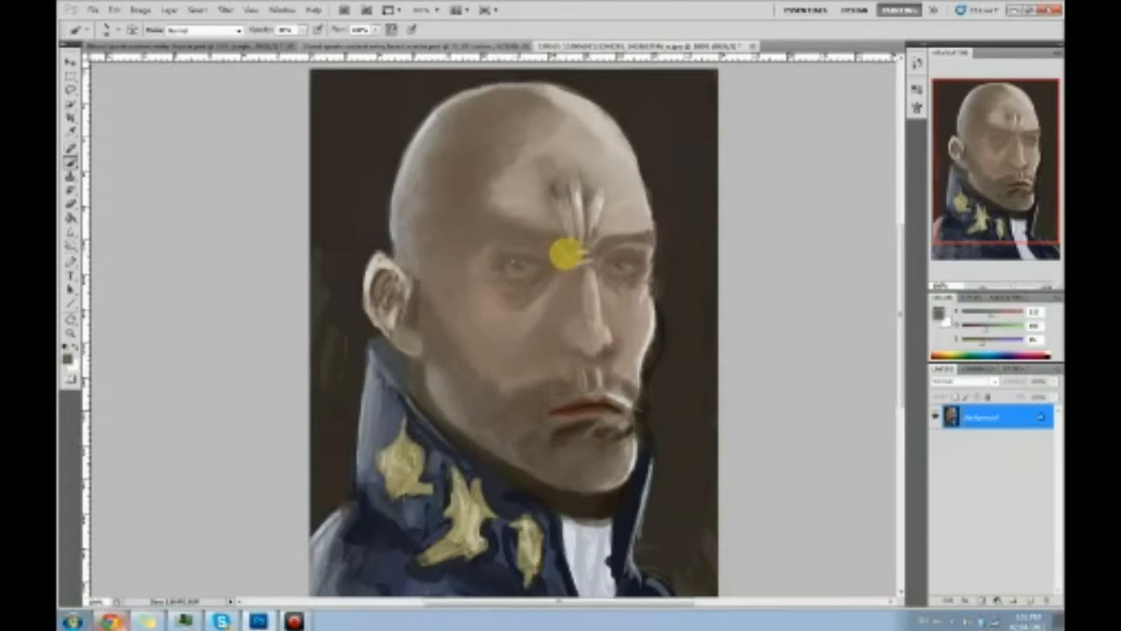
Brush sampled light skin tones over the forehead and soften the frown wrinkles above the nose
left_click(483, 187)
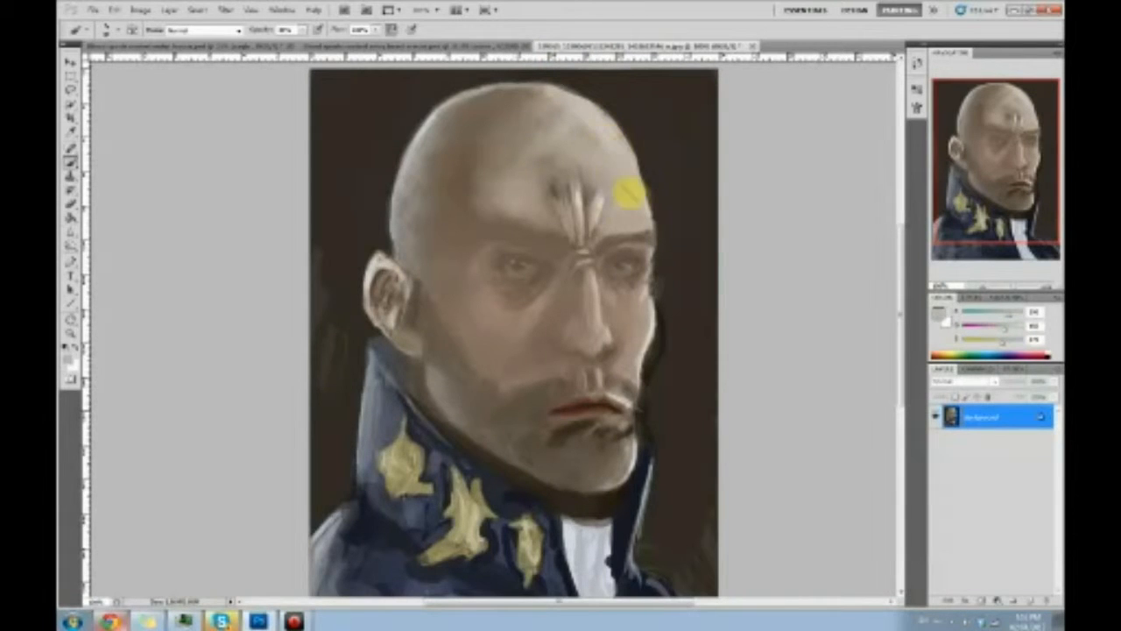
left_click(642, 200, "alt")
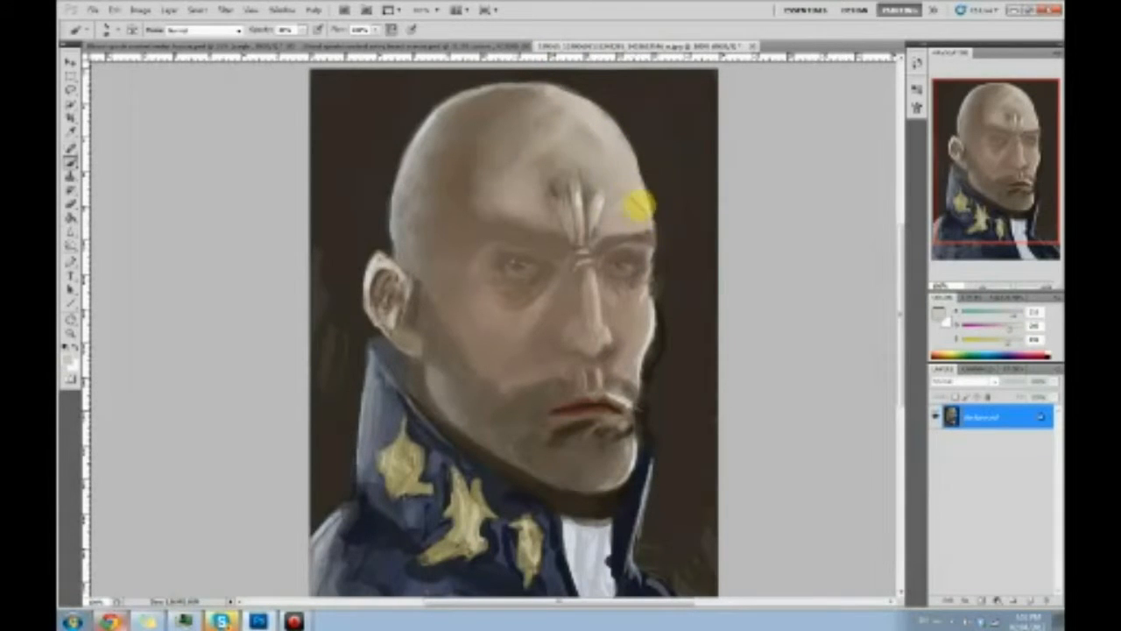
mouse_move(615, 161)
left_mouse_down()
mouse_move(592, 184)
mouse_move(609, 212)
mouse_move(585, 232)
mouse_move(570, 226)
mouse_move(571, 163)
mouse_move(566, 214)
mouse_move(586, 263)
mouse_move(576, 108)
mouse_move(505, 120)
mouse_move(577, 226)
mouse_move(559, 236)
mouse_move(563, 212)
mouse_move(595, 239)
mouse_move(595, 170)
mouse_move(567, 235)
mouse_move(572, 206)
mouse_move(537, 176)
mouse_move(582, 226)
mouse_move(576, 249)
mouse_move(568, 215)
mouse_move(567, 233)
mouse_move(594, 237)
mouse_move(578, 192)
mouse_move(492, 231)
mouse_move(484, 252)
mouse_move(521, 201)
mouse_move(477, 263)
mouse_move(458, 168)
mouse_move(510, 246)
left_mouse_up()
left_click(558, 238, "alt")
mouse_move(667, 100)
left_mouse_down()
mouse_move(675, 113)
mouse_move(656, 165)
mouse_move(684, 160)
mouse_move(615, 153)
mouse_move(641, 176)
mouse_move(601, 130)
mouse_move(635, 107)
left_mouse_up()
key("ctrl+z")
Blend the near cheek from below the eye down to the beard with a sampled skin tone
left_click(545, 285, "alt")
mouse_move(533, 313)
left_mouse_down()
mouse_move(473, 360)
mouse_move(494, 362)
mouse_move(495, 380)
mouse_move(477, 395)
mouse_move(464, 381)
mouse_move(470, 351)
mouse_move(449, 376)
mouse_move(443, 361)
mouse_move(454, 322)
mouse_move(439, 348)
mouse_move(435, 301)
mouse_move(433, 328)
mouse_move(420, 318)
mouse_move(423, 297)
mouse_move(455, 294)
mouse_move(522, 206)
mouse_move(447, 175)
mouse_move(454, 271)
mouse_move(437, 274)
mouse_move(460, 318)
mouse_move(452, 242)
mouse_move(450, 300)
mouse_move(452, 313)
left_mouse_up()
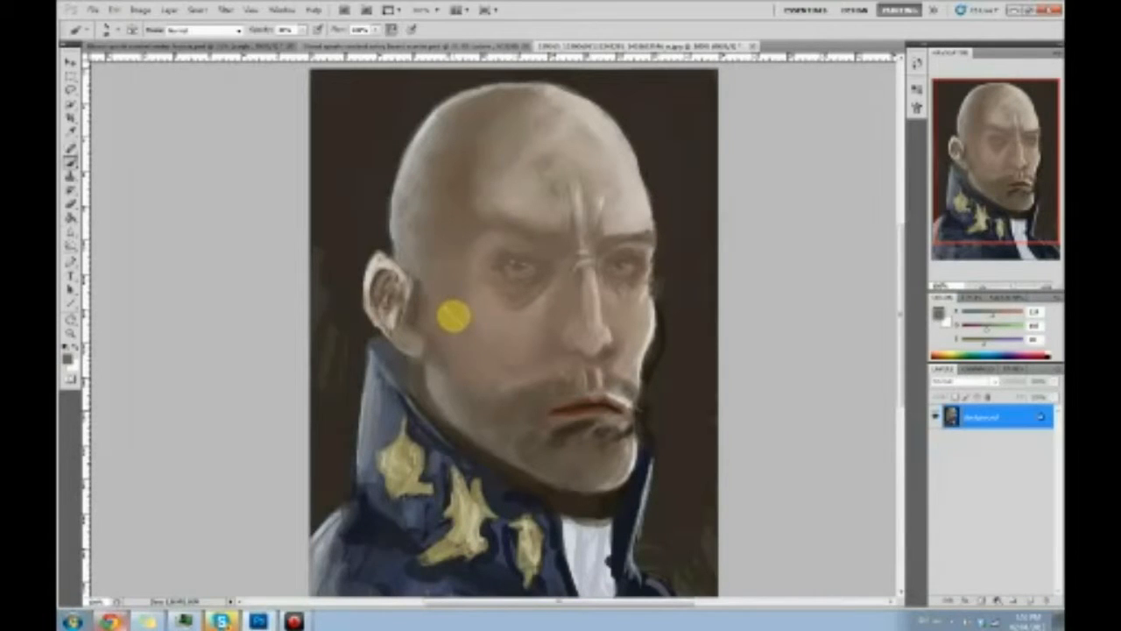
mouse_move(454, 321)
left_mouse_down()
mouse_move(454, 291)
mouse_move(444, 291)
mouse_move(465, 323)
mouse_move(473, 307)
mouse_move(498, 317)
mouse_move(484, 352)
mouse_move(506, 335)
mouse_move(516, 344)
mouse_move(500, 352)
mouse_move(513, 335)
mouse_move(522, 343)
mouse_move(484, 381)
mouse_move(491, 347)
mouse_move(464, 364)
mouse_move(471, 331)
mouse_move(459, 344)
mouse_move(452, 316)
mouse_move(427, 306)
mouse_move(432, 359)
mouse_move(424, 349)
mouse_move(432, 336)
mouse_move(446, 360)
mouse_move(433, 374)
mouse_move(473, 378)
mouse_move(469, 389)
mouse_move(468, 358)
mouse_move(437, 357)
mouse_move(437, 385)
mouse_move(453, 389)
mouse_move(487, 358)
mouse_move(461, 375)
mouse_move(468, 401)
left_mouse_up()
Trim the far cheek's edge with sampled background colour and paint a moustache in beard tones over the red lips
left_click(629, 371, "alt")
mouse_move(657, 374)
left_mouse_down()
mouse_move(650, 400)
mouse_move(661, 353)
mouse_move(656, 417)
mouse_move(661, 290)
mouse_move(667, 401)
left_mouse_up()
left_click(662, 367, "alt")
left_click(598, 220)
mouse_move(641, 340)
left_mouse_down()
mouse_move(597, 394)
mouse_move(551, 397)
mouse_move(545, 415)
mouse_move(634, 400)
mouse_move(613, 404)
mouse_move(618, 393)
mouse_move(527, 417)
mouse_move(610, 416)
mouse_move(601, 457)
mouse_move(632, 427)
mouse_move(570, 298)
mouse_move(547, 408)
mouse_move(631, 398)
mouse_move(570, 367)
mouse_move(544, 396)
mouse_move(564, 395)
mouse_move(523, 412)
mouse_move(563, 404)
mouse_move(541, 411)
mouse_move(562, 390)
mouse_move(536, 392)
mouse_move(602, 369)
mouse_move(546, 390)
mouse_move(564, 360)
mouse_move(572, 367)
mouse_move(522, 395)
mouse_move(538, 376)
mouse_move(504, 367)
mouse_move(542, 334)
mouse_move(644, 363)
mouse_move(609, 366)
mouse_move(616, 375)
mouse_move(618, 339)
mouse_move(613, 347)
mouse_move(593, 320)
mouse_move(619, 330)
mouse_move(604, 353)
mouse_move(609, 370)
mouse_move(666, 323)
mouse_move(637, 278)
mouse_move(571, 350)
left_mouse_up()
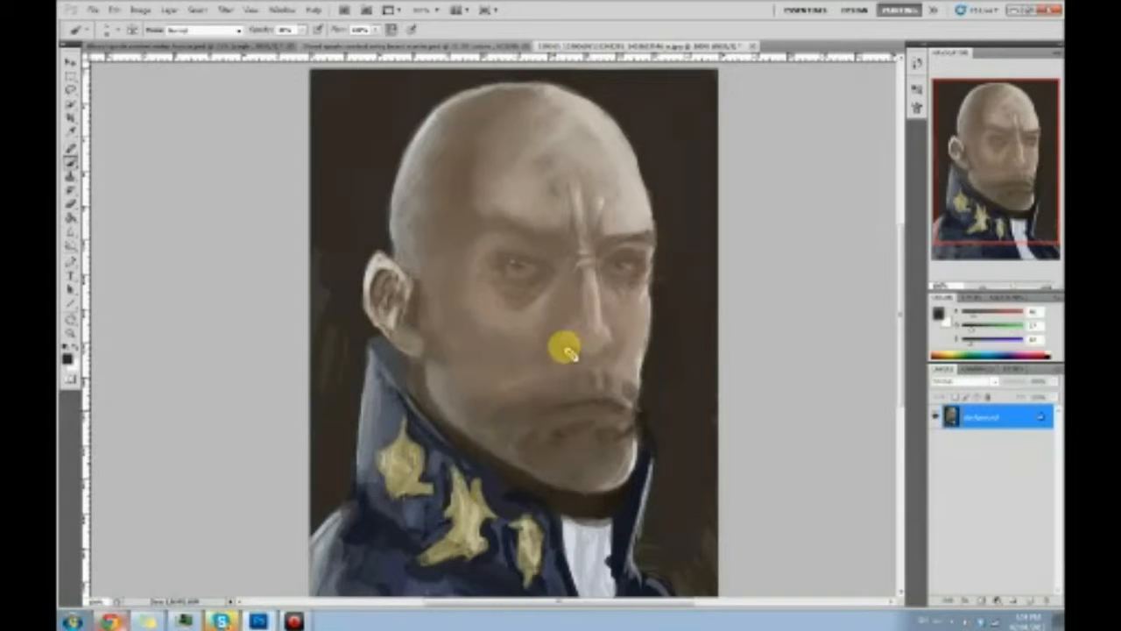
Shade beside the nose, flip the canvas horizontally, and rework the side of the nose with sampled skin tones
mouse_move(616, 291)
left_mouse_down()
mouse_move(616, 263)
mouse_move(624, 300)
mouse_move(528, 267)
mouse_move(587, 361)
mouse_move(588, 329)
mouse_move(569, 330)
mouse_move(590, 386)
mouse_move(563, 336)
mouse_move(583, 362)
mouse_move(586, 351)
mouse_move(600, 400)
mouse_move(585, 356)
left_mouse_up()
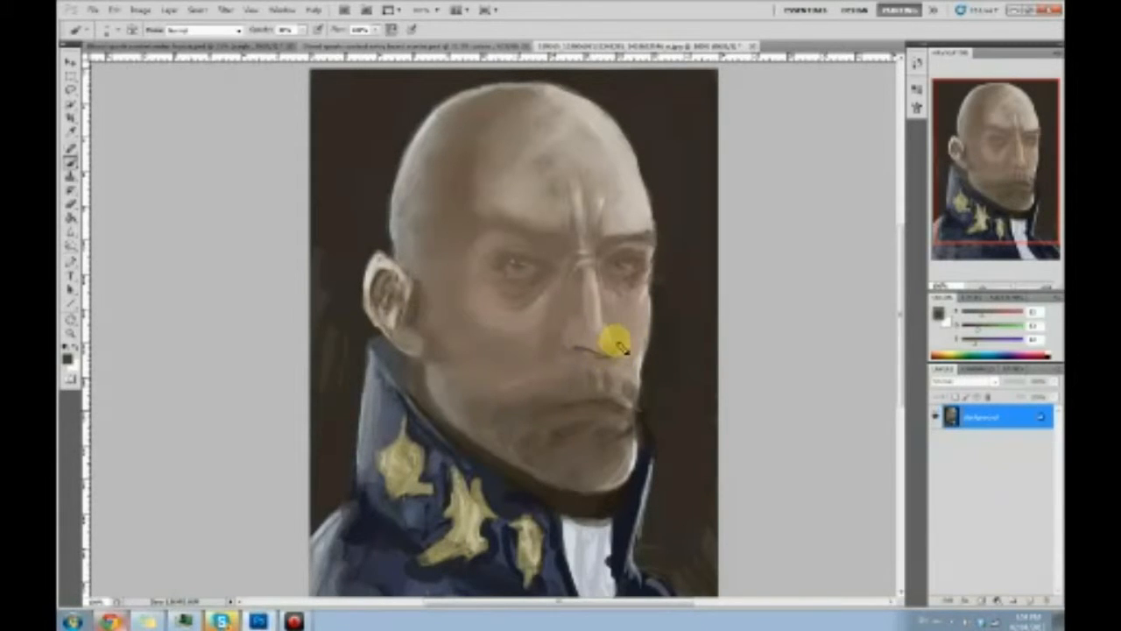
mouse_move(613, 327)
left_mouse_down()
mouse_move(601, 268)
mouse_move(611, 326)
left_mouse_up()
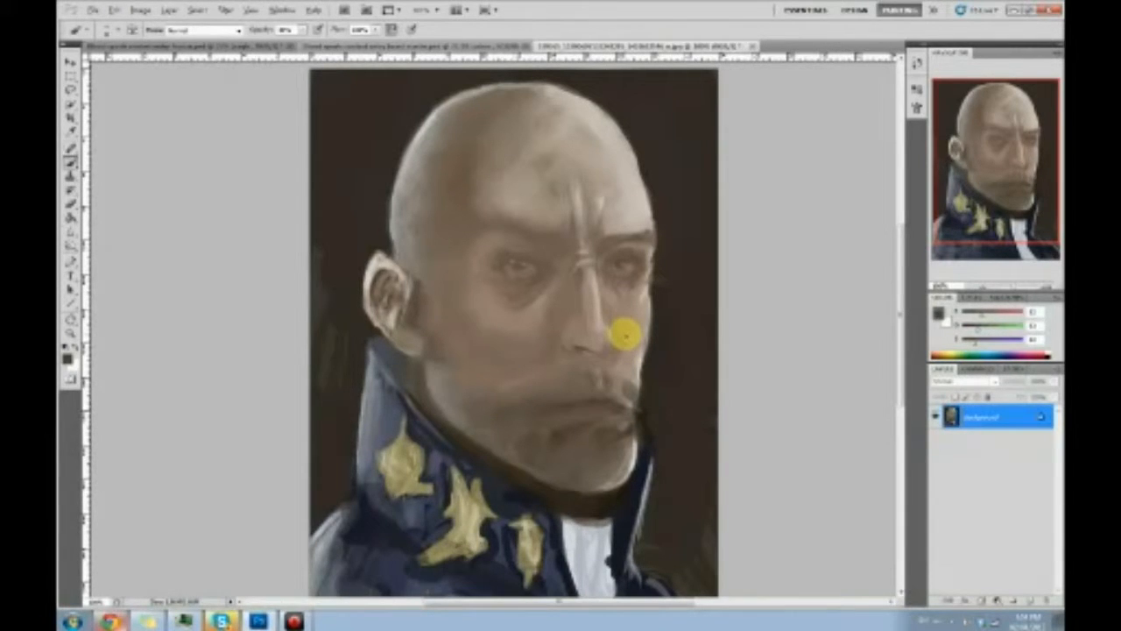
key("ctrl+shift+h")
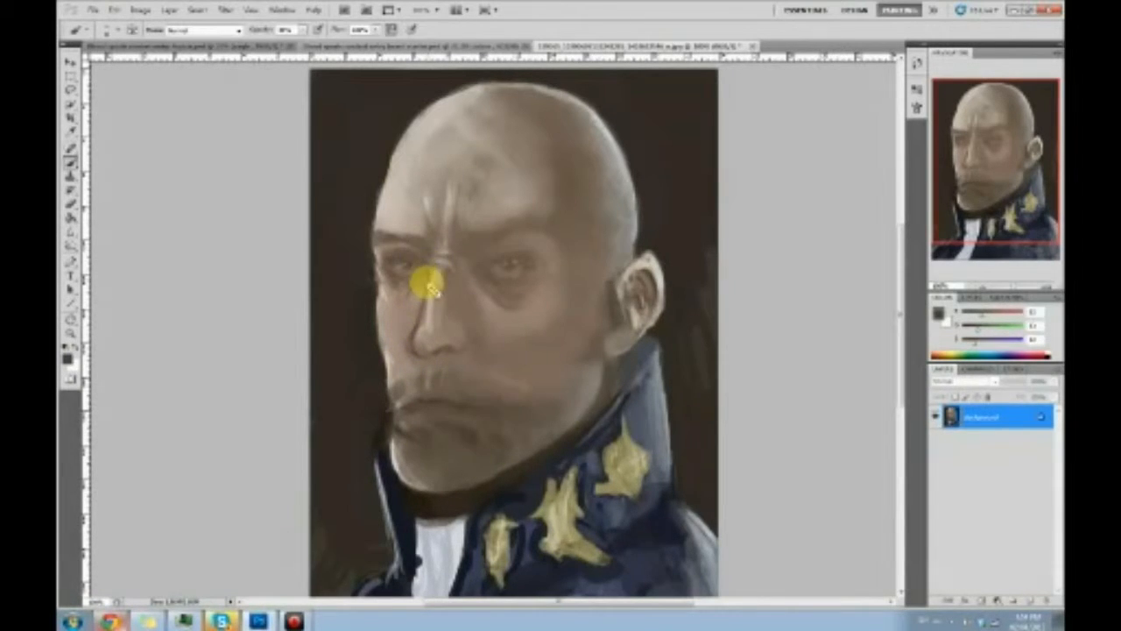
left_click(424, 315, "alt")
left_click_drag(429, 277, 419, 326)
left_click(430, 275, "alt")
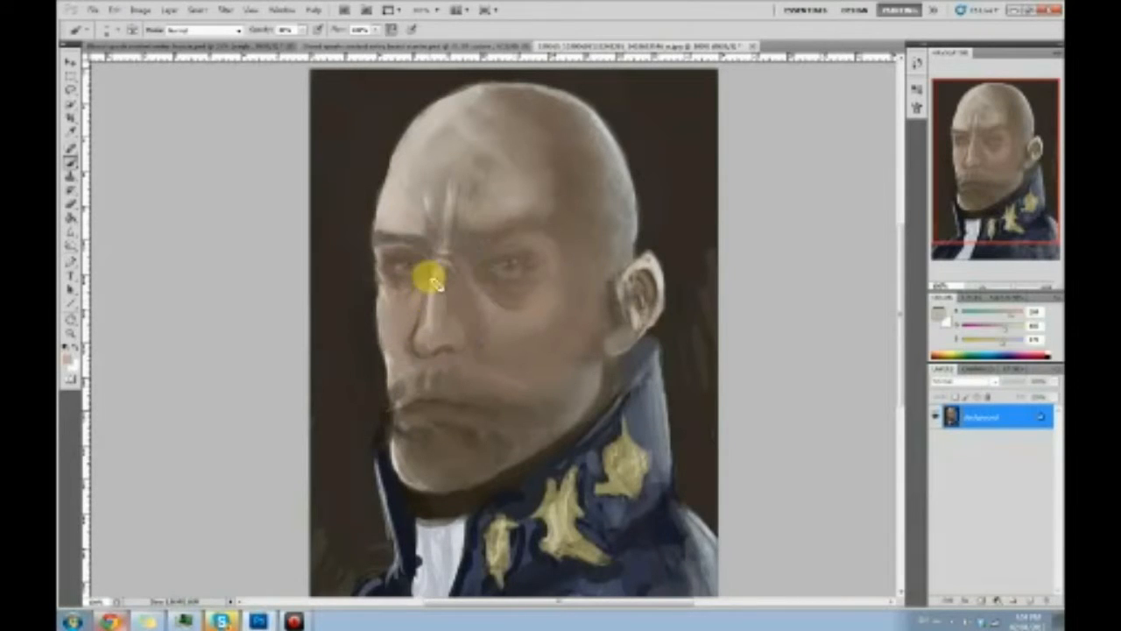
Refine the nose tip and bridge, flip the canvas back, and soften the area around the far eye with a sampled skin tone
left_click_drag(450, 351, 430, 347)
left_click(419, 340, "alt")
left_click(420, 259, "alt")
mouse_move(429, 259)
left_mouse_down()
mouse_move(426, 275)
mouse_move(412, 250)
mouse_move(442, 265)
left_mouse_up()
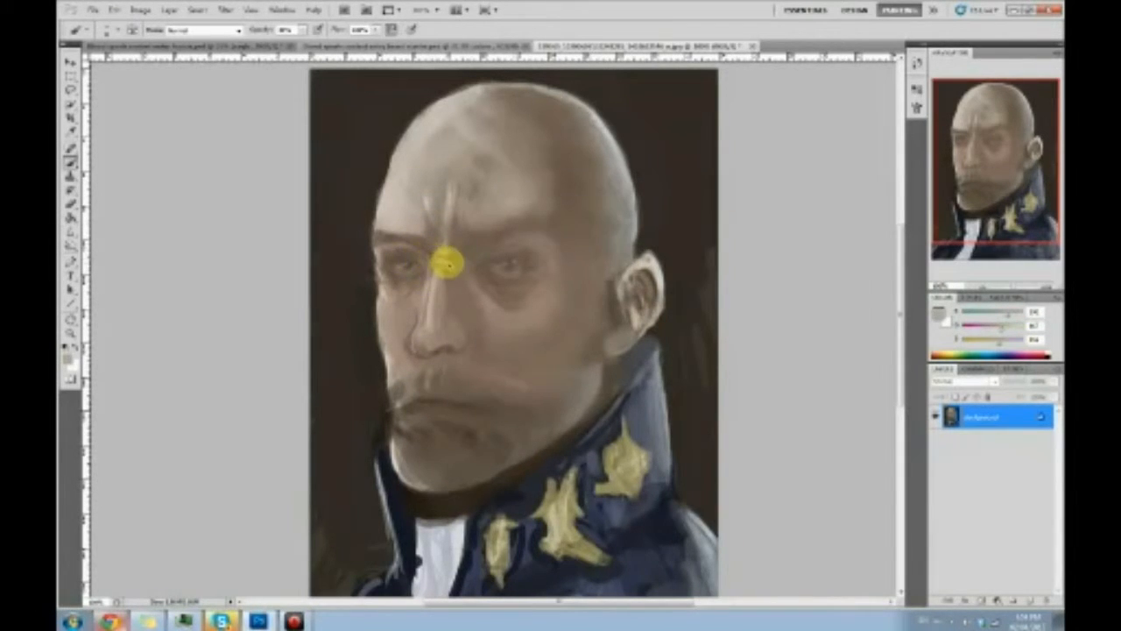
key("ctrl+shift+h")
left_click(614, 228, "alt")
mouse_move(627, 213)
left_mouse_down()
mouse_move(579, 242)
mouse_move(591, 253)
mouse_move(620, 229)
mouse_move(604, 238)
mouse_move(601, 216)
mouse_move(603, 240)
mouse_move(637, 235)
mouse_move(595, 246)
mouse_move(646, 249)
mouse_move(613, 248)
mouse_move(599, 279)
mouse_move(630, 277)
mouse_move(613, 251)
mouse_move(609, 328)
mouse_move(632, 333)
mouse_move(572, 348)
mouse_move(620, 349)
mouse_move(612, 309)
mouse_move(631, 339)
mouse_move(606, 354)
left_mouse_up()
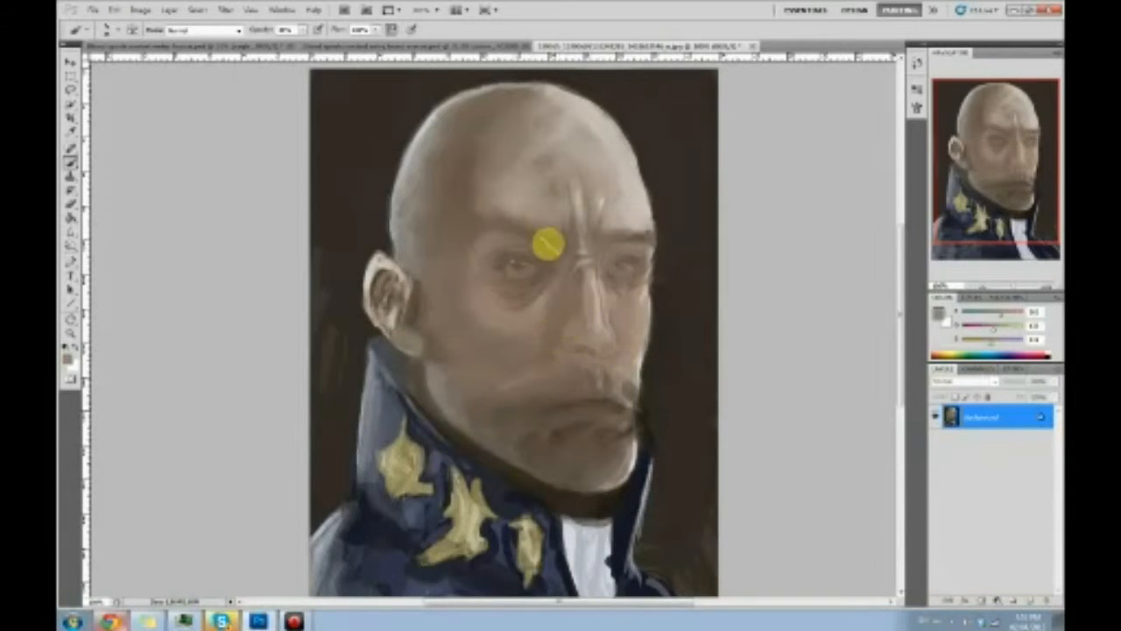
Reshape the near eye with a small push in the Liquify filter and apply it
left_click(225, 10)
left_click(252, 81)
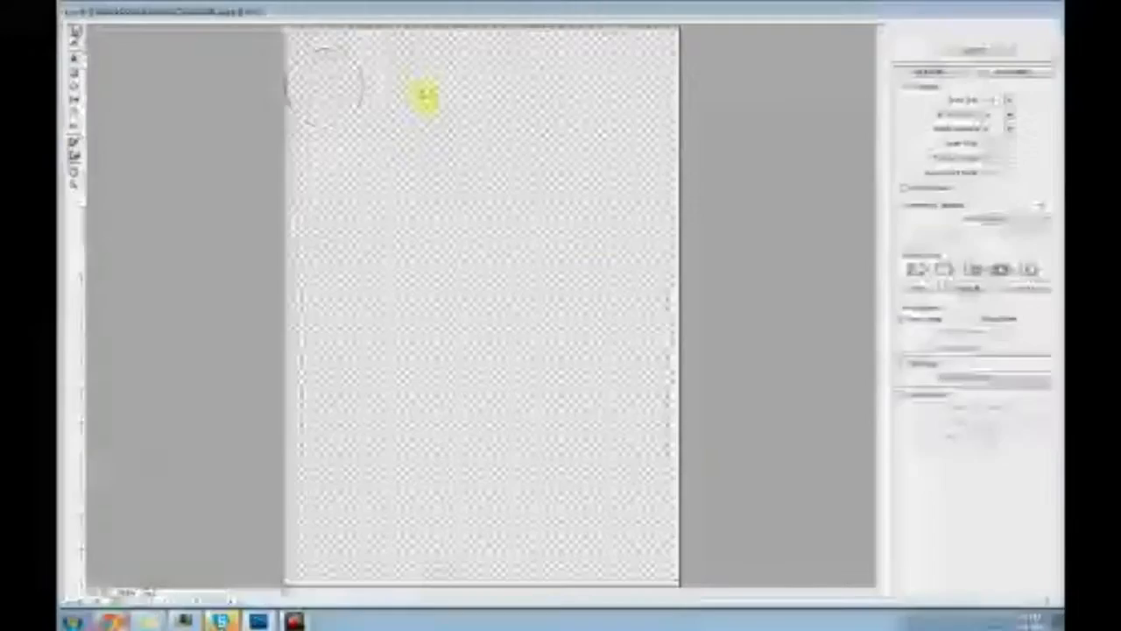
mouse_move(482, 214)
left_mouse_down()
mouse_move(528, 203)
mouse_move(480, 226)
mouse_move(461, 226)
mouse_move(490, 210)
left_mouse_up()
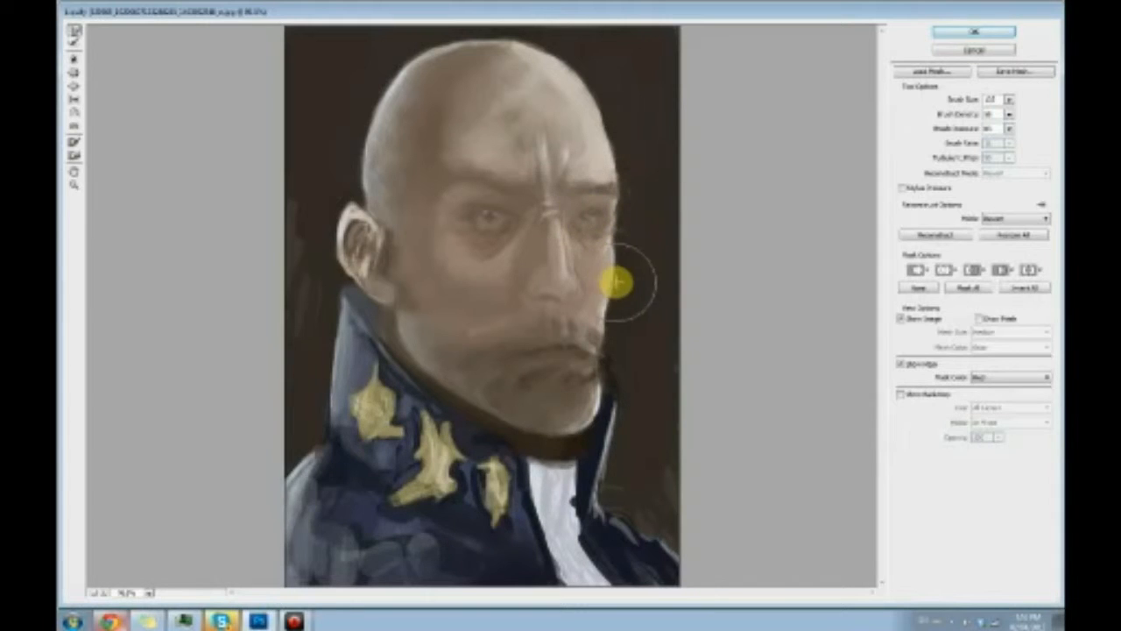
left_click(1014, 31)
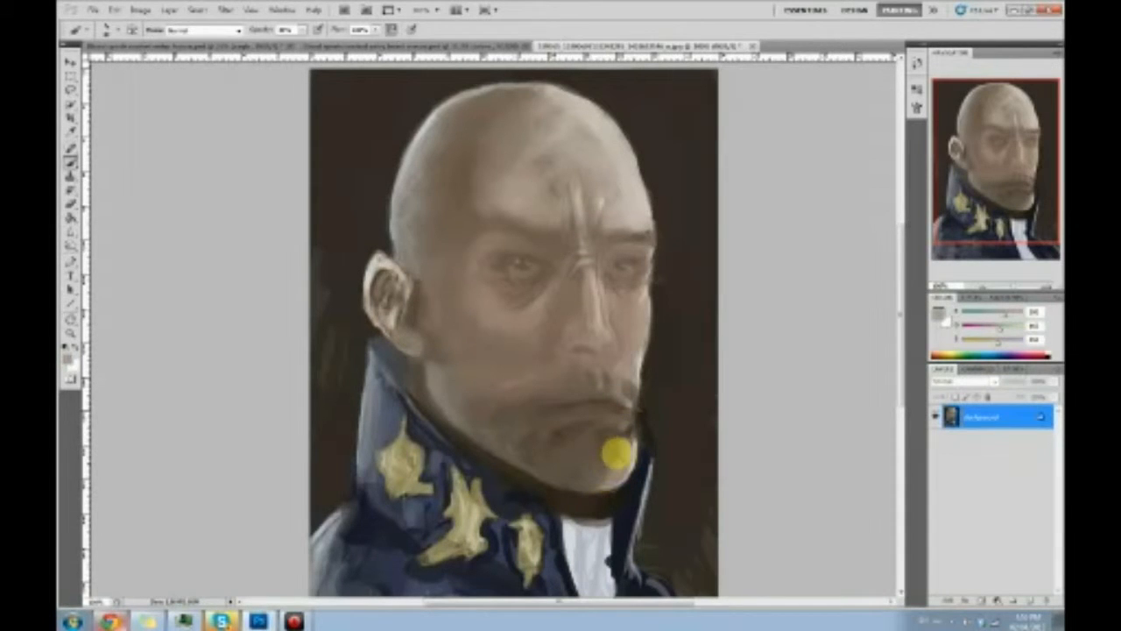
Blend the chin's lit side and brighten the far cheek beside the nostril with sampled skin tones
left_click(604, 450, "alt")
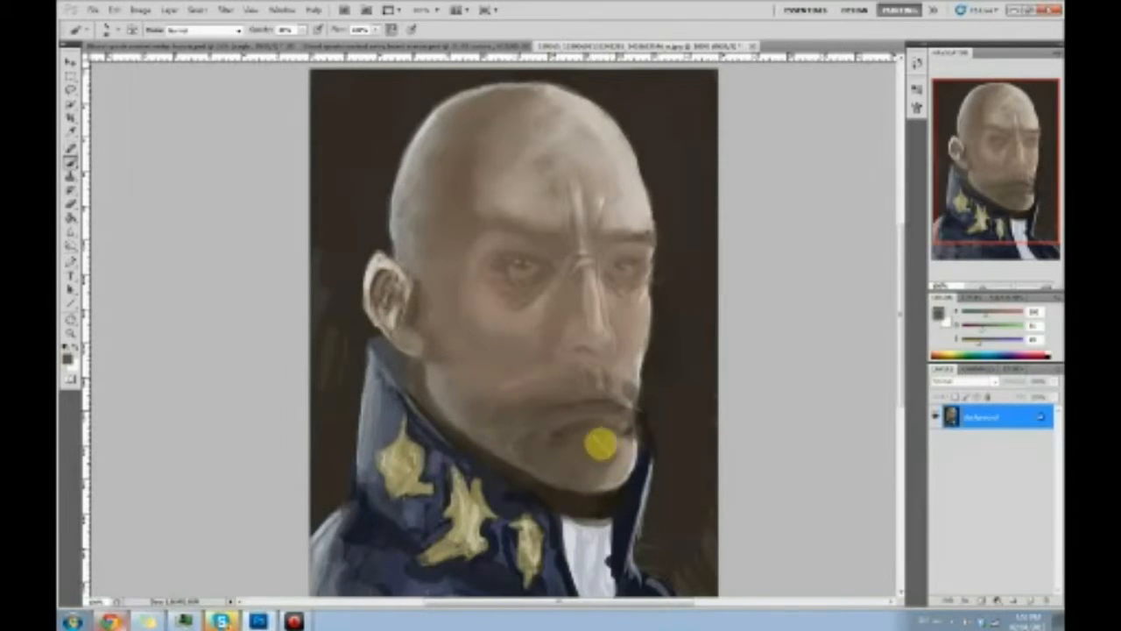
left_click(618, 445, "alt")
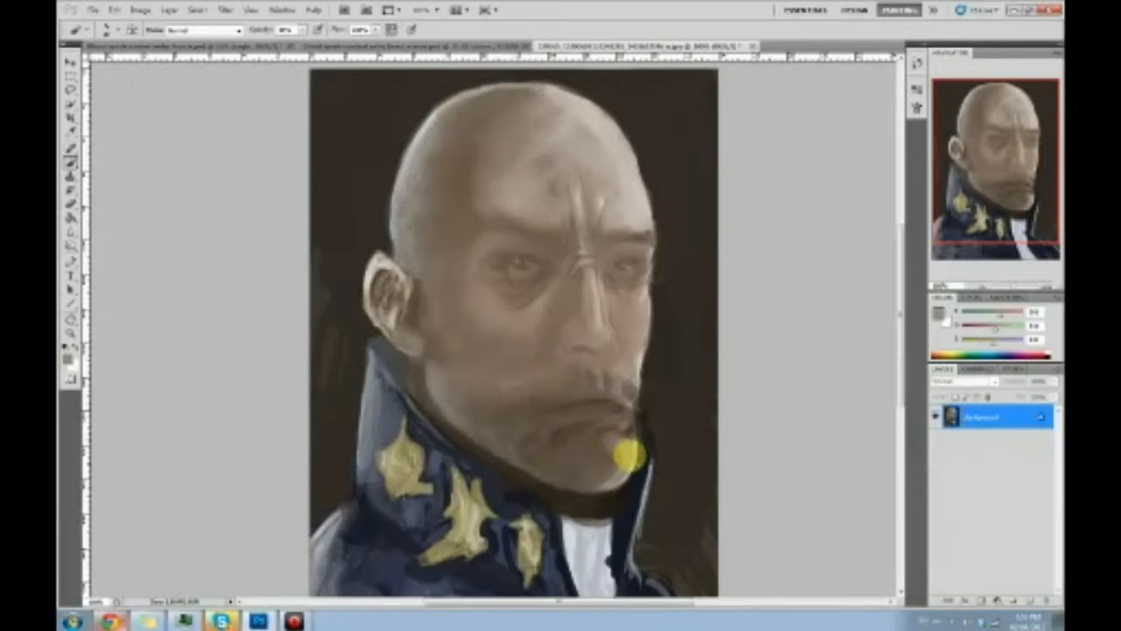
left_click(640, 343, "alt")
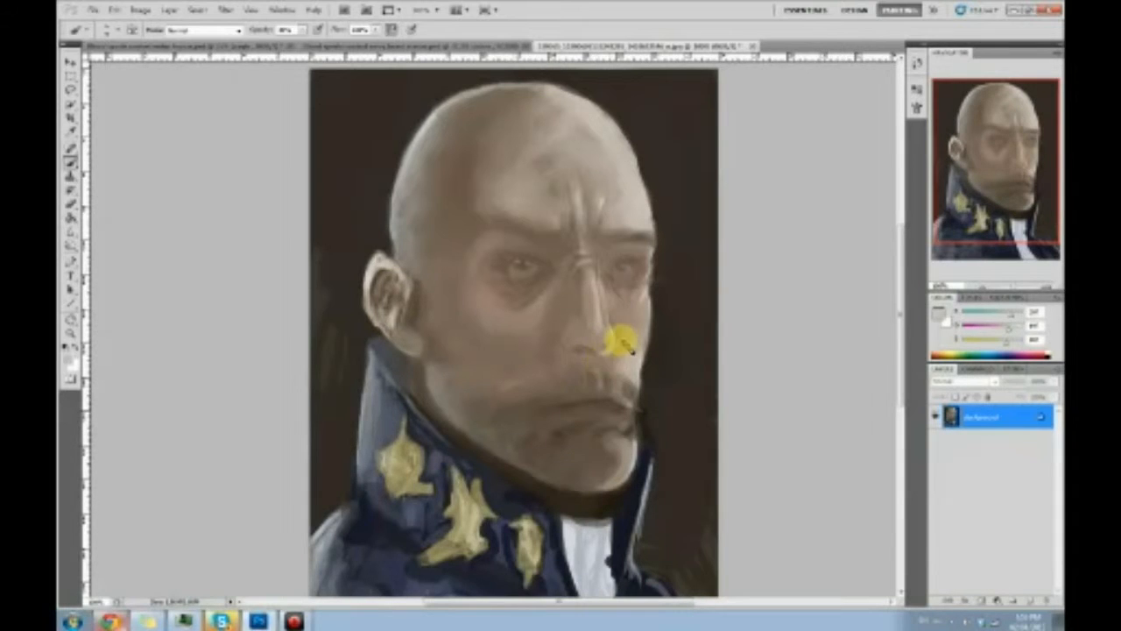
left_click(606, 347, "alt")
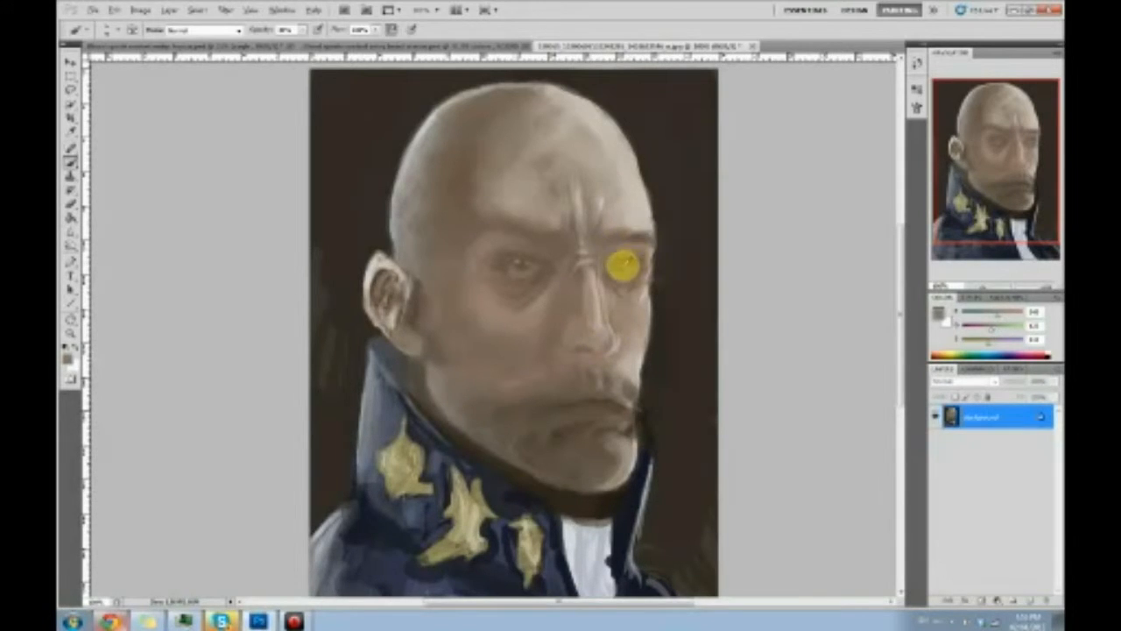
Define the eyelids and irises of both eyes with sampled dark and light skin tones
left_click(622, 267, "alt")
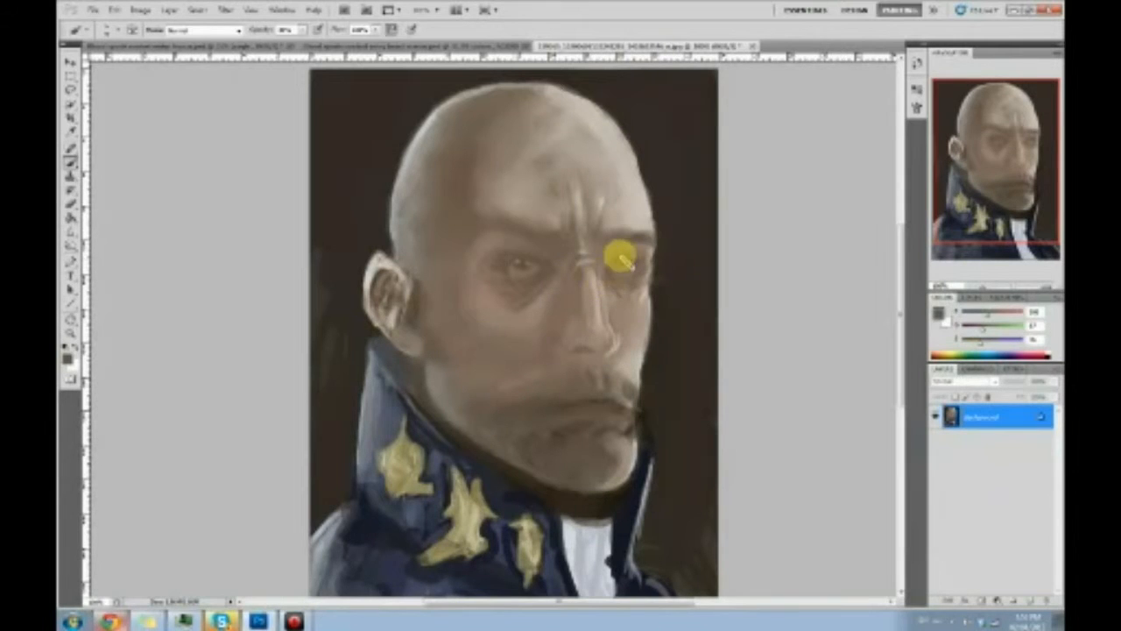
left_click(527, 250, "alt")
left_click(530, 298, "alt")
mouse_move(536, 251)
left_mouse_down()
mouse_move(493, 257)
mouse_move(507, 254)
left_mouse_up()
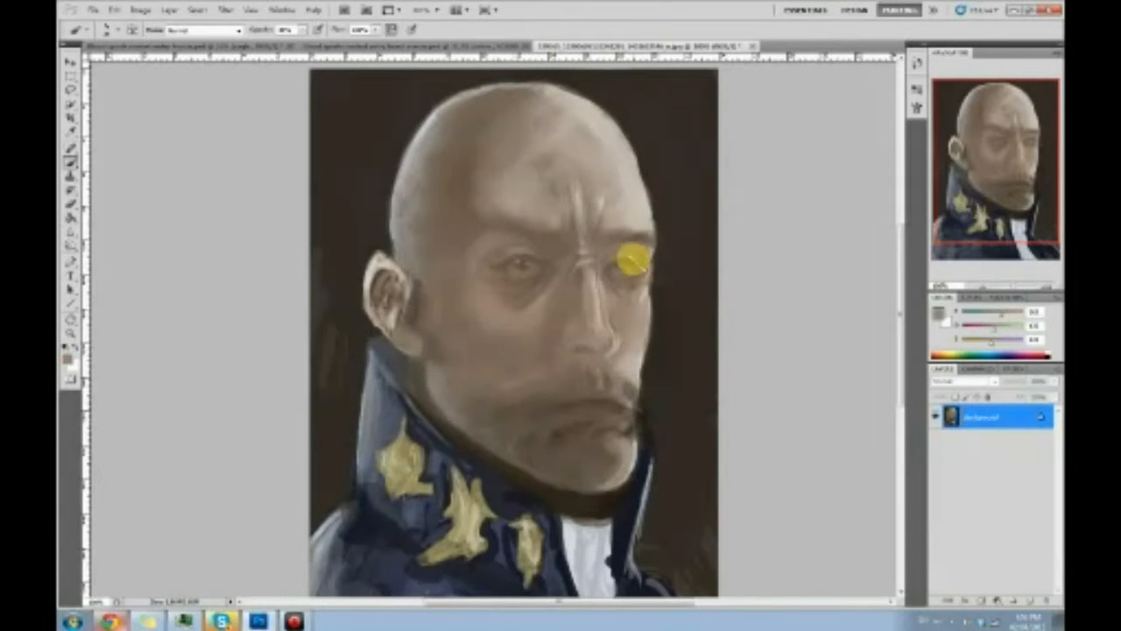
left_click(625, 261, "alt")
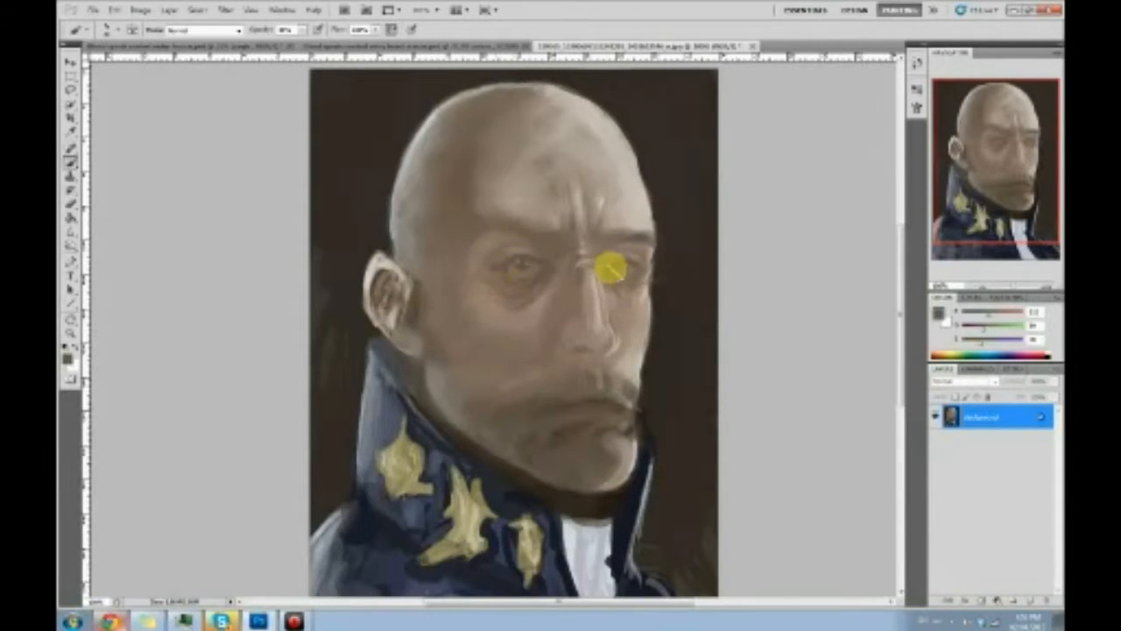
left_click(595, 298, "alt")
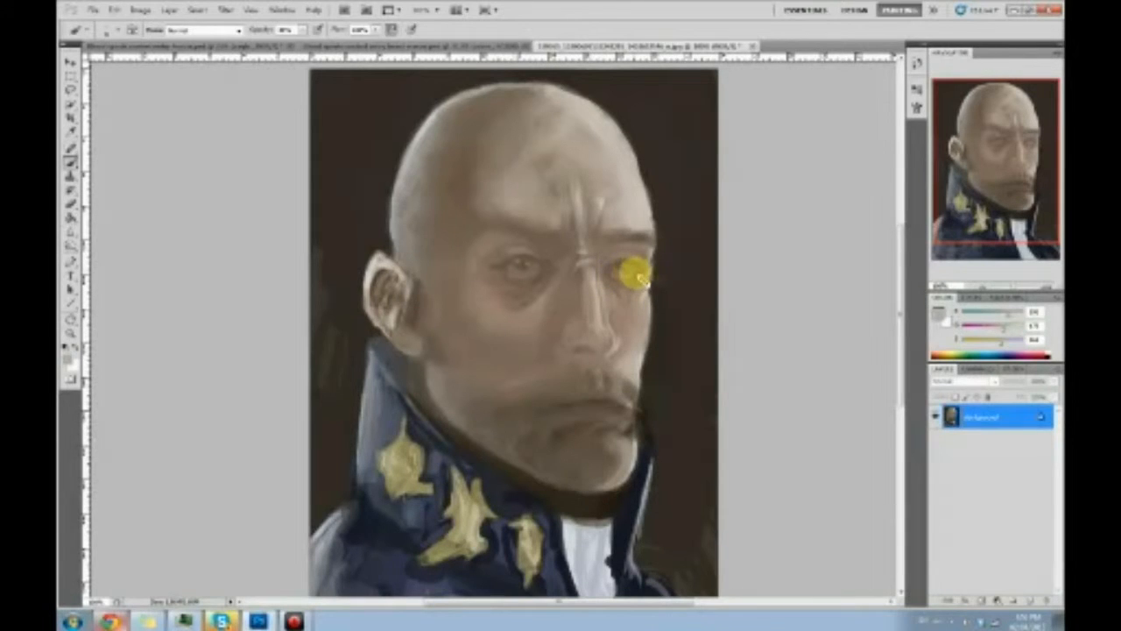
left_click(624, 274, "alt")
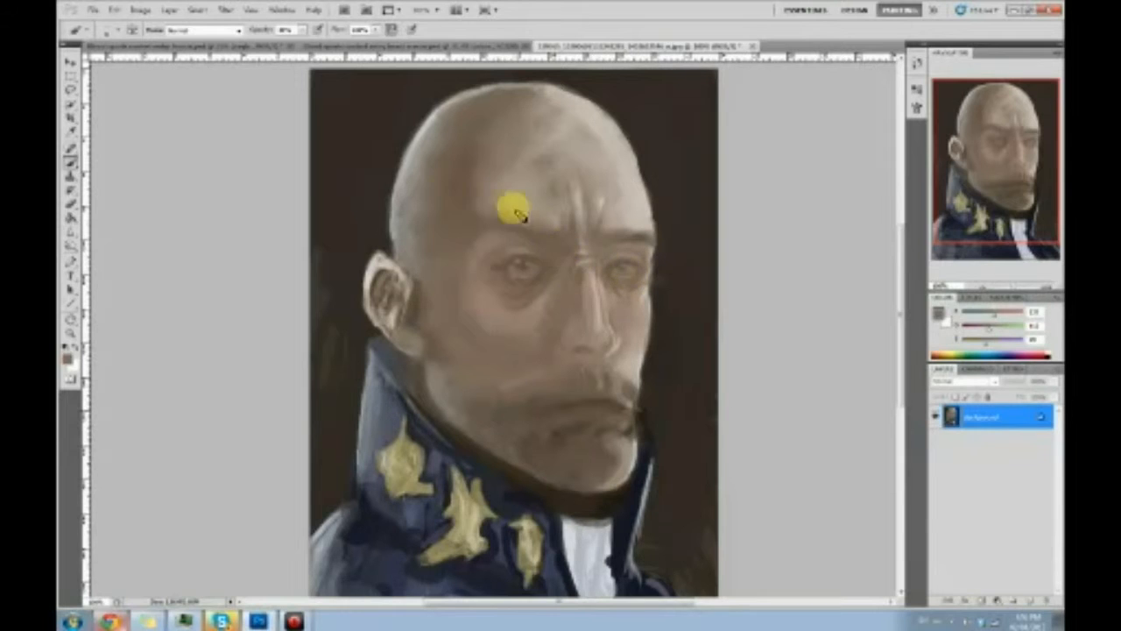
Smooth the bag under the near eye and the cheek above the moustache with sampled mid tones
left_click(533, 306, "alt")
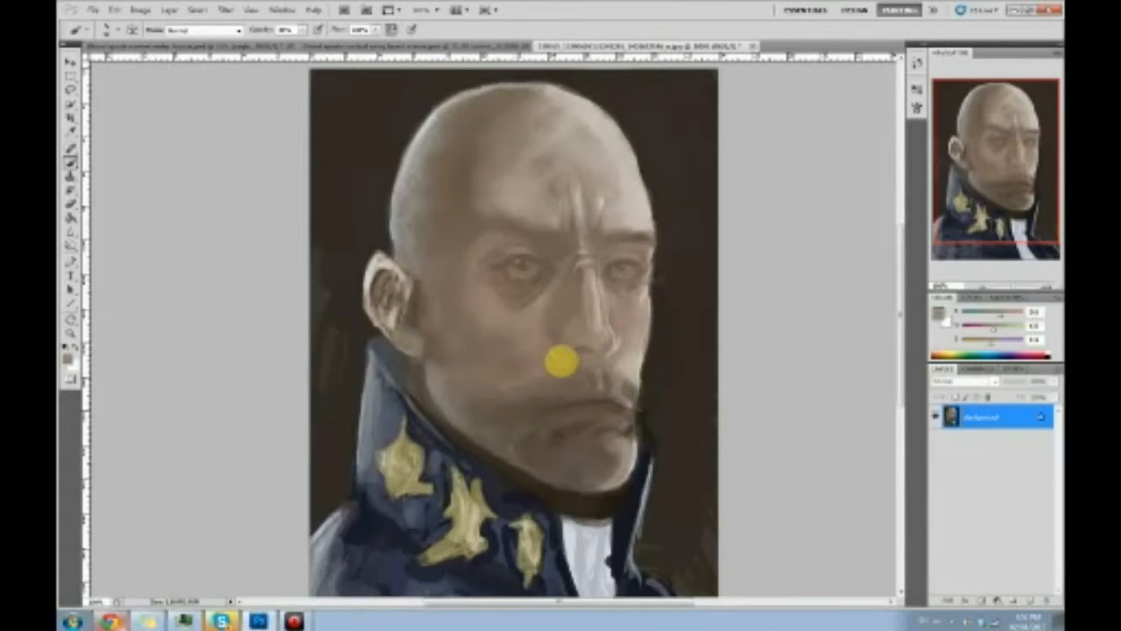
left_click(519, 374, "alt")
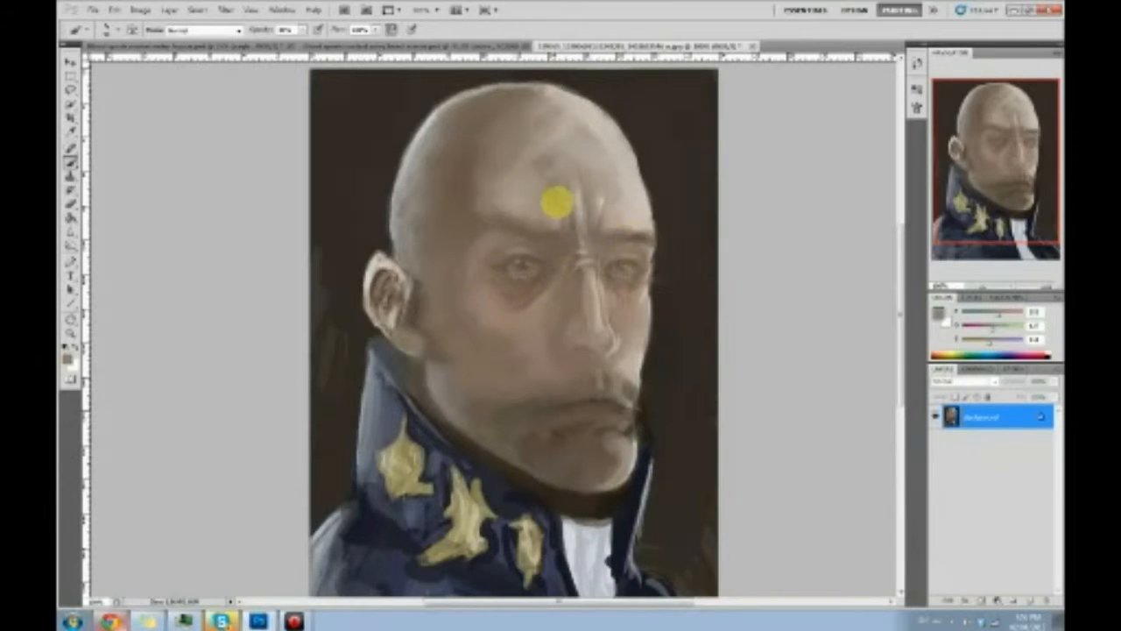
left_click(535, 308, "alt")
left_click(518, 296, "alt")
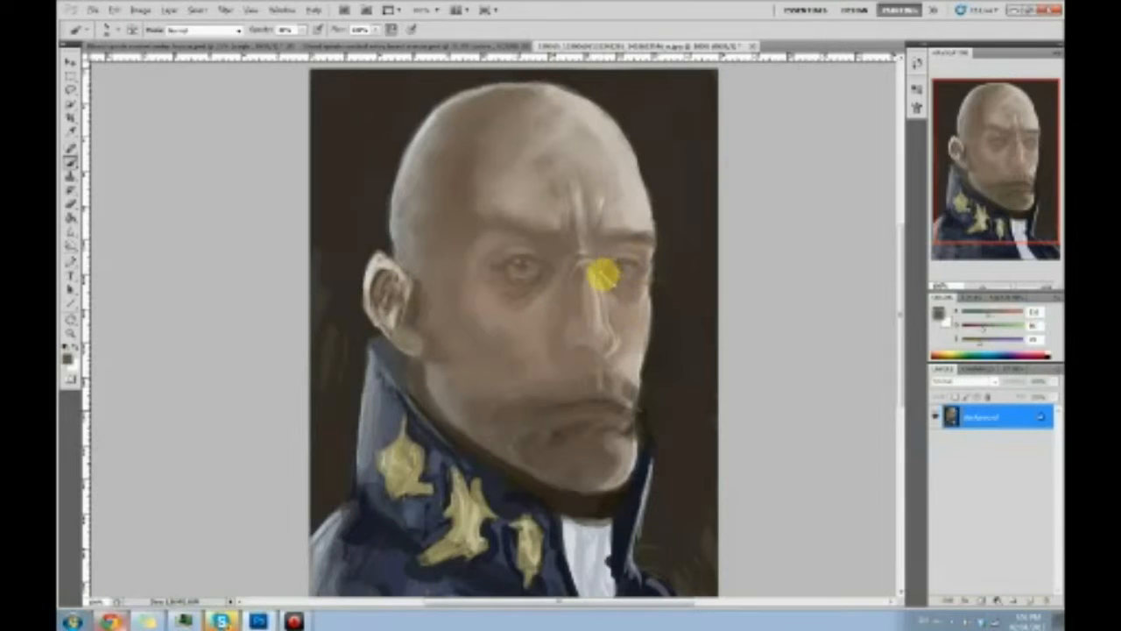
Refine the nose bridge, the near nostril and the shading between nose and moustache with sampled skin tones
left_click(593, 278, "alt")
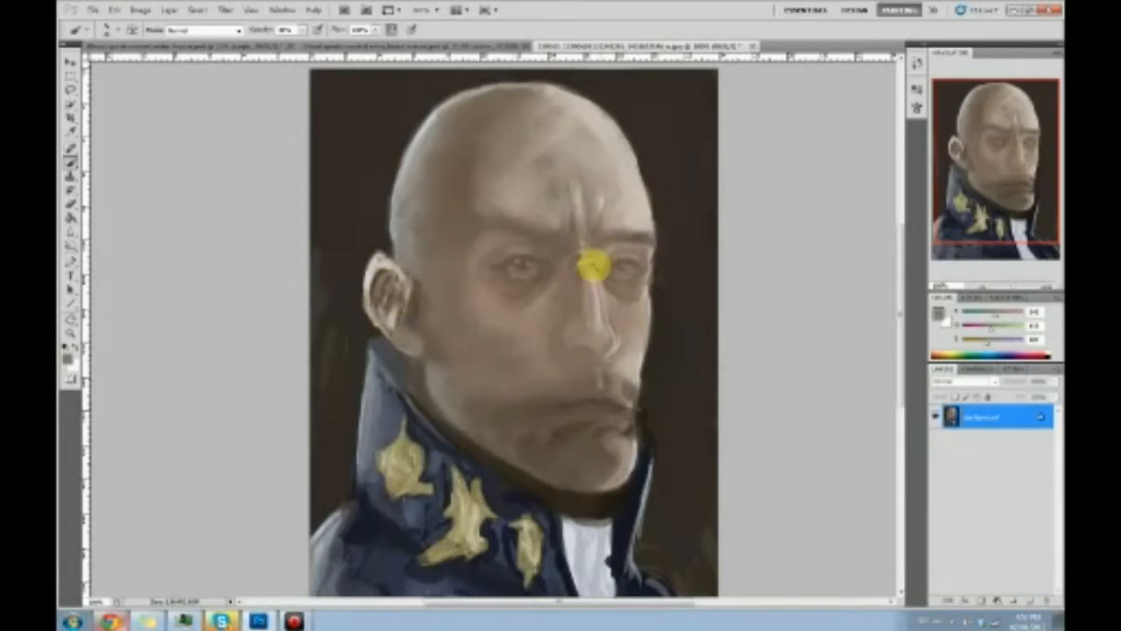
left_click(592, 286, "alt")
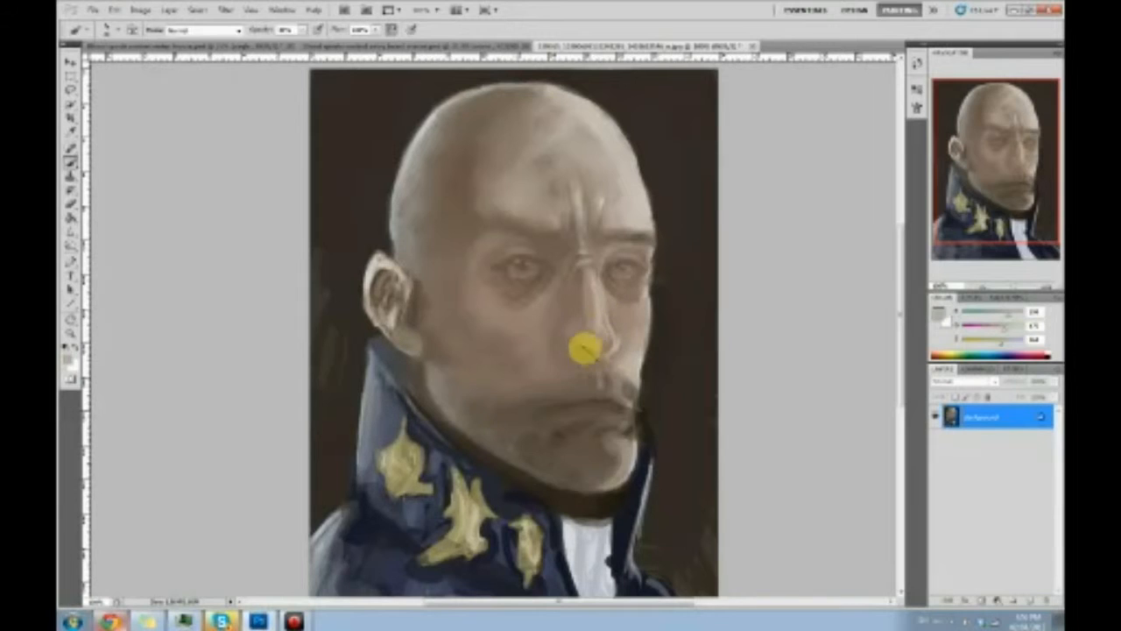
left_click(564, 357, "alt")
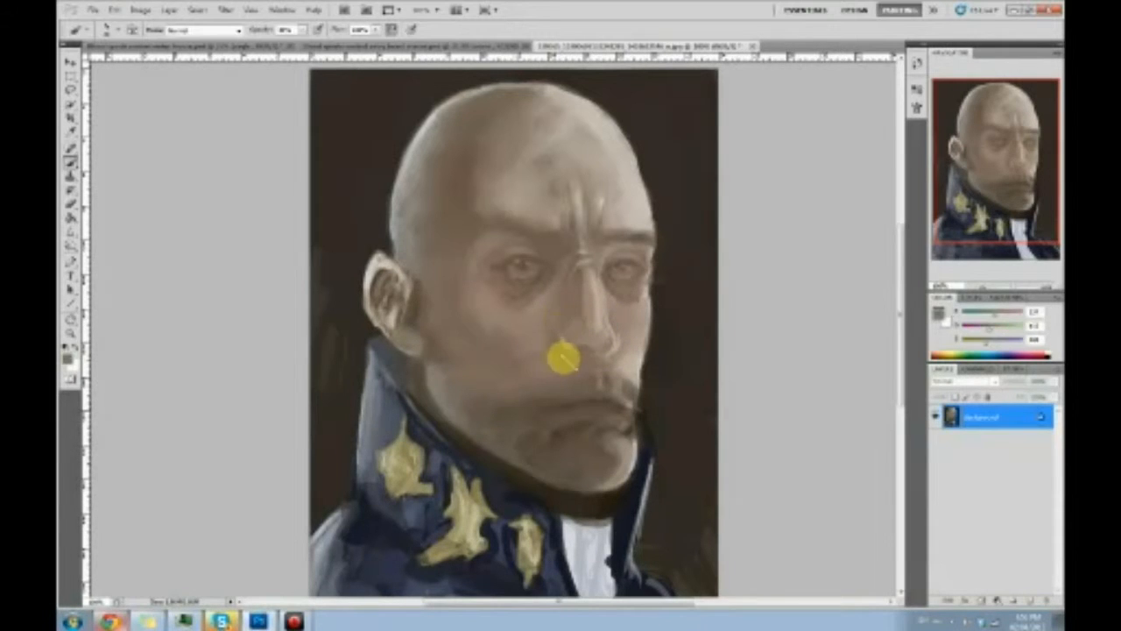
left_click(573, 349, "alt")
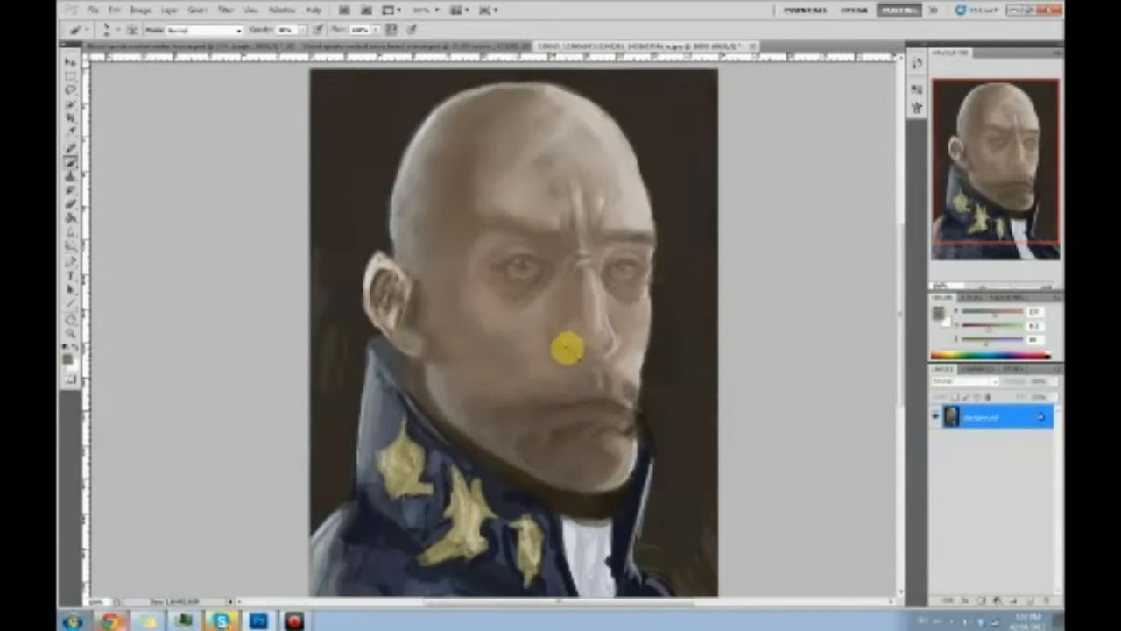
left_click(591, 397, "alt")
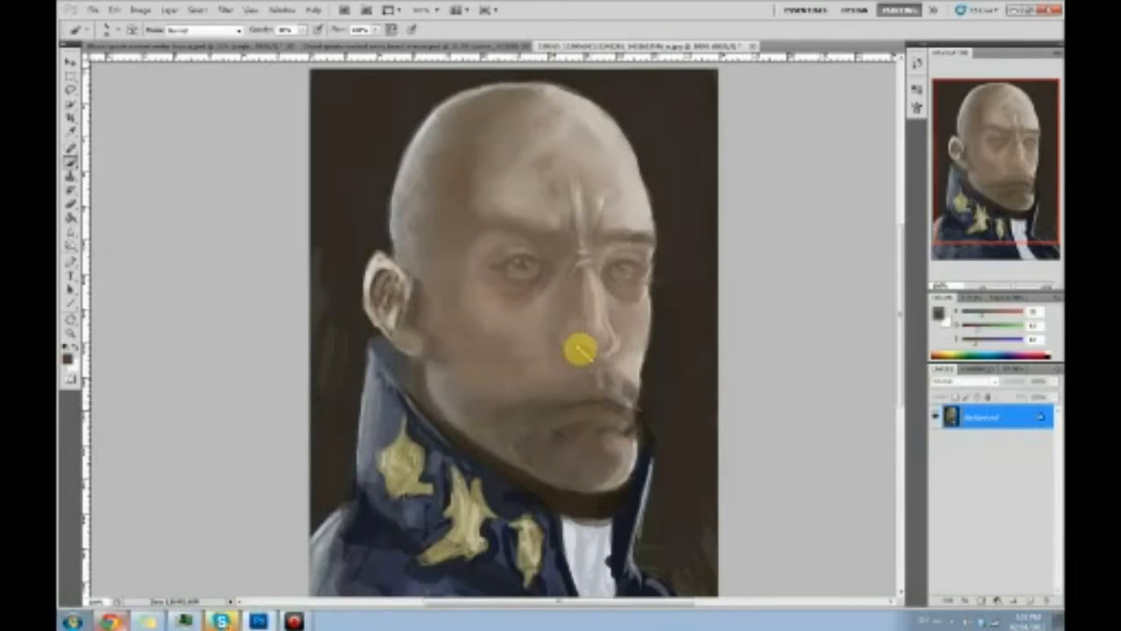
left_click(563, 355, "alt")
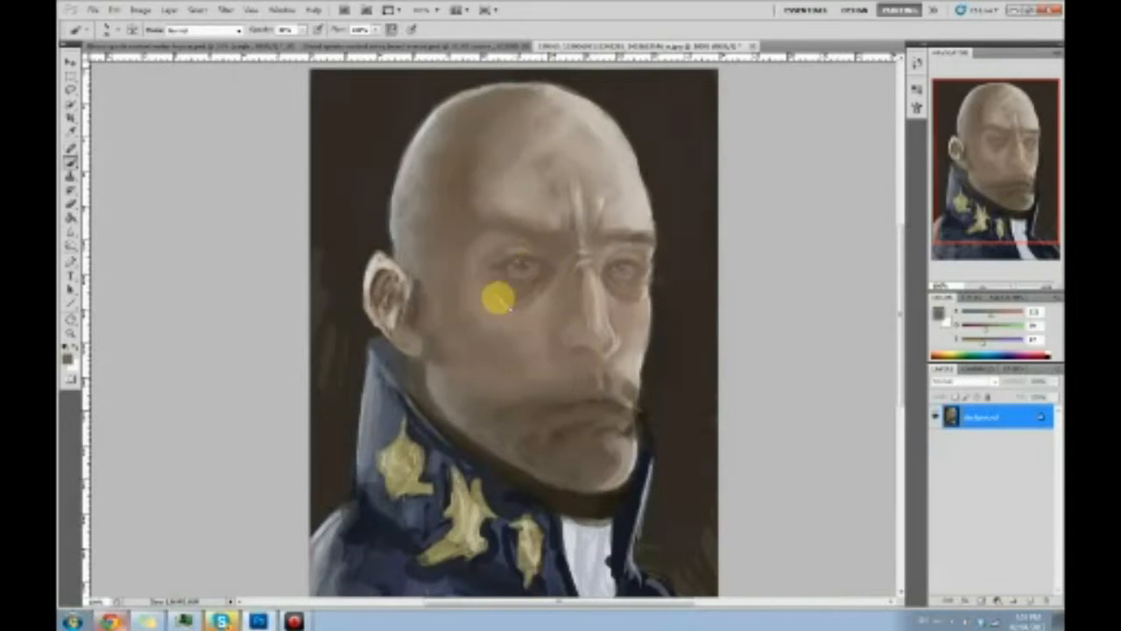
left_click(570, 355, "alt")
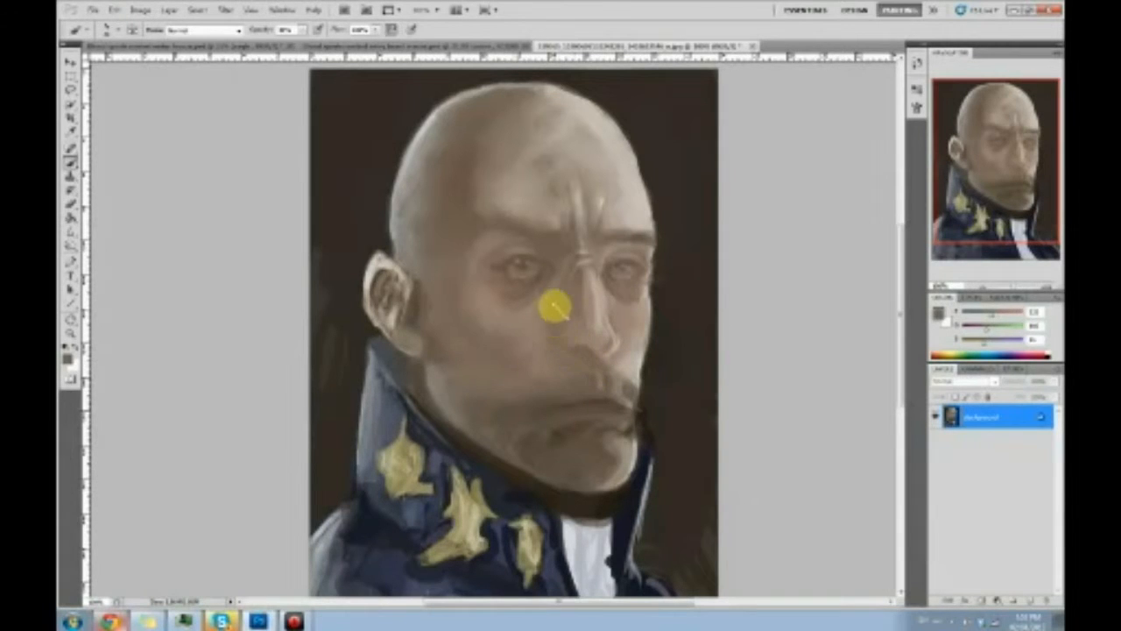
Deepen the shading around the nose and moustache with the Burn tool set to the Shadows range
left_click(70, 245)
left_click(91, 254)
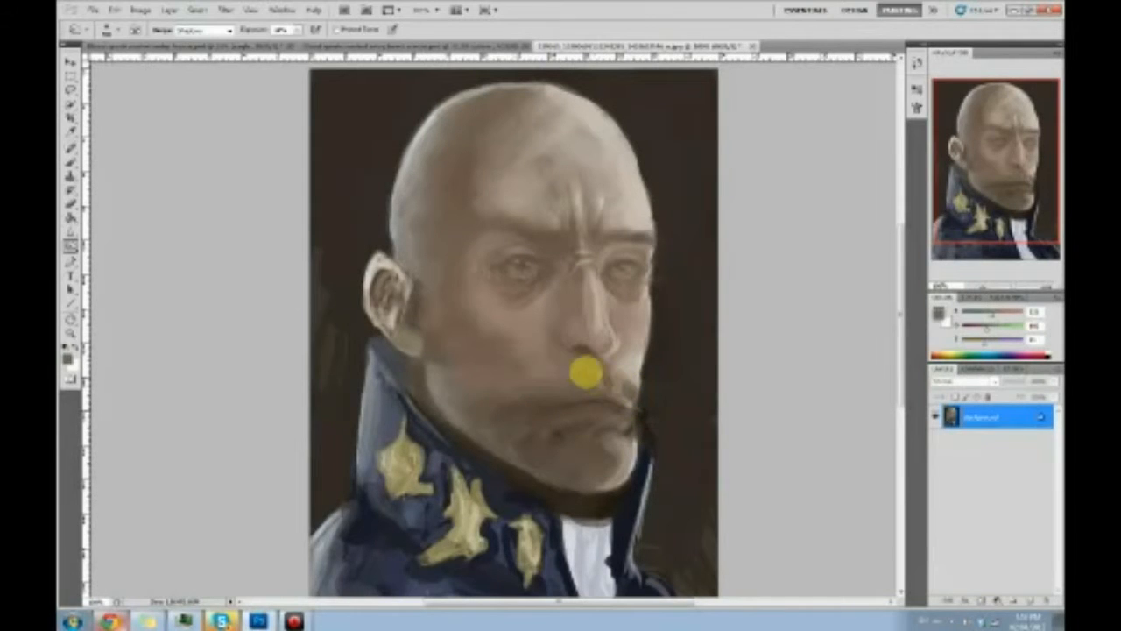
key("b")
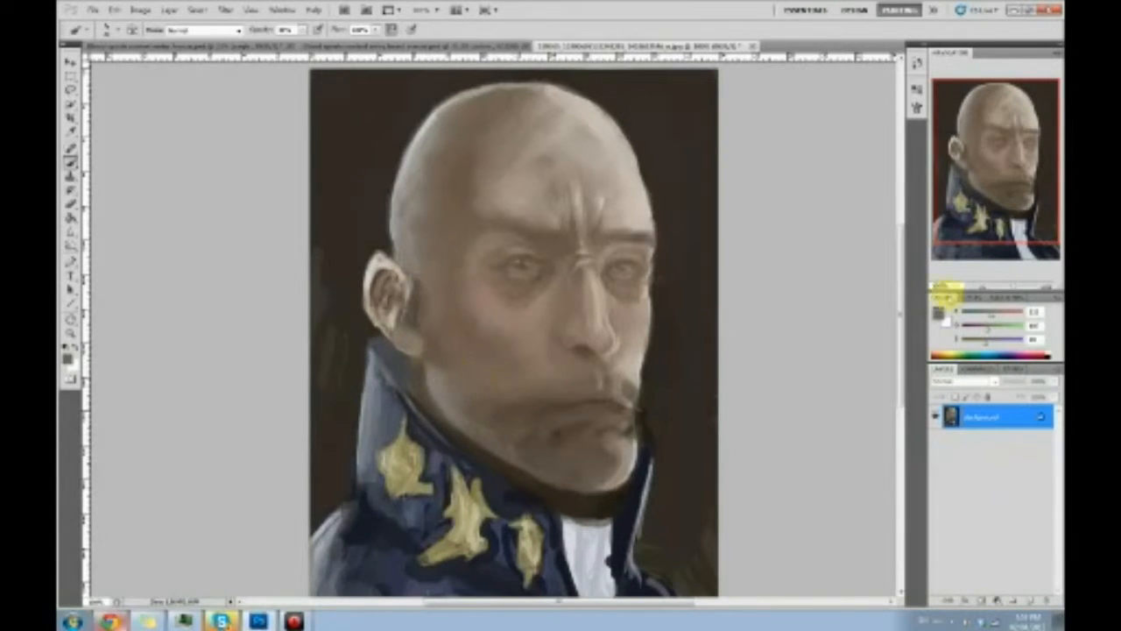
Mix a dark muted blue-violet and try it as a test stroke on the background beside the head
left_click(939, 312)
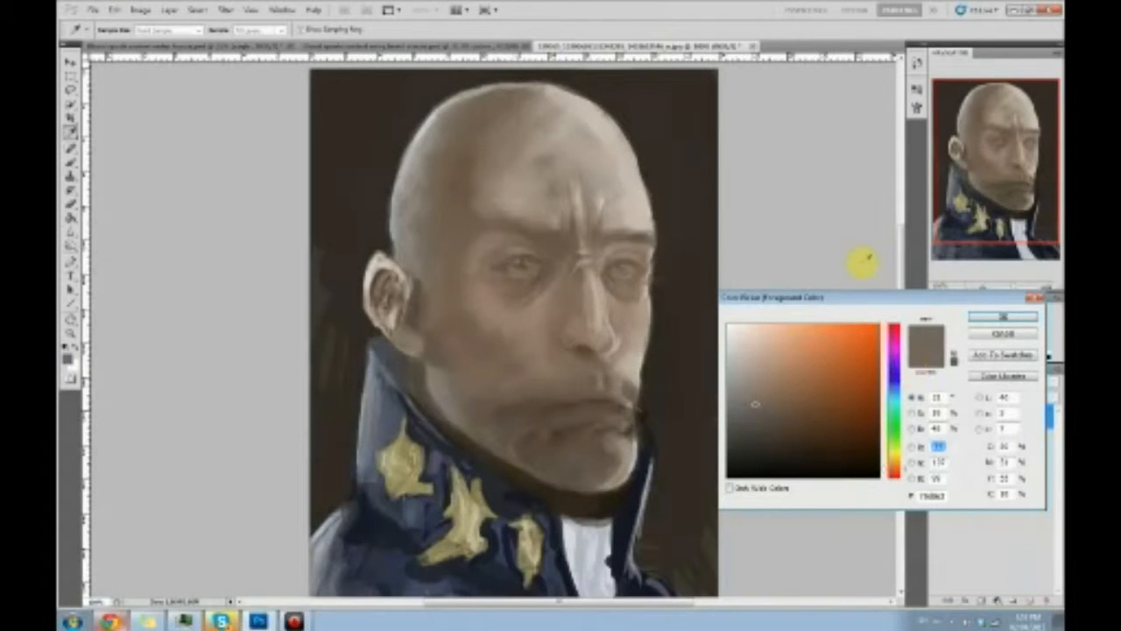
left_click_drag(893, 425, 887, 373)
left_click_drag(779, 411, 747, 425)
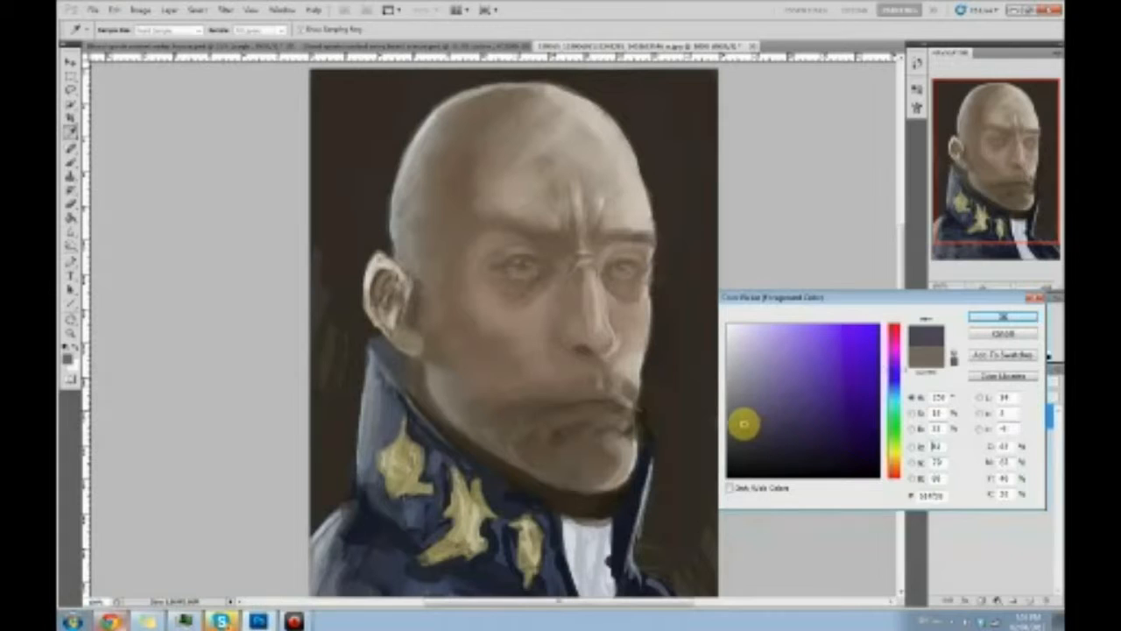
left_click(999, 316)
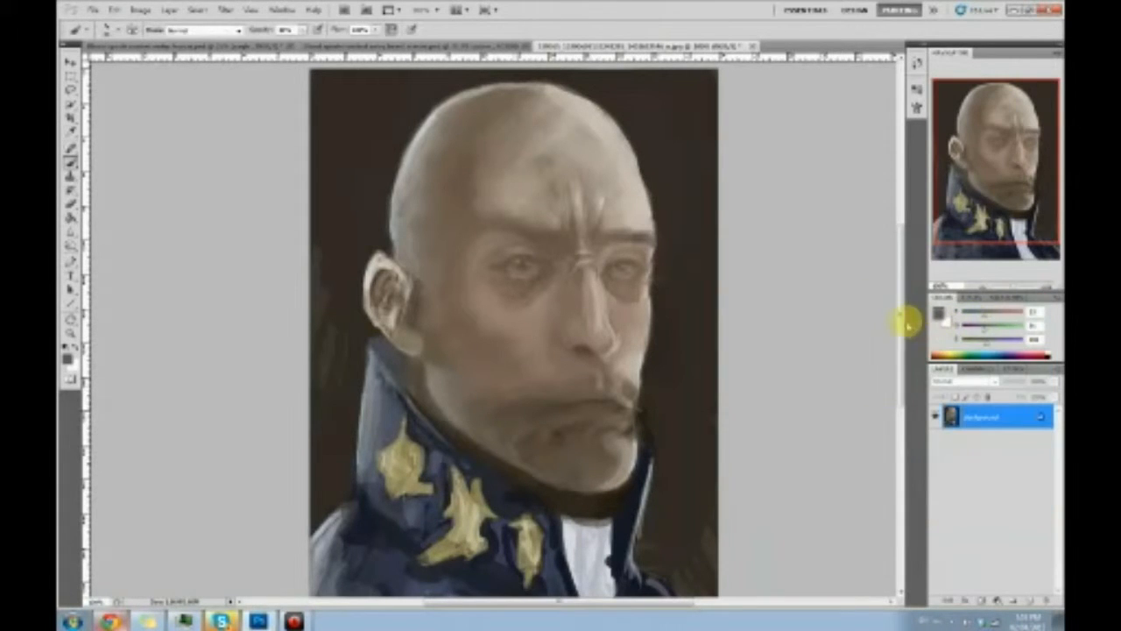
mouse_move(688, 92)
left_mouse_down()
mouse_move(662, 119)
mouse_move(660, 134)
mouse_move(690, 121)
mouse_move(688, 149)
left_mouse_up()
key("ctrl+z")
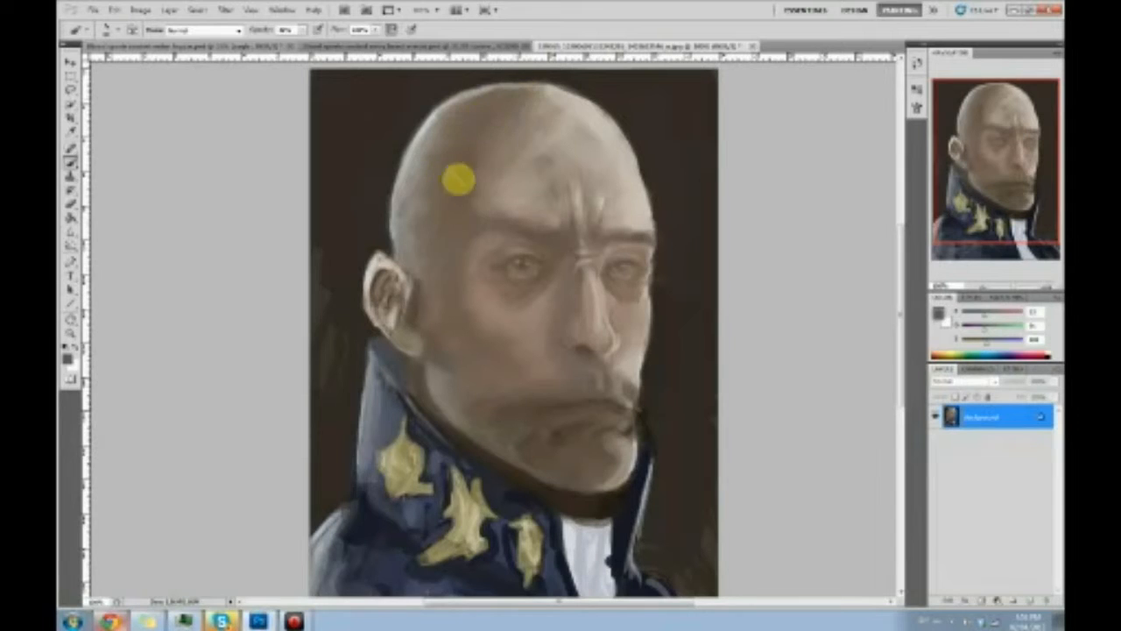
Blend the near temple and reshape the far eyebrow and its outer lid with sampled skin tones
left_click(490, 198)
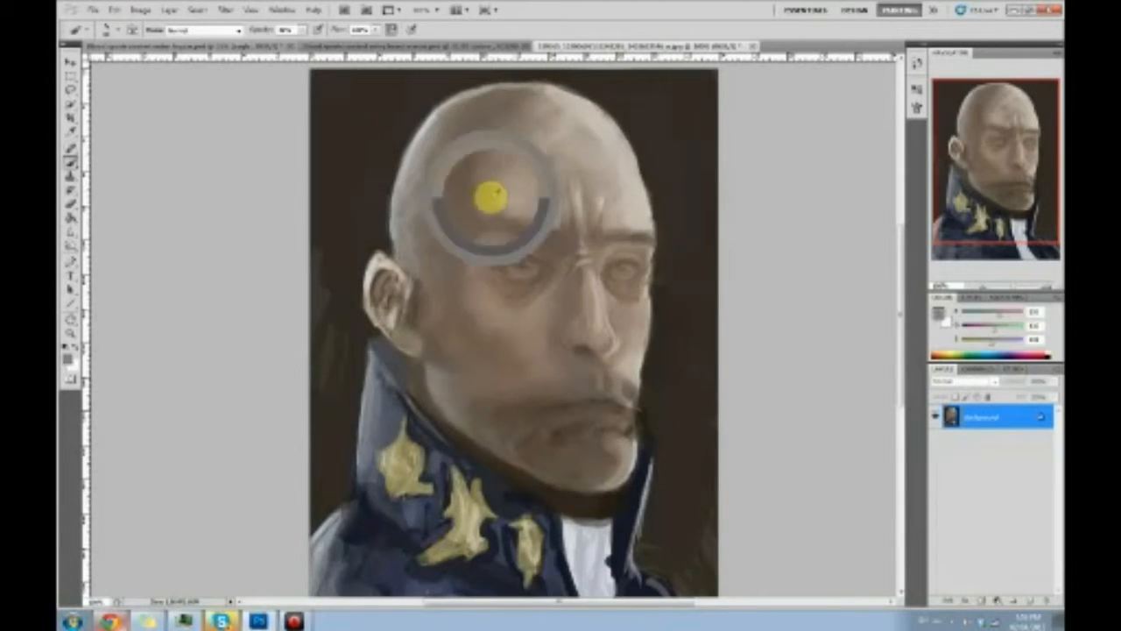
left_click(473, 254, "alt")
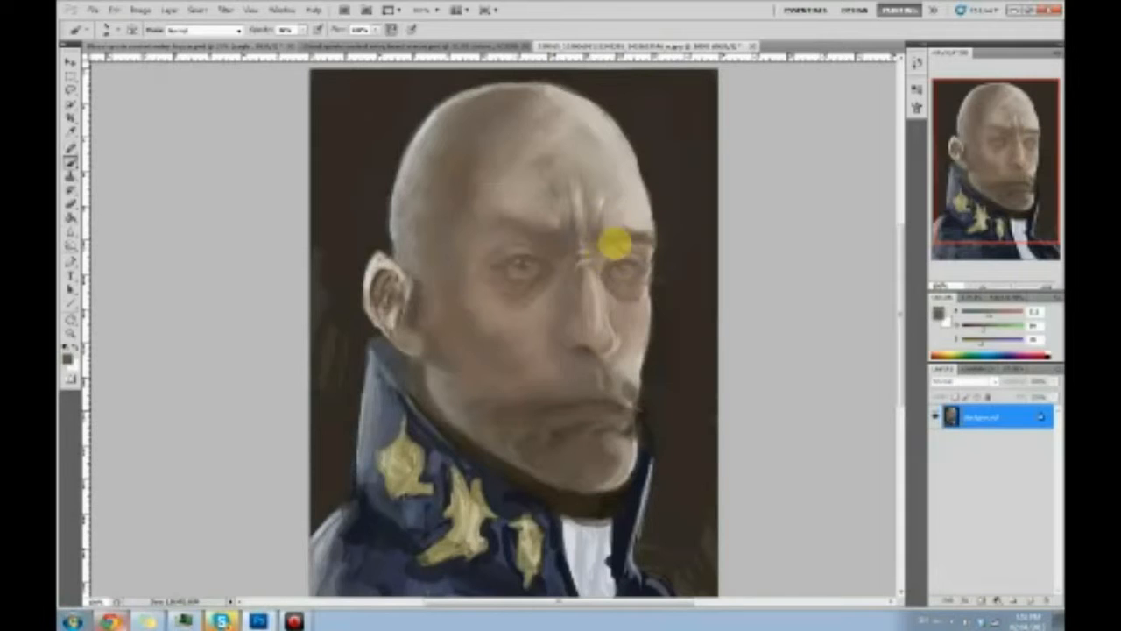
mouse_move(610, 244)
left_mouse_down()
mouse_move(648, 233)
mouse_move(620, 234)
mouse_move(640, 247)
mouse_move(624, 245)
mouse_move(650, 246)
mouse_move(633, 247)
mouse_move(643, 214)
mouse_move(647, 246)
left_mouse_up()
left_click(639, 251, "alt")
left_click(645, 215, "alt")
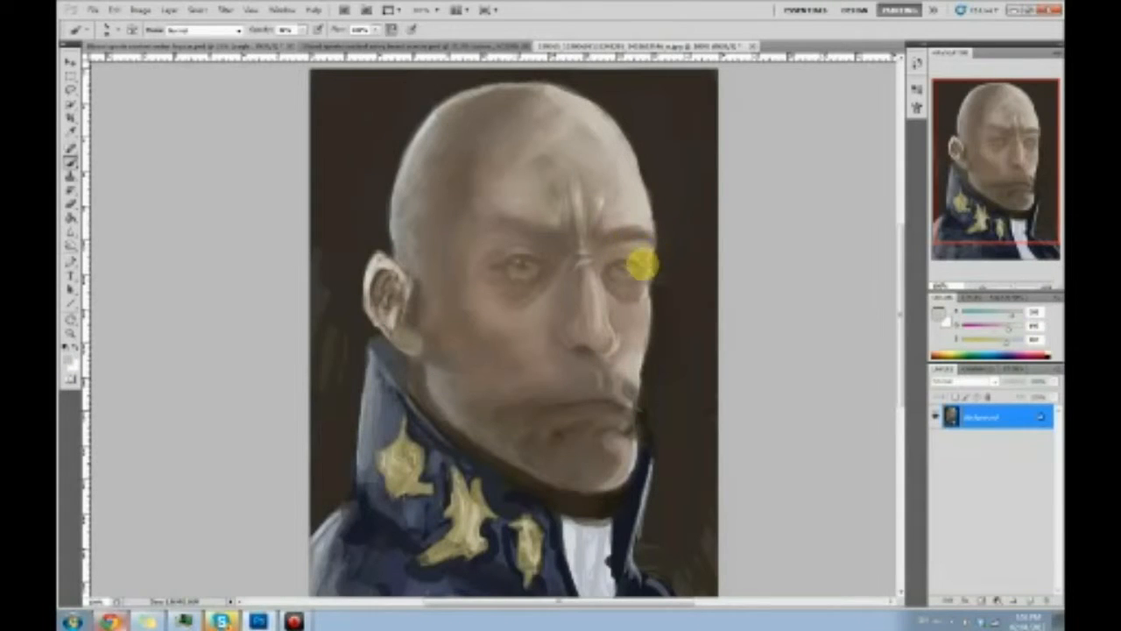
left_click(633, 233, "alt")
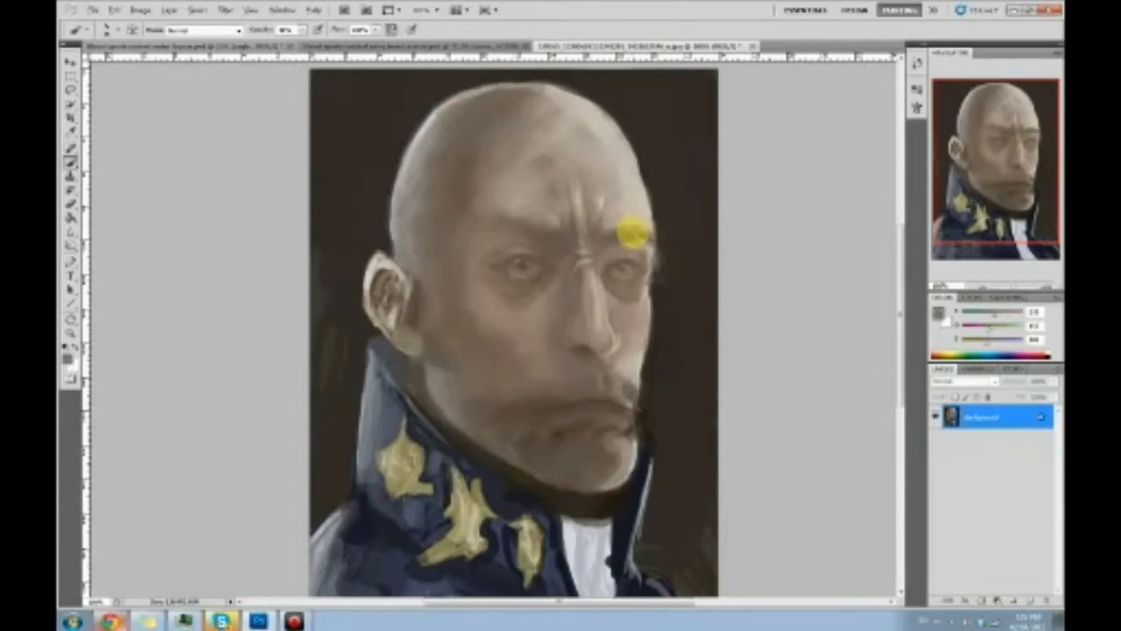
Smooth the shadowed jaw below the moustache and the lit side of the chin with sampled tones
left_click(558, 435, "alt")
mouse_move(558, 435)
left_mouse_down()
mouse_move(530, 457)
mouse_move(507, 445)
mouse_move(541, 447)
mouse_move(543, 466)
mouse_move(533, 428)
mouse_move(508, 451)
mouse_move(517, 454)
mouse_move(449, 417)
mouse_move(497, 453)
mouse_move(497, 417)
mouse_move(509, 449)
left_mouse_up()
left_click(514, 451, "alt")
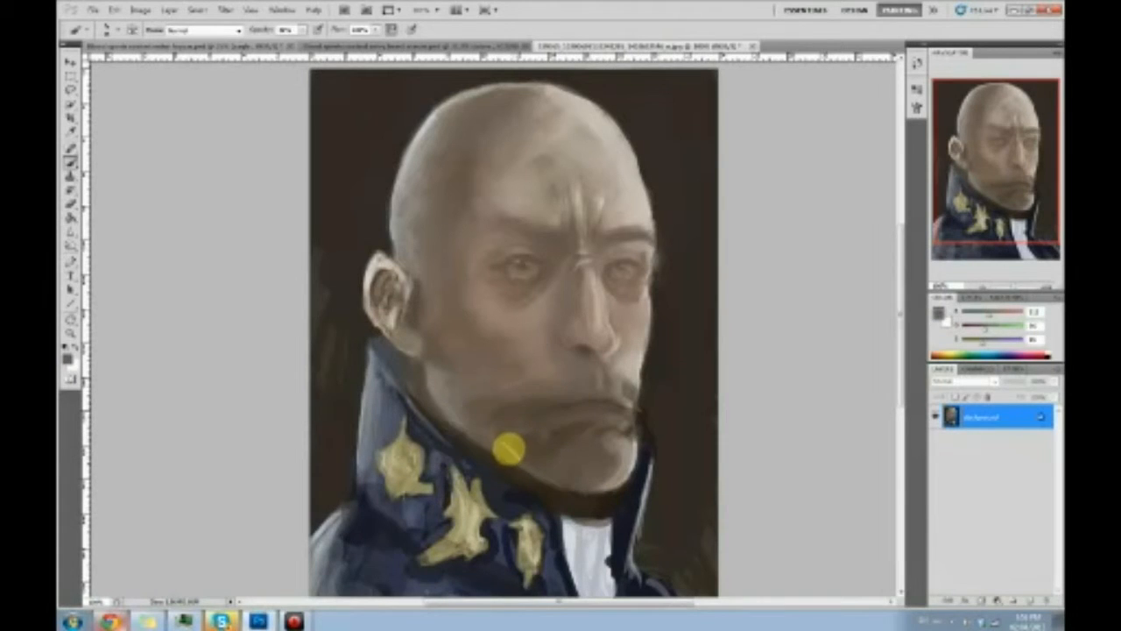
left_click(629, 463, "alt")
left_click_drag(627, 461, 585, 489)
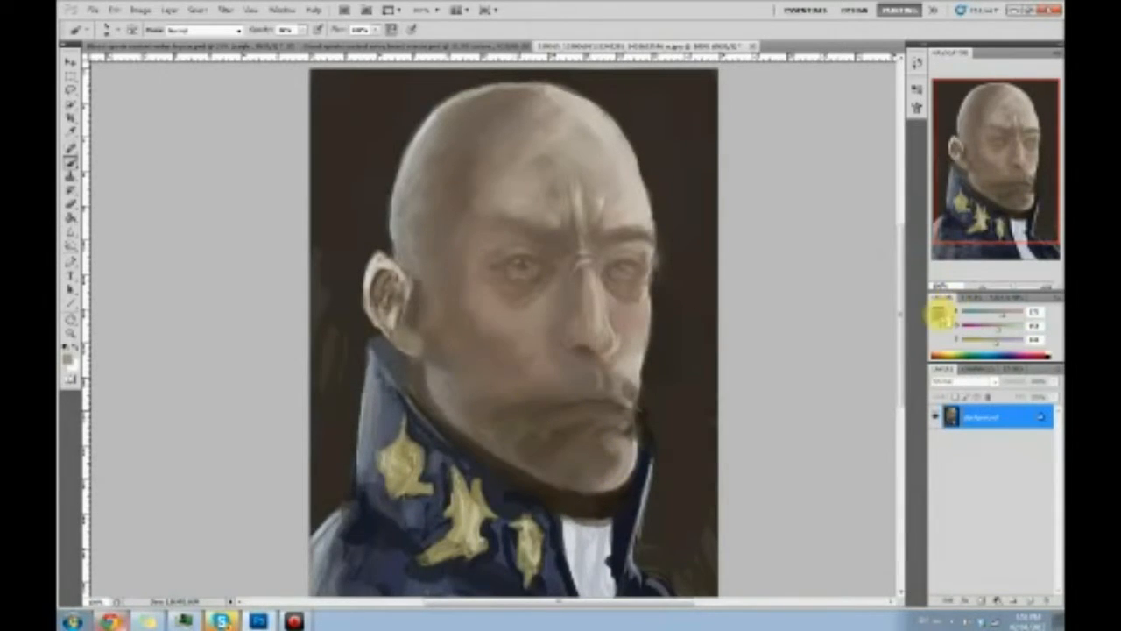
Mix a light golden tan, test it as a swatch on the background and touch it onto the lit far temple
left_click(940, 314)
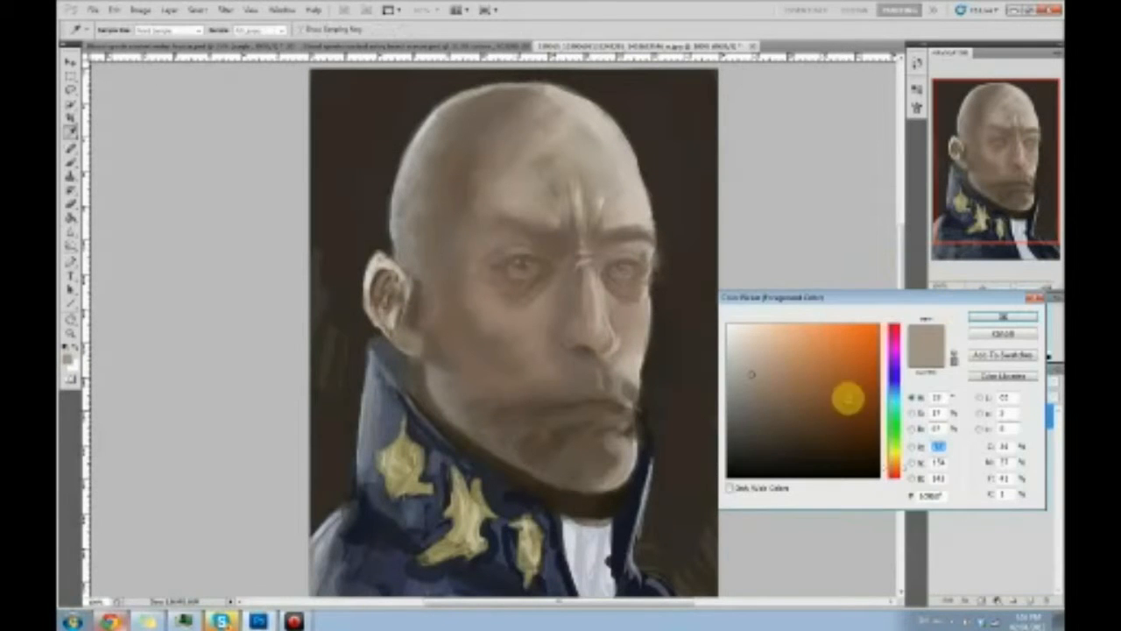
left_click_drag(900, 467, 901, 463)
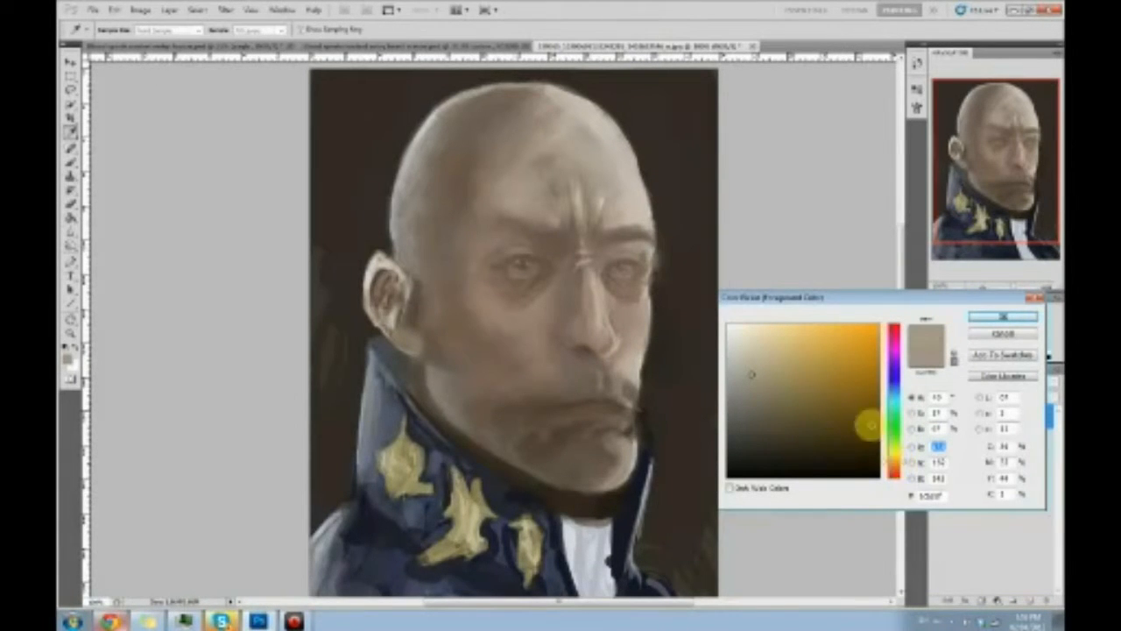
left_click_drag(779, 370, 779, 354)
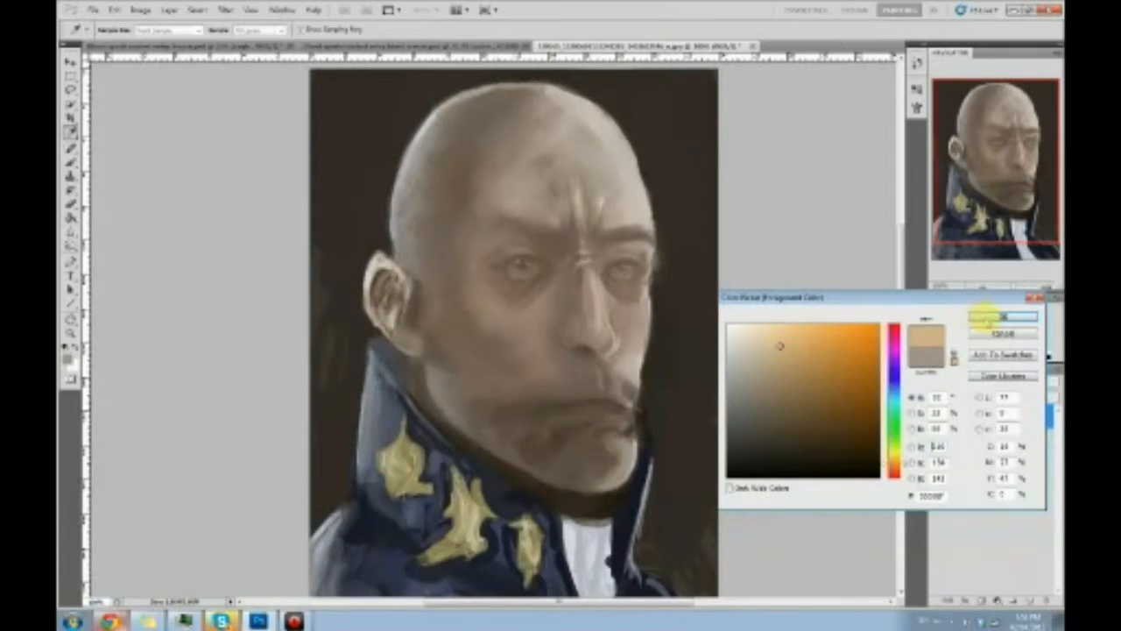
left_click(985, 318)
mouse_move(688, 100)
left_mouse_down()
mouse_move(663, 120)
mouse_move(671, 100)
mouse_move(667, 126)
left_mouse_up()
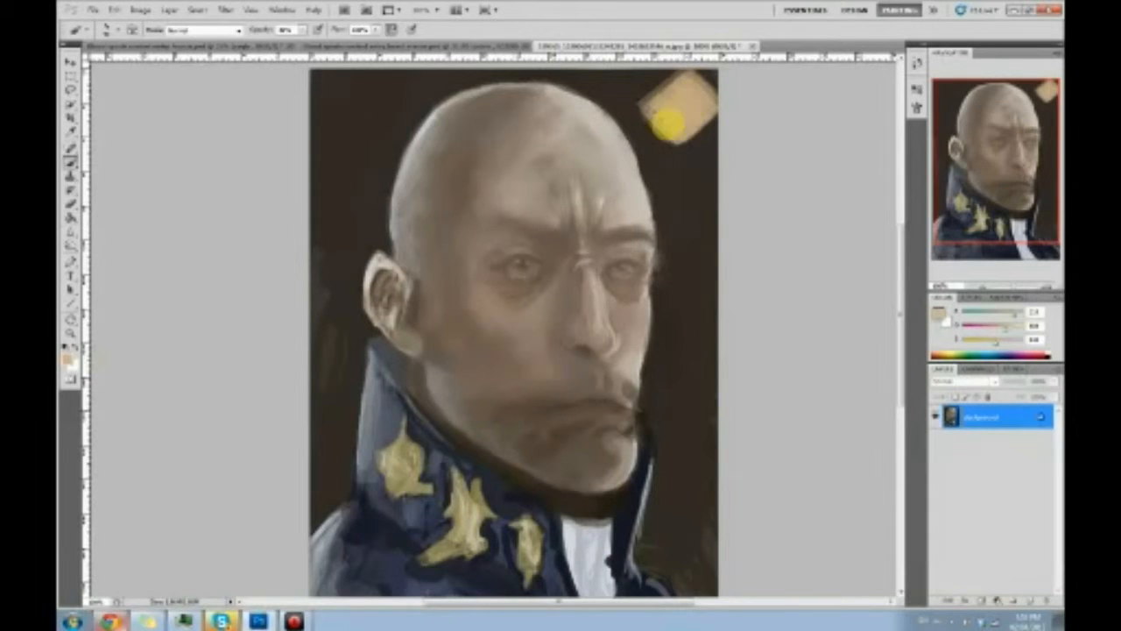
key("ctrl+alt+z")
key("ctrl+alt+z")
key("ctrl+alt+z")
key("ctrl+alt+z")
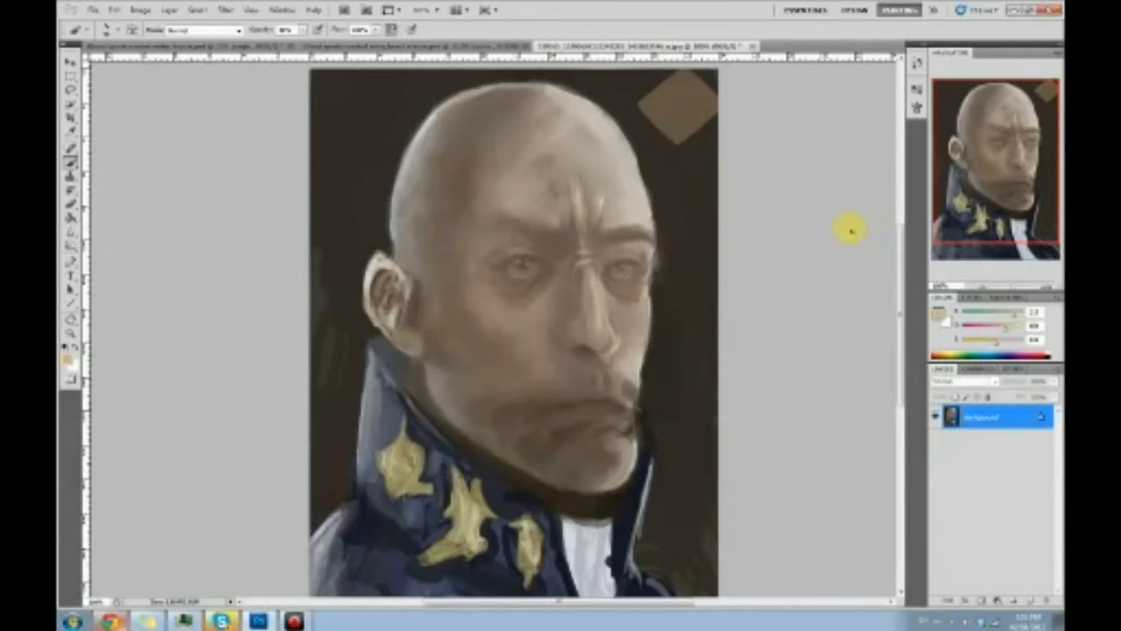
left_click_drag(641, 187, 631, 196)
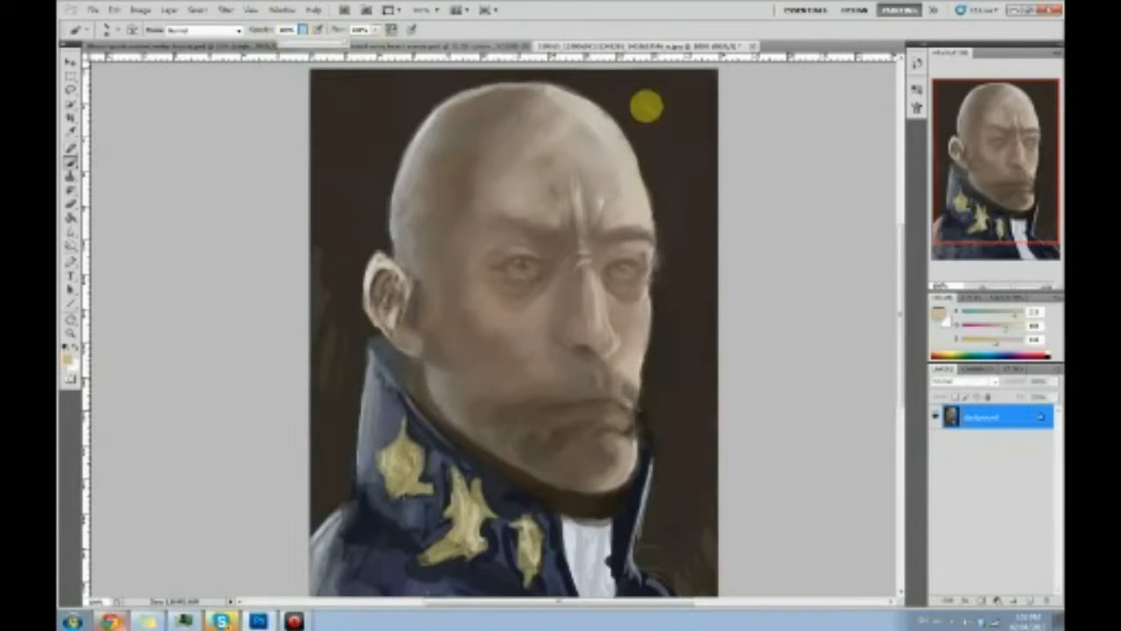
Clean up the far cheek's contour and trim the protruding moustache tip with sampled background and skin tones
left_click(666, 260, "alt")
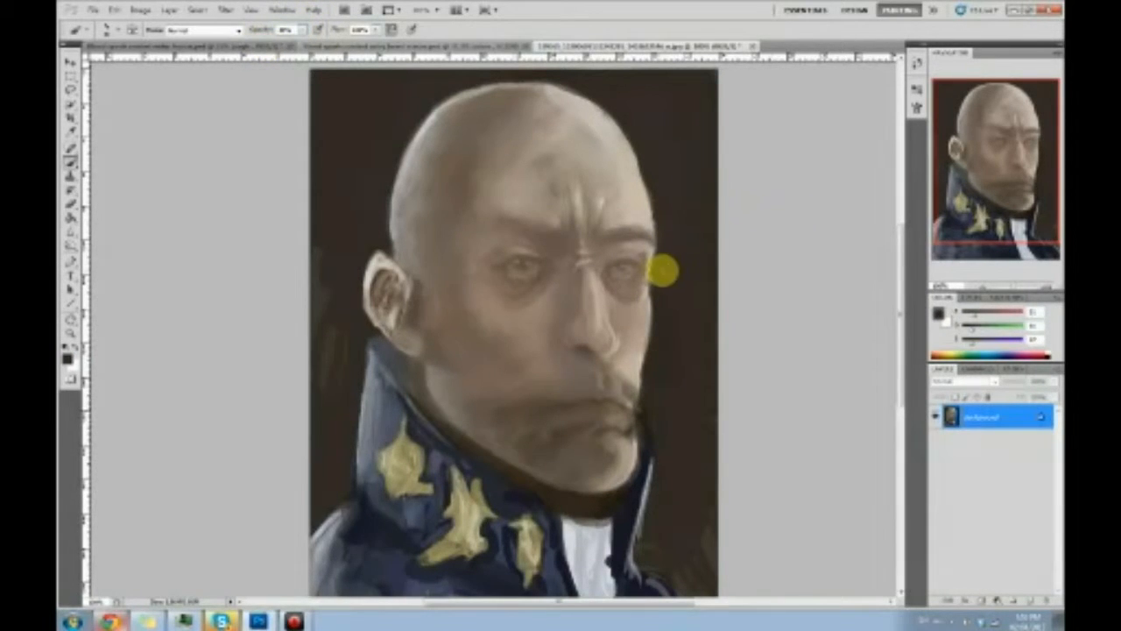
left_click(648, 297, "alt")
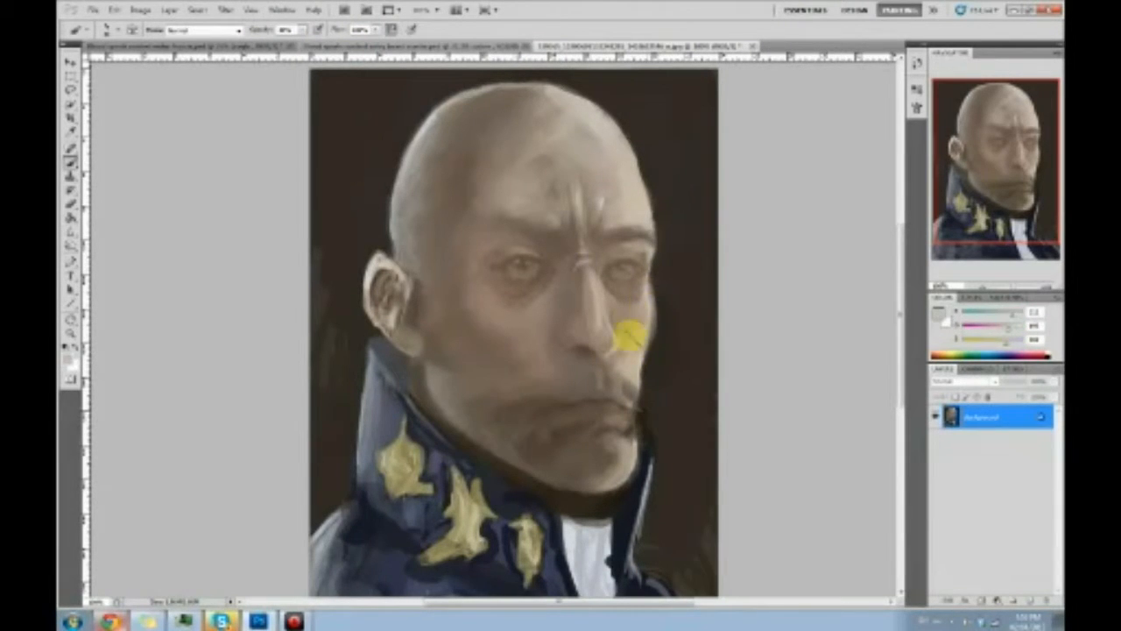
left_click(653, 318, "alt")
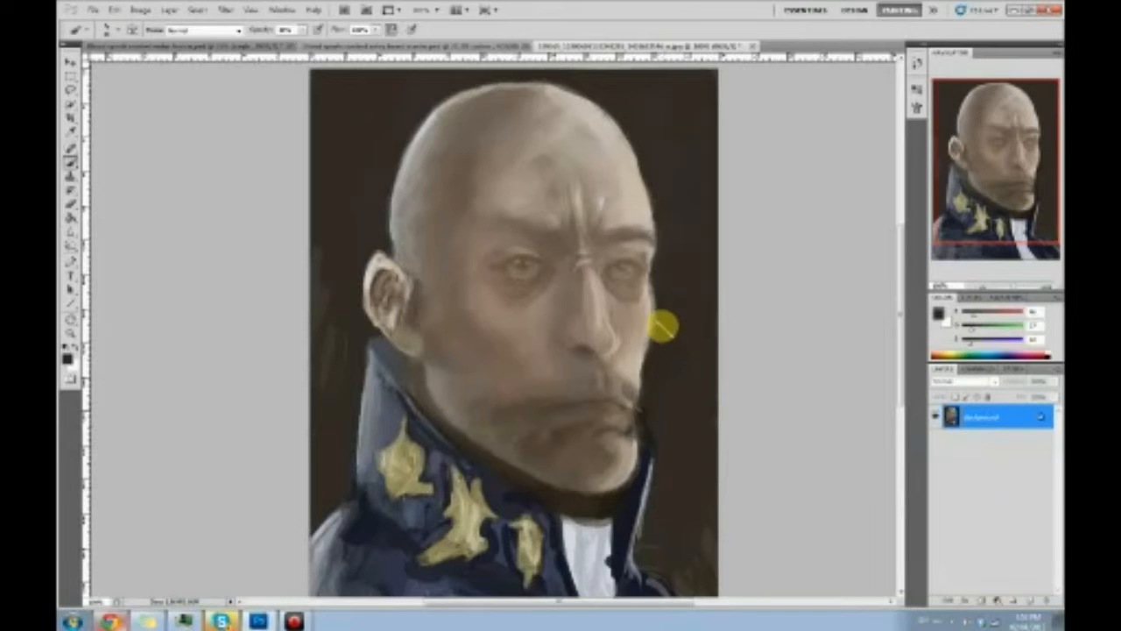
left_click(301, 29)
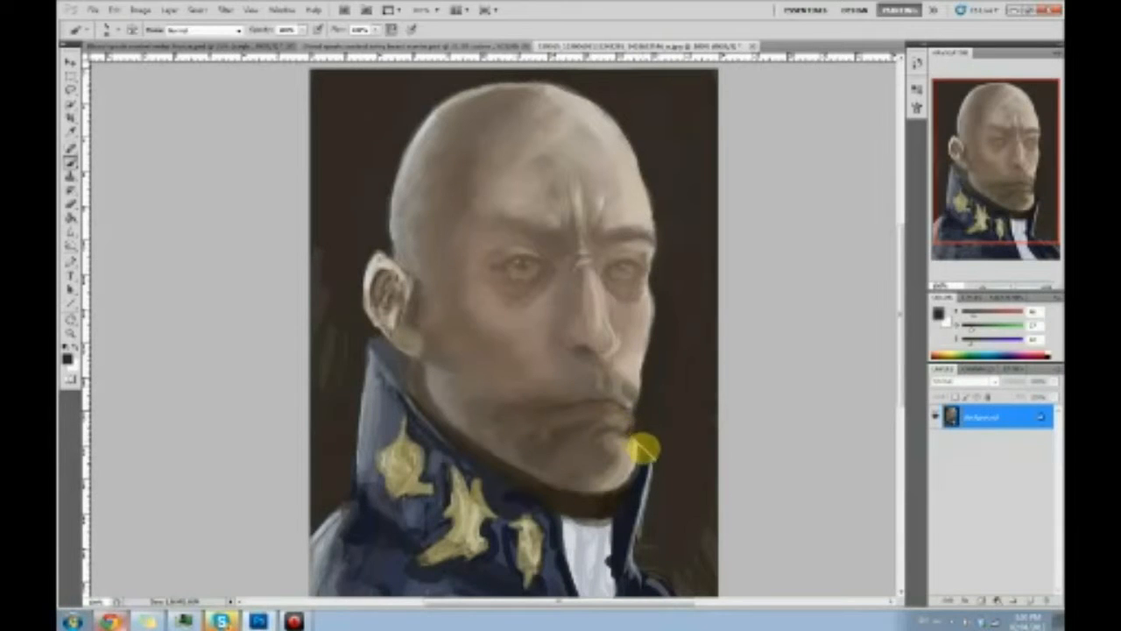
Blend the chin's light and shadow areas into a rounded form with sampled mid tones
left_click(627, 441, "alt")
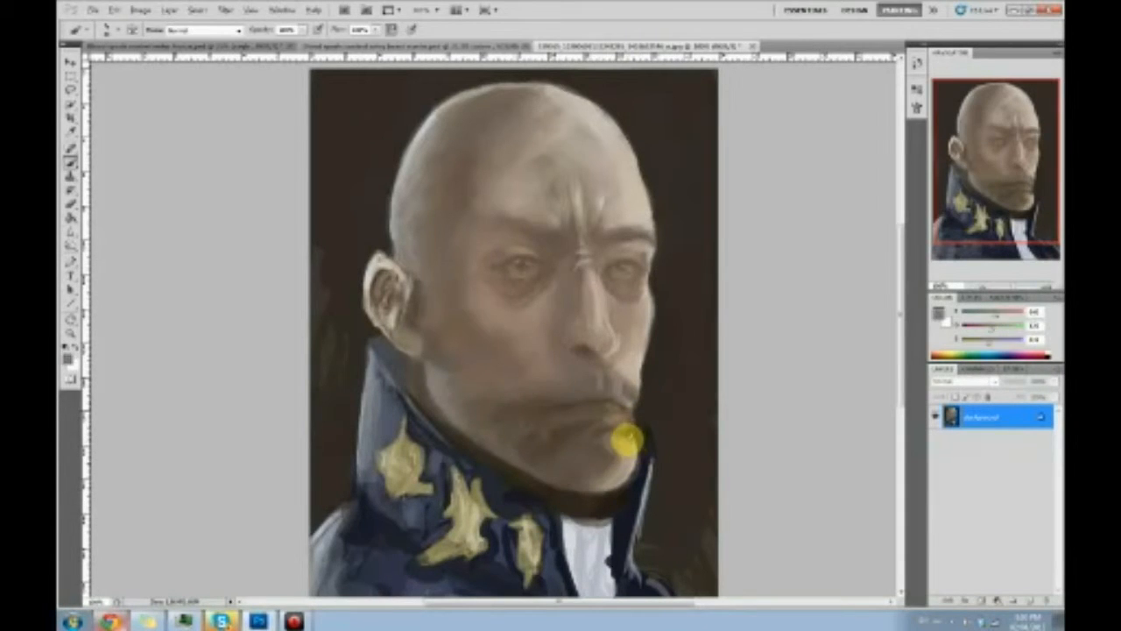
left_click(593, 442, "alt")
left_click(601, 476, "alt")
left_click_drag(593, 485, 563, 475)
left_click(624, 459, "alt")
left_click(610, 460, "alt")
left_click(605, 471, "alt")
mouse_move(605, 479)
left_mouse_down()
mouse_move(604, 450)
mouse_move(601, 479)
mouse_move(590, 446)
mouse_move(587, 473)
mouse_move(588, 449)
mouse_move(606, 452)
mouse_move(580, 478)
left_mouse_up()
left_click(592, 472, "alt")
left_click(606, 476, "alt")
Soften the chin's lit plane and darken the area below the lower lip with sampled tones
mouse_move(611, 419)
left_mouse_down()
mouse_move(624, 444)
mouse_move(608, 481)
left_mouse_up()
left_click(606, 432, "alt")
left_click(626, 430, "alt")
left_click_drag(629, 429, 579, 434)
left_click(576, 445, "alt")
mouse_move(617, 435)
left_mouse_down()
mouse_move(591, 420)
mouse_move(601, 432)
left_mouse_up()
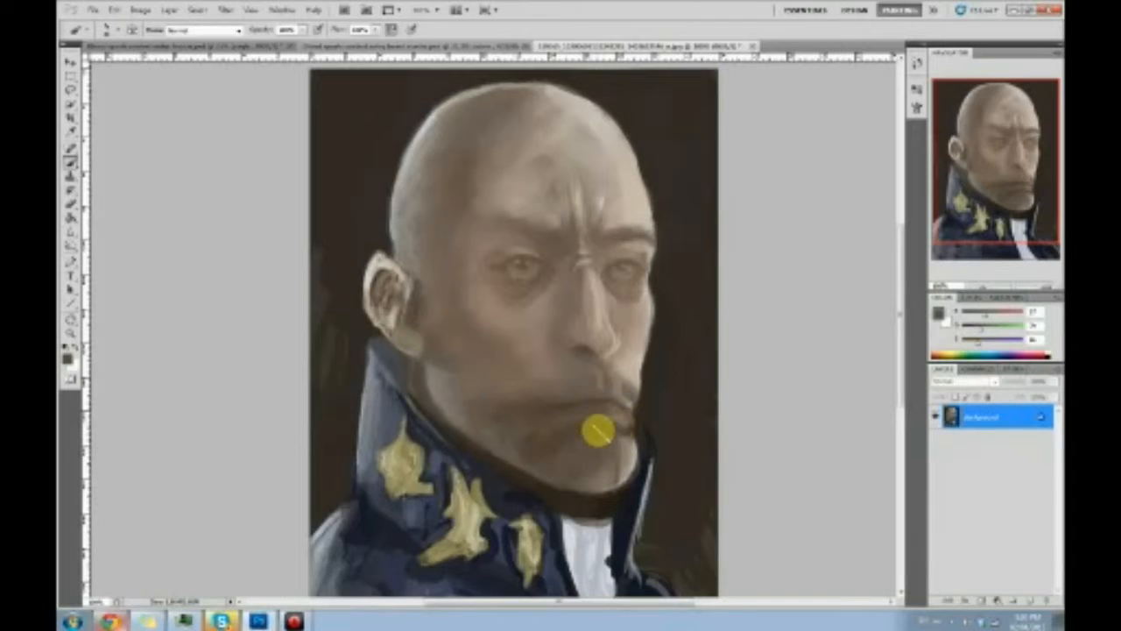
Smooth the near cheek from below the eye down to the moustache with sampled skin tones
left_click(448, 215, "alt")
mouse_move(464, 292)
left_mouse_down()
mouse_move(456, 322)
mouse_move(482, 338)
mouse_move(510, 333)
mouse_move(513, 374)
left_mouse_up()
left_click(521, 325, "alt")
mouse_move(521, 326)
left_mouse_down()
mouse_move(498, 343)
mouse_move(509, 337)
mouse_move(504, 363)
mouse_move(489, 342)
mouse_move(498, 356)
left_mouse_up()
left_click(493, 342, "alt")
left_click(527, 323, "alt")
mouse_move(522, 320)
left_mouse_down()
mouse_move(501, 343)
mouse_move(528, 326)
mouse_move(522, 371)
mouse_move(520, 336)
mouse_move(430, 144)
mouse_move(480, 273)
mouse_move(522, 331)
mouse_move(512, 357)
mouse_move(513, 339)
mouse_move(502, 358)
mouse_move(522, 333)
mouse_move(496, 349)
mouse_move(520, 341)
mouse_move(509, 377)
mouse_move(524, 372)
mouse_move(506, 386)
mouse_move(627, 332)
mouse_move(570, 363)
mouse_move(608, 377)
left_mouse_up()
left_click(500, 360, "alt")
Mix a warm salmon-orange from the far cheek's sampled tone and test it with a stroke on the background
left_click(631, 368, "alt")
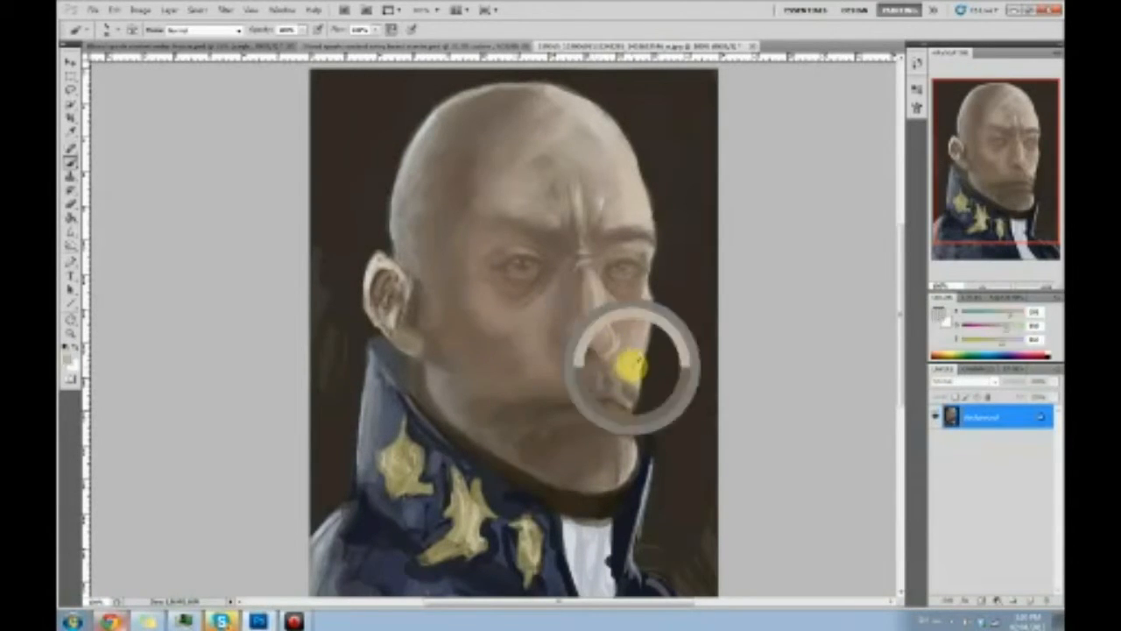
left_click(941, 308)
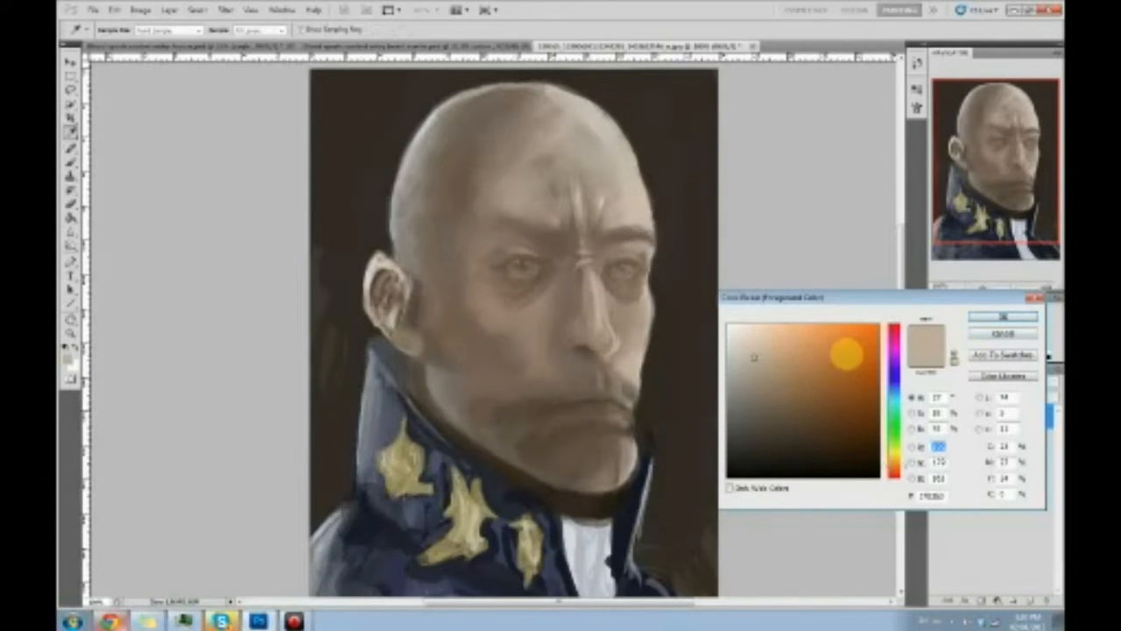
left_click(797, 346)
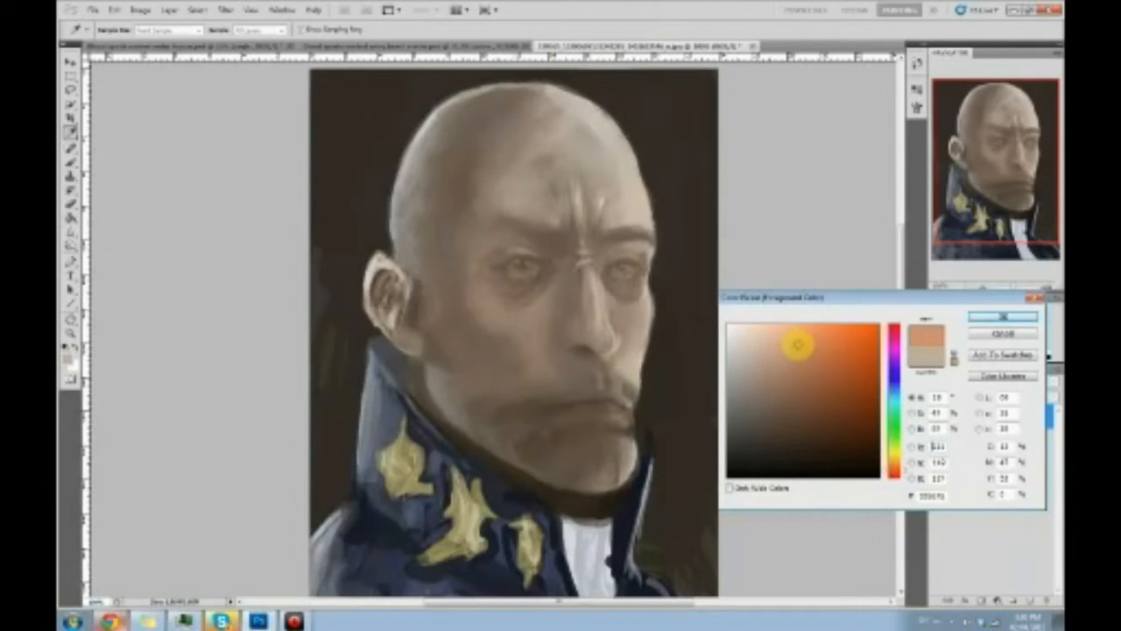
left_click(1003, 315)
key("b")
mouse_move(693, 67)
left_mouse_down()
mouse_move(662, 125)
mouse_move(689, 132)
left_mouse_up()
key("ctrl+z")
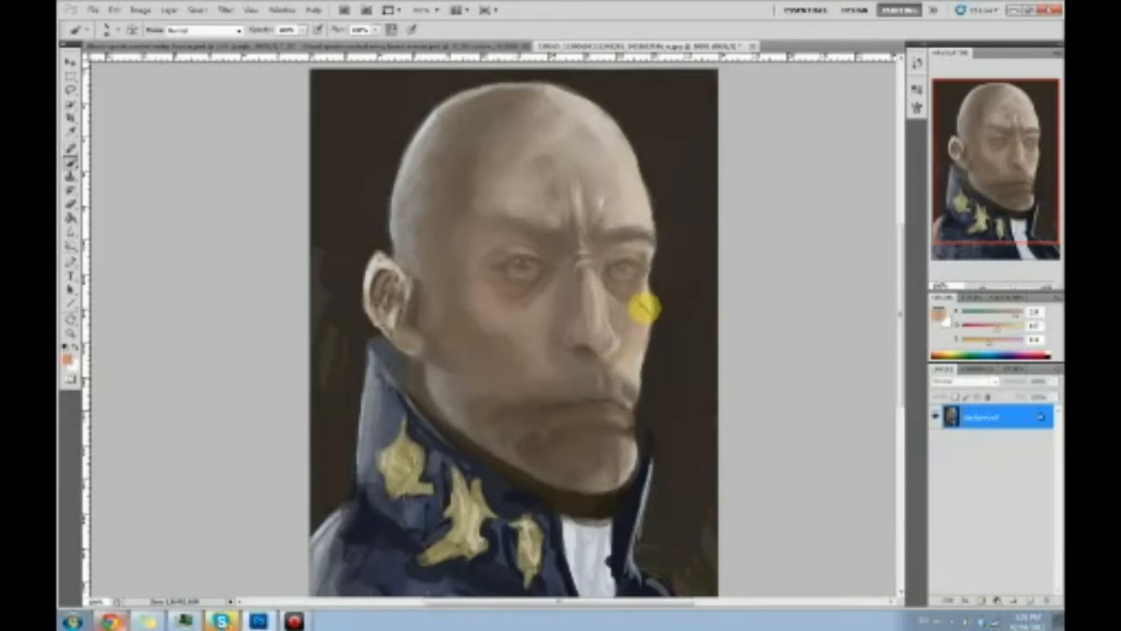
Lower the brush opacity and glaze the warm salmon-orange over the far cheek below the eye
left_click(303, 31)
left_click(645, 308)
mouse_move(630, 300)
left_mouse_down()
mouse_move(614, 288)
mouse_move(621, 299)
left_mouse_up()
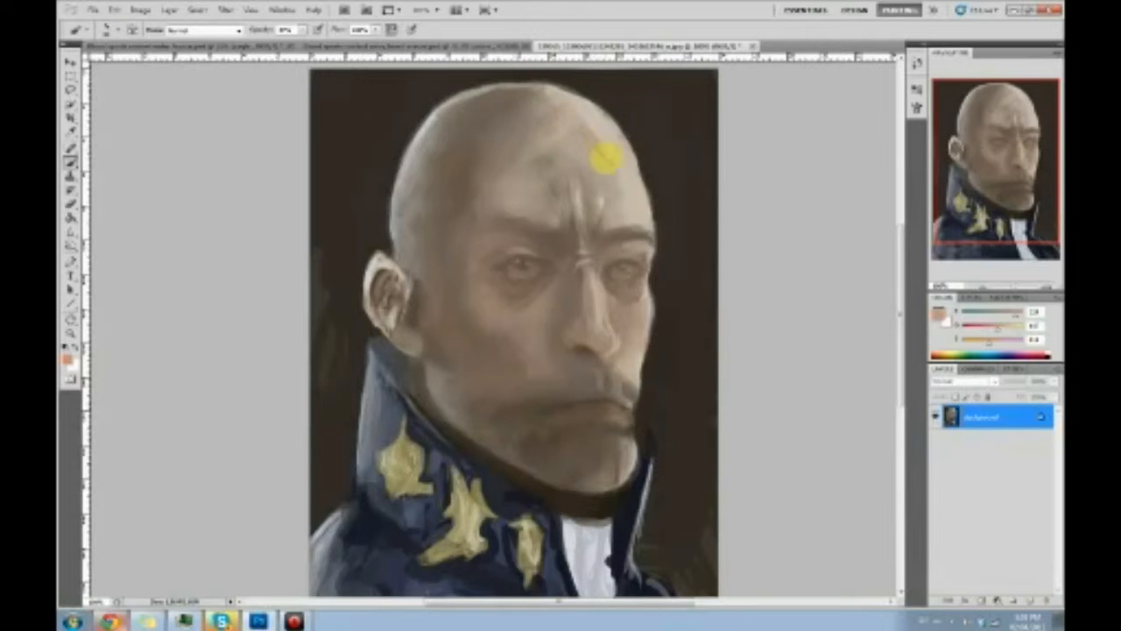
Smooth the upper forehead with sampled skin tones and refine the crown's contour with the dark background colour
left_click(589, 146, "alt")
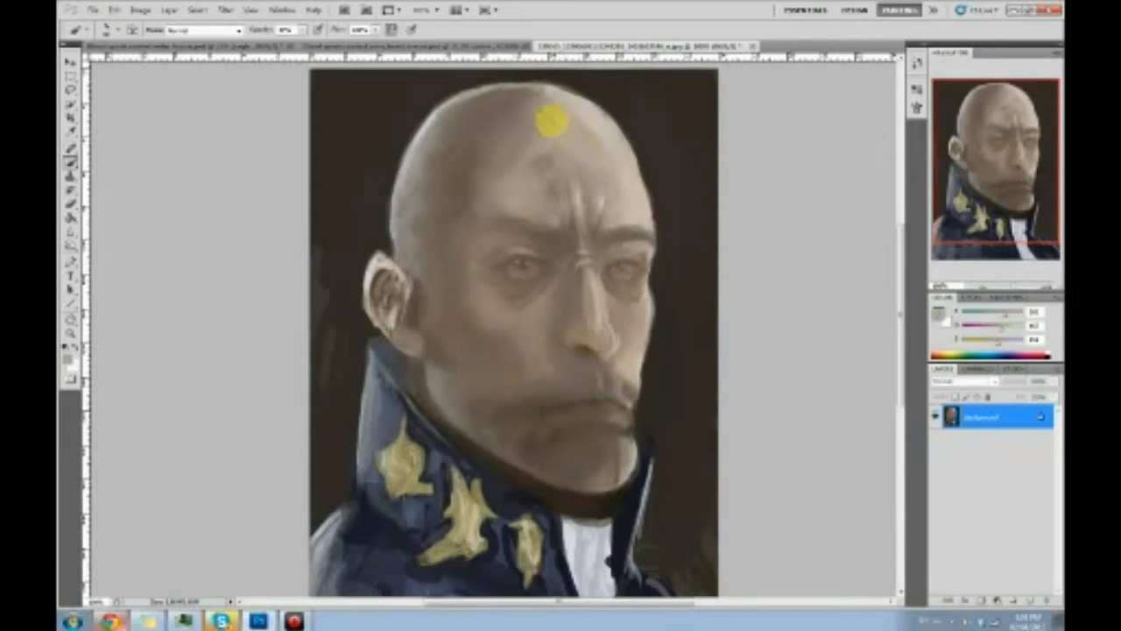
left_click(590, 114, "alt")
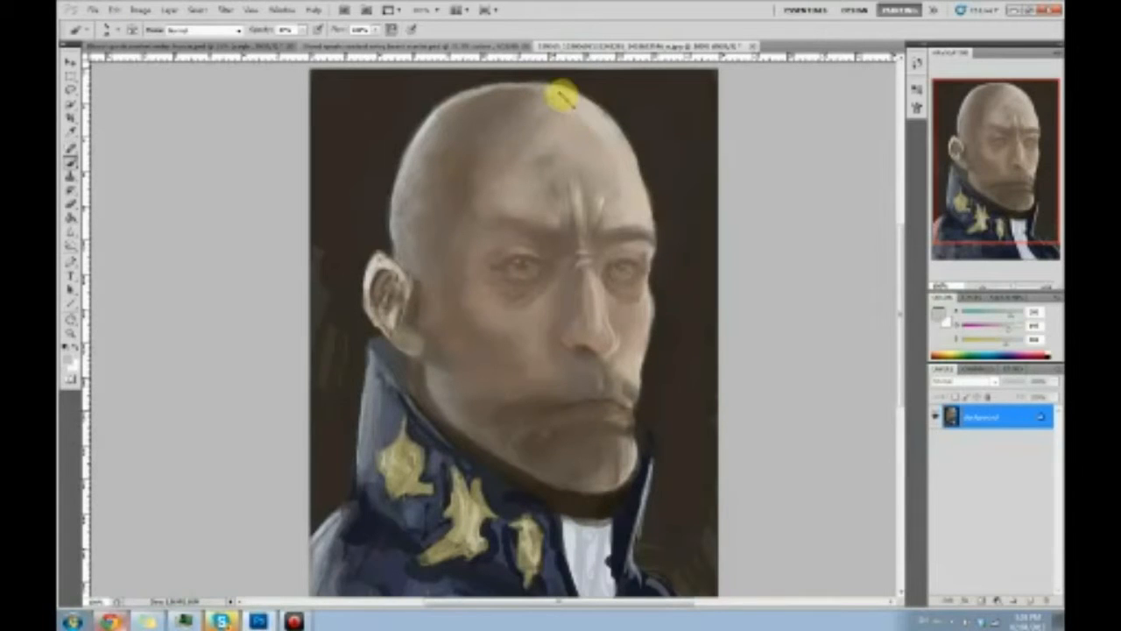
left_click(612, 101, "alt")
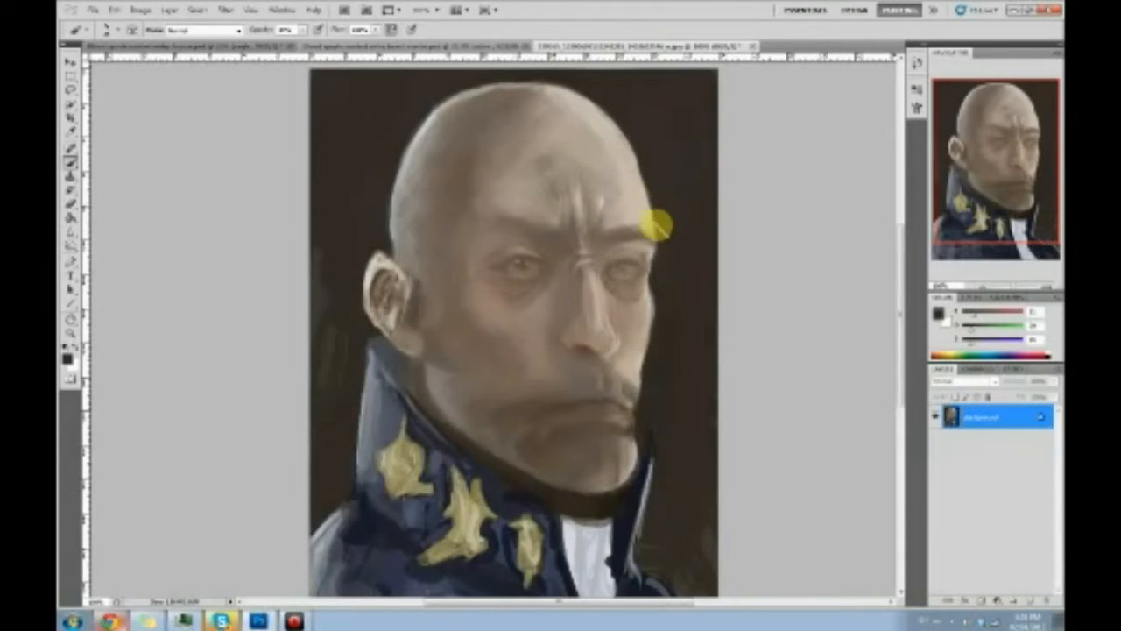
Darken the brows, eye sockets, nose and mouth shadows using the Burn tool with its range set to shadows
left_click_drag(70, 244, 105, 254)
mouse_move(587, 230)
left_mouse_down()
mouse_move(542, 266)
mouse_move(500, 280)
mouse_move(556, 248)
mouse_move(533, 240)
left_mouse_up()
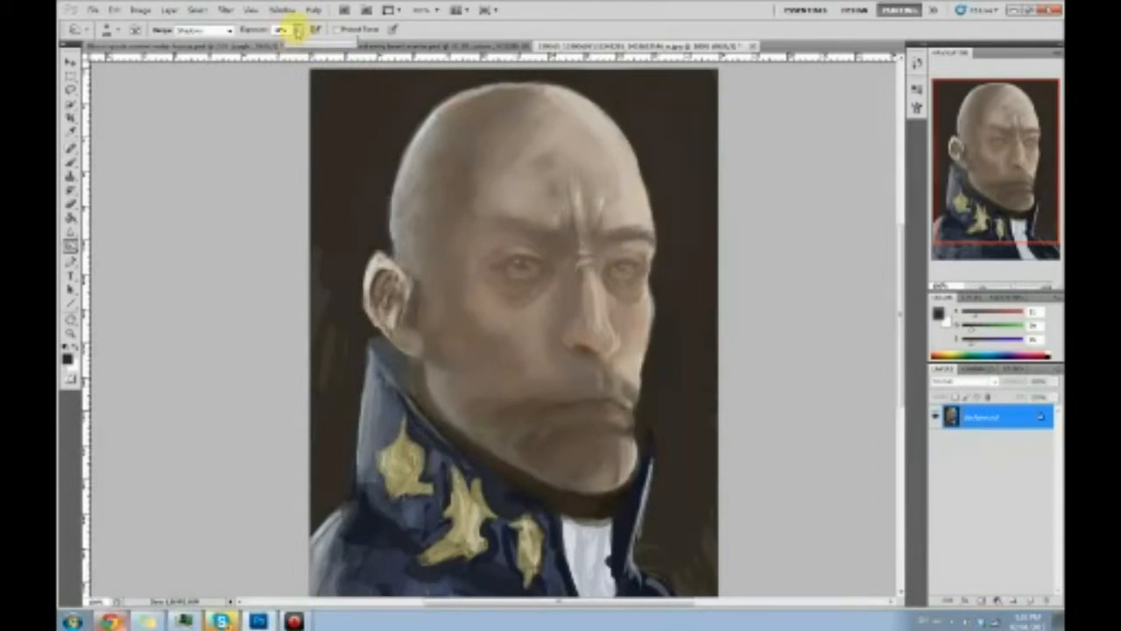
mouse_move(545, 266)
left_mouse_down()
mouse_move(527, 289)
mouse_move(536, 243)
mouse_move(552, 246)
left_mouse_up()
mouse_move(617, 256)
left_mouse_down()
mouse_move(597, 264)
mouse_move(603, 249)
left_mouse_up()
mouse_move(619, 291)
left_mouse_down()
mouse_move(612, 367)
mouse_move(576, 345)
mouse_move(566, 324)
mouse_move(608, 342)
left_mouse_up()
mouse_move(601, 409)
left_mouse_down()
mouse_move(535, 418)
mouse_move(507, 400)
mouse_move(620, 412)
mouse_move(638, 393)
mouse_move(612, 376)
mouse_move(655, 395)
mouse_move(472, 260)
mouse_move(485, 293)
mouse_move(528, 319)
mouse_move(528, 350)
mouse_move(518, 253)
mouse_move(466, 179)
mouse_move(491, 176)
mouse_move(498, 262)
mouse_move(511, 257)
mouse_move(498, 264)
mouse_move(614, 261)
mouse_move(639, 249)
mouse_move(543, 236)
mouse_move(571, 230)
mouse_move(565, 221)
mouse_move(512, 260)
mouse_move(555, 297)
mouse_move(520, 272)
mouse_move(559, 270)
mouse_move(555, 409)
mouse_move(630, 408)
mouse_move(620, 265)
left_mouse_up()
Brush a sampled shadow tone around the far eye and its lower lid
key("b")
left_click(618, 265, "alt")
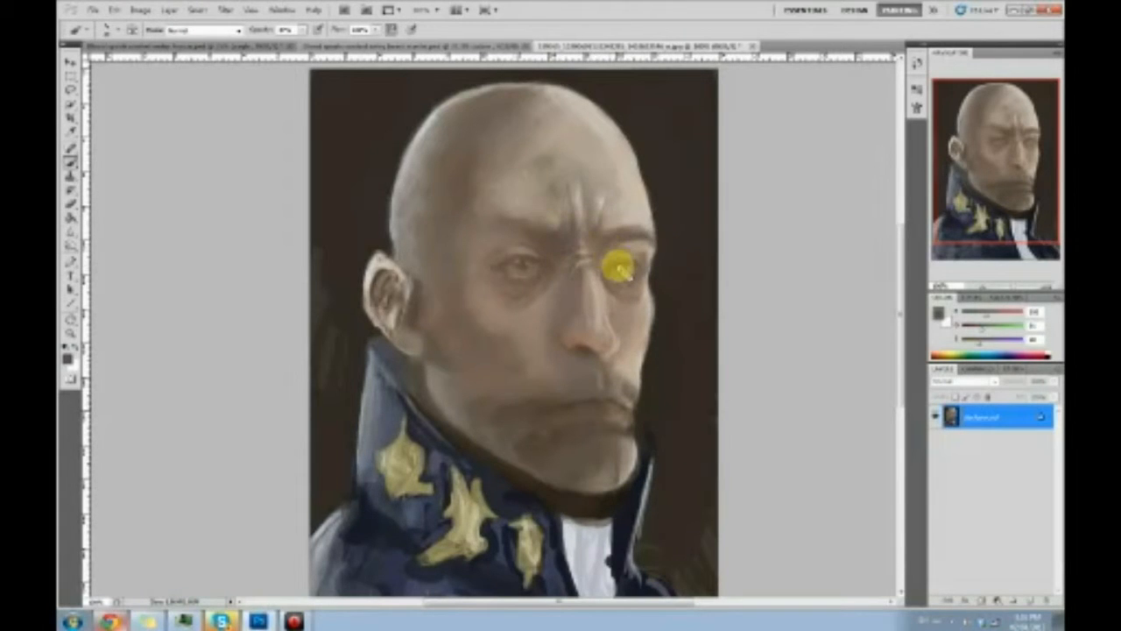
mouse_move(627, 279)
left_mouse_down()
mouse_move(619, 264)
mouse_move(640, 275)
left_mouse_up()
Mix a dark, nearly neutral grey and paint the irises and pupils of both eyes with it
left_click(938, 312)
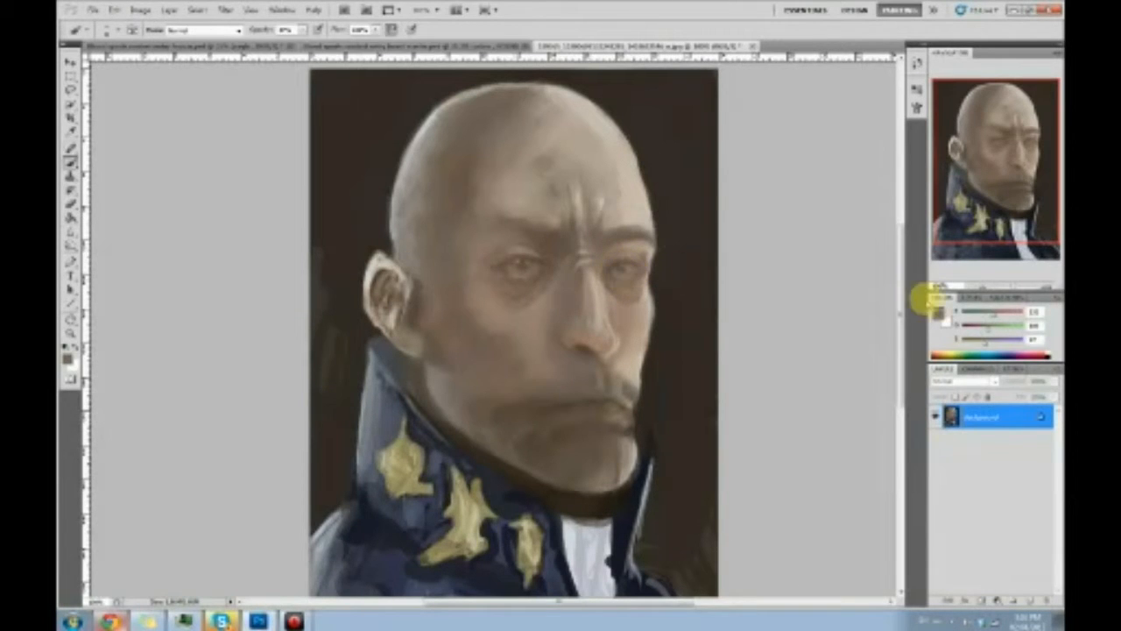
left_click(564, 289)
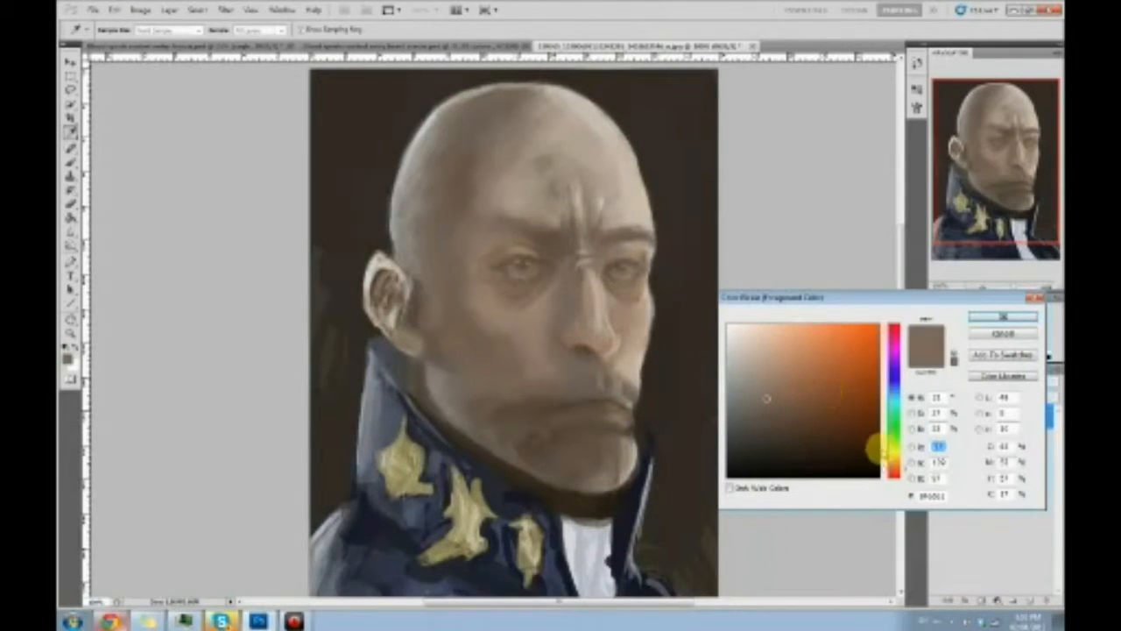
left_click_drag(893, 470, 893, 478)
mouse_move(760, 441)
left_mouse_down()
mouse_move(745, 458)
mouse_move(750, 445)
left_mouse_up()
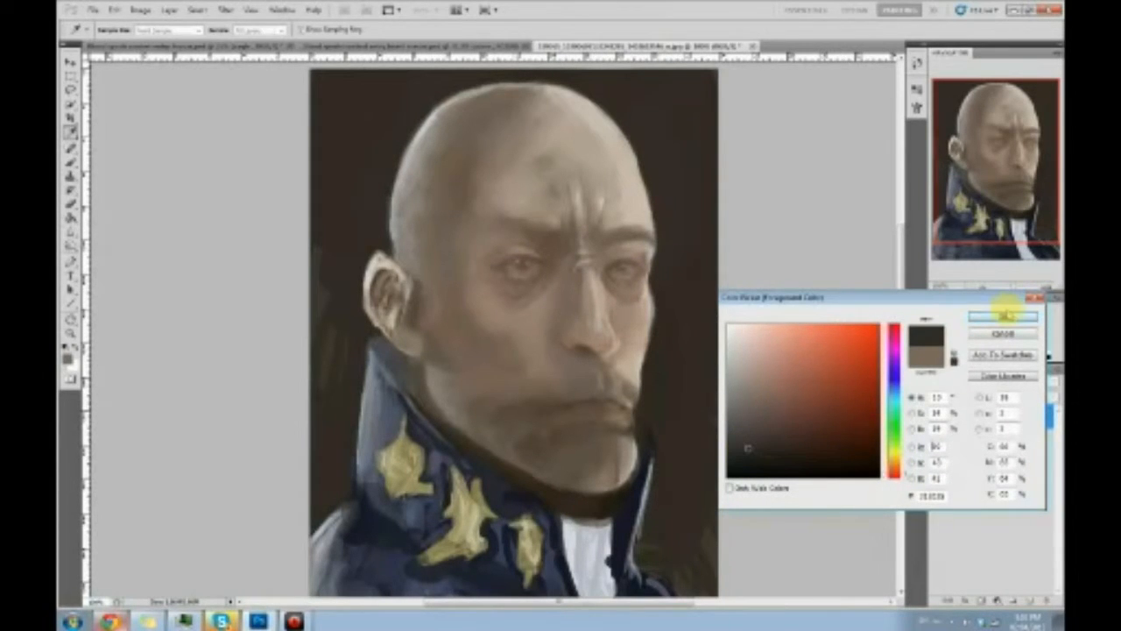
left_click(1003, 317)
key("ctrl+plus")
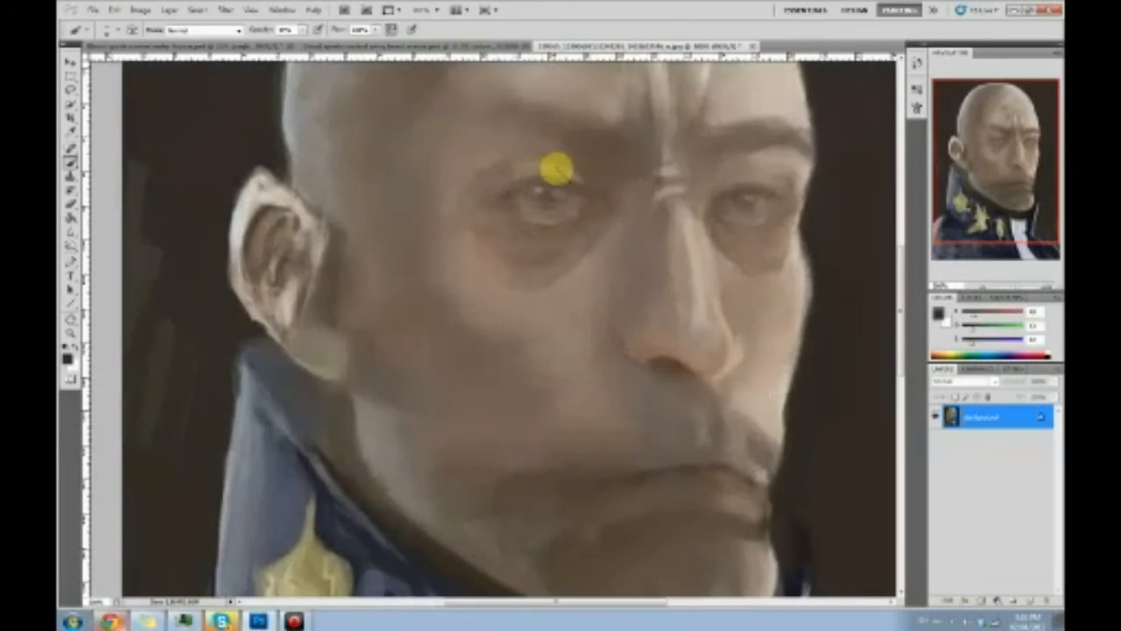
mouse_move(575, 194)
left_mouse_down()
mouse_move(545, 196)
mouse_move(555, 178)
mouse_move(541, 197)
mouse_move(556, 183)
left_mouse_up()
left_click(741, 203)
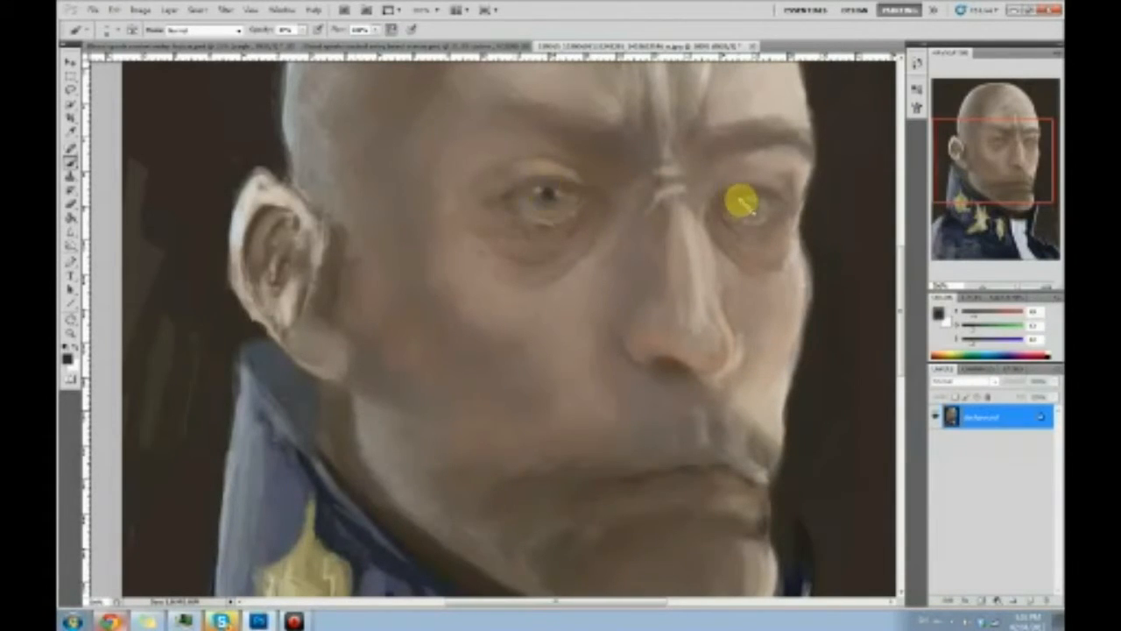
mouse_move(741, 203)
left_mouse_down()
mouse_move(781, 205)
mouse_move(751, 202)
left_mouse_up()
key("ctrl+0")
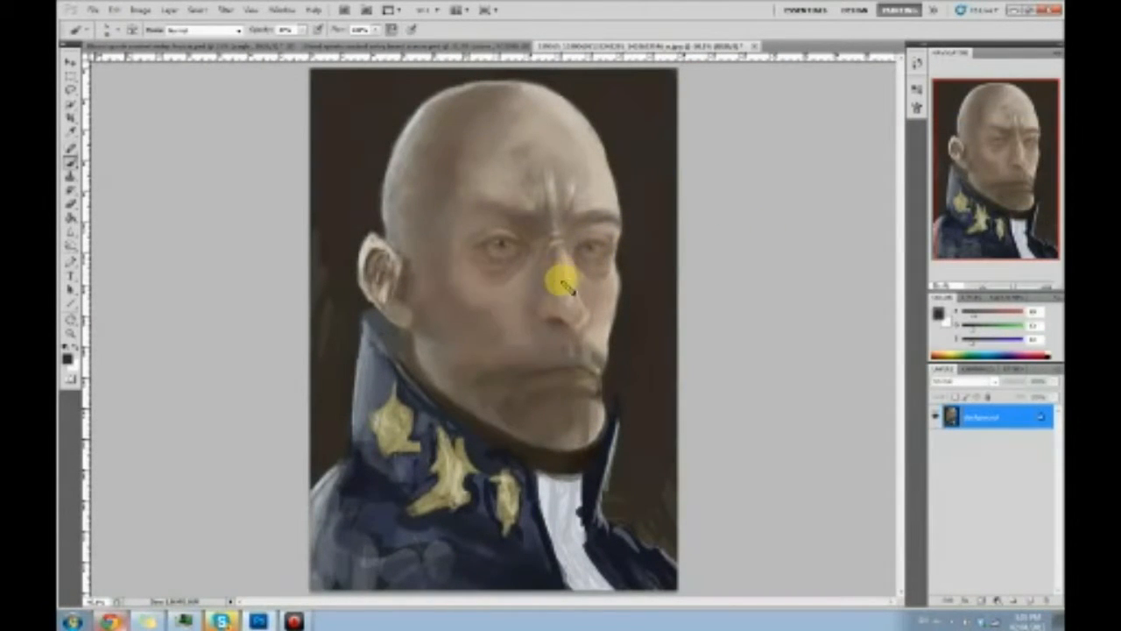
key("ctrl+plus")
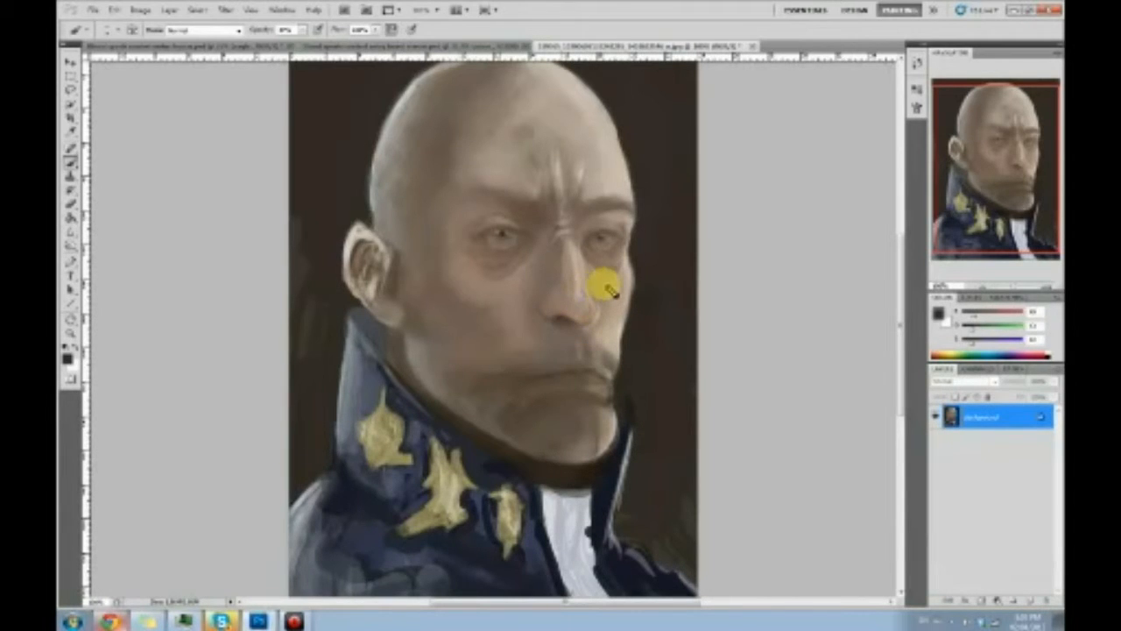
Blend the bridge and shadow side of the nose with tones sampled beside it
left_click(592, 297, "alt")
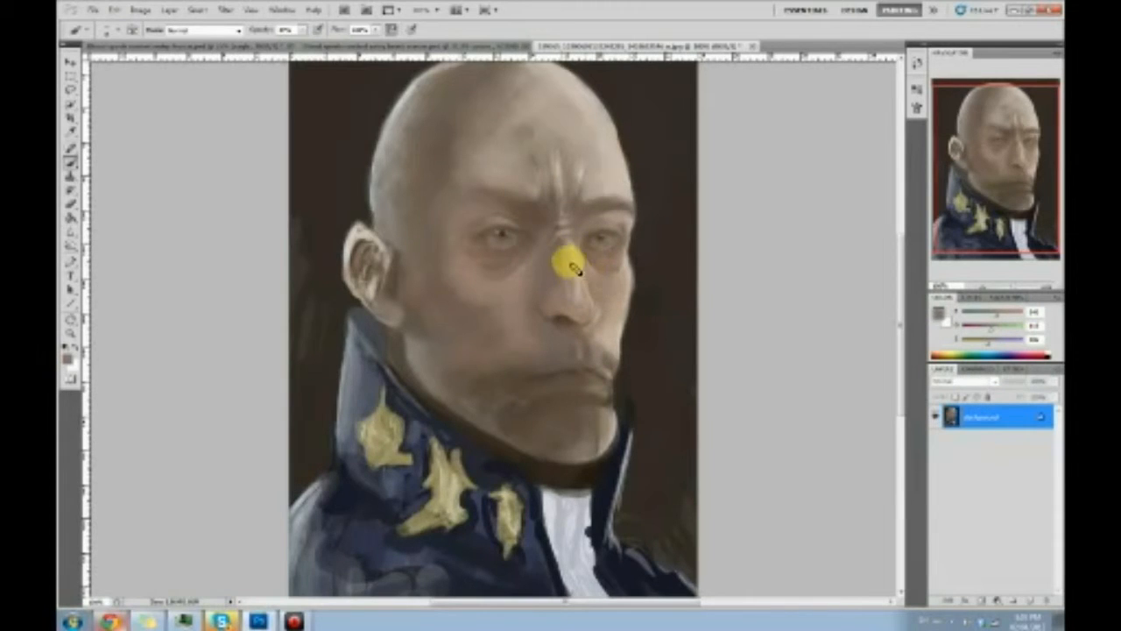
left_click(590, 245, "alt")
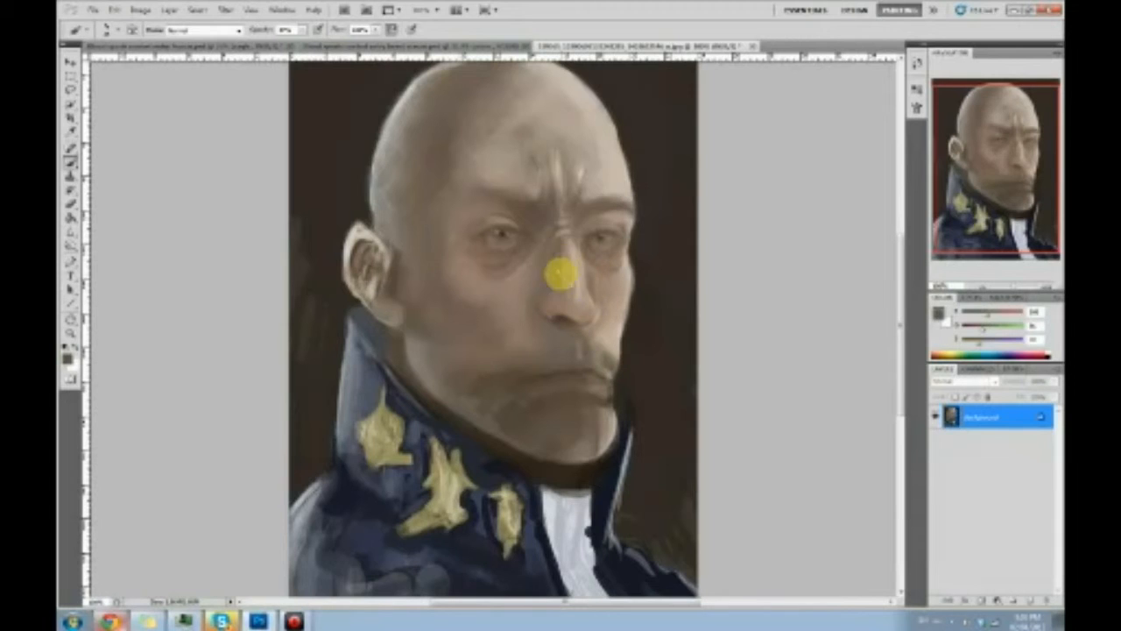
left_click(569, 286, "alt")
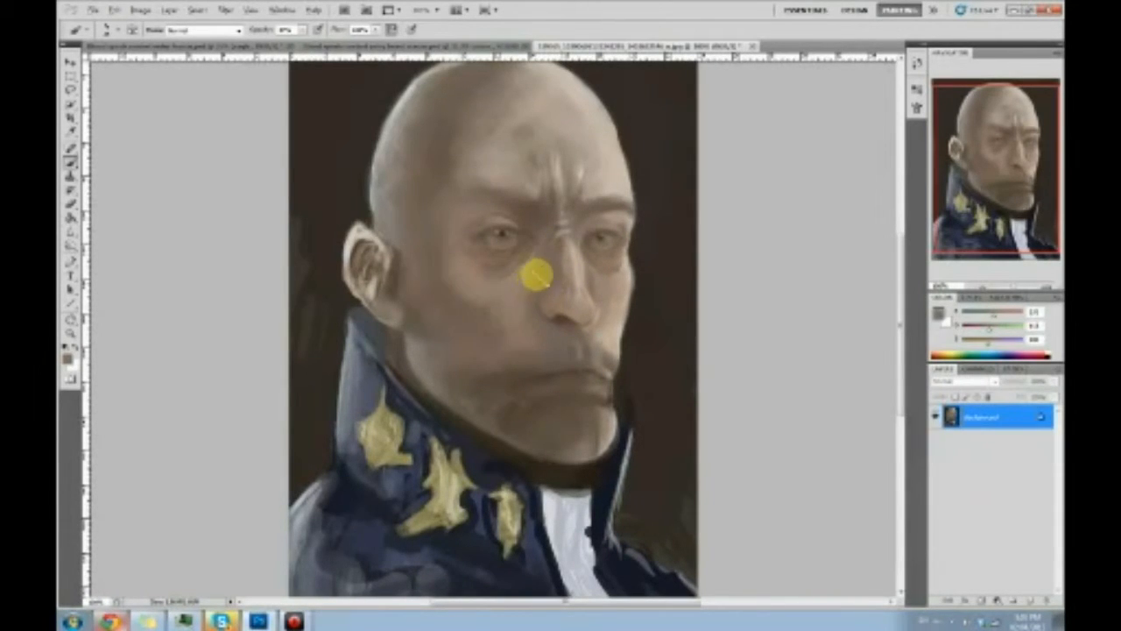
Deepen the eyes with a sampled dark tone and burn the shadows around the far eye
left_click(500, 232, "alt")
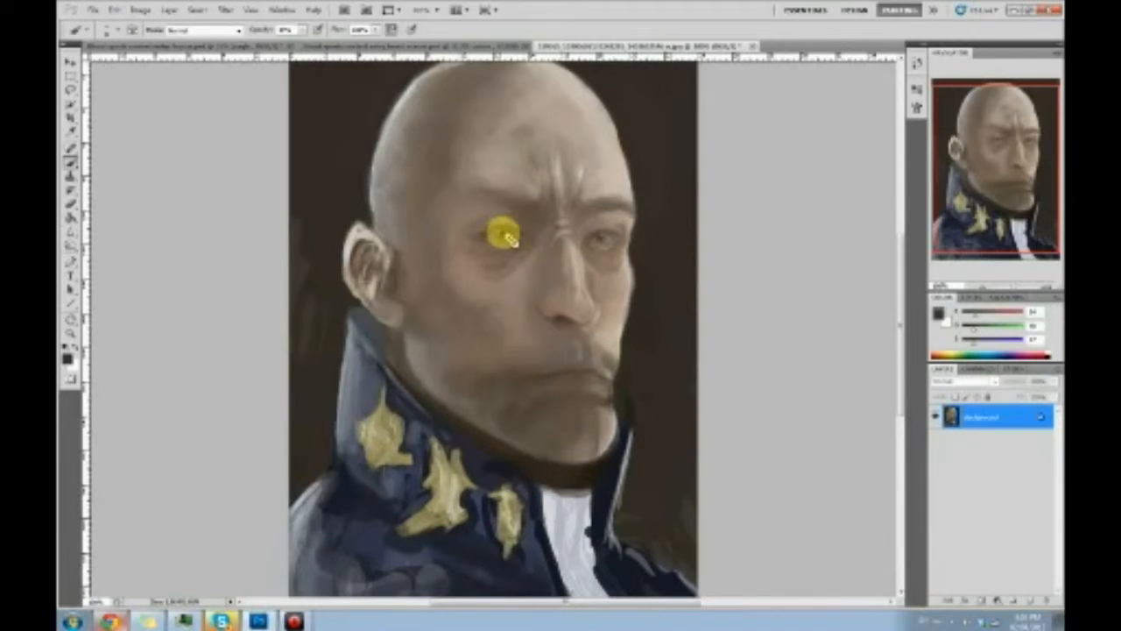
left_click(72, 242)
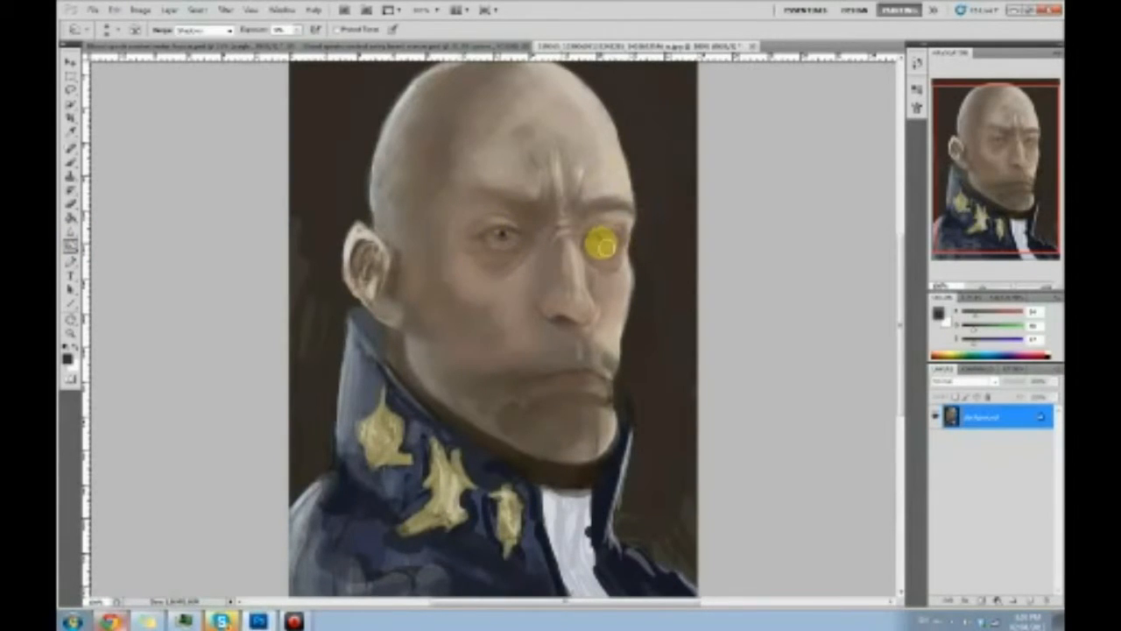
left_click_drag(596, 244, 610, 228)
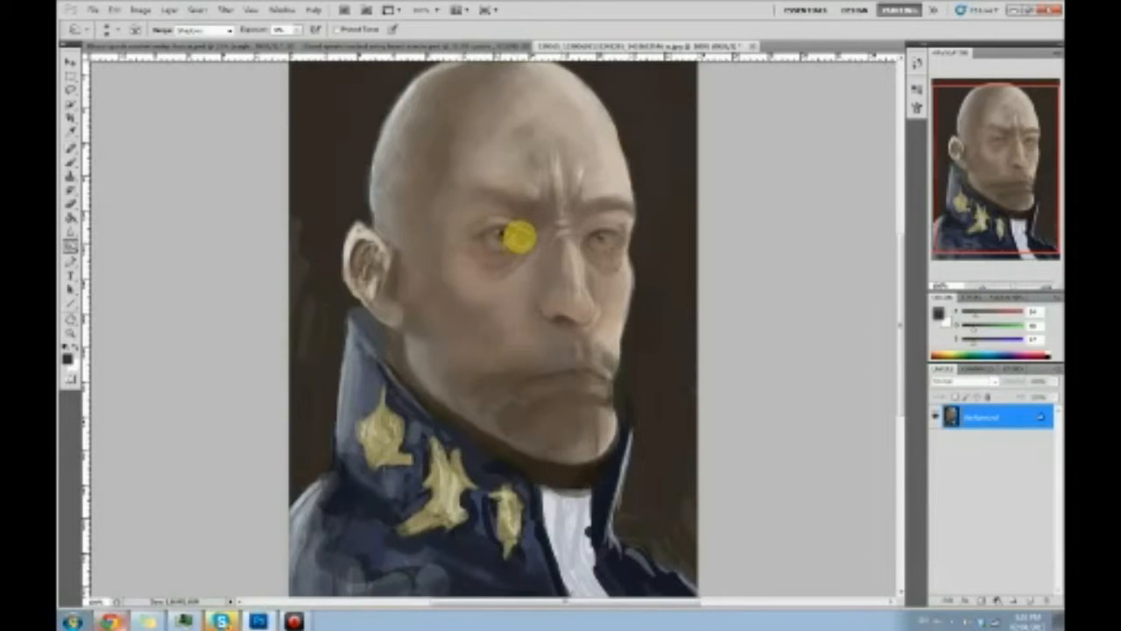
Refine the inner corner of the near eye and the brow area with sampled light and shadow tones
key("b")
left_click(511, 237, "alt")
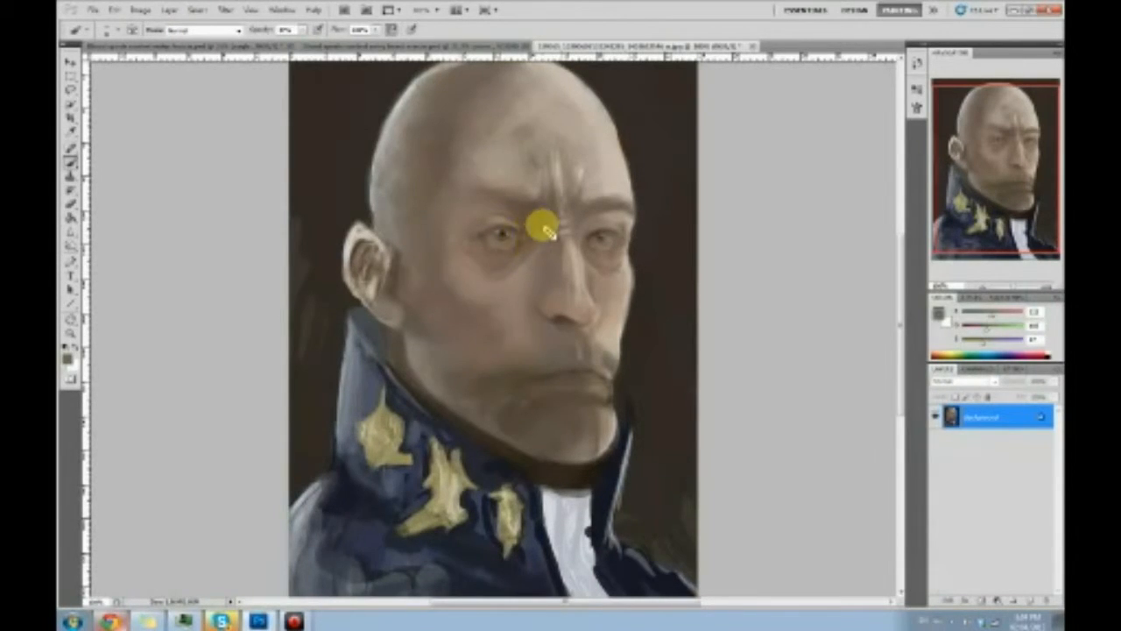
left_click(578, 174, "alt")
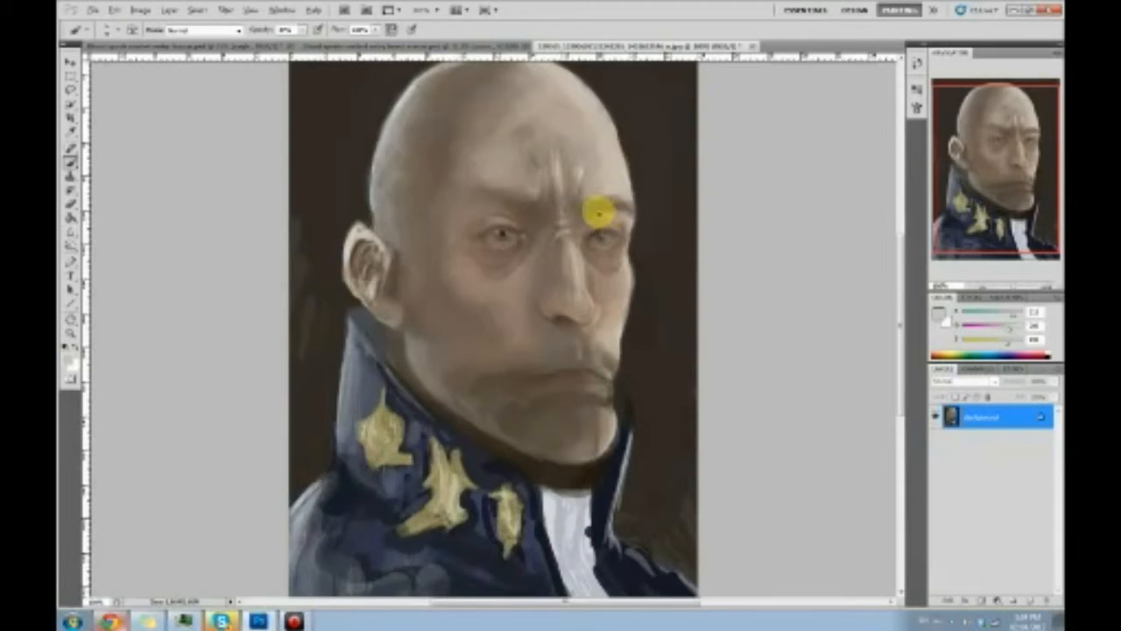
left_click(517, 232, "alt")
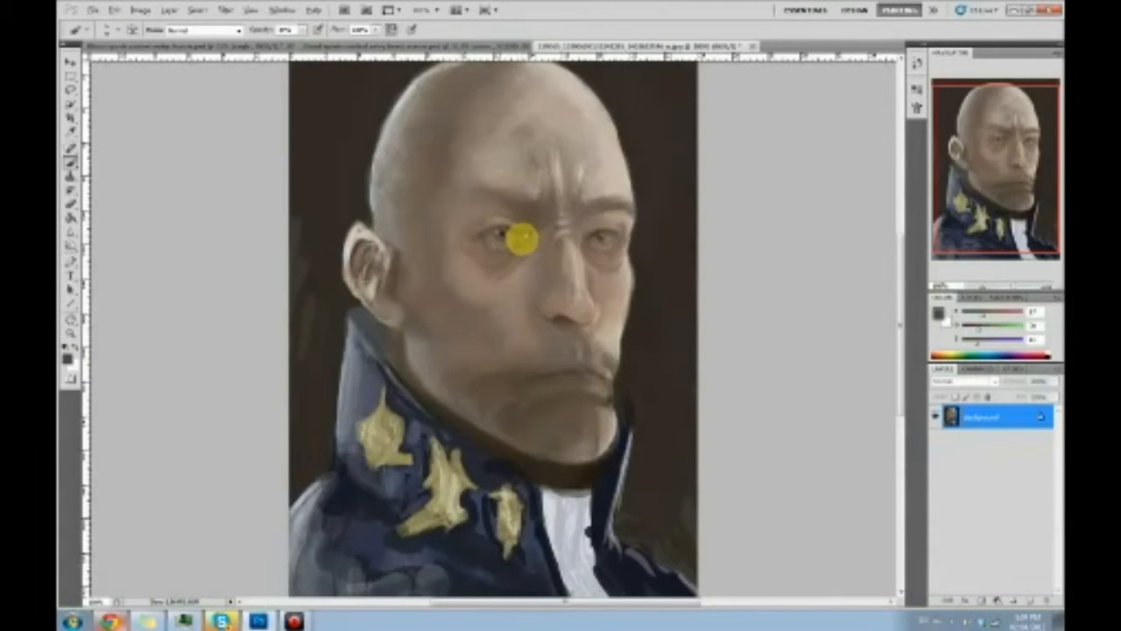
left_click(525, 250, "alt")
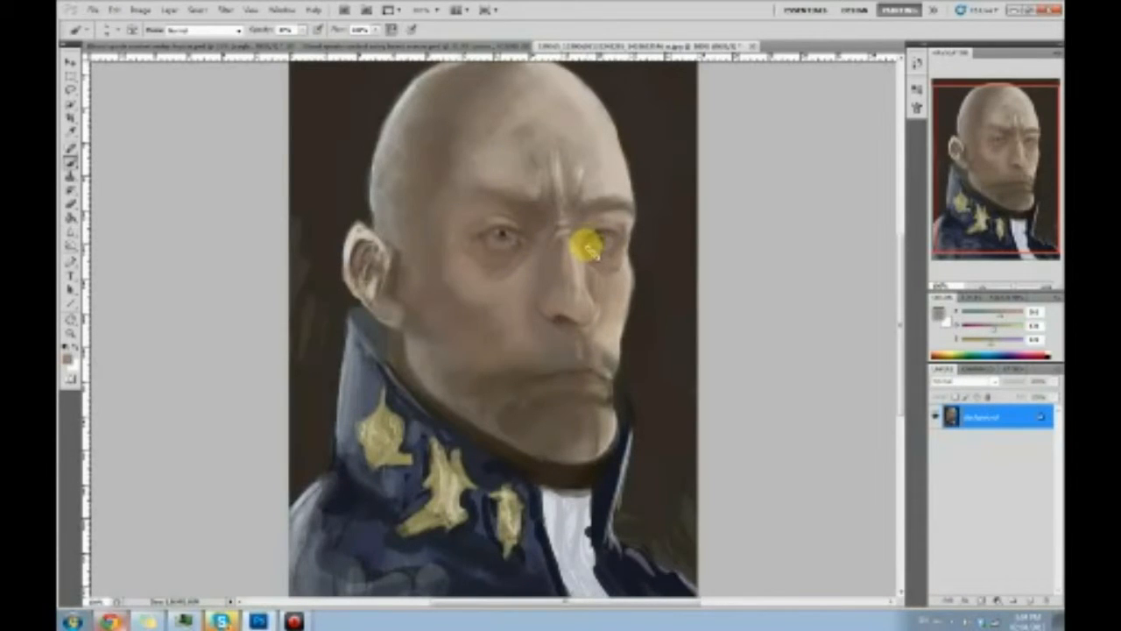
Mix a saturated orange from the far eye's sampled shadow tone and tint the near eye's lower lid with it
left_click(591, 246, "alt")
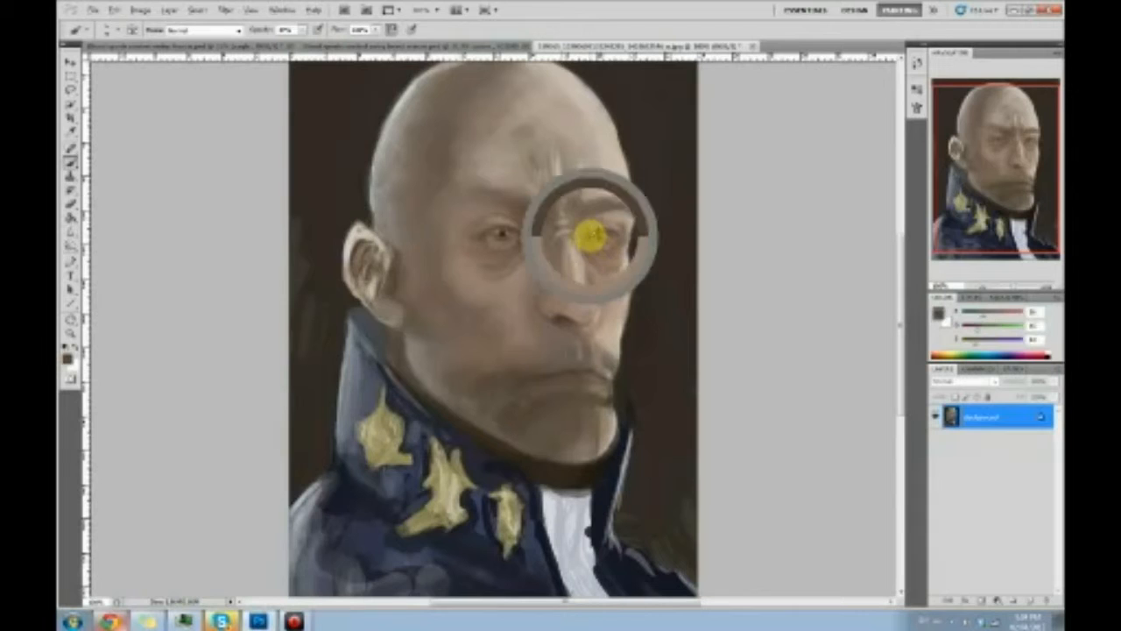
left_click(938, 316)
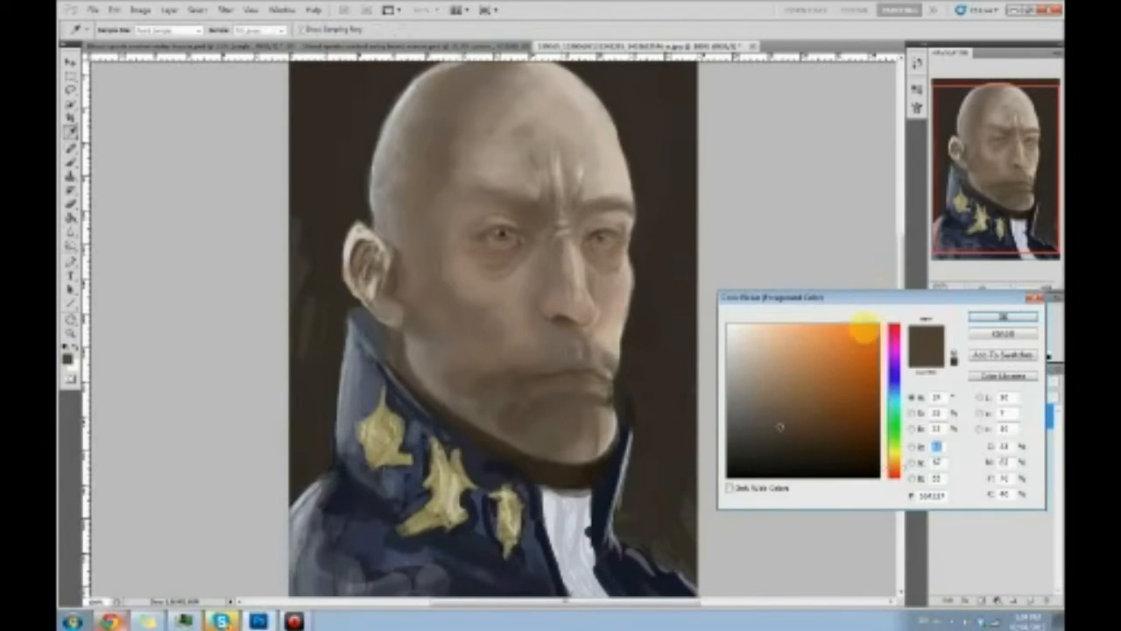
left_click_drag(800, 355, 814, 338)
left_click(1003, 317)
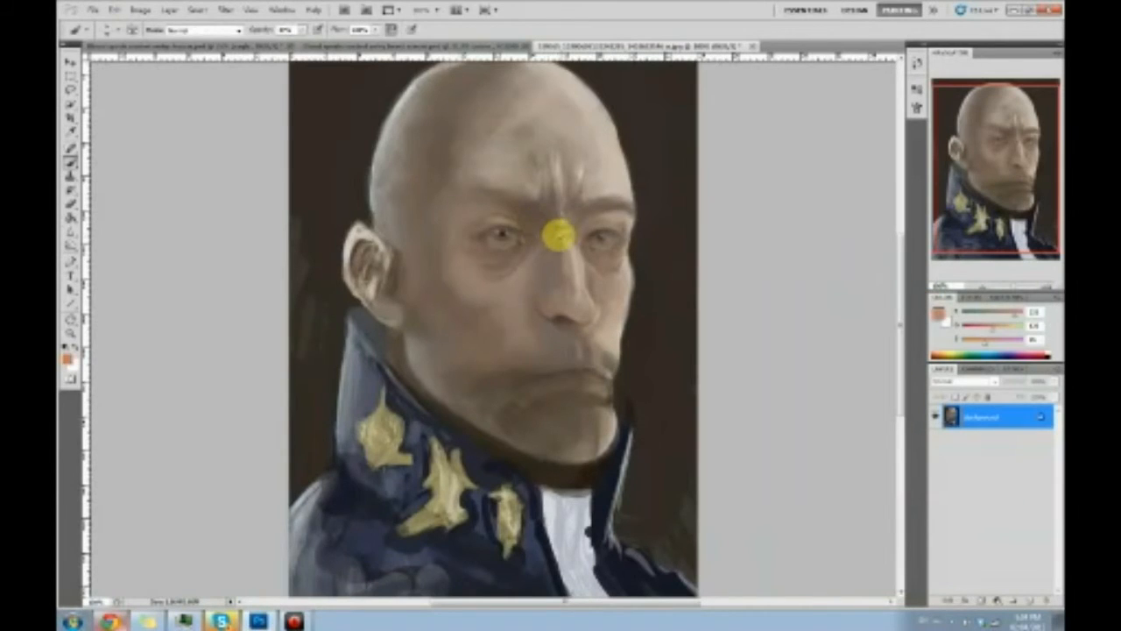
key("ctrl+plus")
key("ctrl+plus")
mouse_move(476, 155)
left_mouse_down()
mouse_move(506, 169)
mouse_move(496, 163)
mouse_move(536, 159)
left_mouse_up()
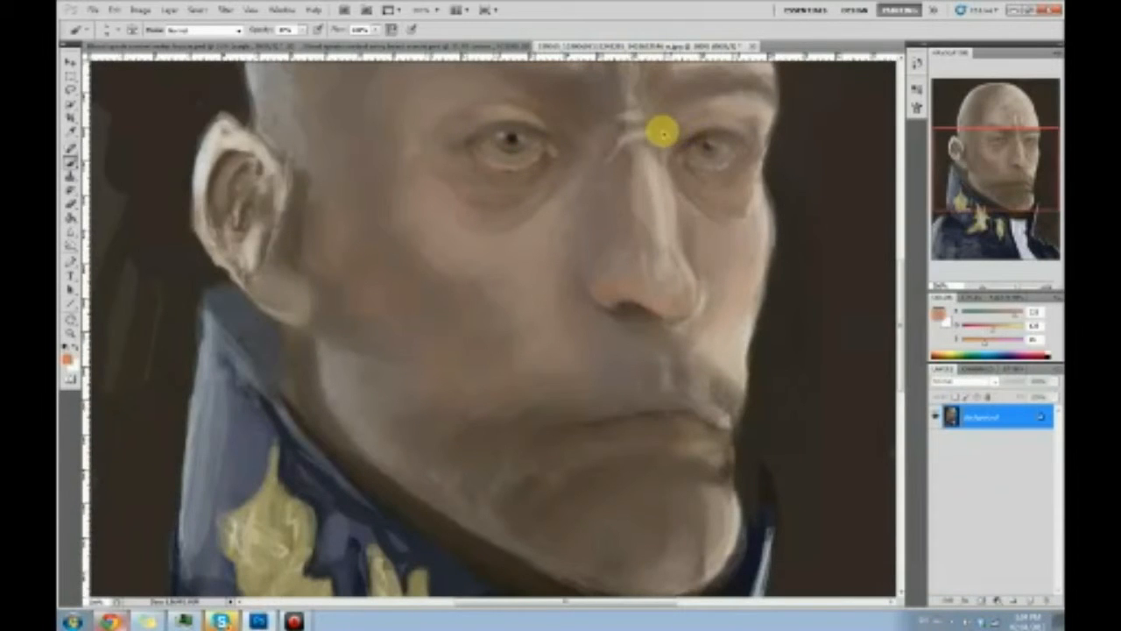
Shift the paint colour to a pinkish red, try it as a swatch on the background and undo the swatch
left_click(940, 316)
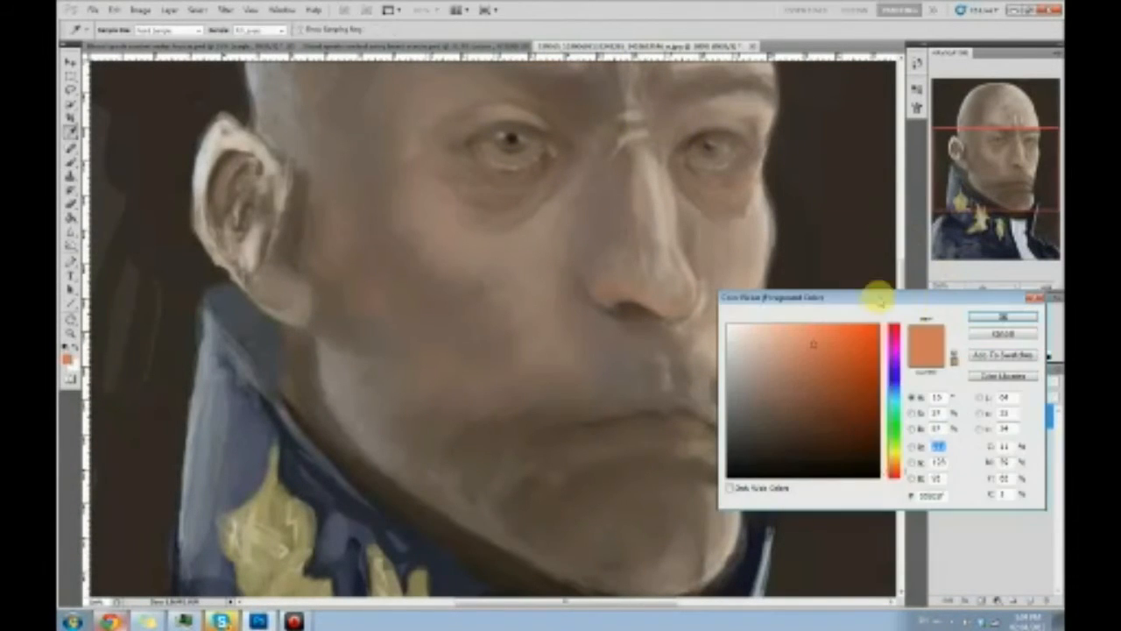
left_click_drag(898, 468, 897, 333)
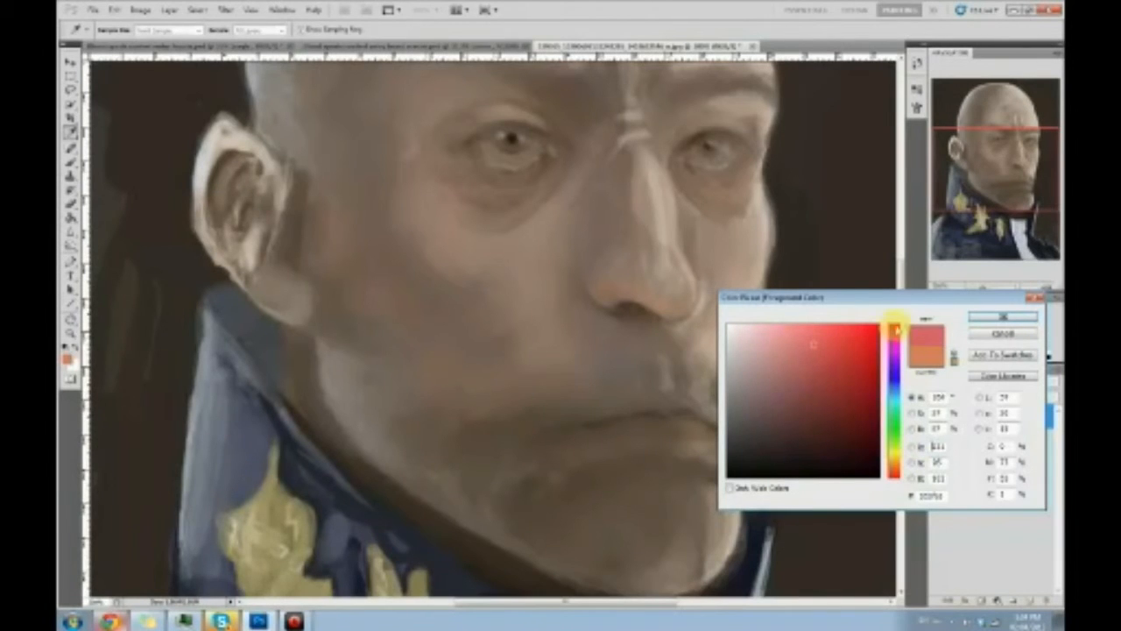
left_click(1004, 317)
mouse_move(843, 119)
left_mouse_down()
mouse_move(789, 175)
mouse_move(852, 132)
mouse_move(804, 184)
mouse_move(852, 142)
mouse_move(800, 193)
left_mouse_up()
key("ctrl+z")
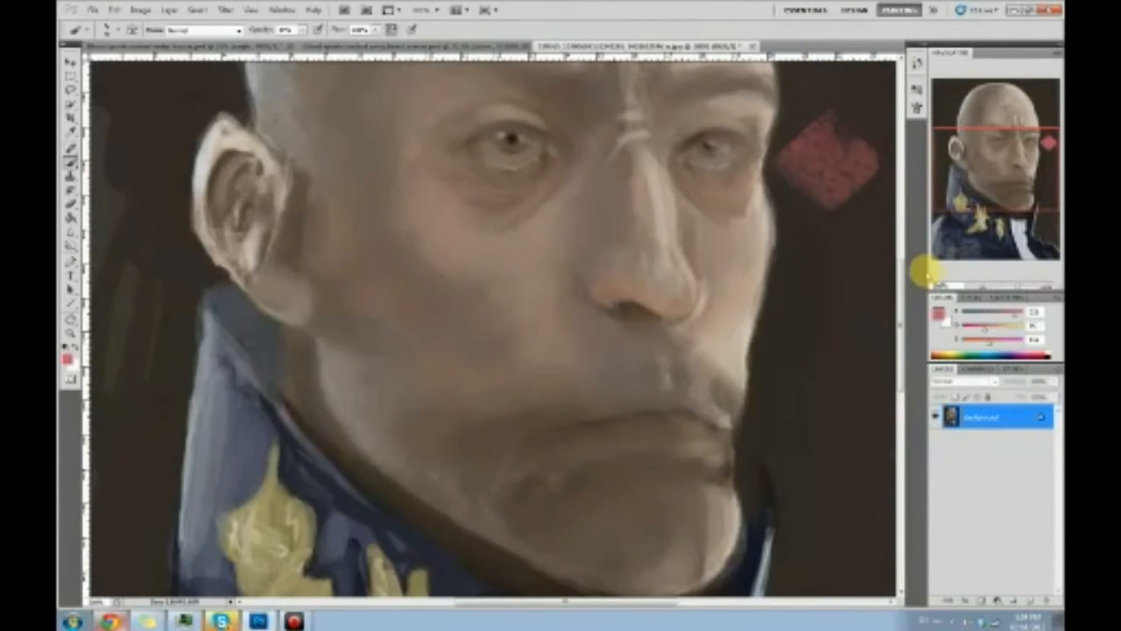
key("ctrl+z")
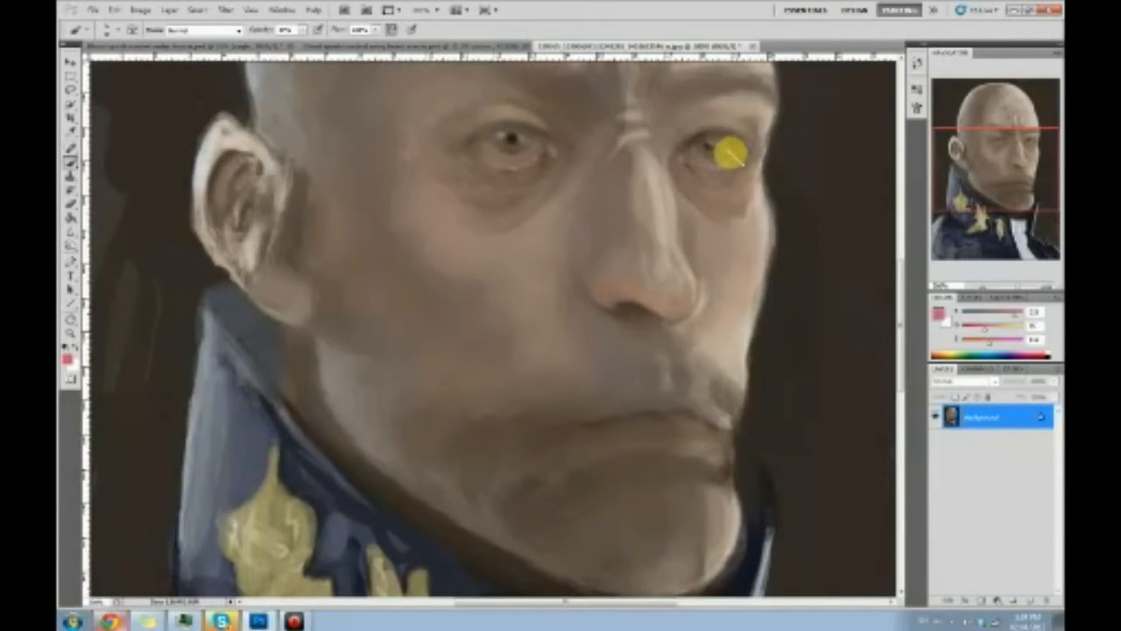
Mix a muted cool grey and tint the whites of the eyes with it
left_click(938, 313)
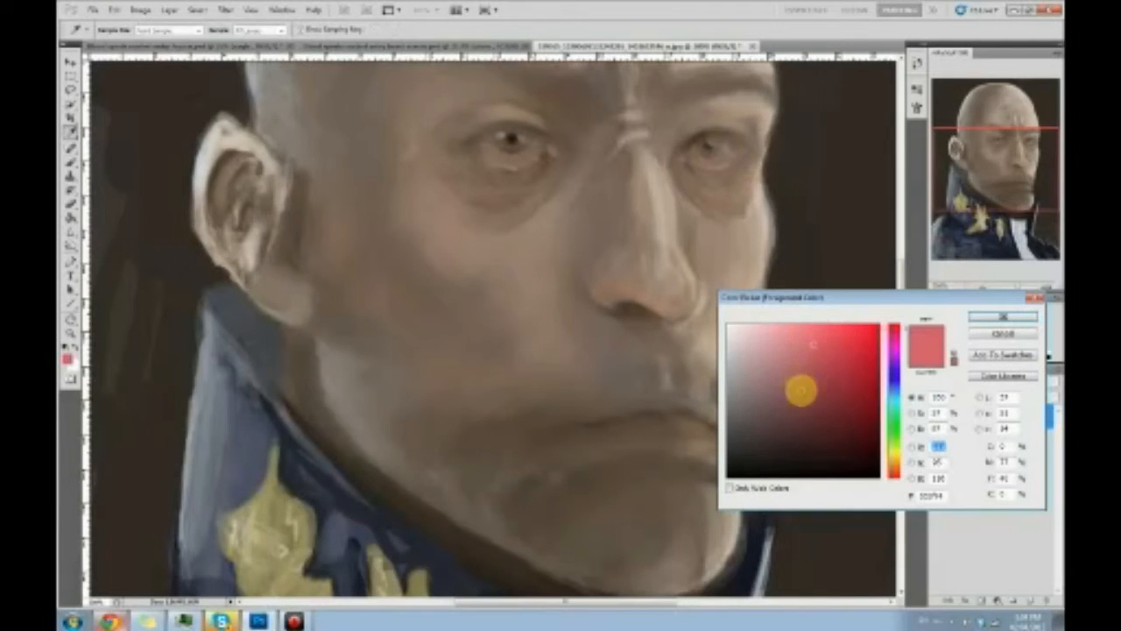
left_click_drag(893, 419, 893, 403)
left_click(741, 382)
mouse_move(741, 383)
left_mouse_down()
mouse_move(741, 363)
mouse_move(741, 375)
left_mouse_up()
left_click(997, 316)
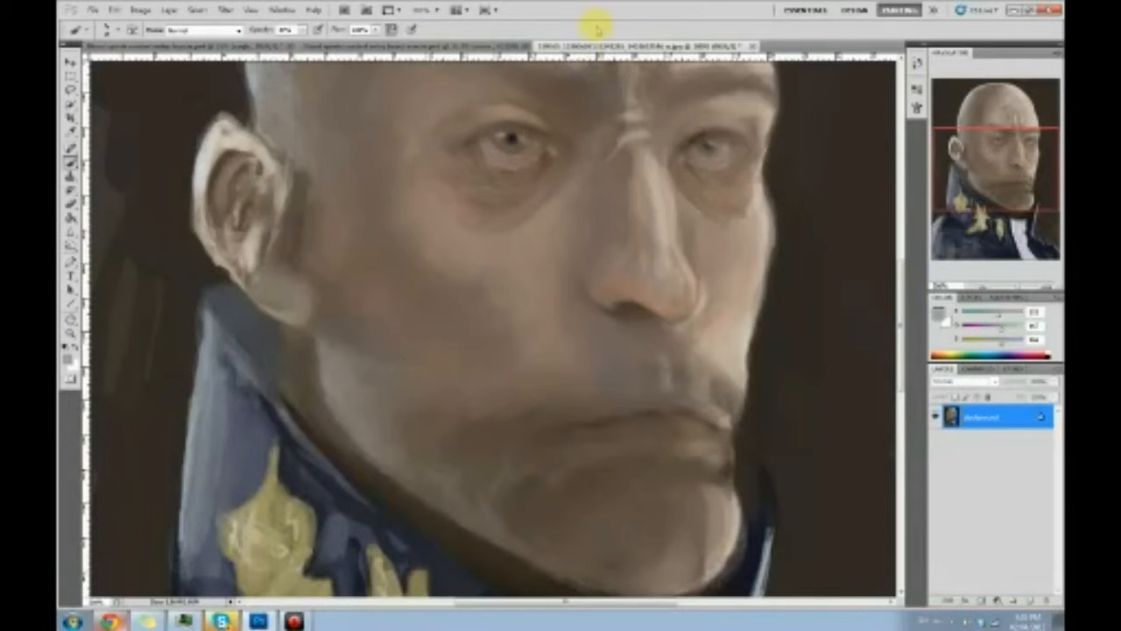
Burn the near eye's lower lid with the range set to shadows
left_click(71, 246)
left_click(209, 30)
left_click(207, 50)
left_click(226, 30)
left_click(206, 51)
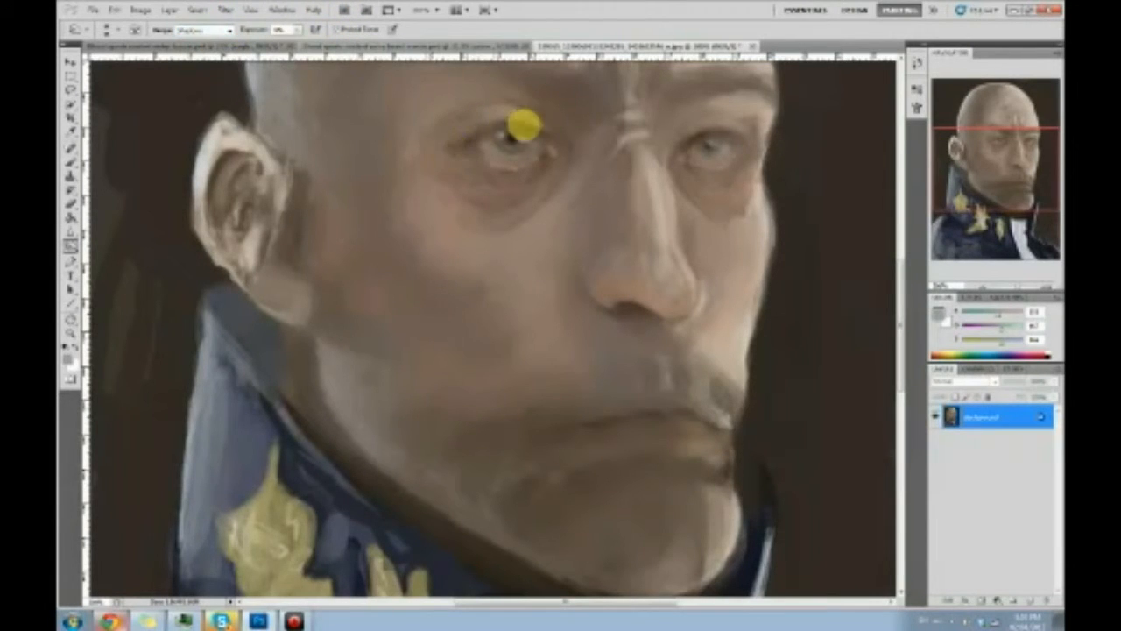
mouse_move(490, 158)
left_mouse_down()
mouse_move(475, 165)
mouse_move(485, 178)
left_mouse_up()
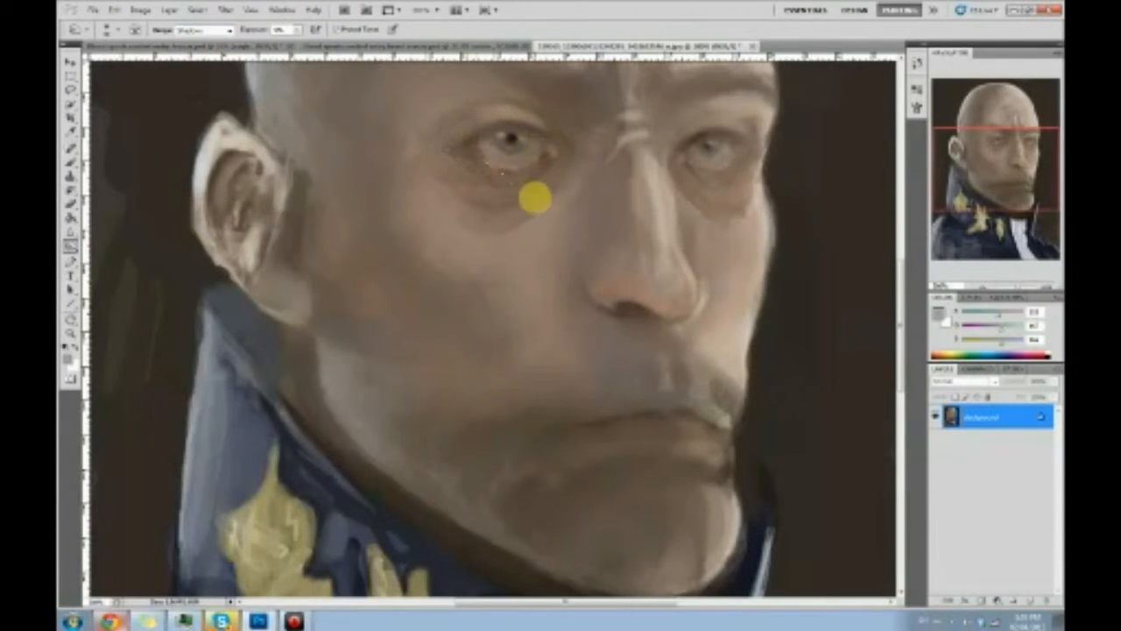
Burn the shadows at the far eye's outer corner and retouch the far eyebrow with tones sampled from the brow area
mouse_move(741, 155)
left_mouse_down()
mouse_move(727, 180)
mouse_move(726, 167)
left_mouse_up()
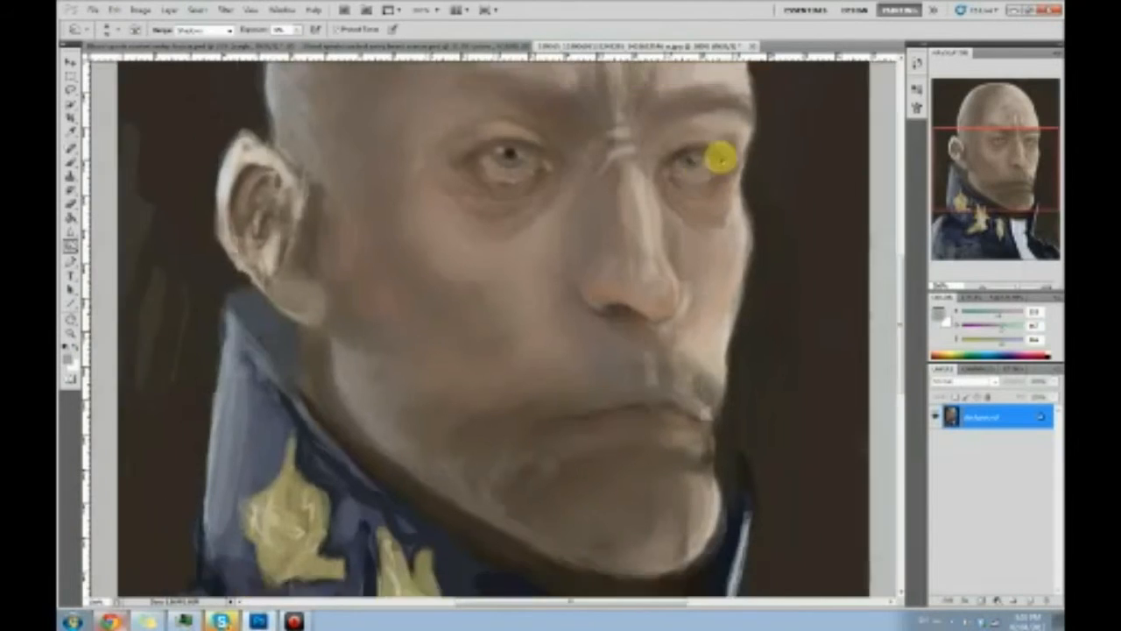
key("ctrl+0")
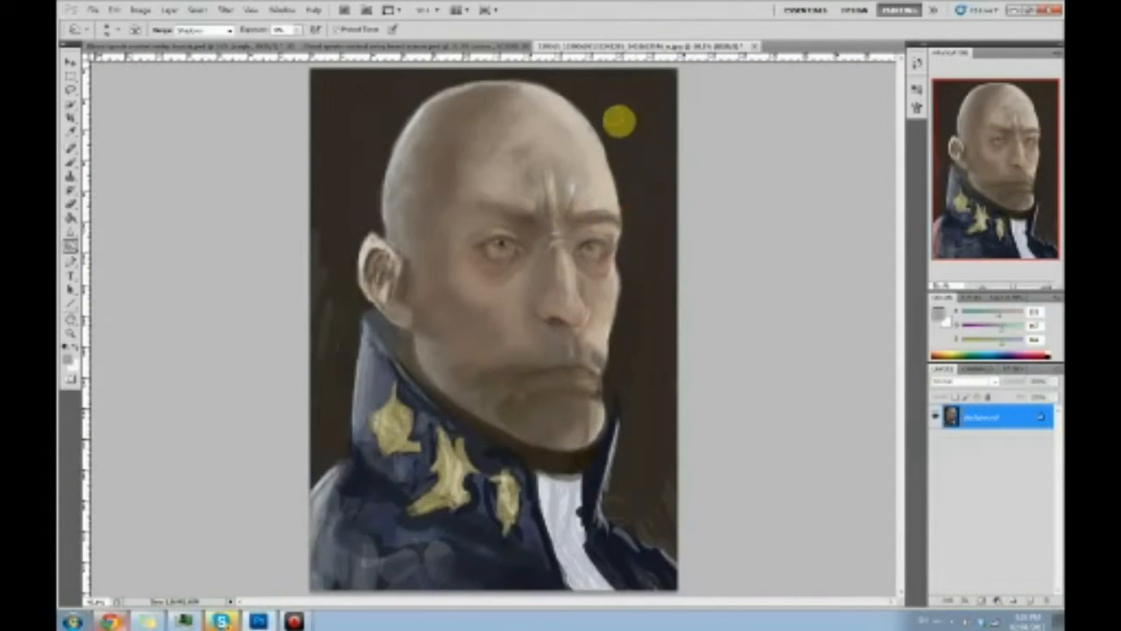
key("b")
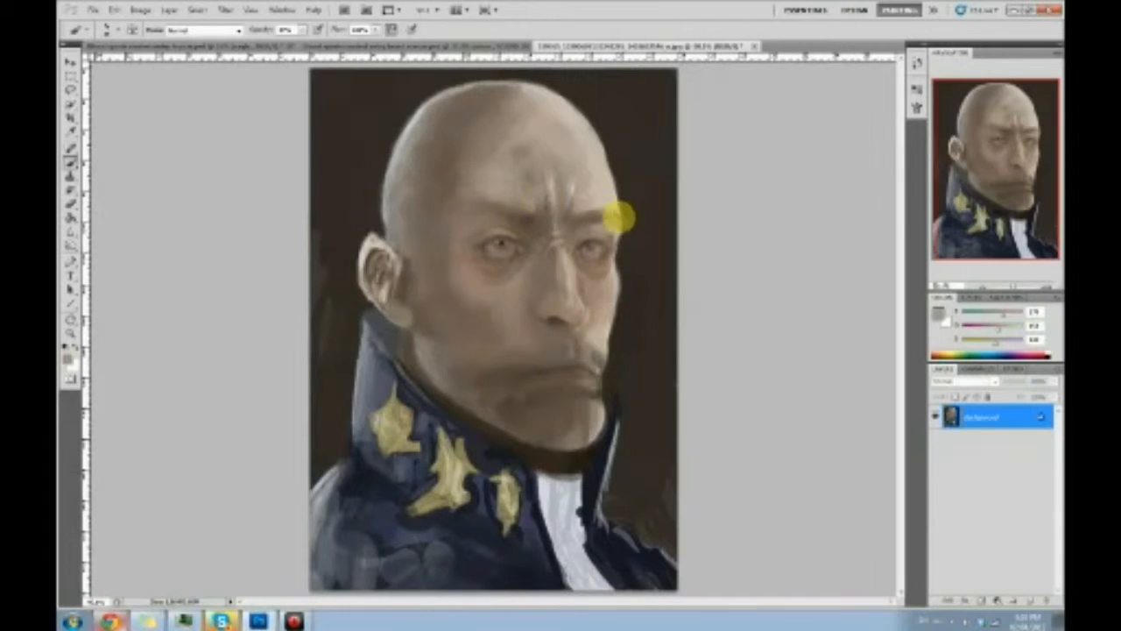
left_click(602, 213, "alt")
left_click(606, 193, "alt")
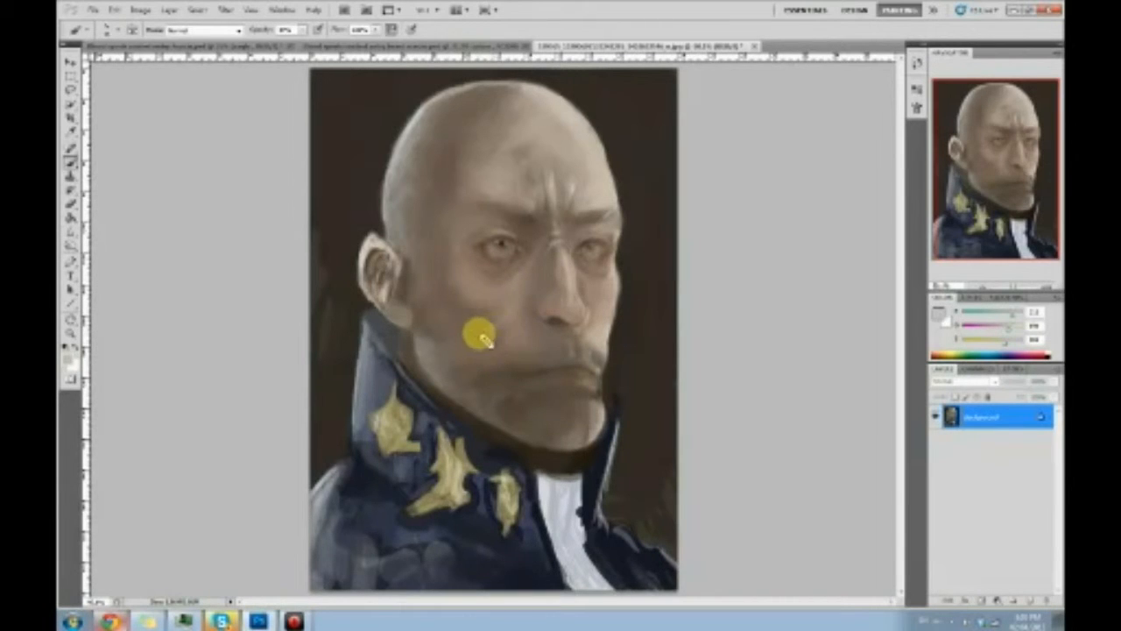
Paint a thin, light diagonal scar across the near cheek and dodge it with the range set to highlights and an adjusted exposure
left_click_drag(453, 366, 513, 304)
key("bracketright")
left_click(70, 244)
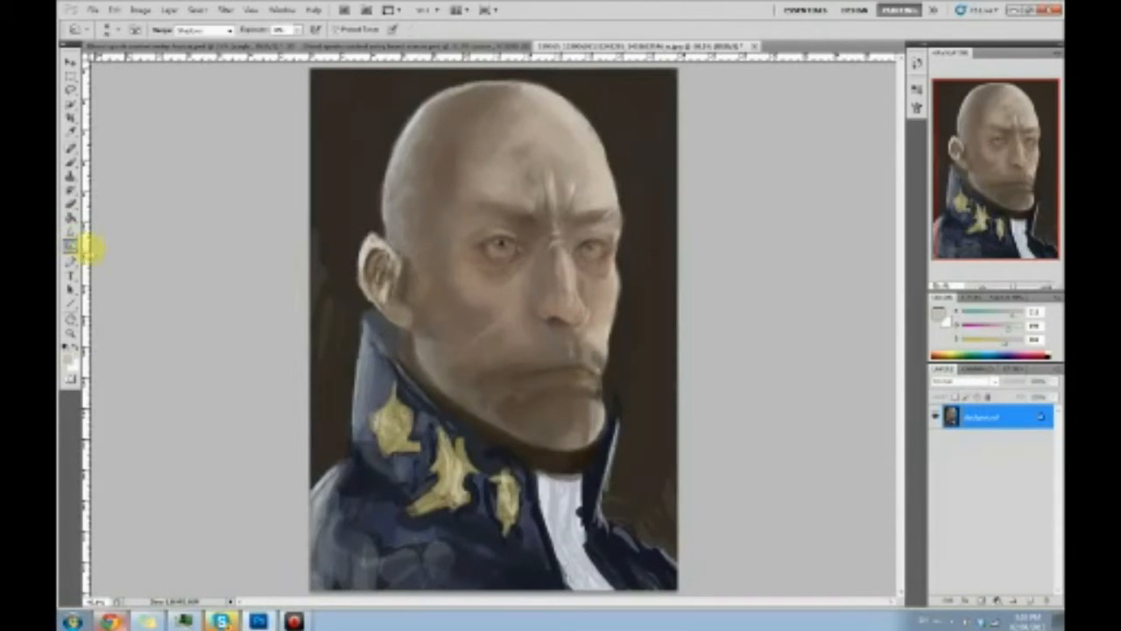
mouse_move(557, 295)
left_mouse_down()
mouse_move(522, 327)
mouse_move(471, 322)
left_mouse_up()
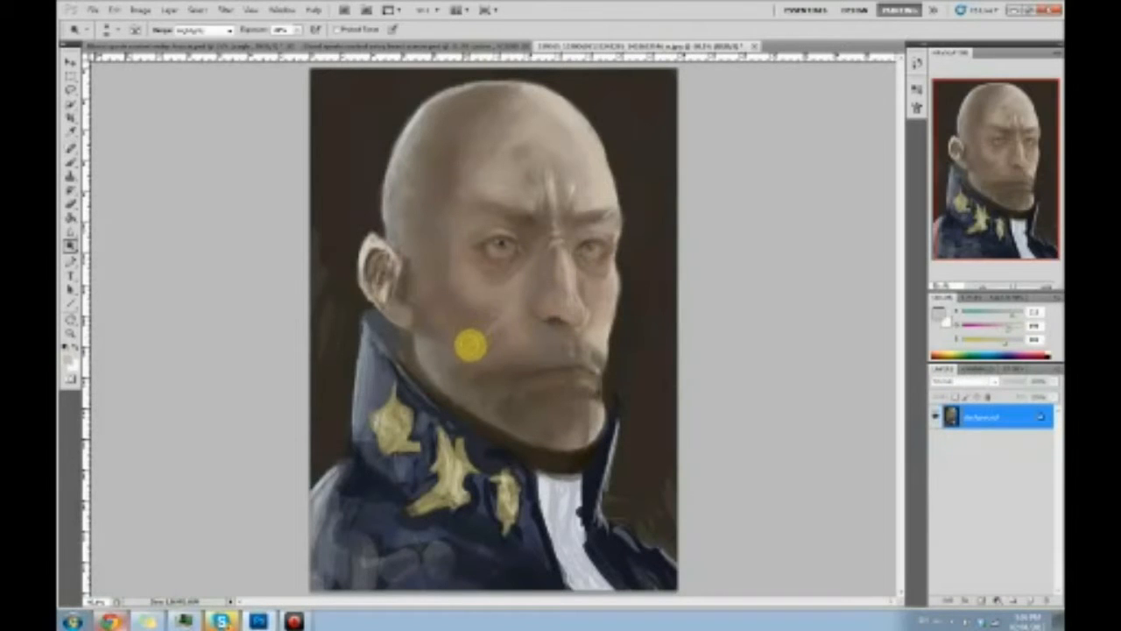
left_click(297, 29)
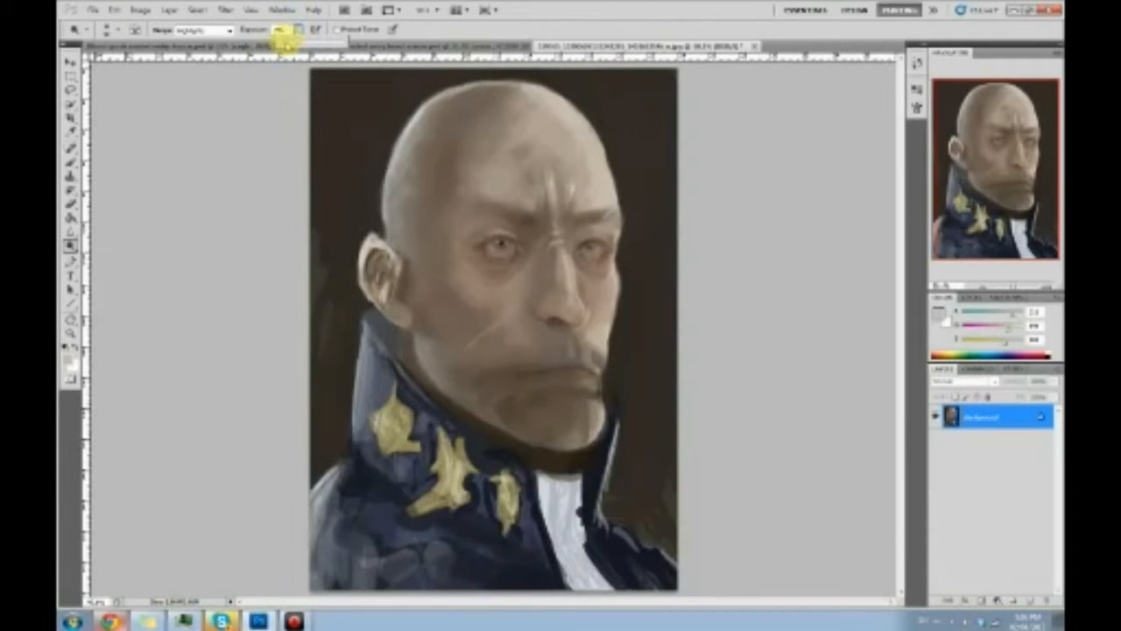
left_click(465, 333)
mouse_move(472, 342)
left_mouse_down()
mouse_move(452, 359)
mouse_move(509, 318)
left_mouse_up()
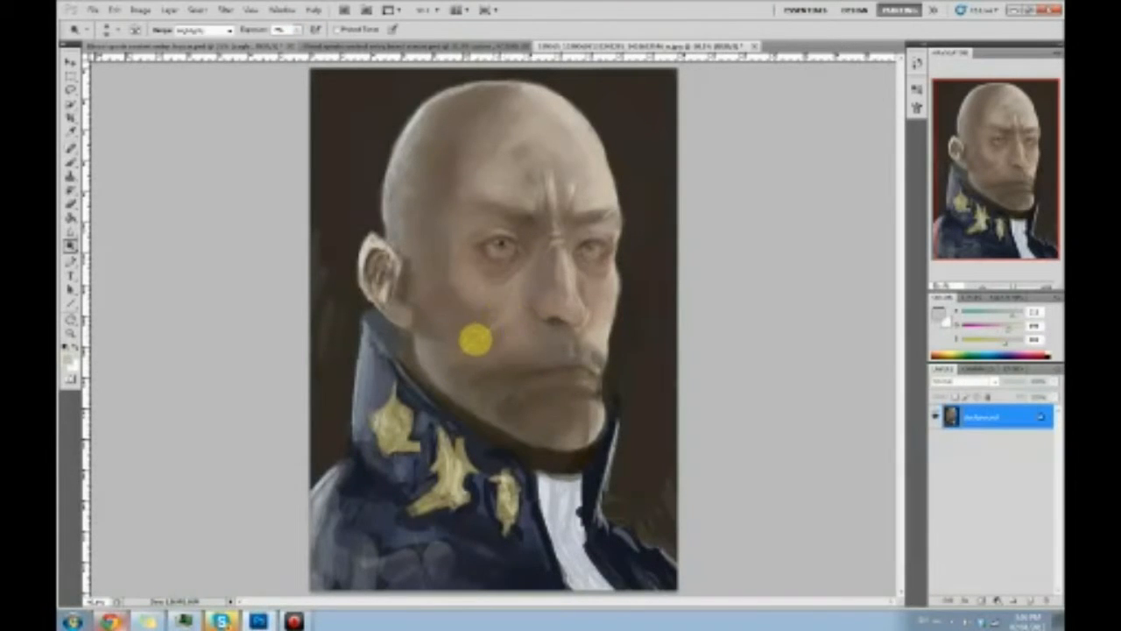
Shade along the cheek scar with darker skin tones sampled from the lower cheek
key("b")
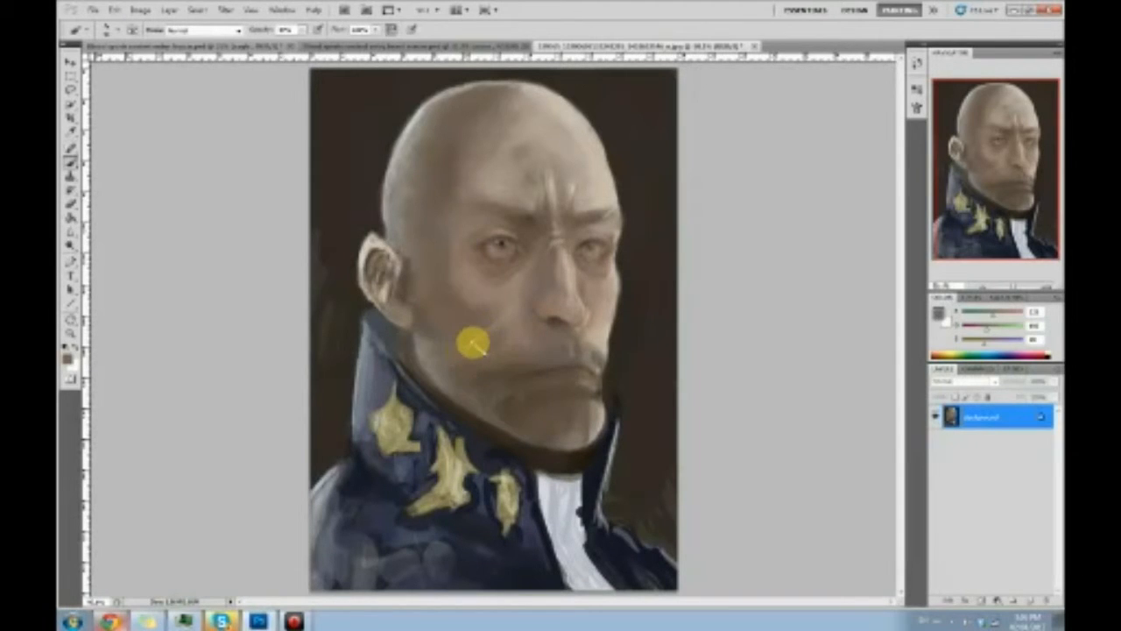
mouse_move(485, 332)
left_mouse_down()
mouse_move(462, 358)
mouse_move(526, 299)
mouse_move(512, 298)
mouse_move(522, 286)
mouse_move(495, 260)
mouse_move(448, 163)
mouse_move(512, 233)
mouse_move(516, 303)
mouse_move(487, 329)
mouse_move(499, 263)
mouse_move(466, 203)
mouse_move(516, 306)
mouse_move(500, 324)
mouse_move(528, 300)
mouse_move(545, 242)
mouse_move(633, 191)
mouse_move(604, 191)
mouse_move(495, 322)
mouse_move(534, 295)
mouse_move(550, 217)
mouse_move(528, 257)
mouse_move(527, 293)
mouse_move(514, 297)
mouse_move(518, 288)
mouse_move(512, 301)
mouse_move(528, 275)
mouse_move(529, 303)
mouse_move(477, 330)
mouse_move(473, 373)
left_mouse_up()
left_click(473, 372, "alt")
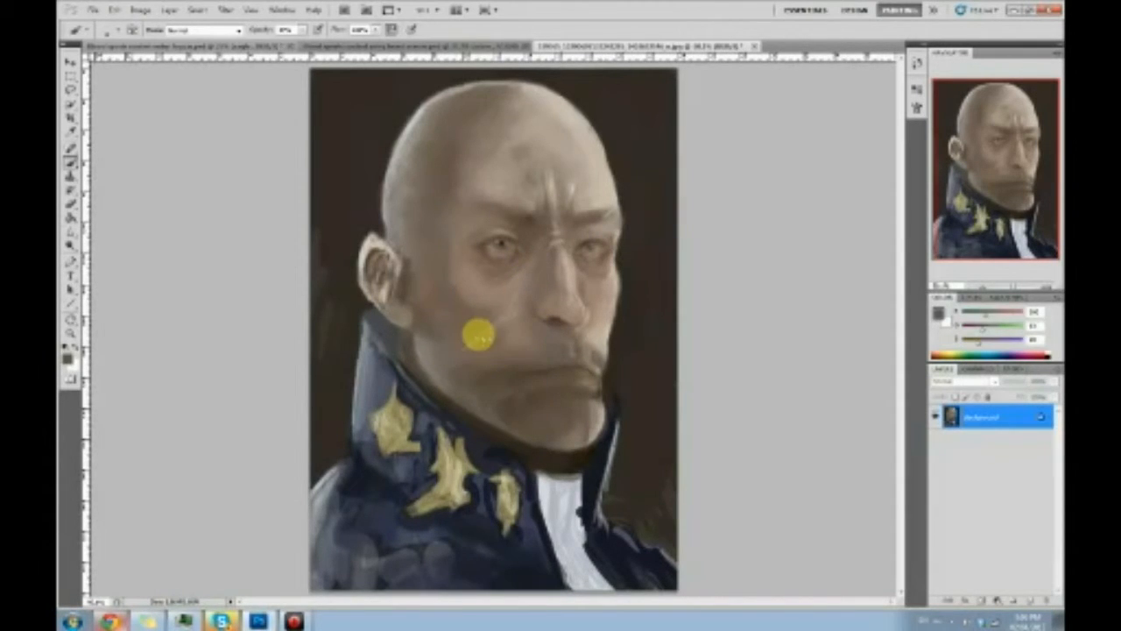
left_click_drag(477, 331, 485, 330)
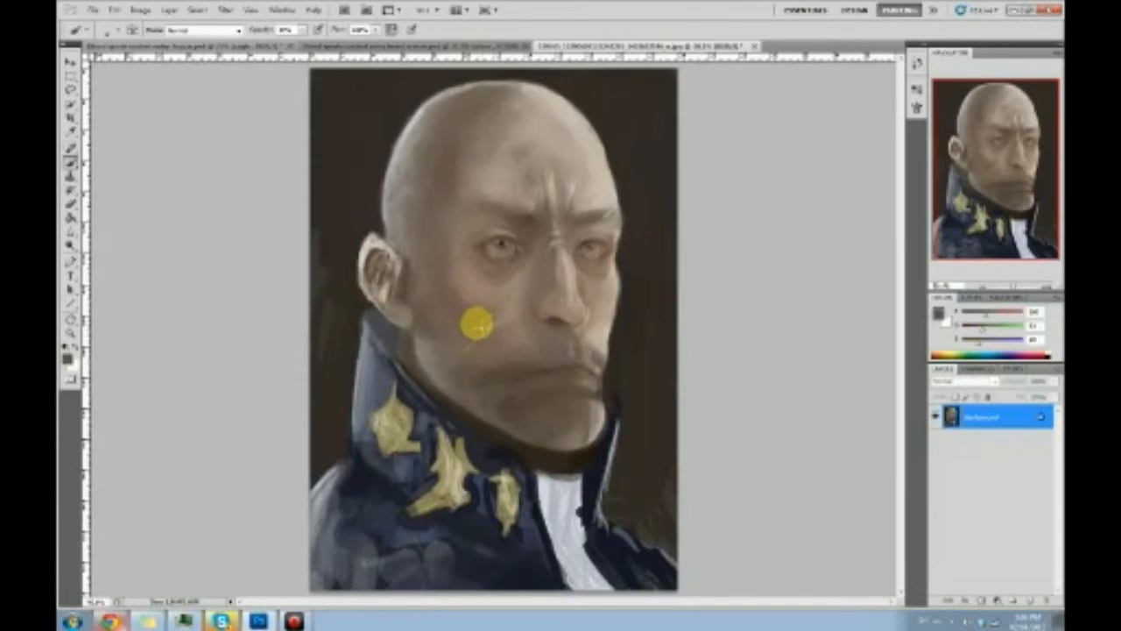
mouse_move(461, 344)
left_mouse_down()
mouse_move(475, 329)
mouse_move(465, 353)
mouse_move(485, 339)
left_mouse_up()
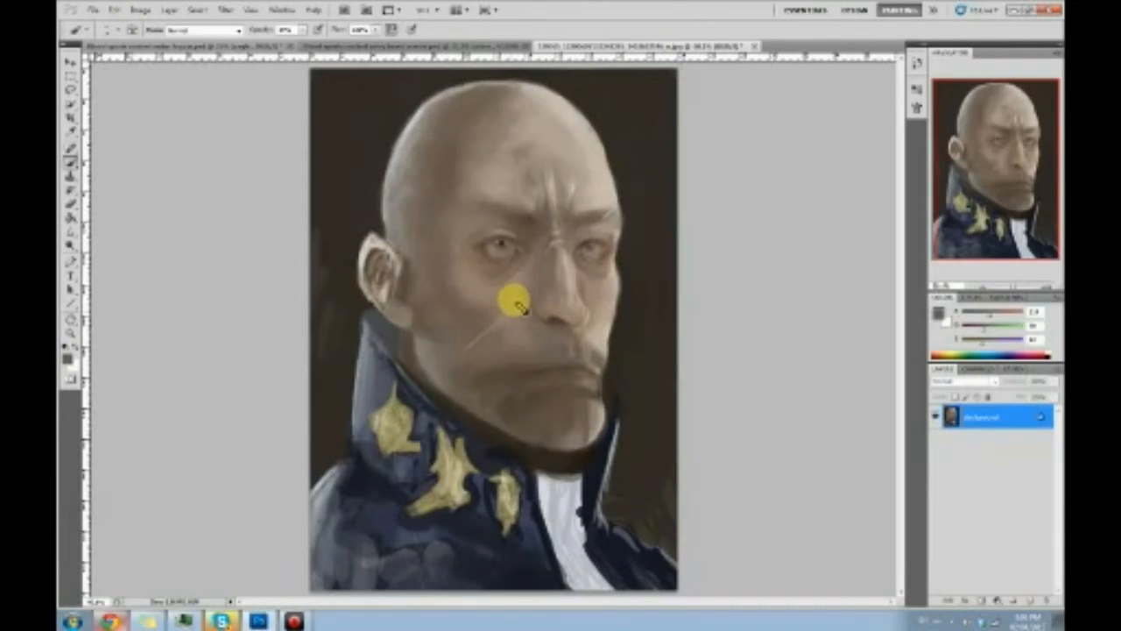
Refine the scar's upper end and repaint the cheek below the near eye with sampled skin tones
left_click(526, 303, "alt")
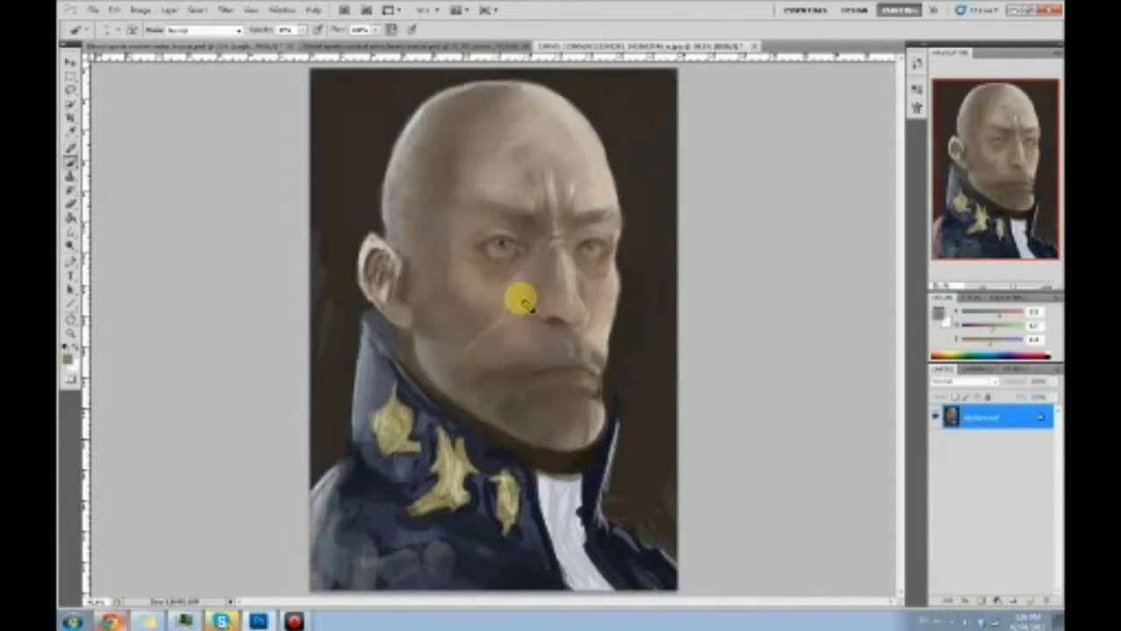
left_click(517, 304, "alt")
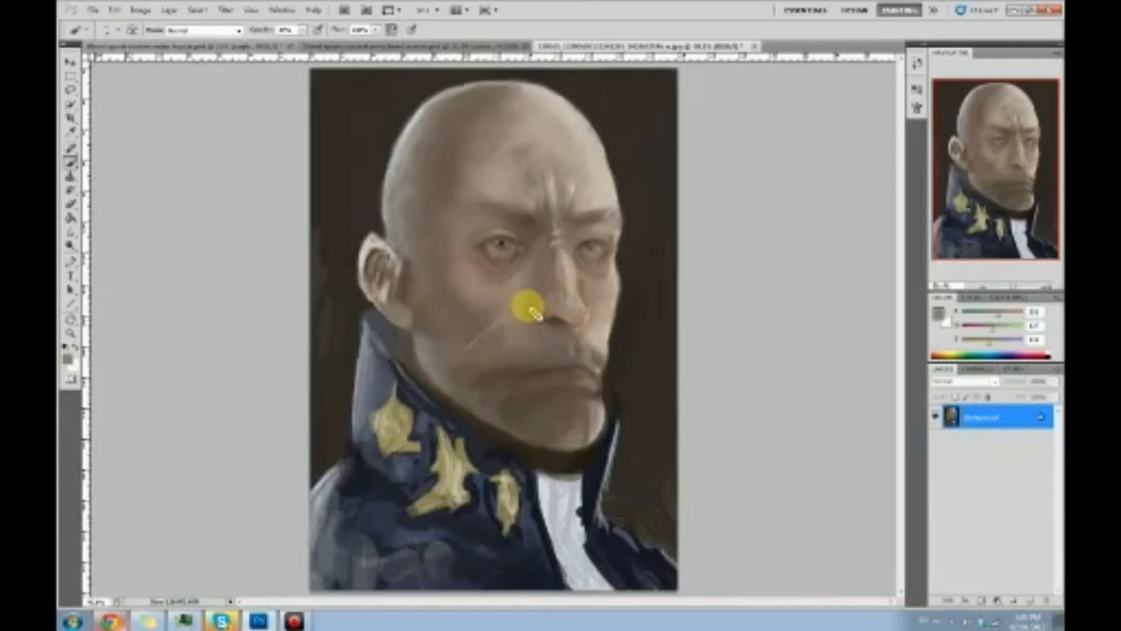
left_click_drag(505, 317, 519, 304)
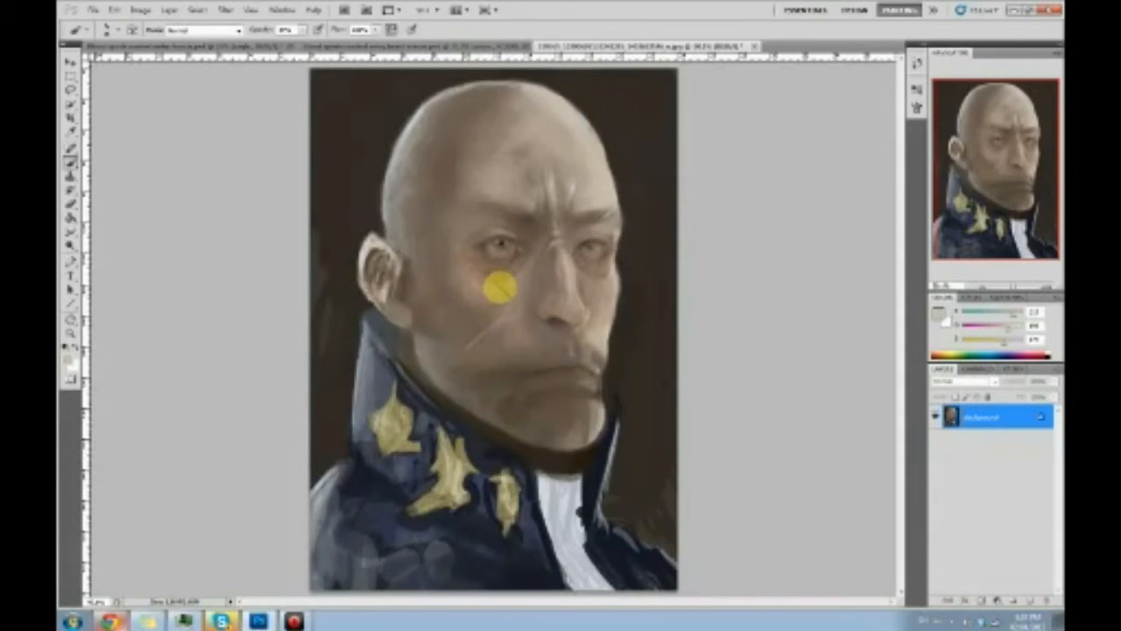
left_click(513, 282, "alt")
left_click_drag(493, 305, 466, 269)
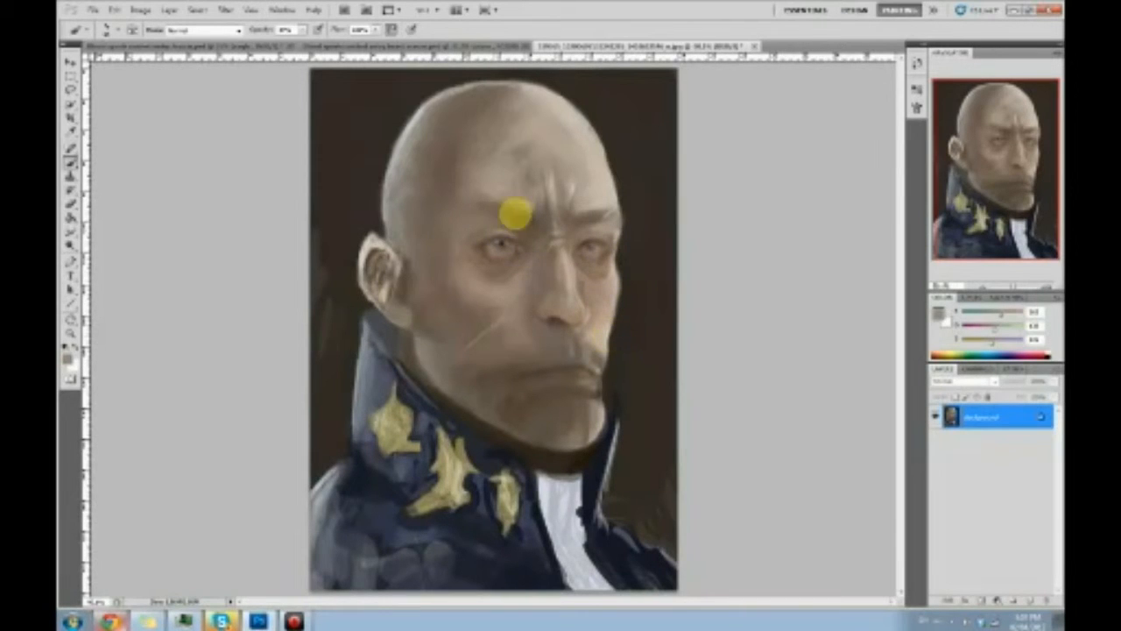
Reshape the mouth, far jaw edge and chin with the Liquify filter after adjusting its brush size
left_click(225, 10)
left_click(250, 77)
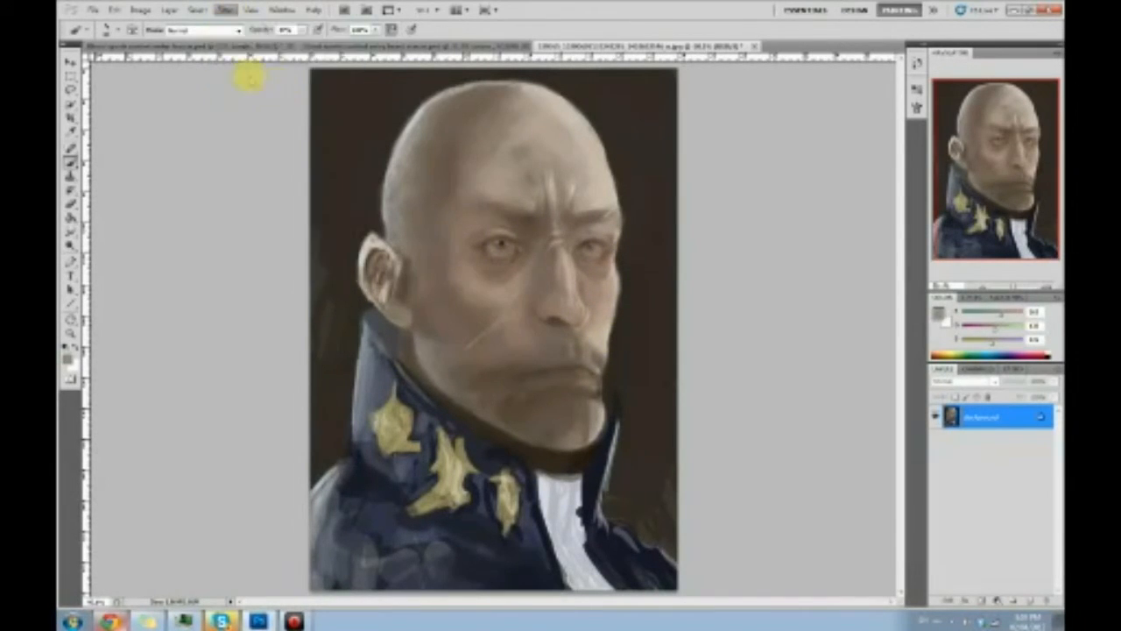
left_click(1009, 100)
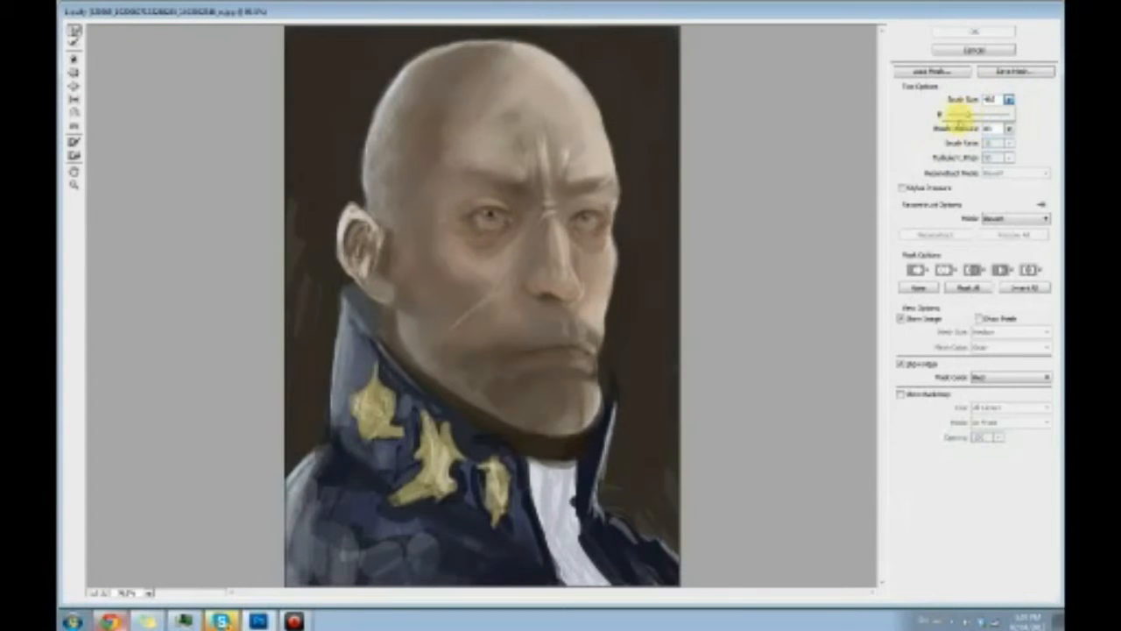
left_click(960, 115)
left_click(529, 359)
mouse_move(531, 358)
left_mouse_down()
mouse_move(592, 350)
mouse_move(612, 332)
mouse_move(546, 342)
mouse_move(569, 345)
mouse_move(588, 418)
mouse_move(607, 388)
mouse_move(604, 379)
mouse_move(593, 419)
mouse_move(564, 443)
mouse_move(493, 436)
mouse_move(455, 404)
mouse_move(544, 434)
mouse_move(599, 409)
left_mouse_up()
left_click(973, 32)
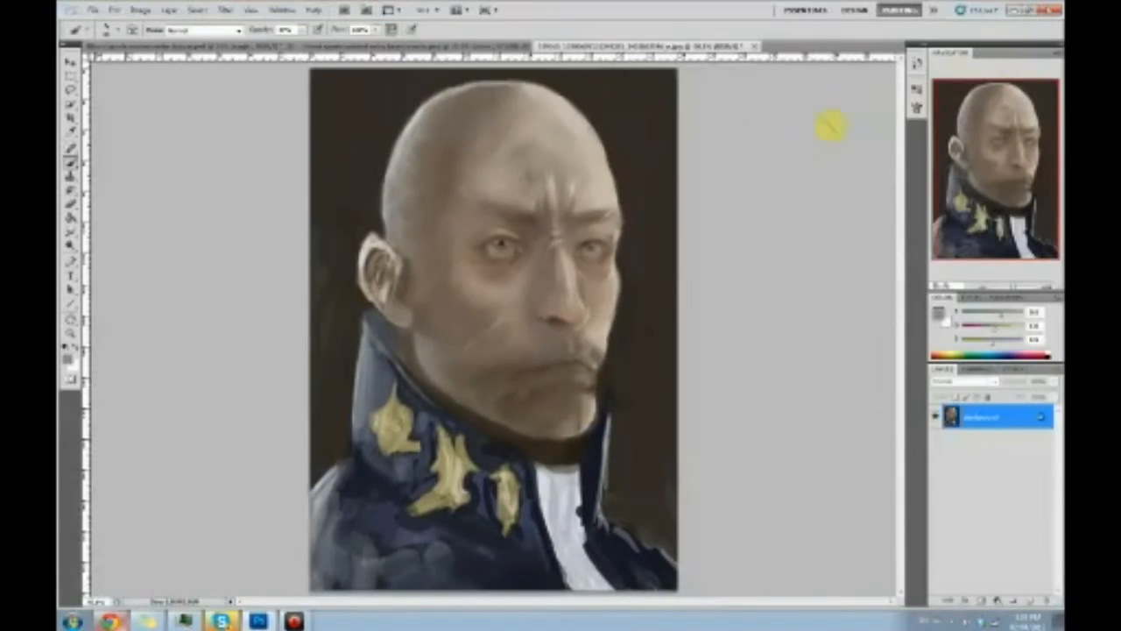
Paint over the mouth and moustache with sampled skin tones and clean the far cheek's edge with the background colour
left_click(569, 365, "alt")
mouse_move(566, 365)
left_mouse_down()
mouse_move(534, 379)
mouse_move(546, 393)
mouse_move(611, 366)
left_mouse_up()
left_click(627, 358, "alt")
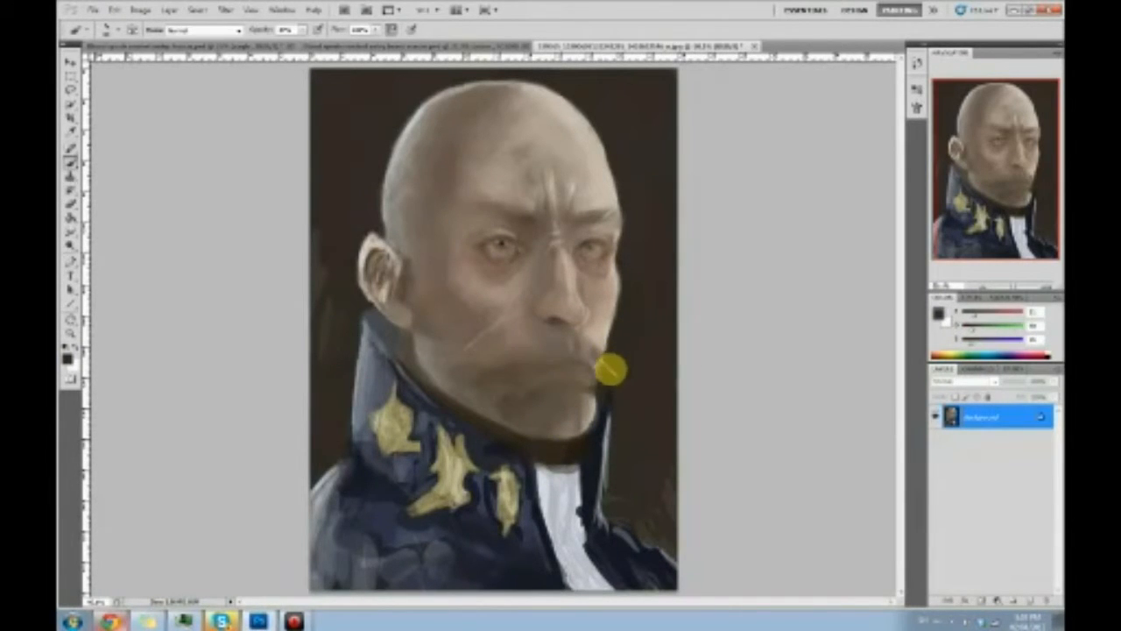
left_click(593, 338, "alt")
mouse_move(574, 368)
left_mouse_down()
mouse_move(529, 383)
mouse_move(534, 367)
mouse_move(553, 377)
mouse_move(551, 394)
mouse_move(566, 393)
mouse_move(581, 387)
mouse_move(541, 368)
mouse_move(549, 361)
mouse_move(486, 386)
mouse_move(550, 374)
mouse_move(518, 404)
mouse_move(560, 388)
mouse_move(547, 395)
mouse_move(579, 397)
mouse_move(560, 417)
mouse_move(546, 352)
mouse_move(529, 352)
mouse_move(556, 345)
mouse_move(495, 383)
mouse_move(583, 368)
mouse_move(629, 256)
mouse_move(601, 223)
mouse_move(586, 243)
mouse_move(606, 221)
left_mouse_up()
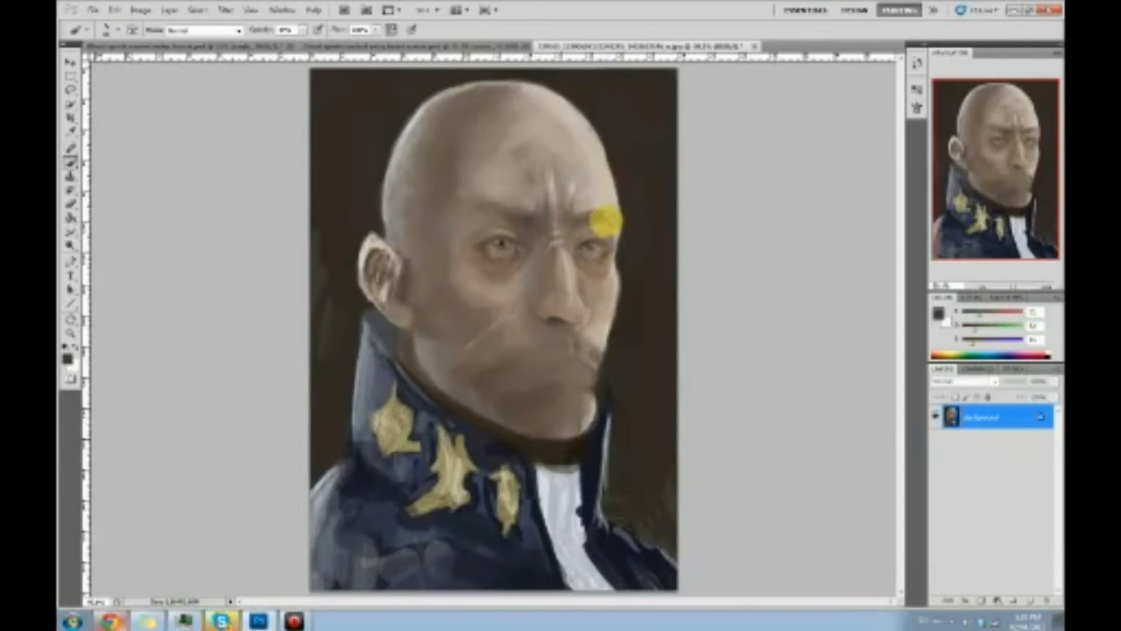
Adjust the brush opacity and paint dark accents around the far side of the mouth and the lower cheek contour
left_click_drag(302, 30, 318, 38)
mouse_move(599, 297)
left_mouse_down()
mouse_move(522, 368)
mouse_move(614, 344)
mouse_move(527, 376)
mouse_move(576, 357)
left_mouse_up()
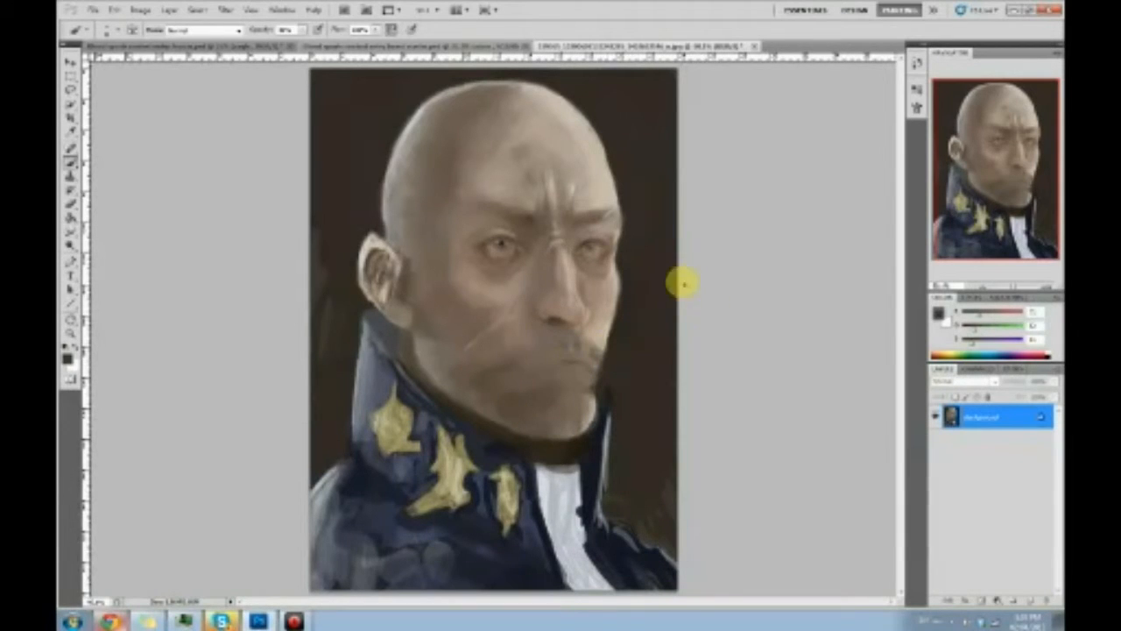
mouse_move(581, 328)
left_mouse_down()
mouse_move(573, 363)
mouse_move(592, 351)
mouse_move(553, 335)
mouse_move(558, 353)
mouse_move(591, 341)
left_mouse_up()
key("bracketright")
mouse_move(617, 357)
left_mouse_down()
mouse_move(600, 349)
mouse_move(604, 332)
left_mouse_up()
Blend the far cheek, mouth corner and chin using light and mid skin tones sampled around them
left_click(599, 334, "alt")
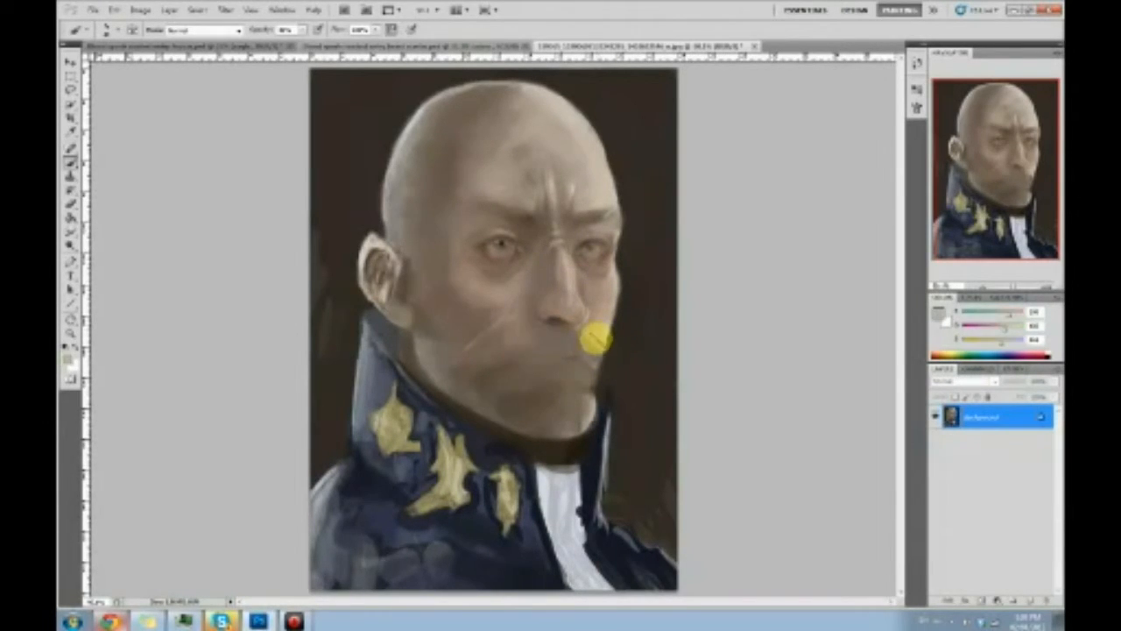
left_click(601, 331, "alt")
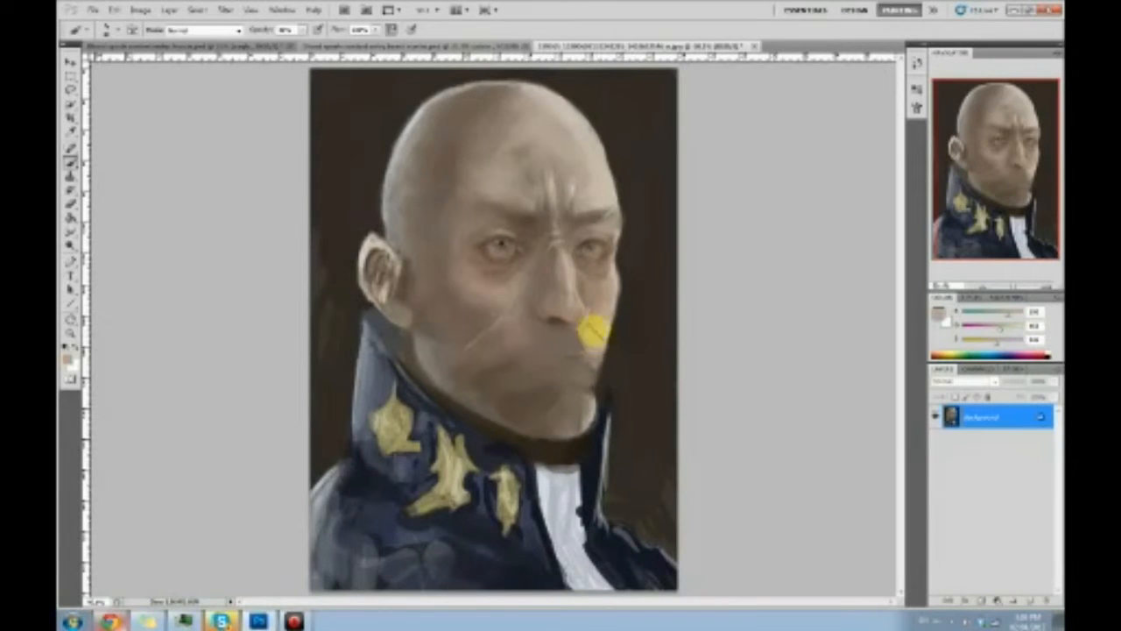
left_click(583, 395, "alt")
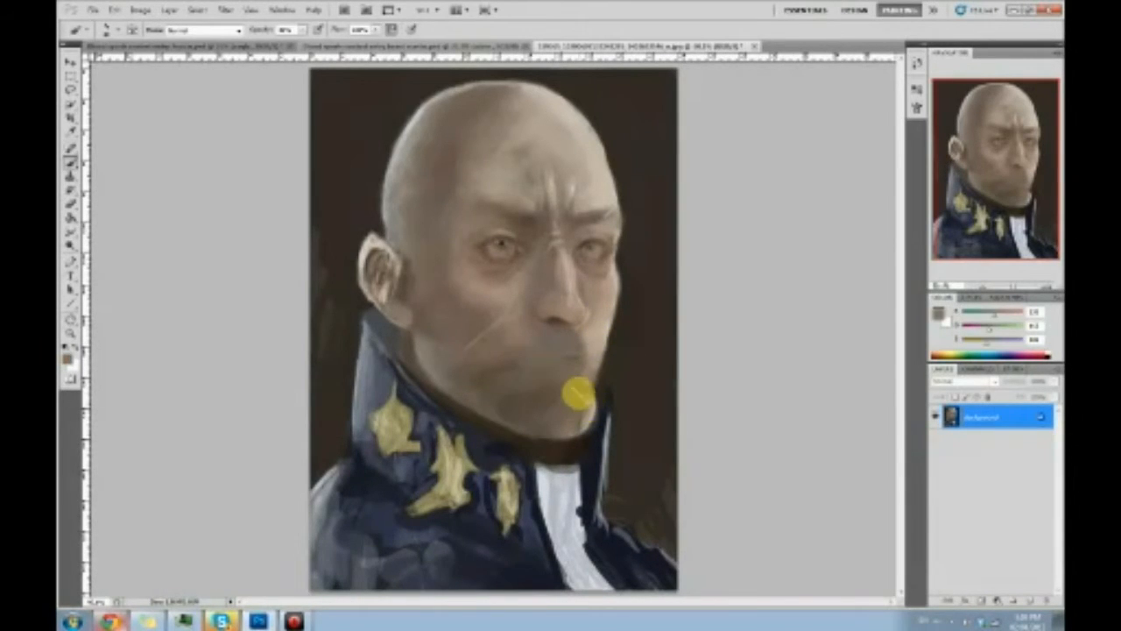
left_click(579, 396, "alt")
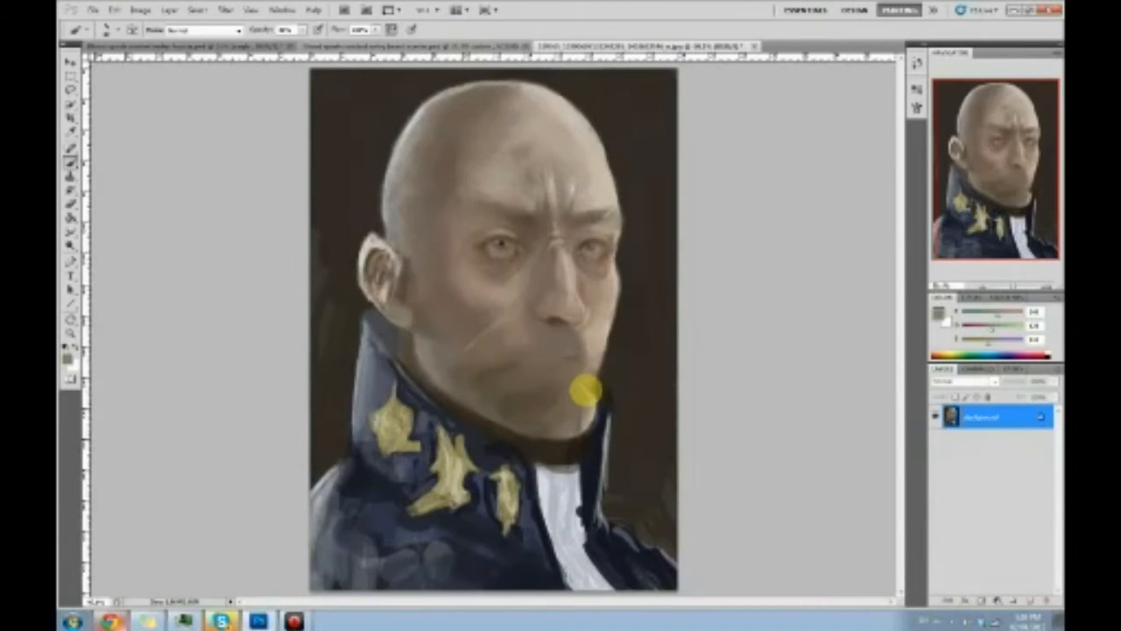
left_click(580, 369, "alt")
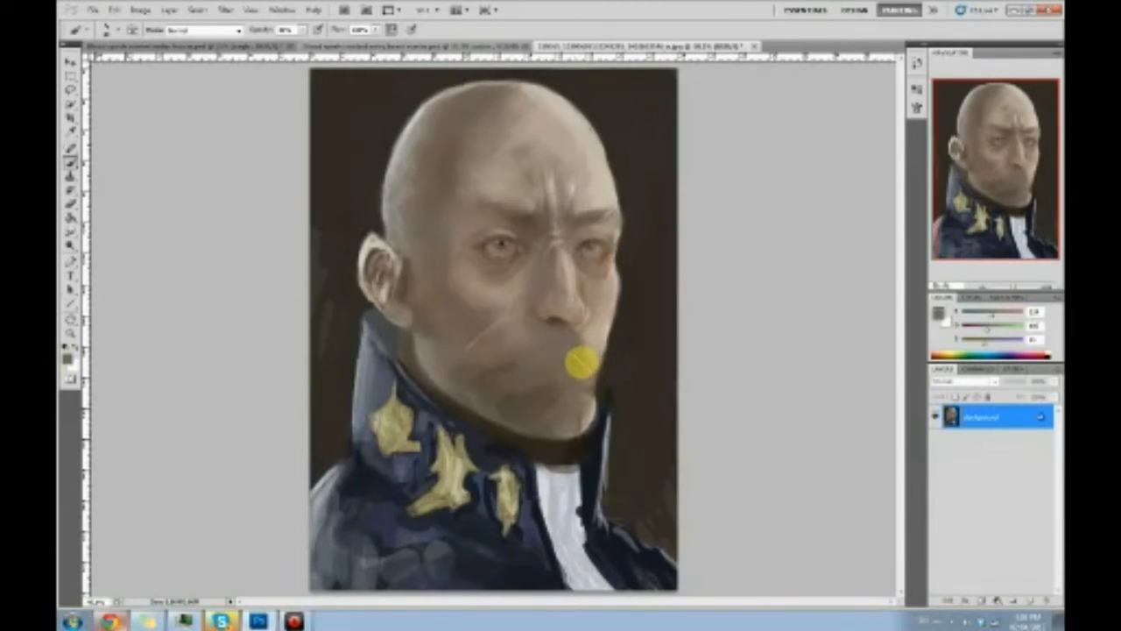
Repaint the upper lip area beneath the nose, blending light and shadow tones sampled from the surrounding skin
left_click(480, 198, "alt")
left_click_drag(557, 330, 574, 347)
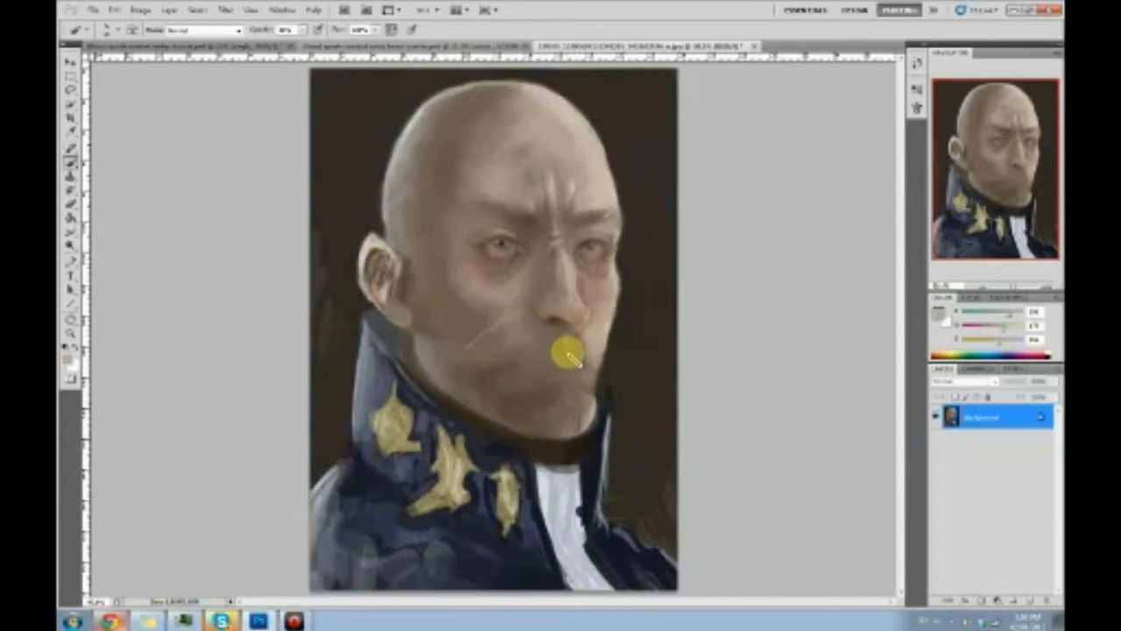
left_click(565, 345, "alt")
left_click(565, 343, "alt")
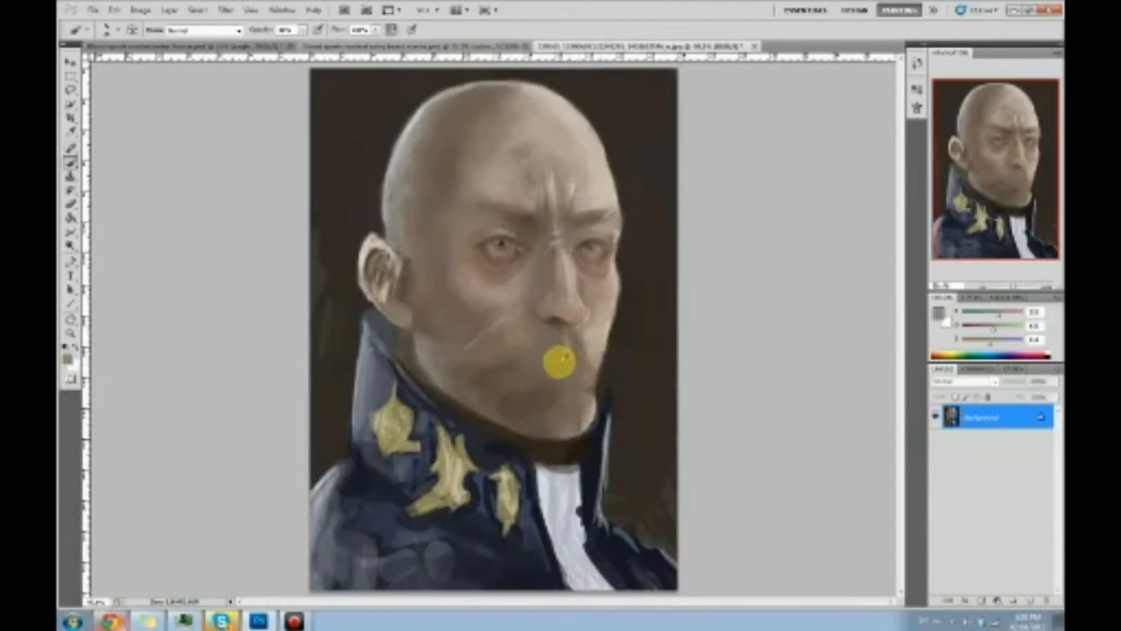
left_click(565, 352, "alt")
left_click(551, 357, "alt")
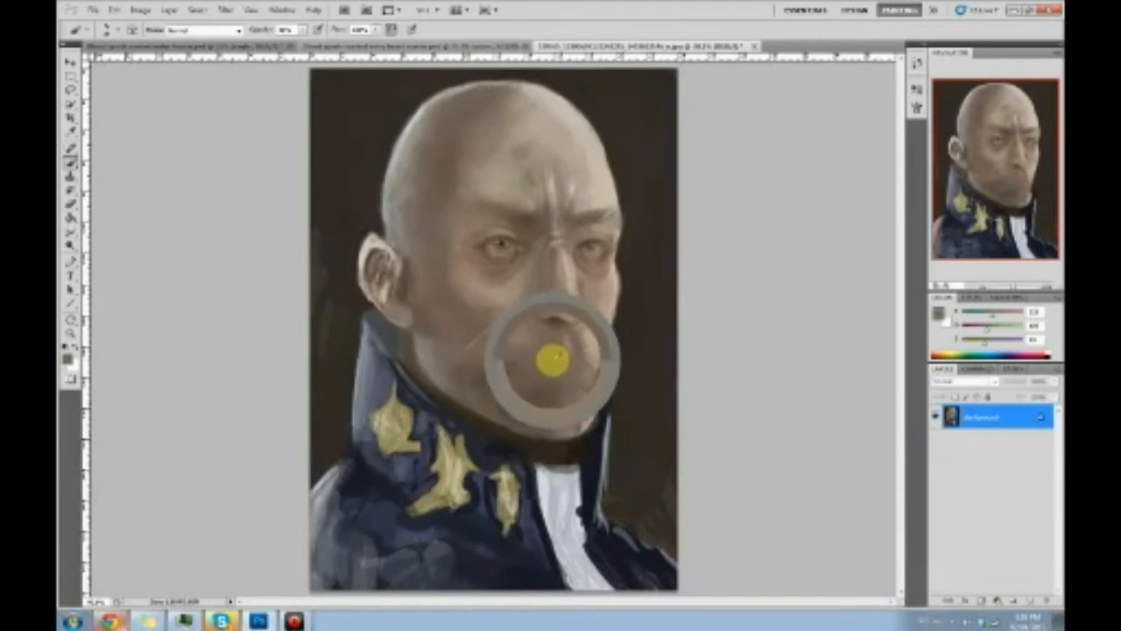
left_click(574, 357, "alt")
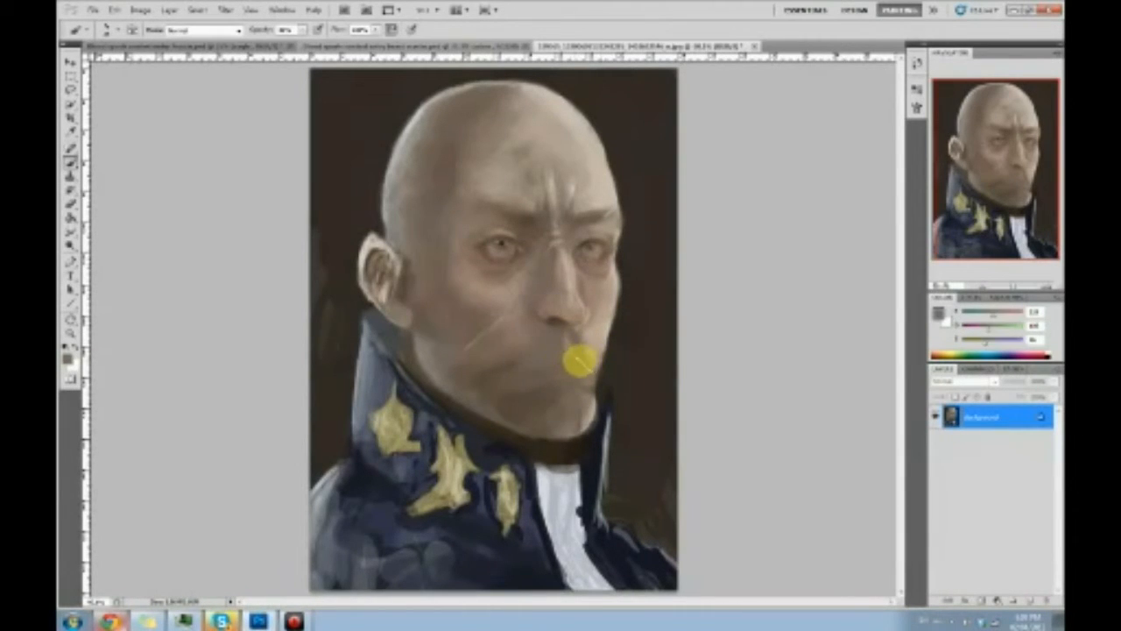
left_click(587, 340, "alt")
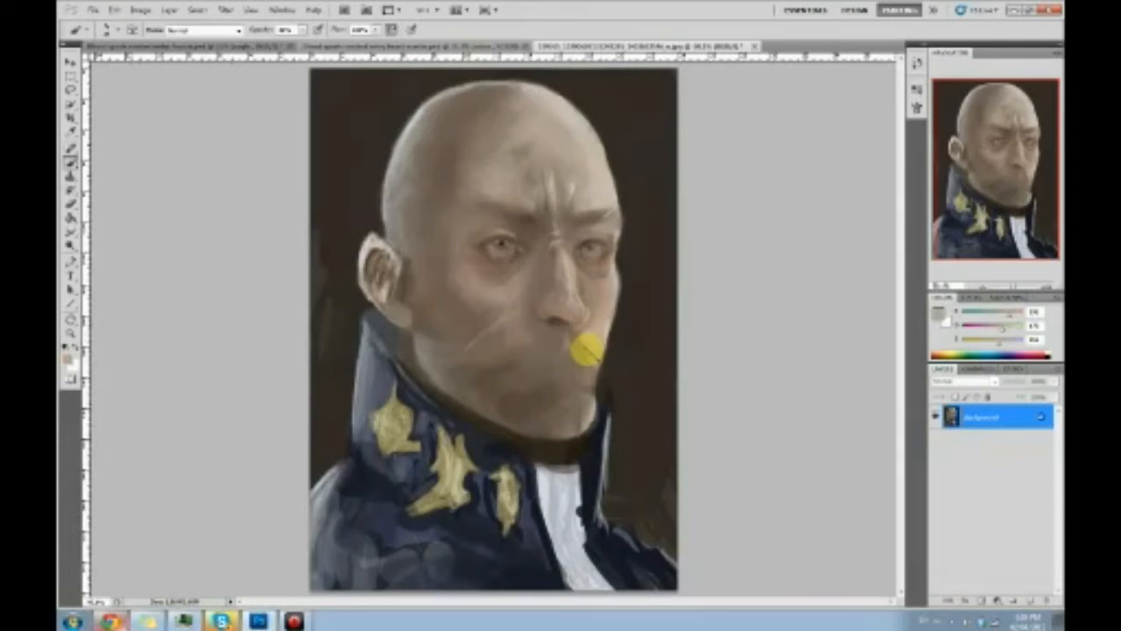
Rework the nose tip, nostrils and underside with sampled shadow and skin tones
left_click(567, 329, "alt")
left_click(546, 320, "alt")
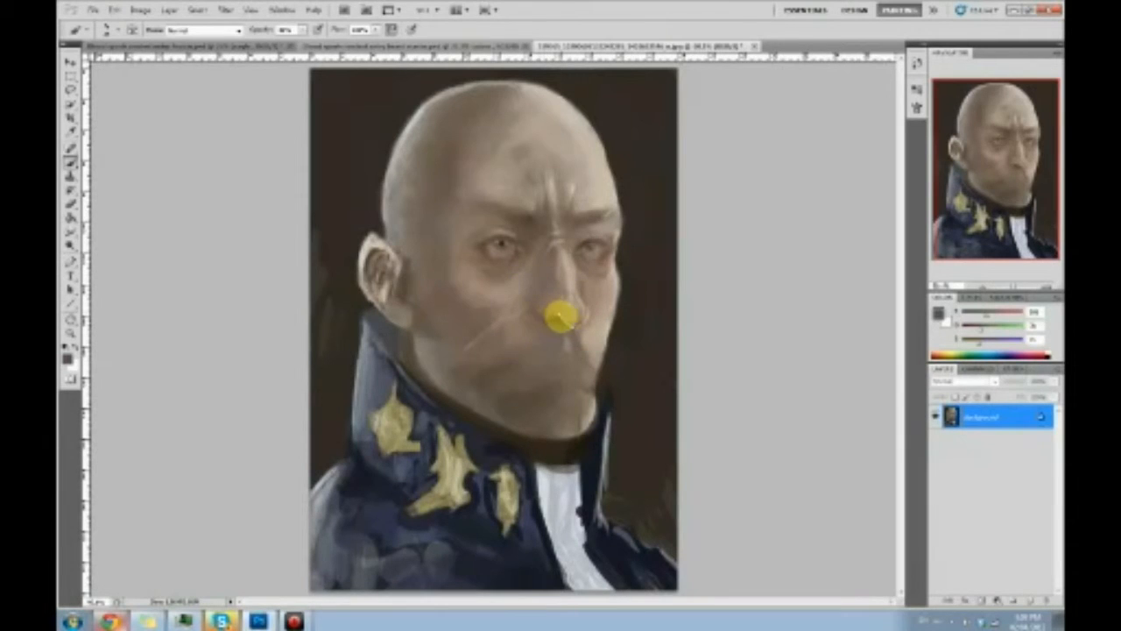
left_click(568, 318, "alt")
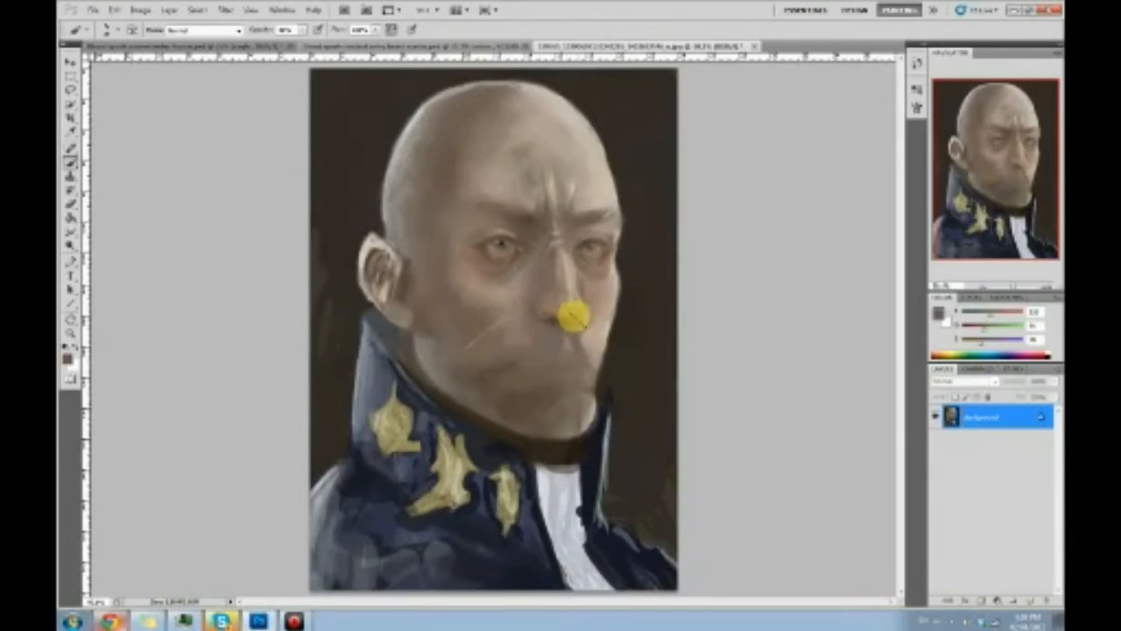
left_click(553, 289, "alt")
left_click(564, 322, "alt")
left_click(536, 317, "alt")
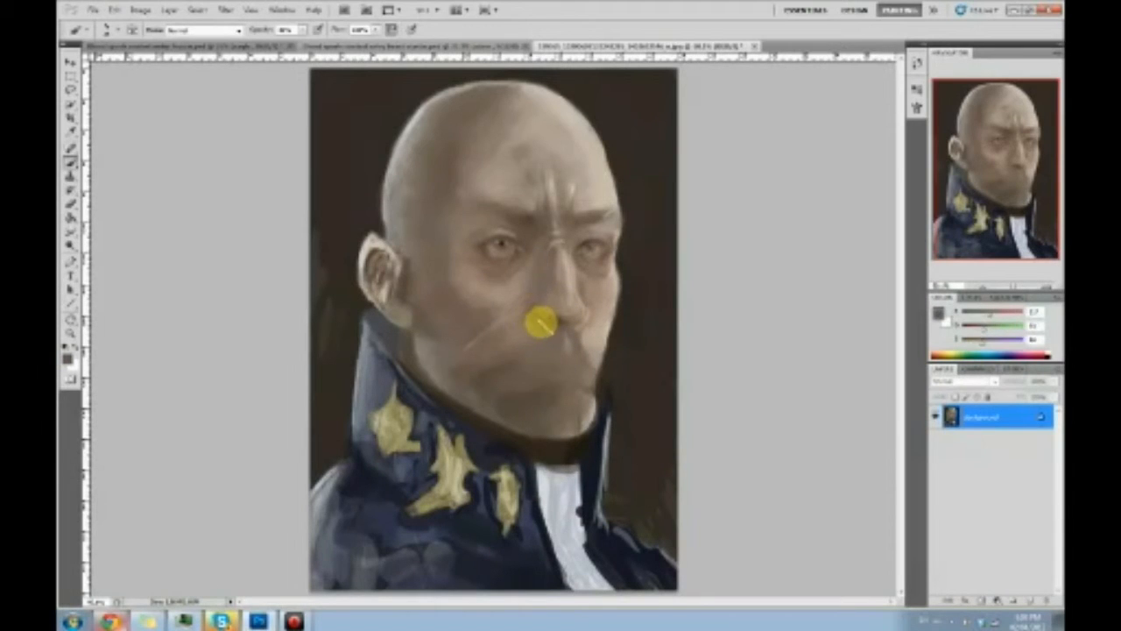
Shade the area beneath the nose and above the lip with sampled skin tones, and flip the canvas horizontally
left_click_drag(557, 324, 536, 337)
left_click(554, 319, "alt")
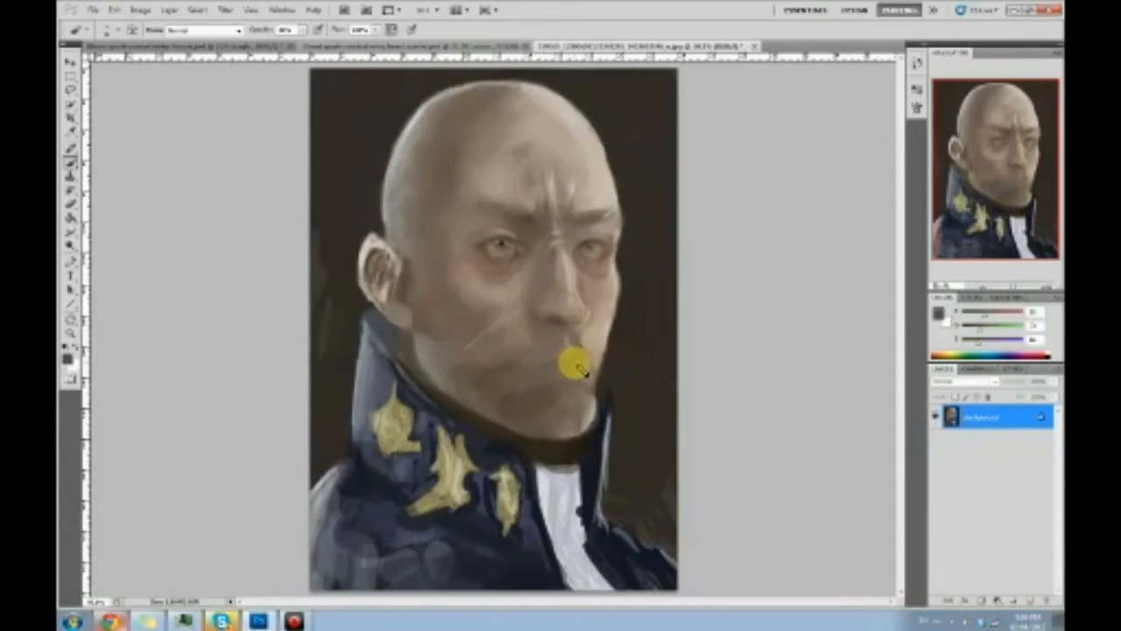
left_click(577, 356, "alt")
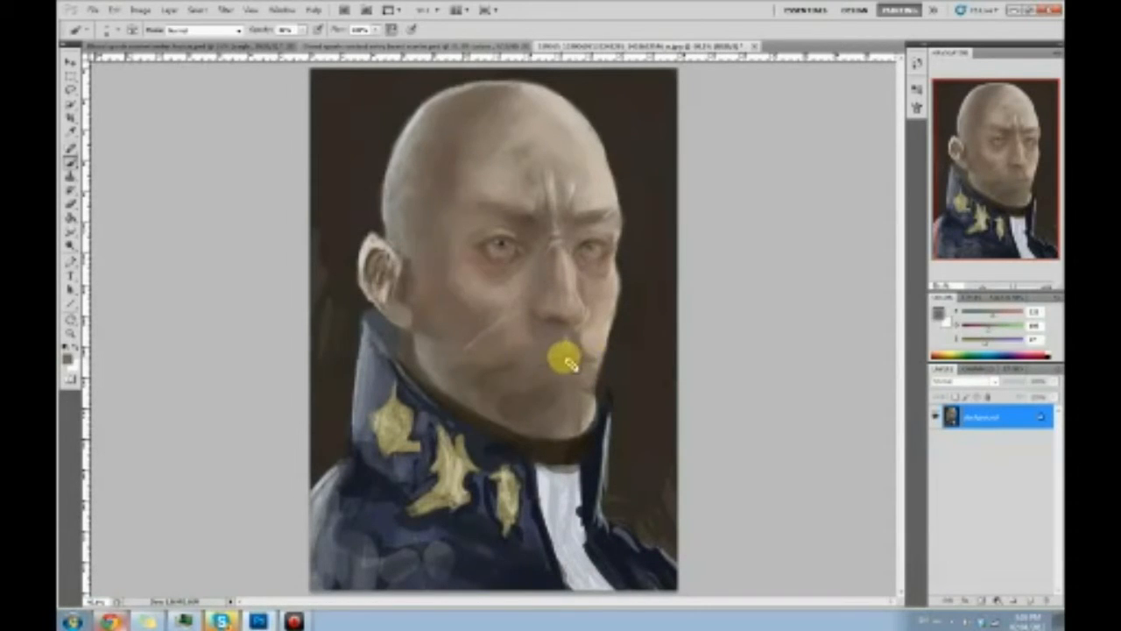
key("ctrl+shift+h")
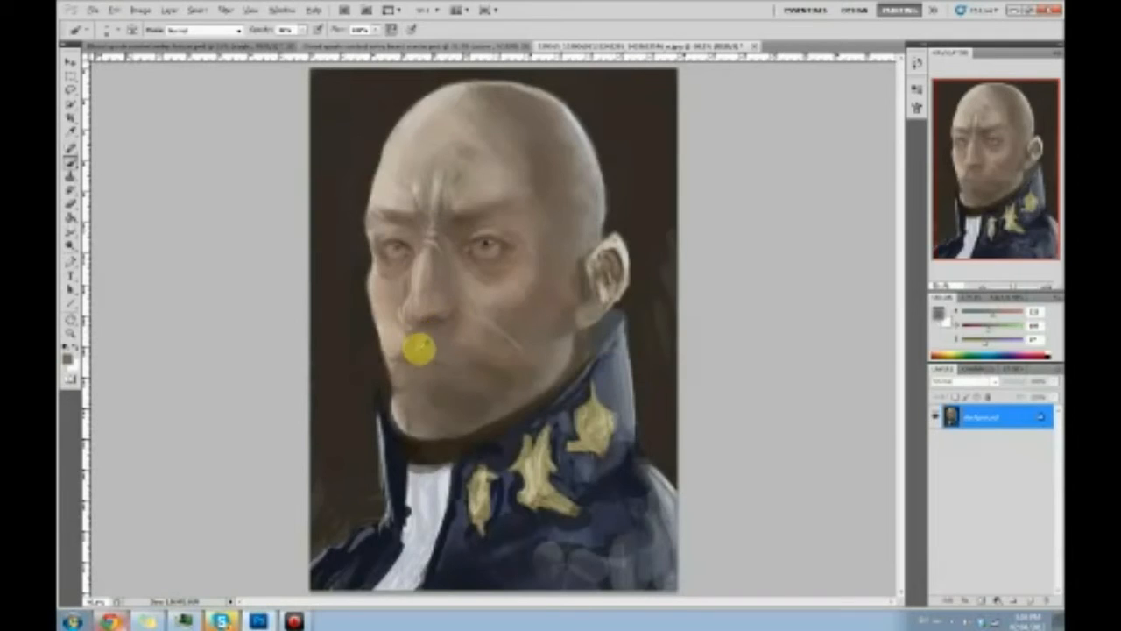
key("ctrl+shift+h")
key("ctrl+shift+h")
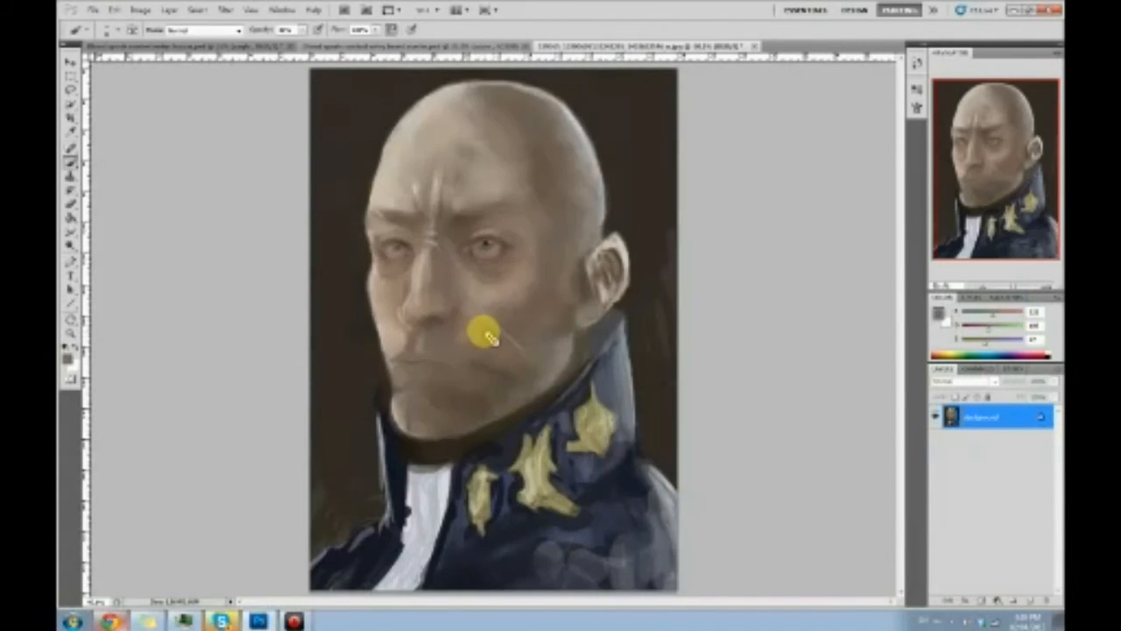
Repaint the lips and far mouth corner with light and shadow tones sampled from the surrounding skin
left_click(389, 355, "alt")
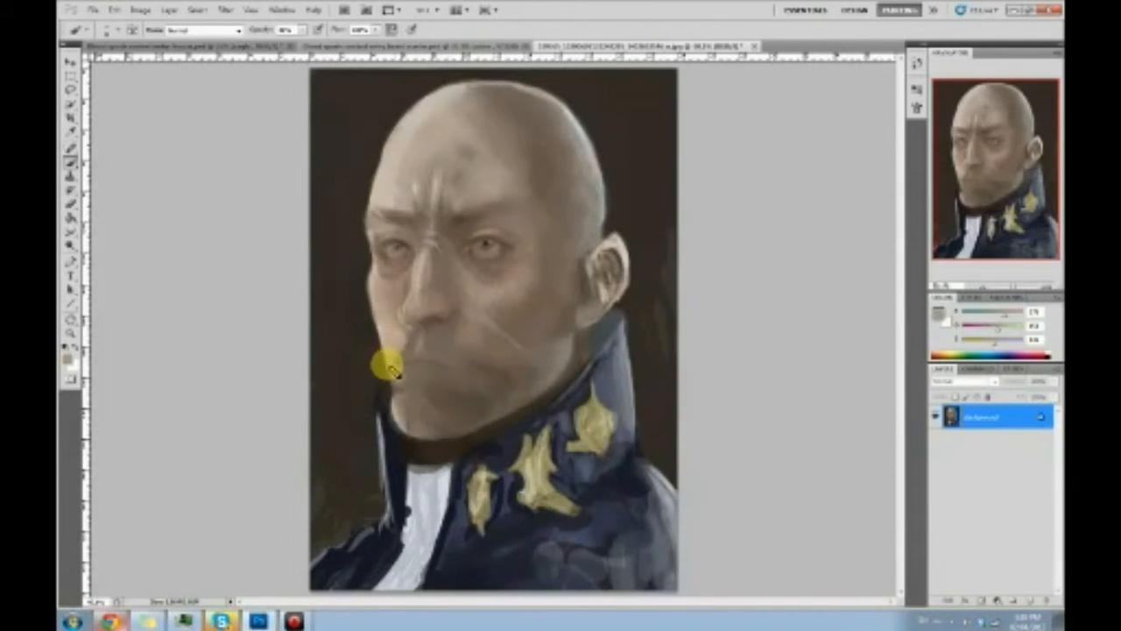
left_click(393, 368, "alt")
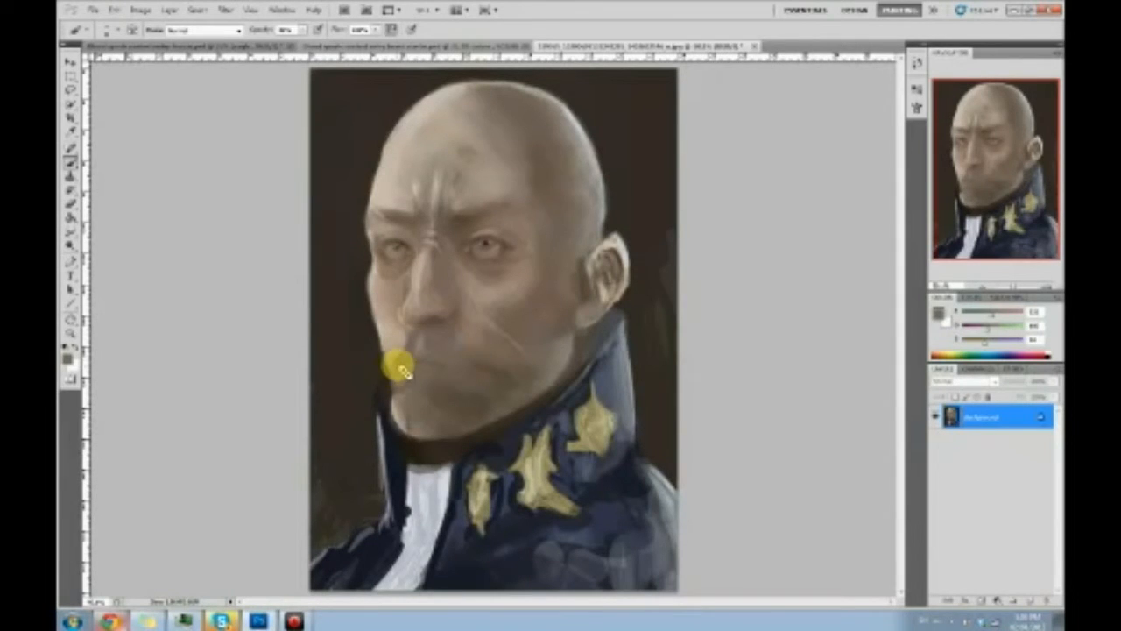
left_click(446, 388, "alt")
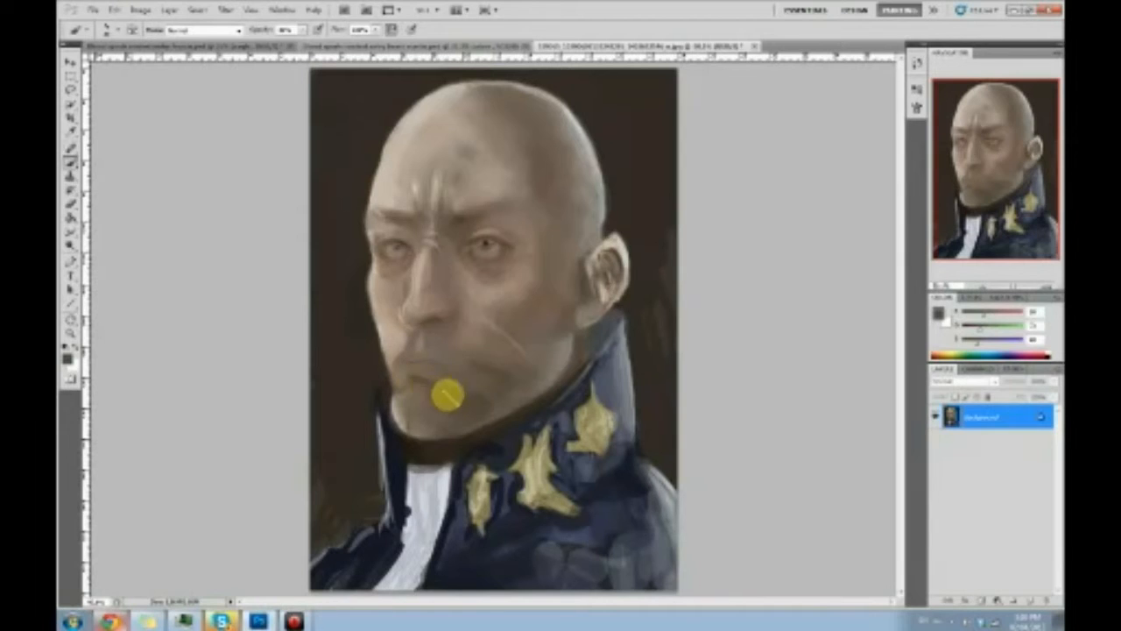
left_click(425, 370, "alt")
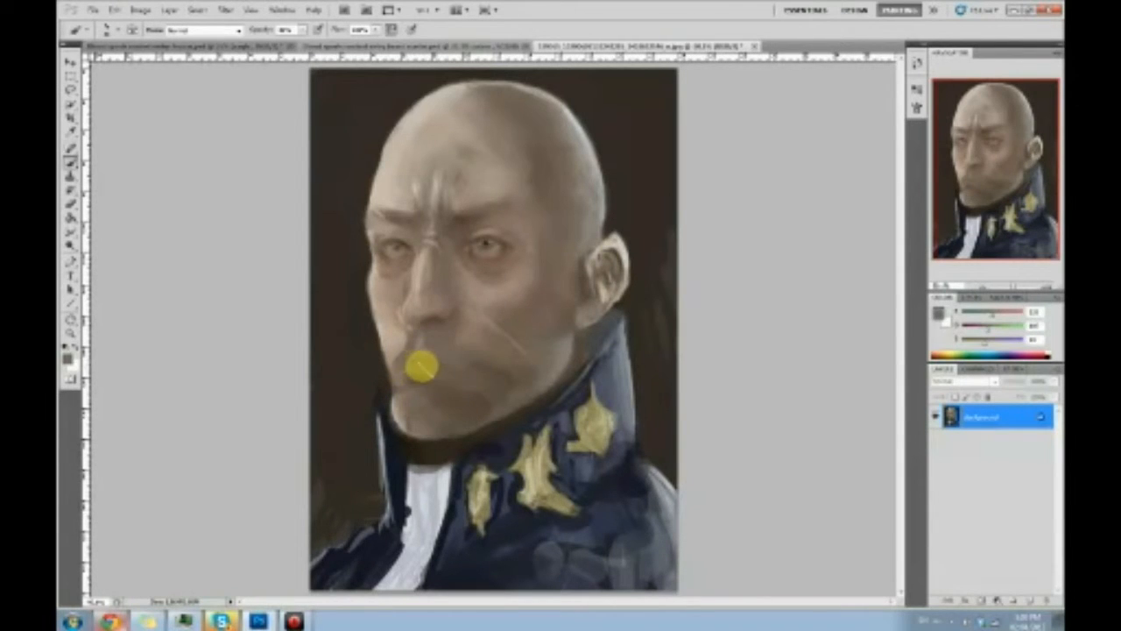
left_click(398, 353, "alt")
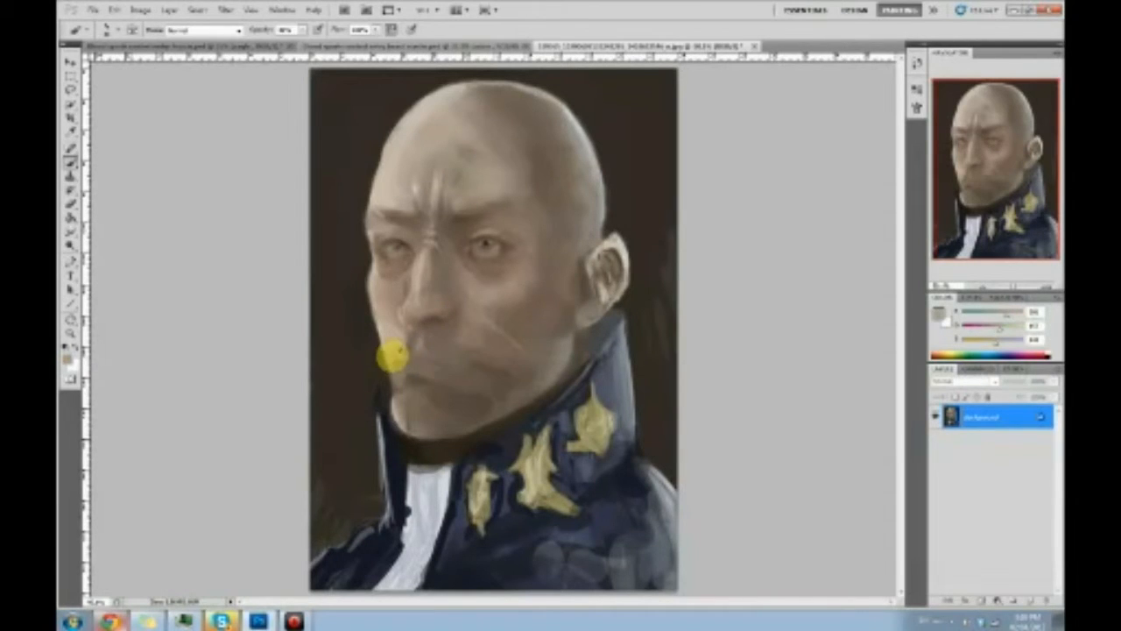
left_click(430, 362, "alt")
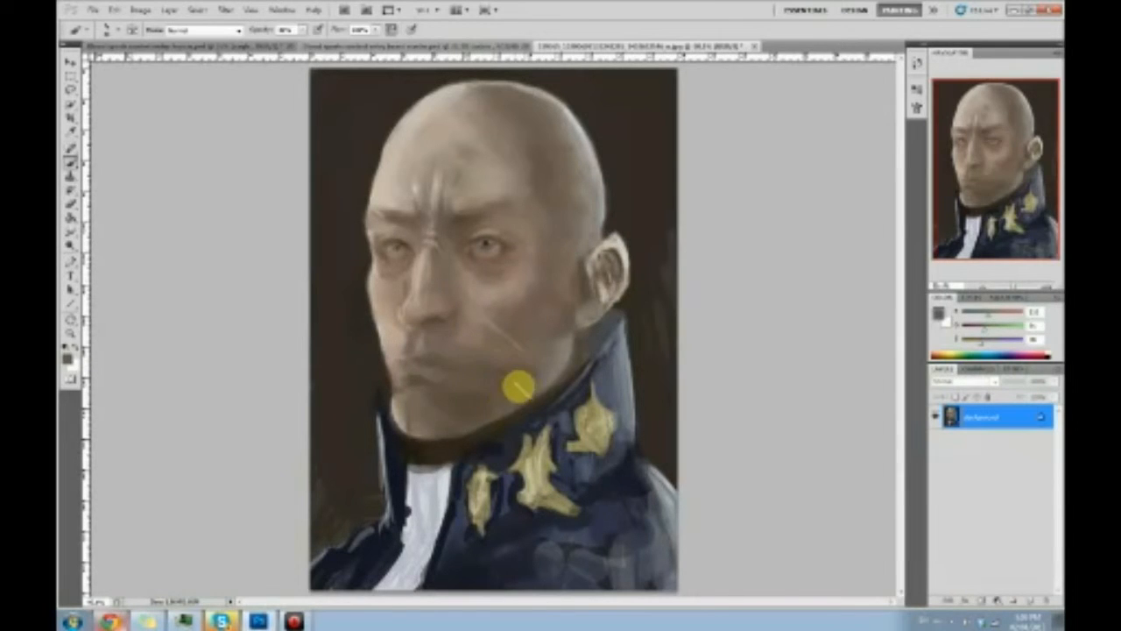
Smooth the near lower cheek, jaw and area below the lip using sampled shadow tones
left_click(543, 368)
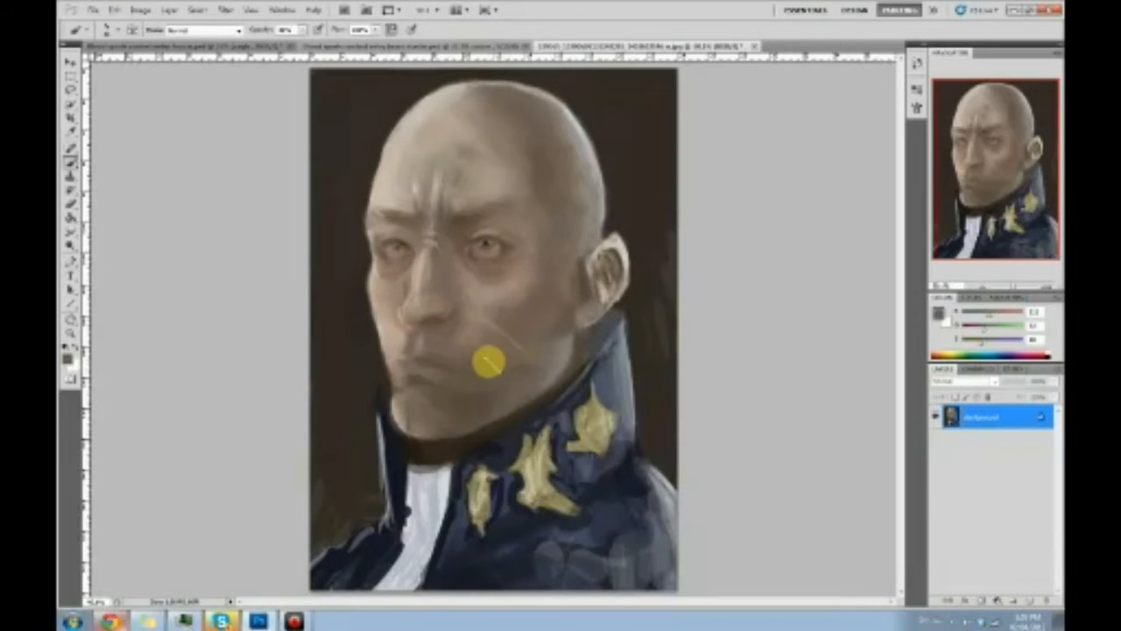
left_click(516, 380, "alt")
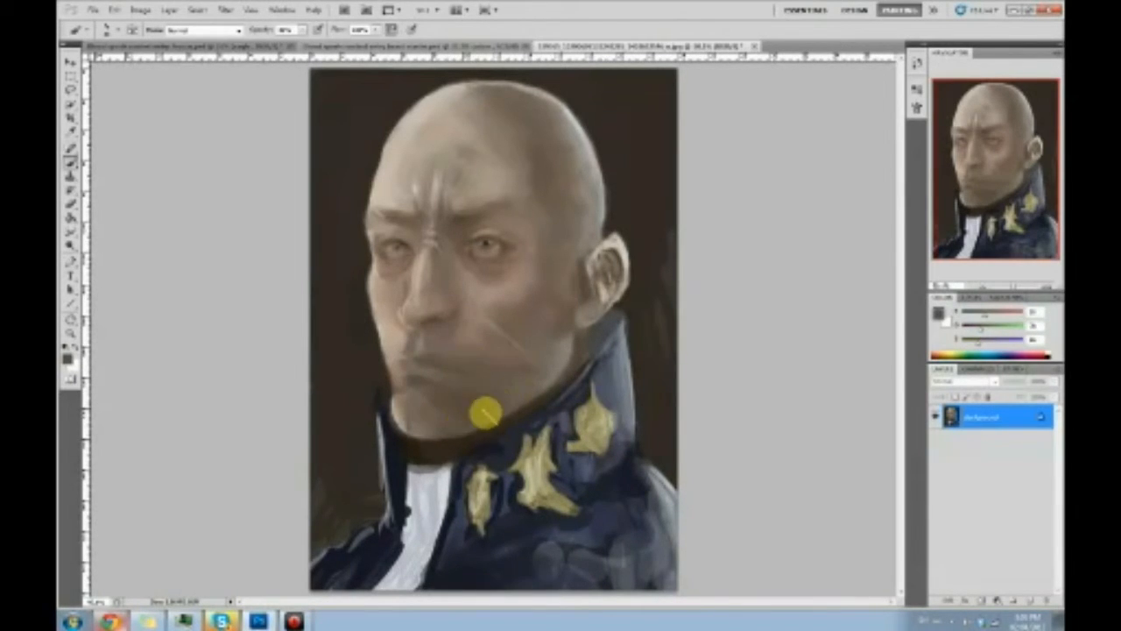
left_click(459, 407, "alt")
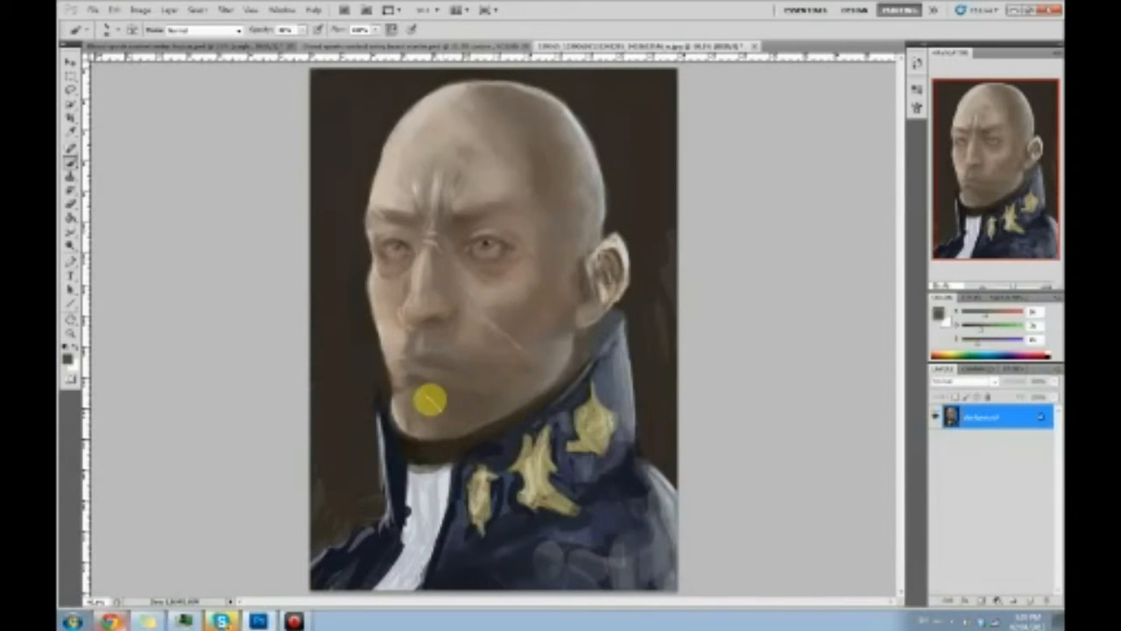
left_click(420, 401, "alt")
Refine the far edge of the chin against the background and collar, alternating sampled skin and dark background tones
left_click(396, 406, "alt")
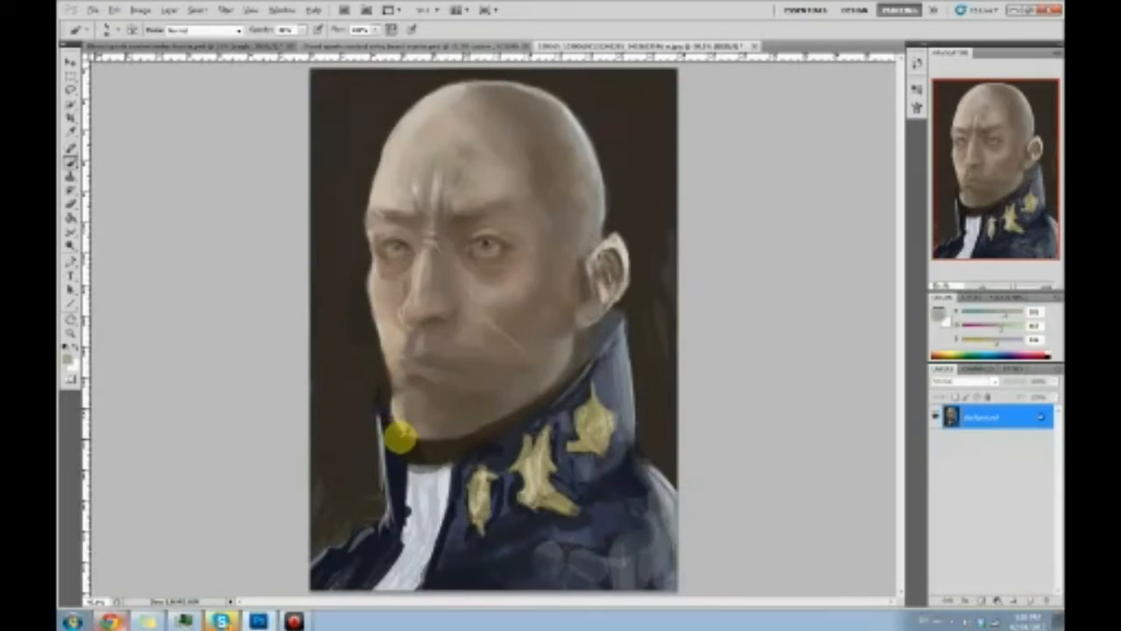
left_click(382, 390, "alt")
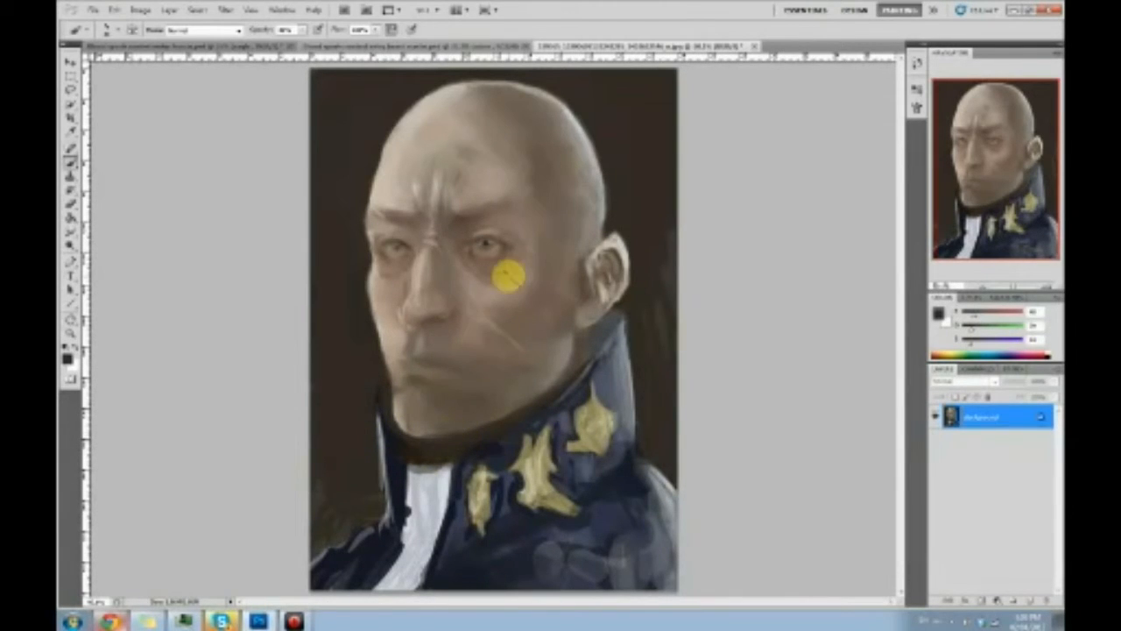
left_click(406, 393, "alt")
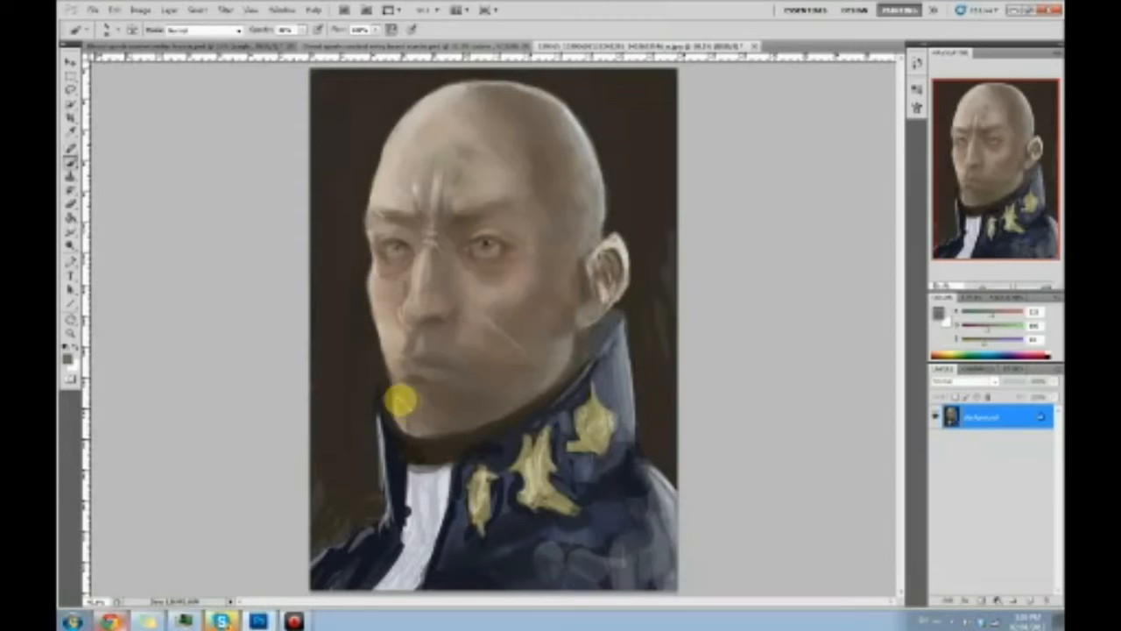
left_click(390, 333, "alt")
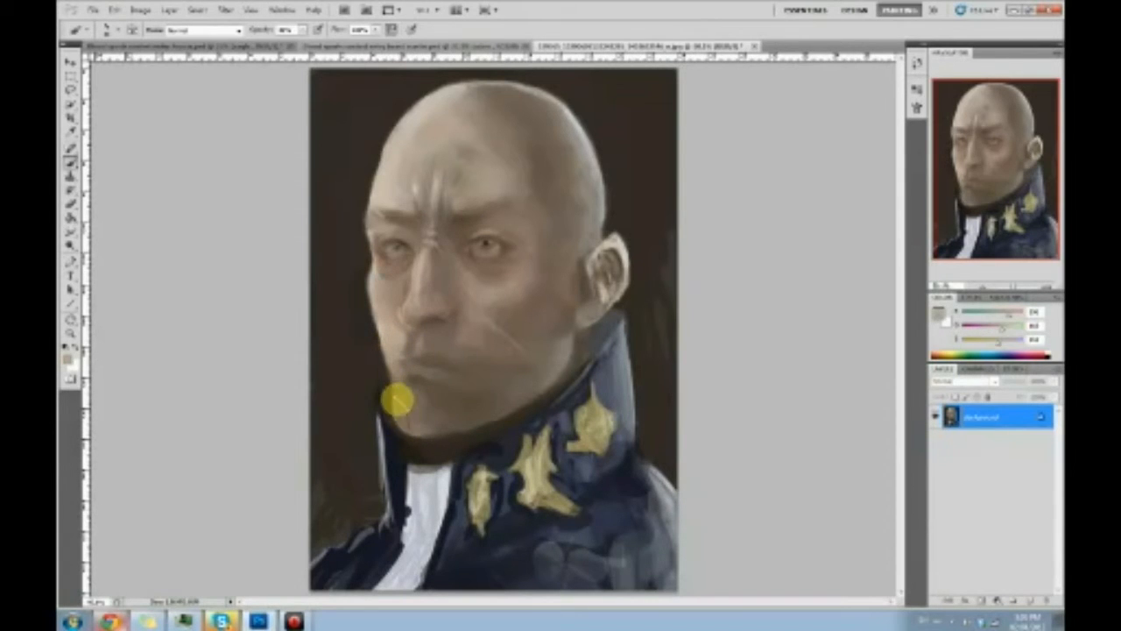
left_click(382, 390, "alt")
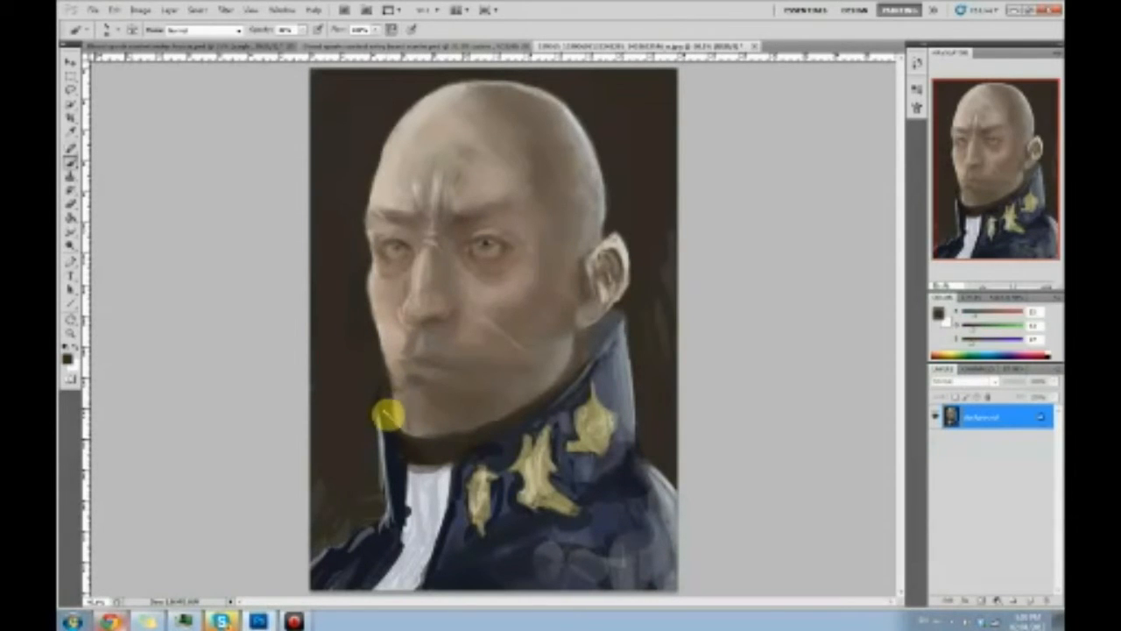
left_click(397, 415, "alt")
mouse_move(411, 408)
left_mouse_down()
mouse_move(424, 431)
mouse_move(462, 430)
mouse_move(465, 417)
mouse_move(426, 431)
mouse_move(456, 417)
mouse_move(409, 400)
left_mouse_up()
left_click(425, 430, "alt")
left_click(408, 405, "alt")
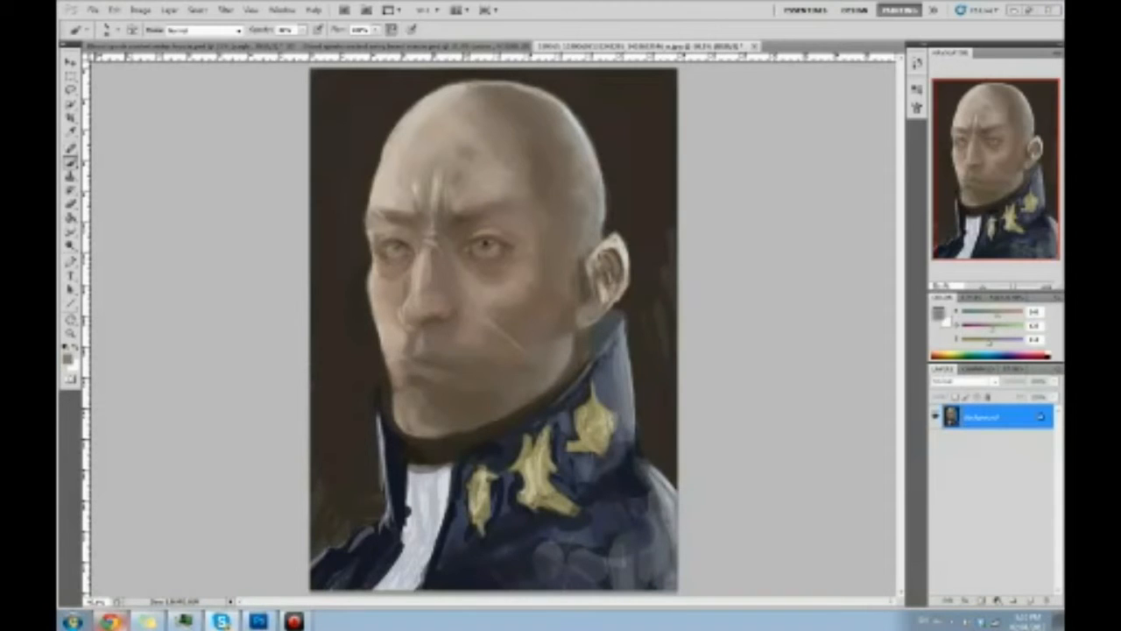
Blend the far side of the lips and the upper lip with tones sampled from the mouth, cheek and nose
left_click(400, 362, "alt")
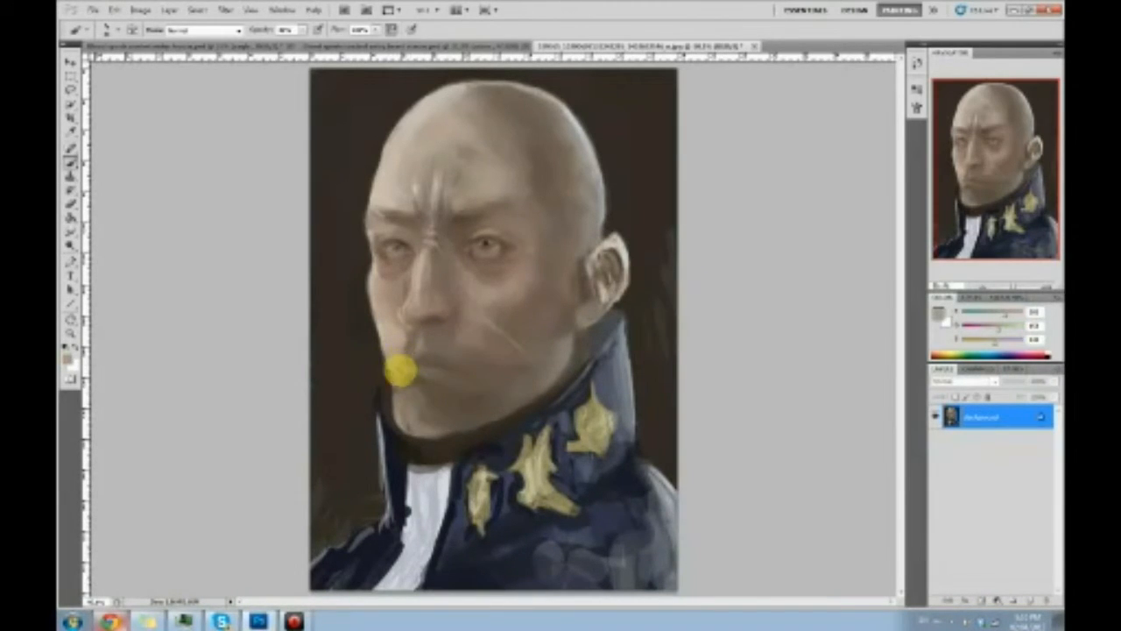
left_click(409, 369, "alt")
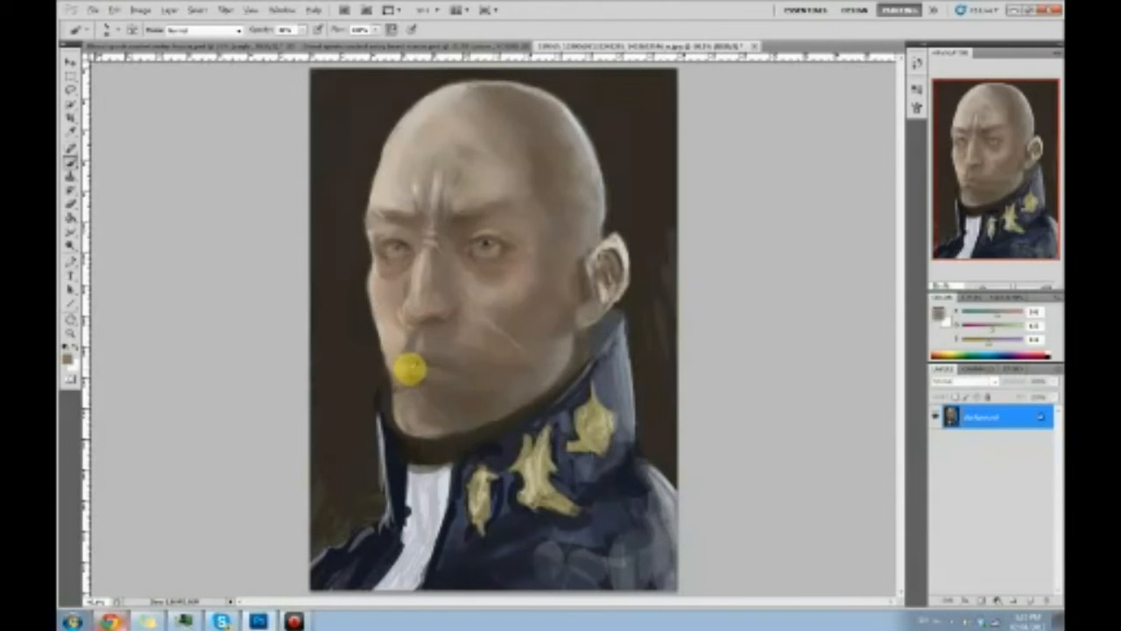
left_click(411, 370, "alt")
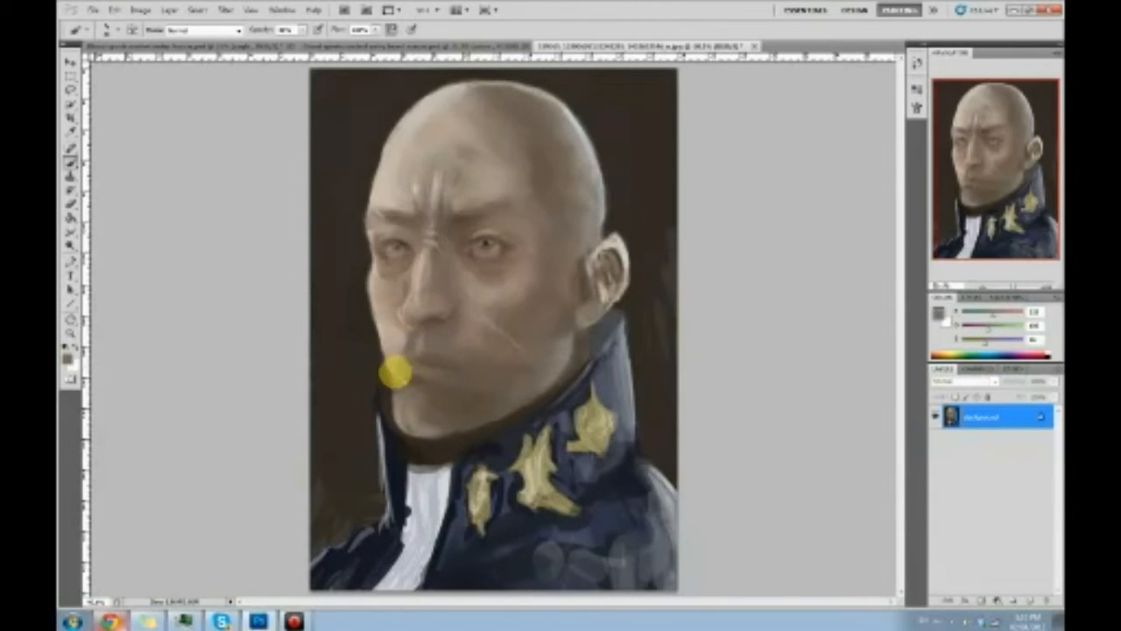
left_click(399, 357, "alt")
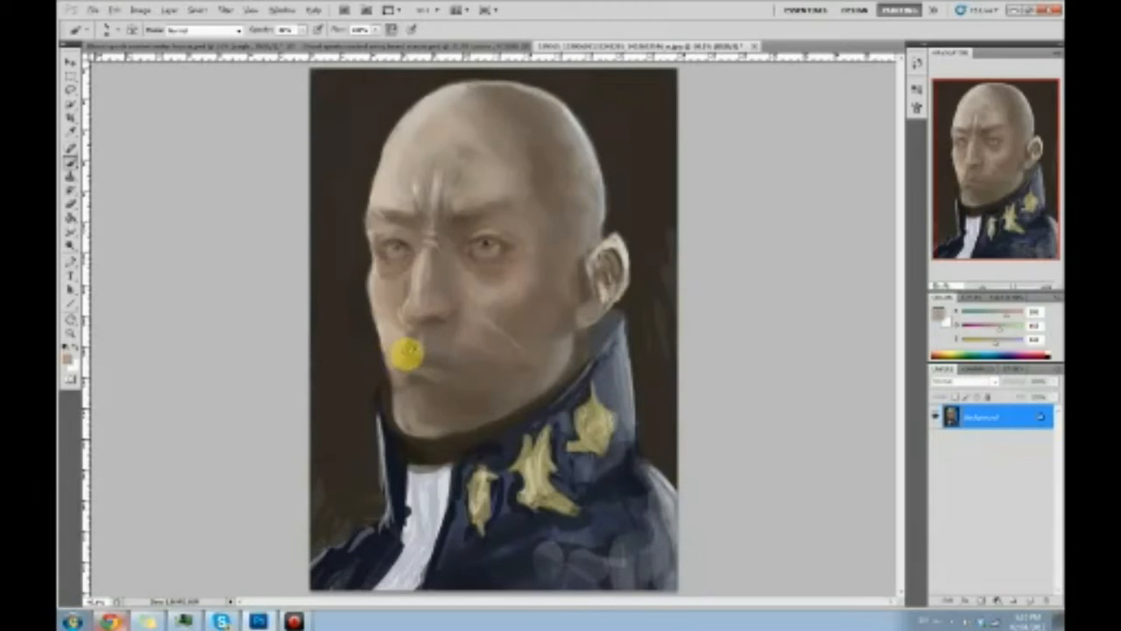
left_click(420, 312, "alt")
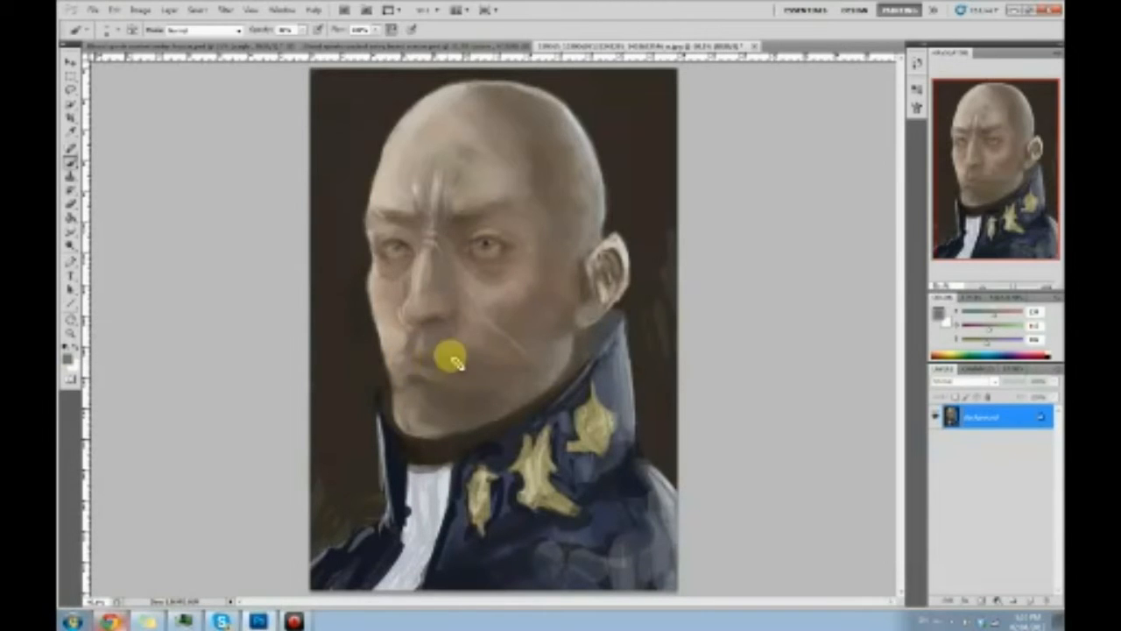
left_click(409, 366, "alt")
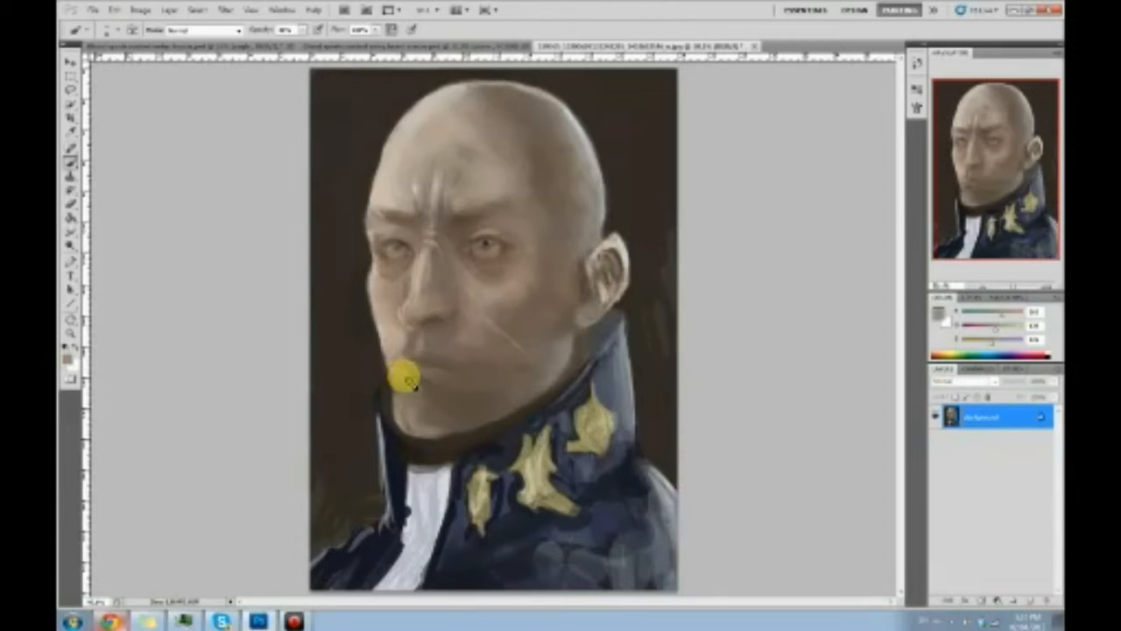
Flip the canvas back horizontally and shape the lower lip and the shadow below it with sampled tones
key("ctrl+shift+h")
left_click(605, 325, "alt")
mouse_move(600, 355)
left_mouse_down()
mouse_move(572, 376)
mouse_move(596, 377)
mouse_move(592, 387)
mouse_move(589, 317)
mouse_move(533, 164)
mouse_move(581, 318)
mouse_move(581, 373)
mouse_move(543, 385)
mouse_move(570, 376)
left_mouse_up()
left_click(582, 374, "alt")
left_click(558, 374, "alt")
left_click(574, 379, "alt")
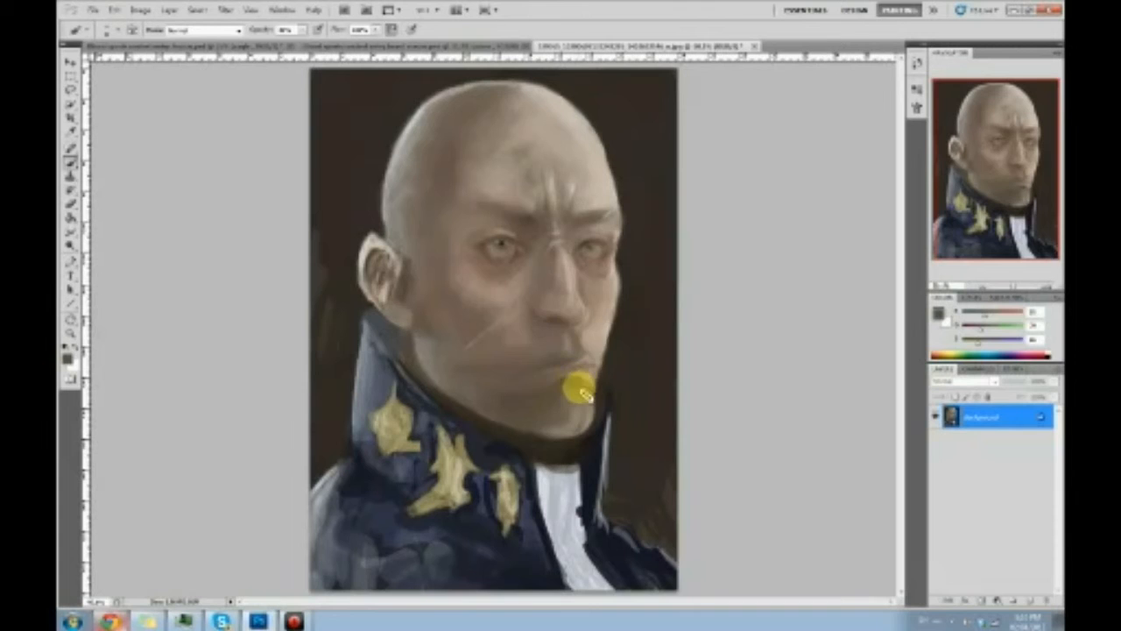
Model the upper lip and the skin above the far mouth corner with sampled mid and light tones
left_click(569, 353, "alt")
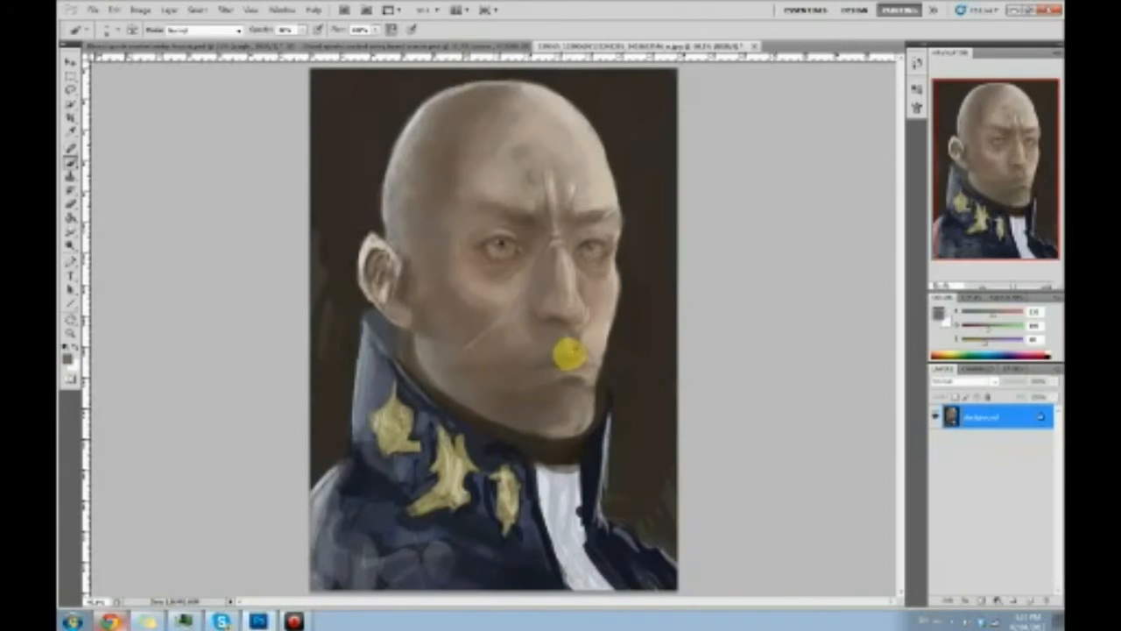
left_click(570, 355, "alt")
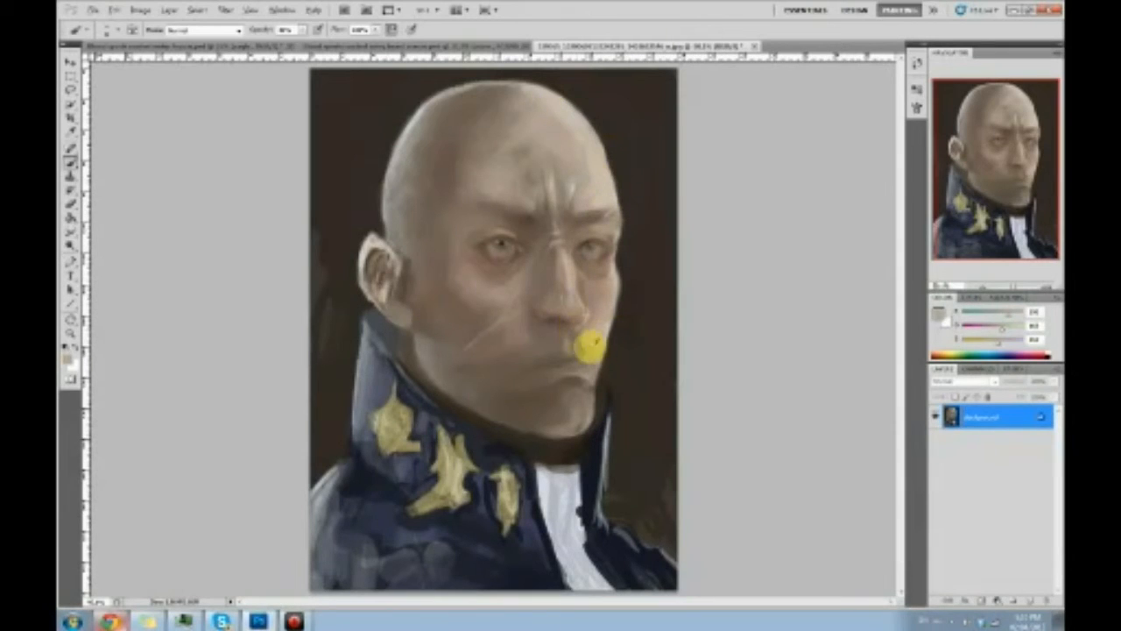
left_click(568, 349, "alt")
left_click(560, 355, "alt")
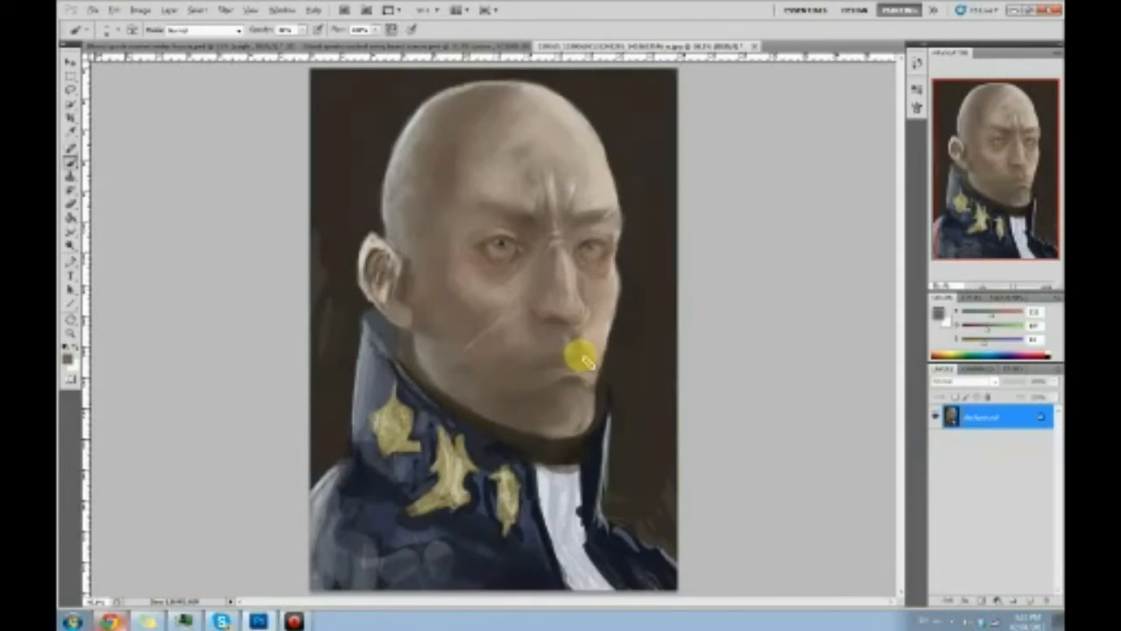
Define the mouth line with dark tones sampled from the far eye, and lighten the lips near the far corner
left_click(585, 246, "alt")
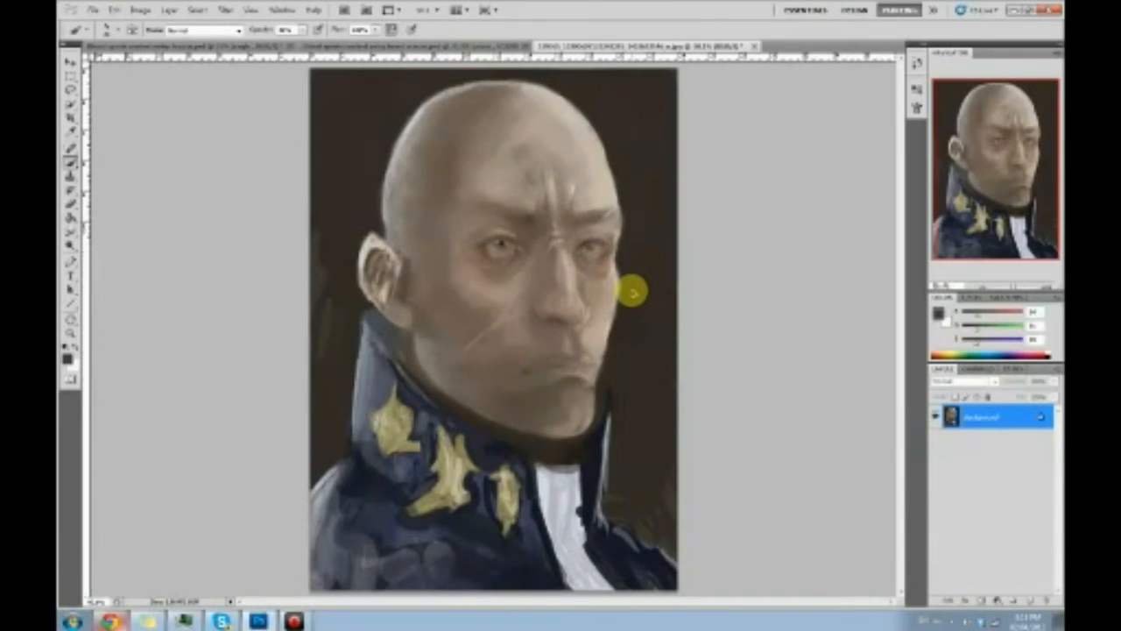
left_click(586, 242, "alt")
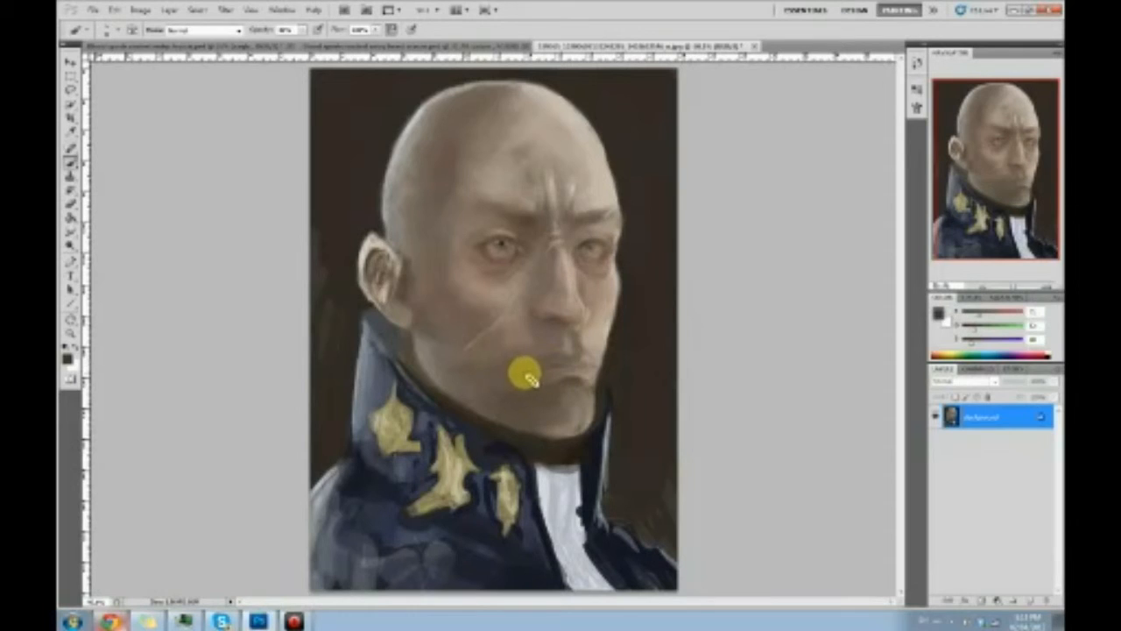
left_click(592, 364, "alt")
left_click(593, 368, "alt")
left_click(591, 369, "alt")
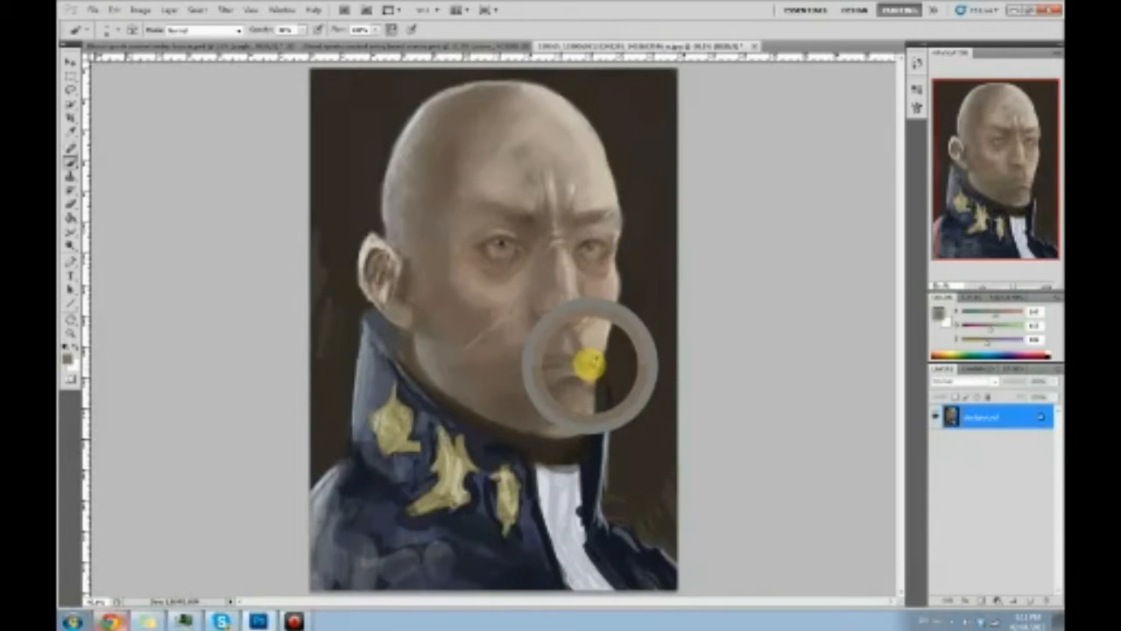
left_click(594, 369, "alt")
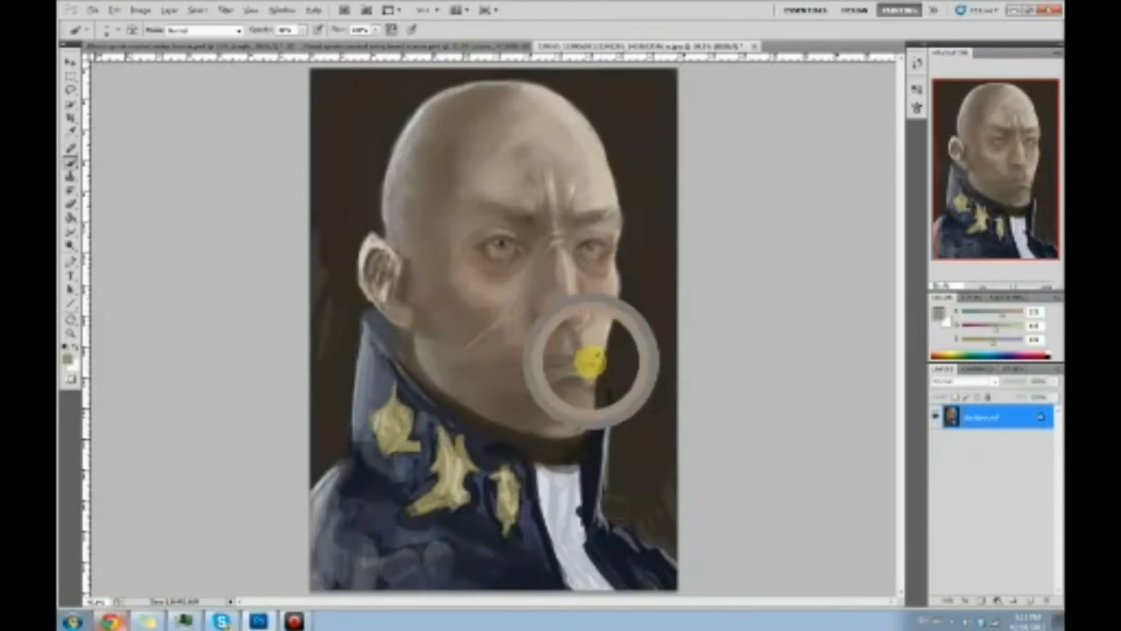
left_click(593, 366, "alt")
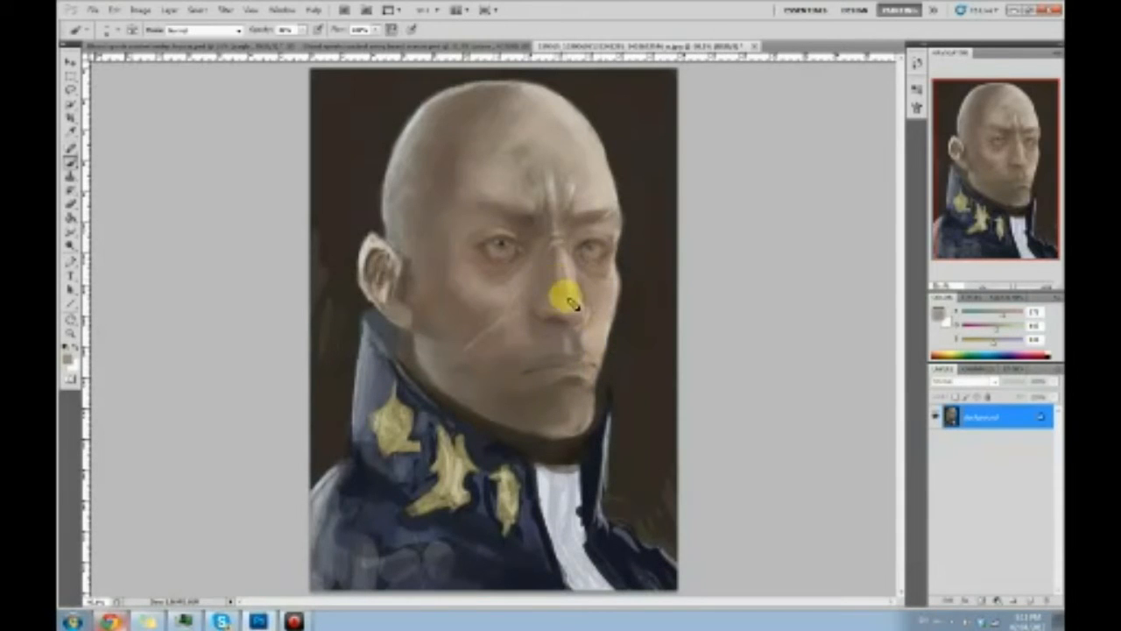
Soften the mouth line and blend the lips into the surrounding skin with sampled light and mid tones
left_click(525, 372, "alt")
left_click(586, 360, "alt")
left_click(593, 347, "alt")
left_click(587, 373, "alt")
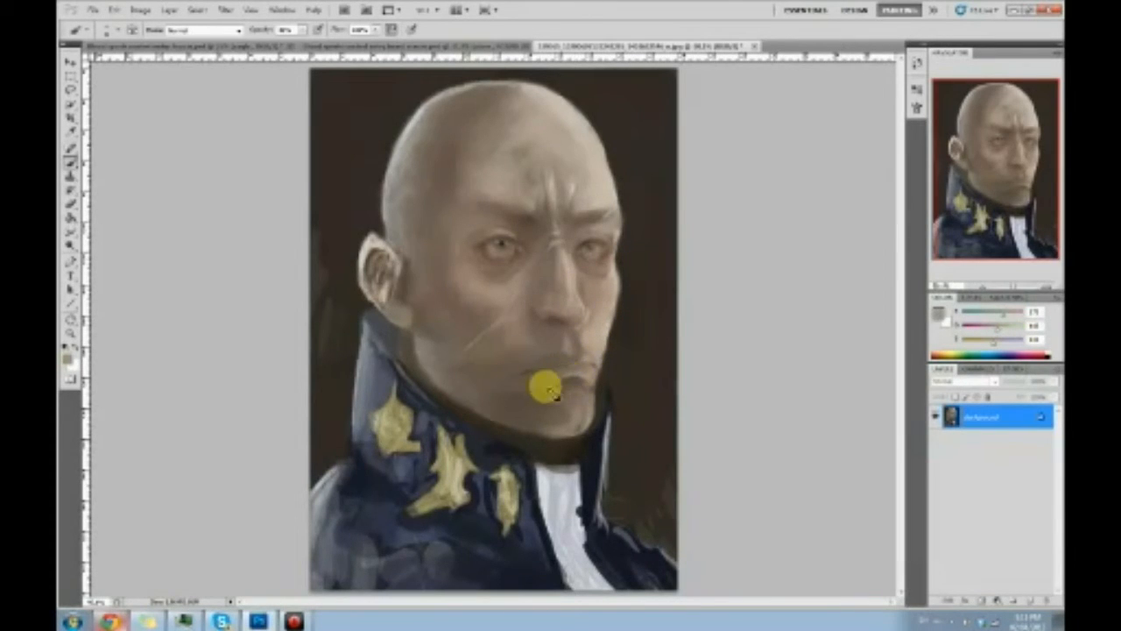
Refine the mouth corner, chin and lower cheek with dark and mid skin tones sampled around the mouth and cheek scar
left_click(526, 383, "alt")
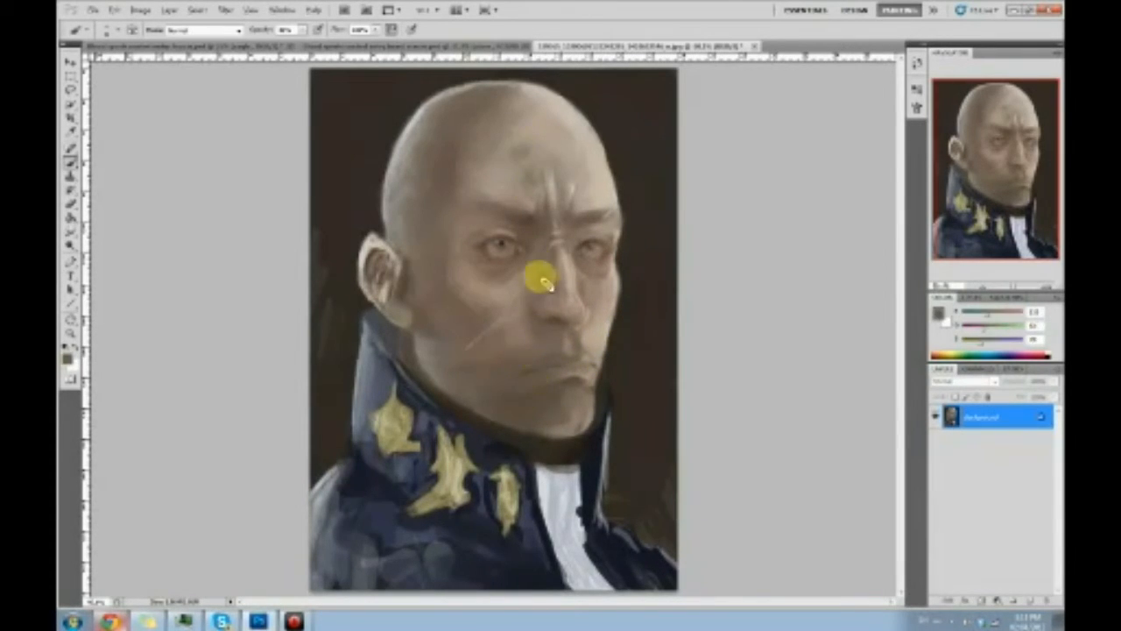
left_click(523, 385, "alt")
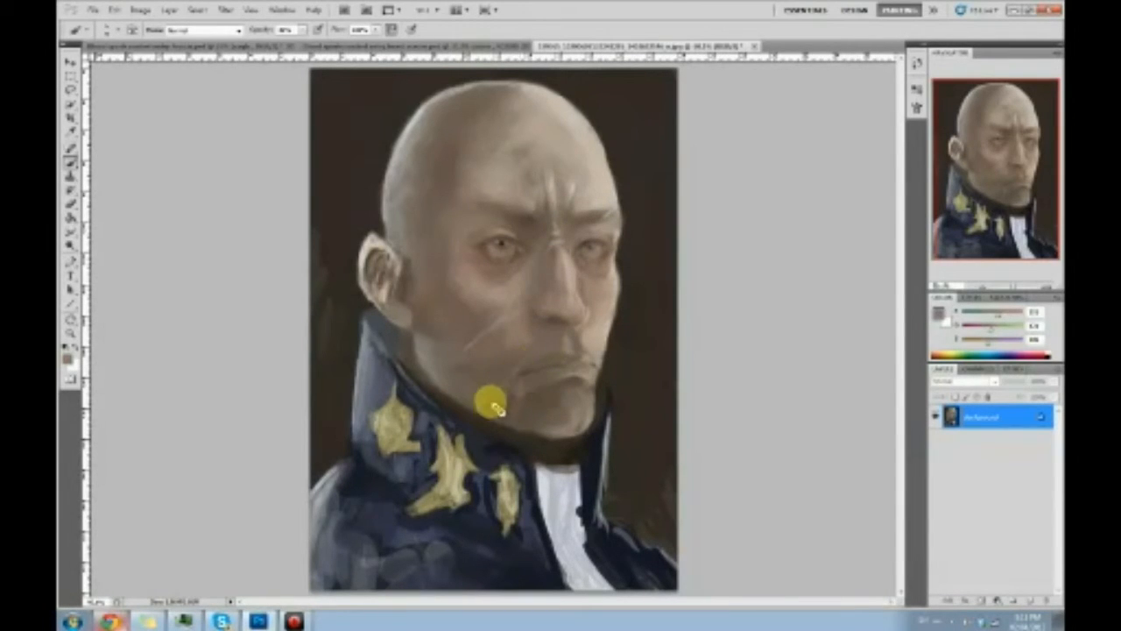
left_click(531, 365, "alt")
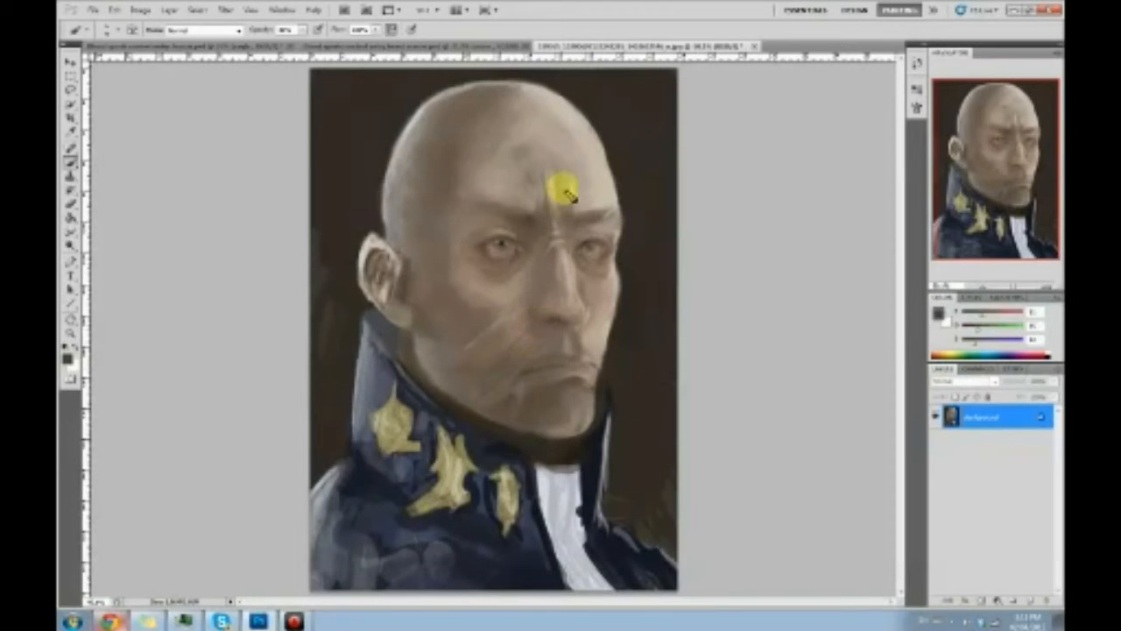
left_click(470, 338, "alt")
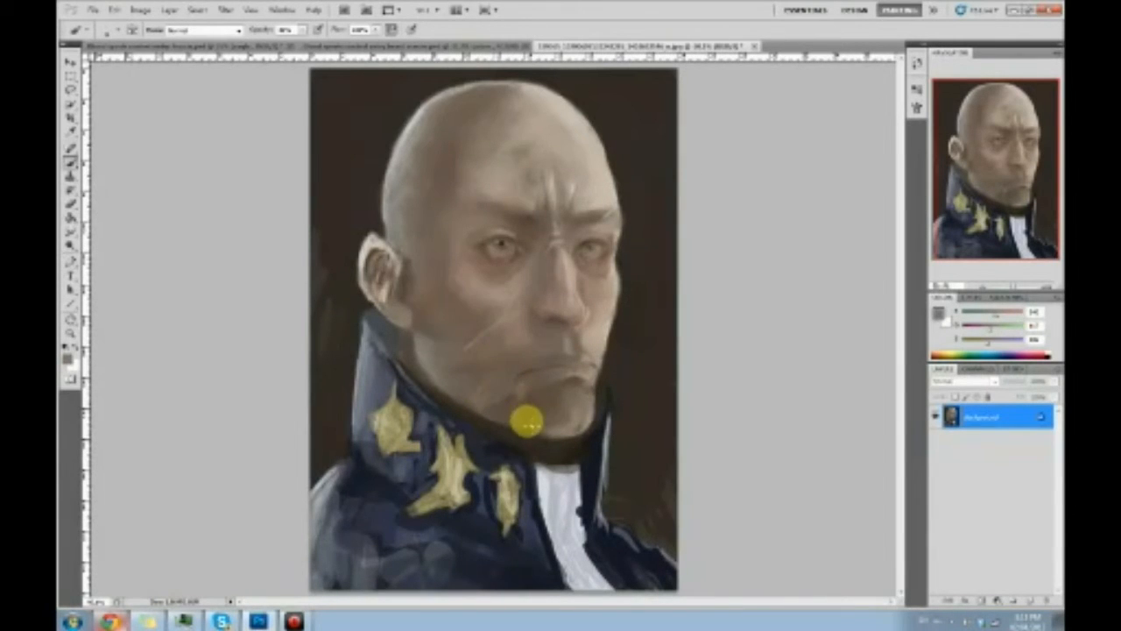
Add a new layer in Color blend mode and choose a desaturated grey as the painting colour
left_click(1028, 601)
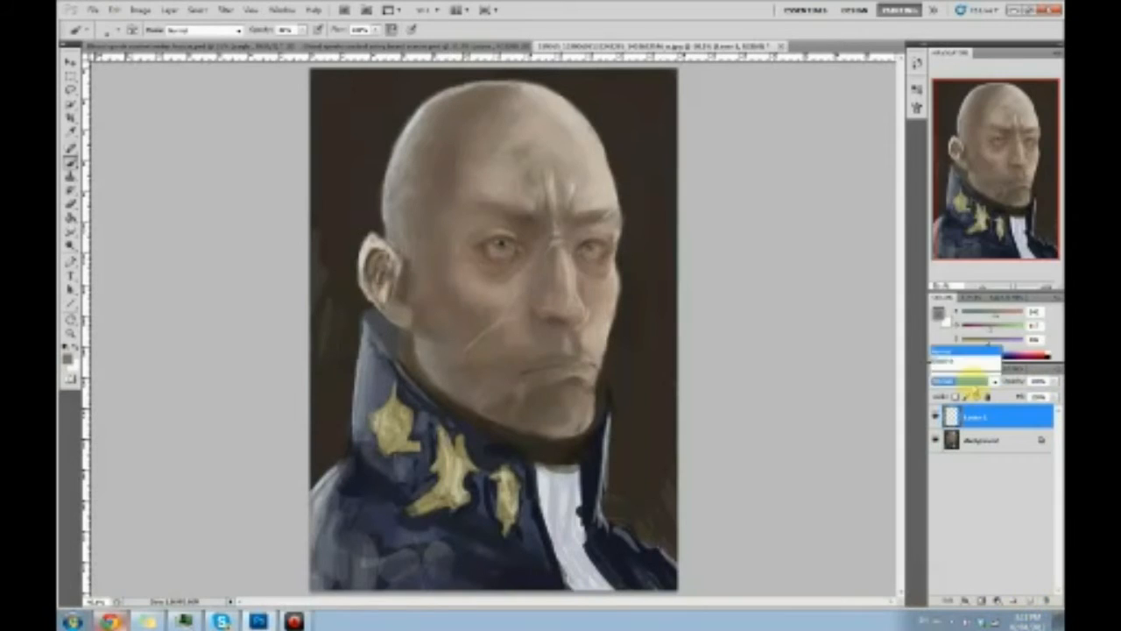
left_click(963, 380)
left_click(955, 358)
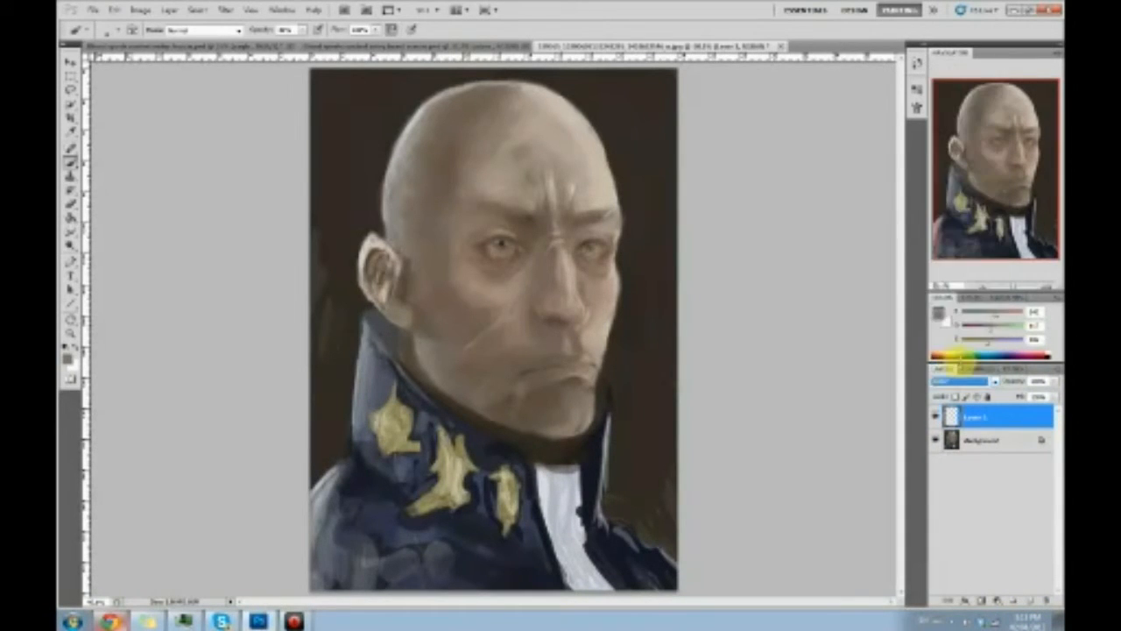
left_click(939, 314)
left_click(894, 426)
left_click_drag(766, 410, 737, 416)
left_click(994, 317)
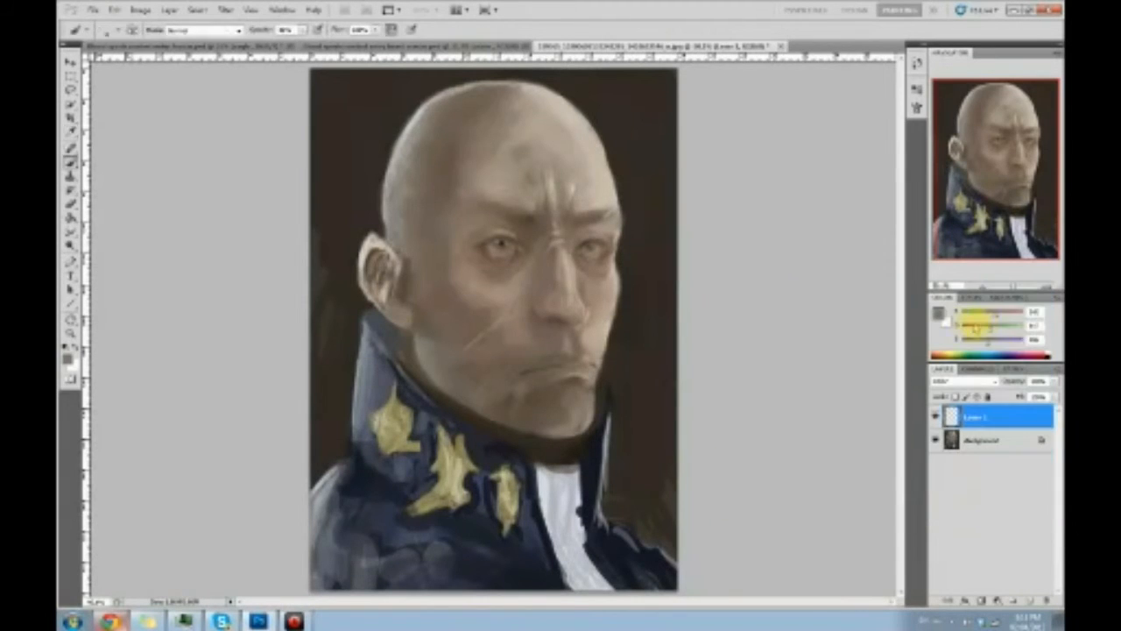
Tint the beard area and shaved scalp grey on the new layer, erasing the excess to soften the tint
mouse_move(541, 410)
left_mouse_down()
mouse_move(577, 385)
mouse_move(532, 392)
mouse_move(577, 393)
mouse_move(534, 428)
mouse_move(510, 408)
mouse_move(505, 370)
mouse_move(488, 377)
mouse_move(560, 336)
mouse_move(489, 369)
mouse_move(490, 358)
mouse_move(428, 346)
mouse_move(431, 305)
mouse_move(414, 296)
mouse_move(492, 410)
mouse_move(594, 398)
left_mouse_up()
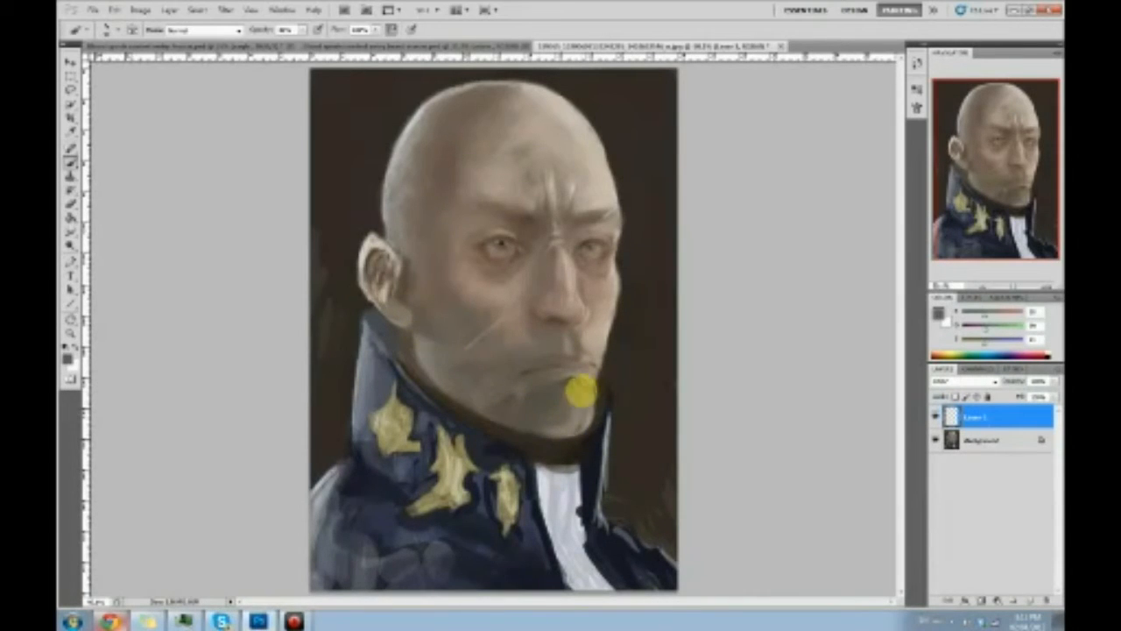
key("e")
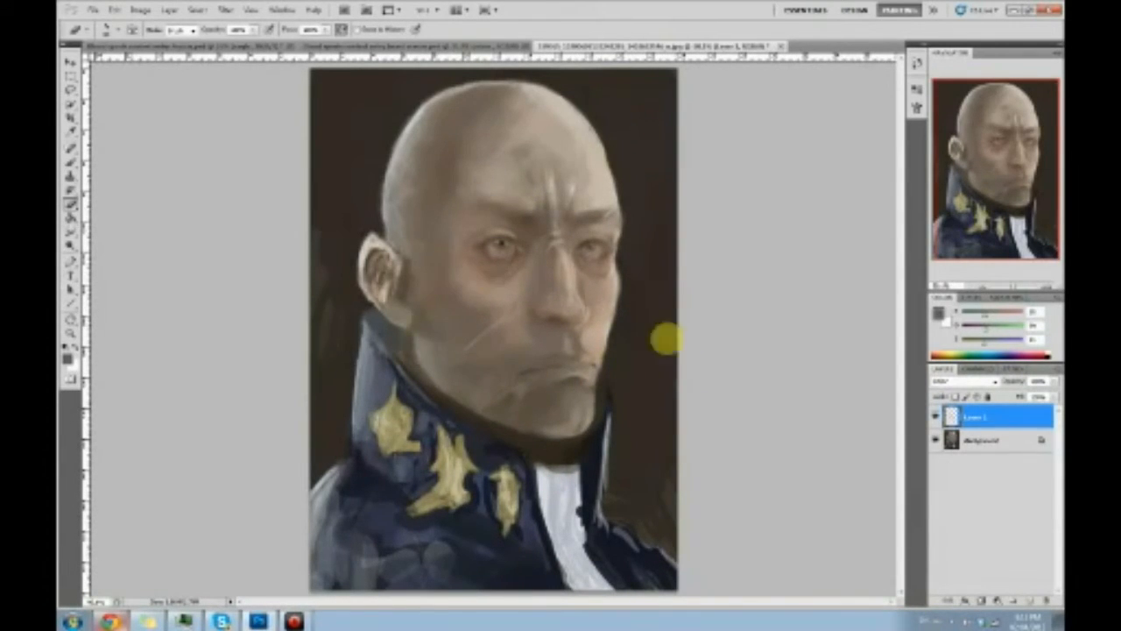
key("b")
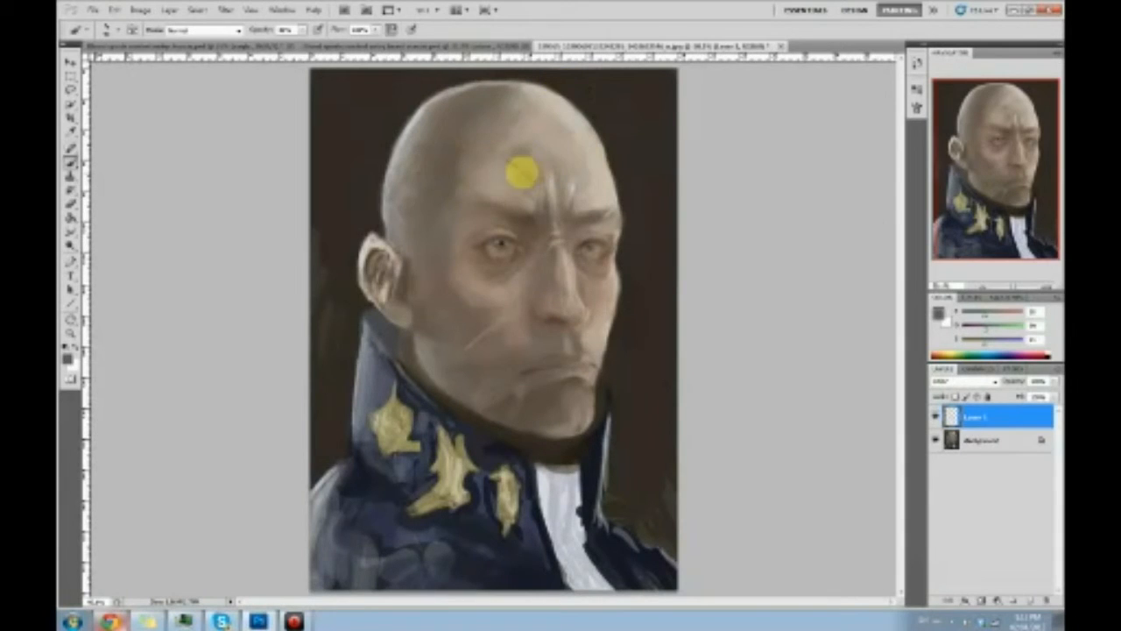
key("e")
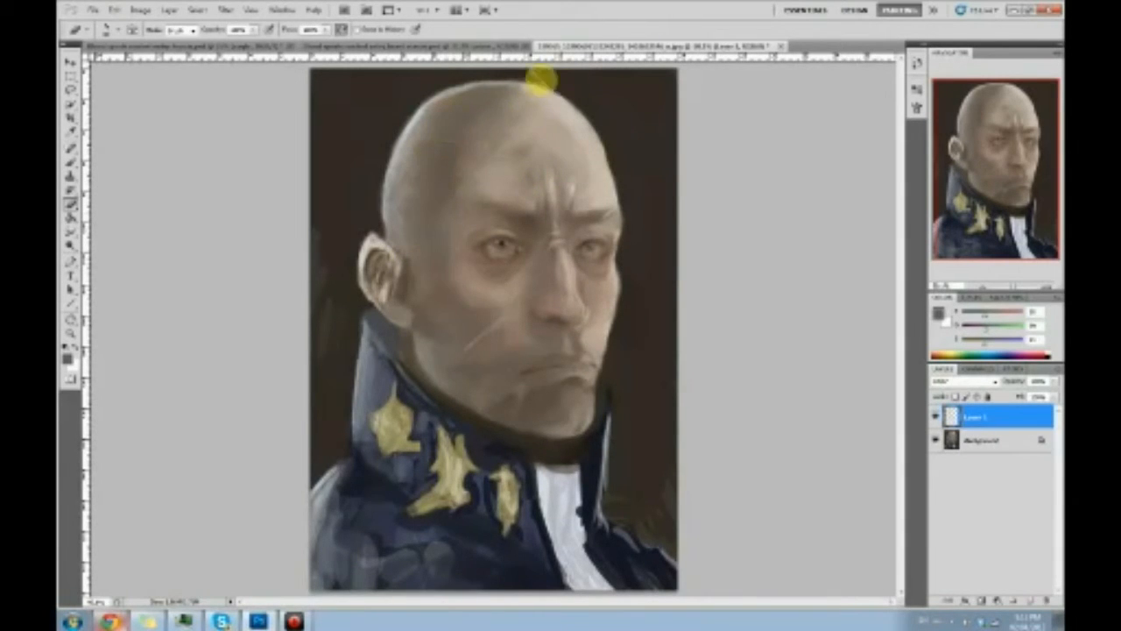
key("b")
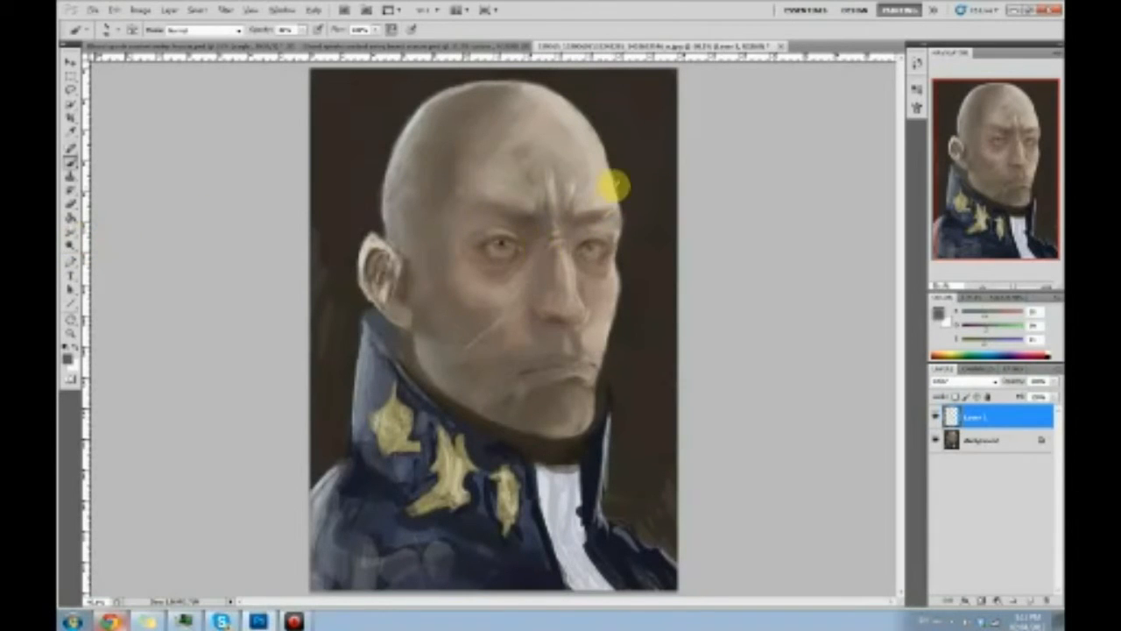
Merge the grey tint layer into the background and lighten the far cheek with a light tone sampled from the forehead's edge
left_click(607, 187, "alt")
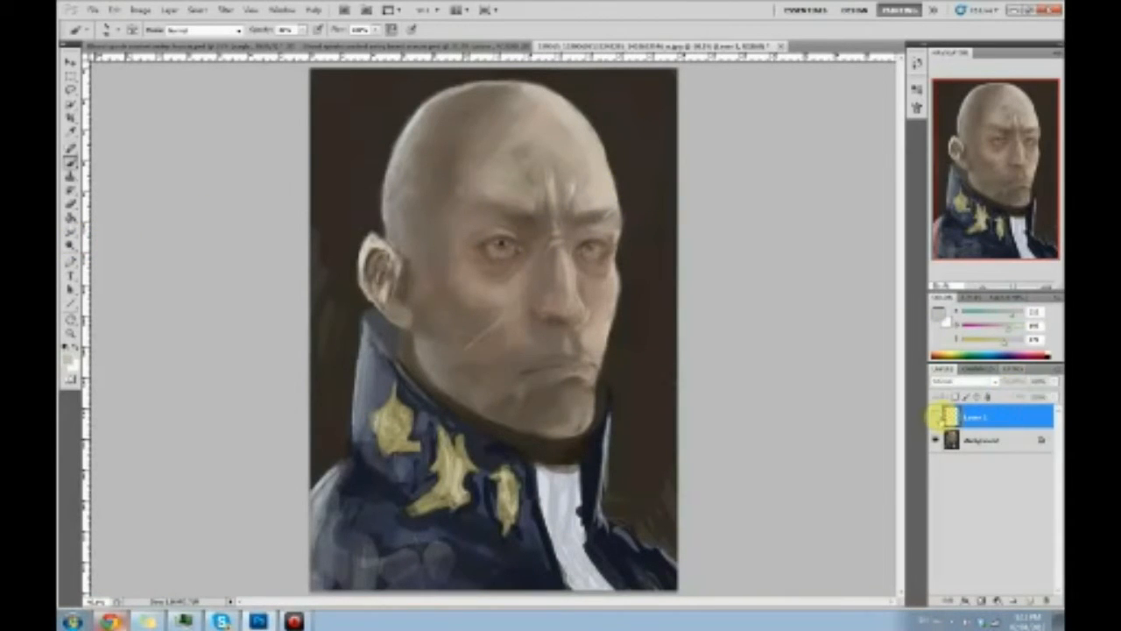
right_click(1012, 417)
left_click(1007, 414)
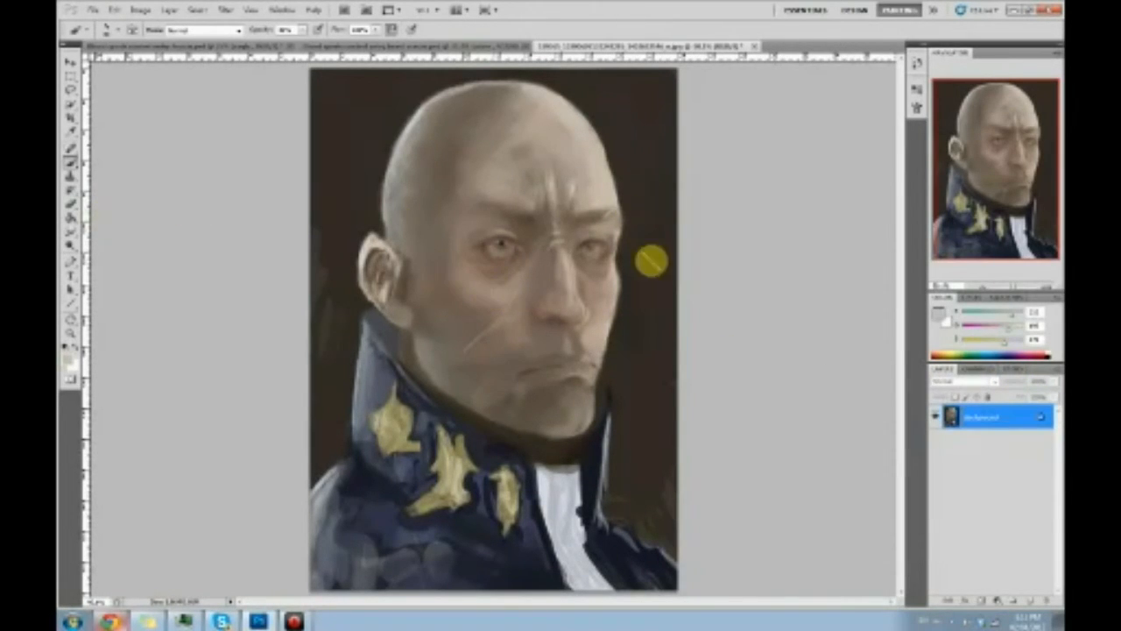
left_click(616, 284)
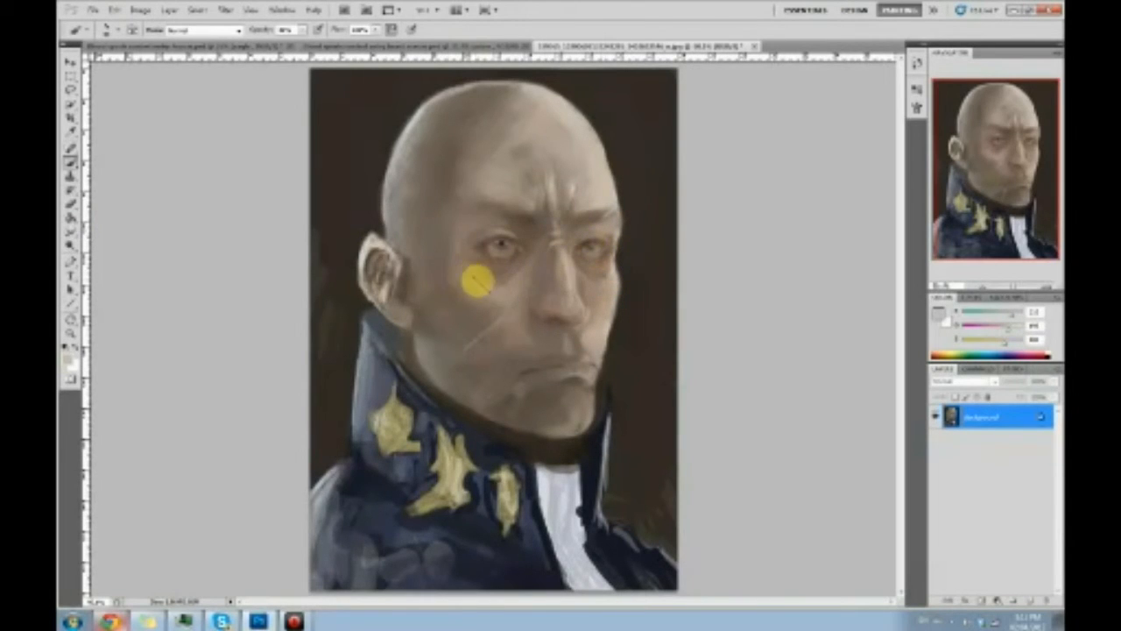
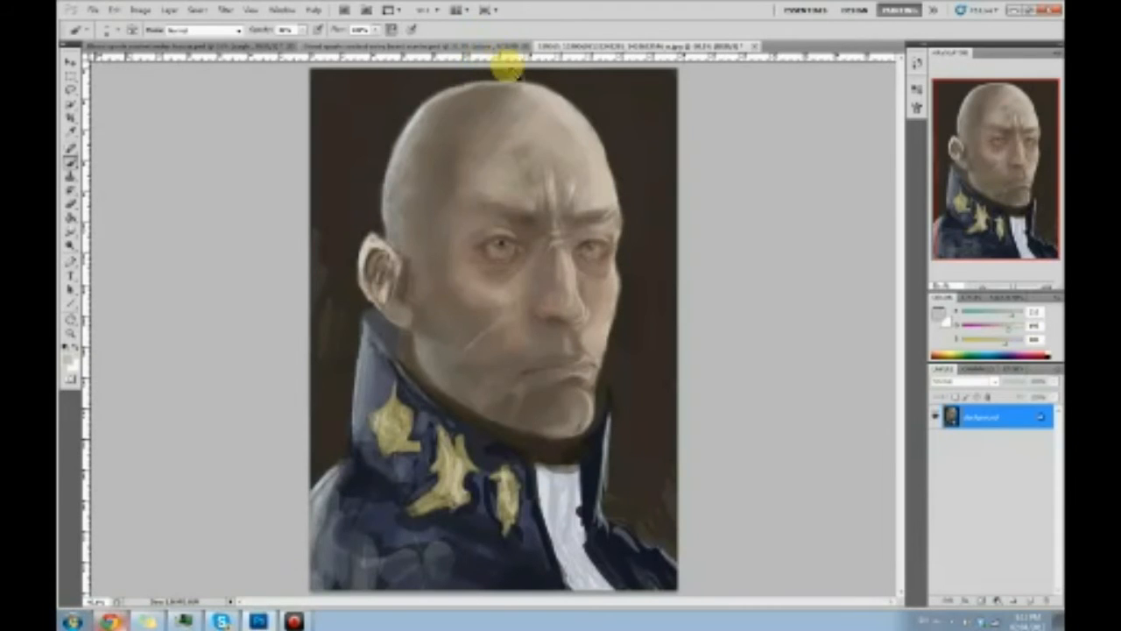
Reshape the near eyebrow and its outer end with light and dark tones sampled around the brow
left_click(473, 217, "alt")
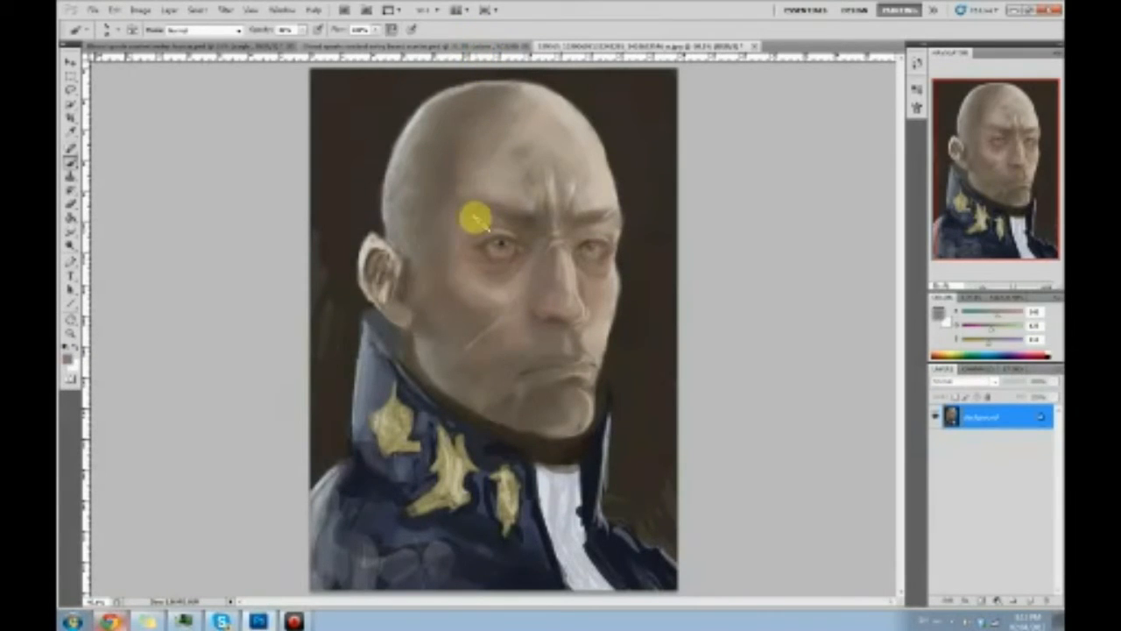
left_click(476, 214, "alt")
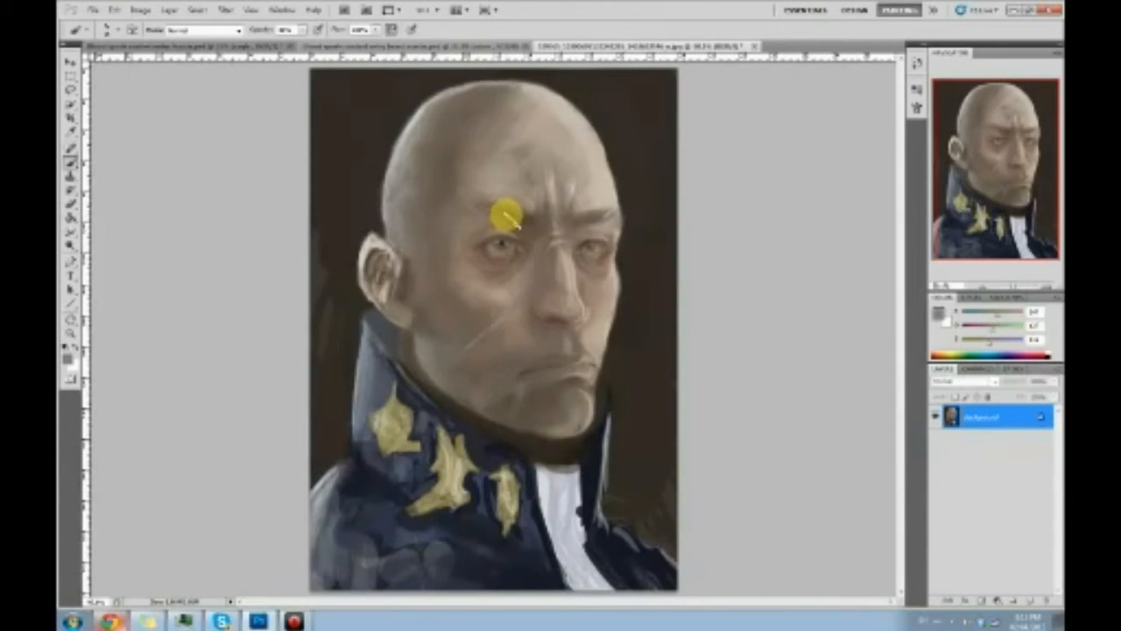
left_click(473, 196, "alt")
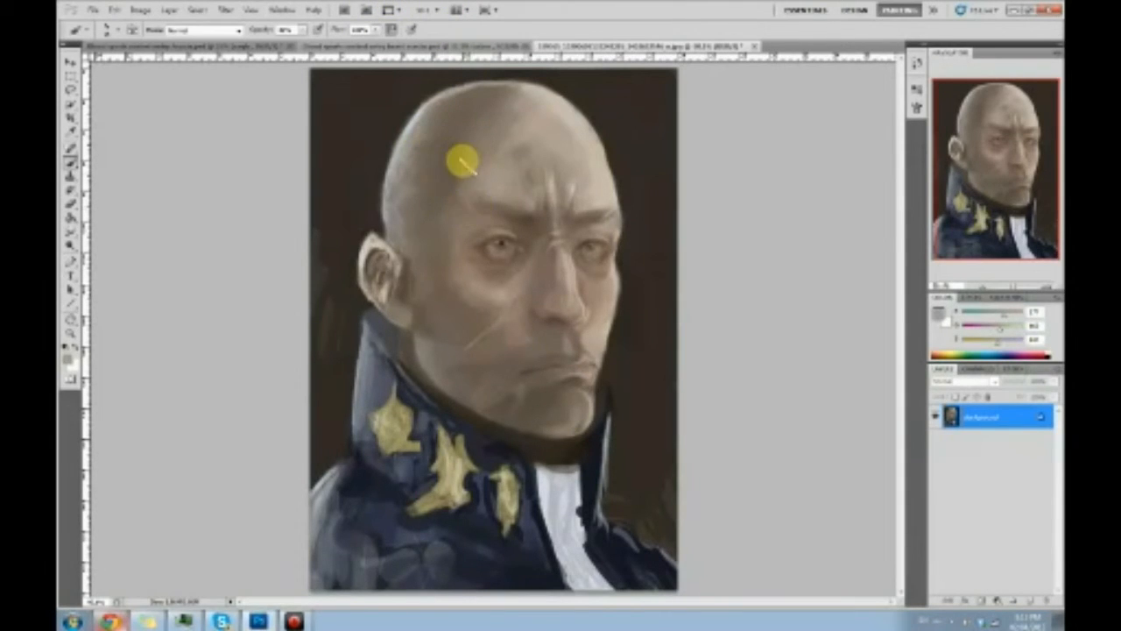
left_click(478, 207, "alt")
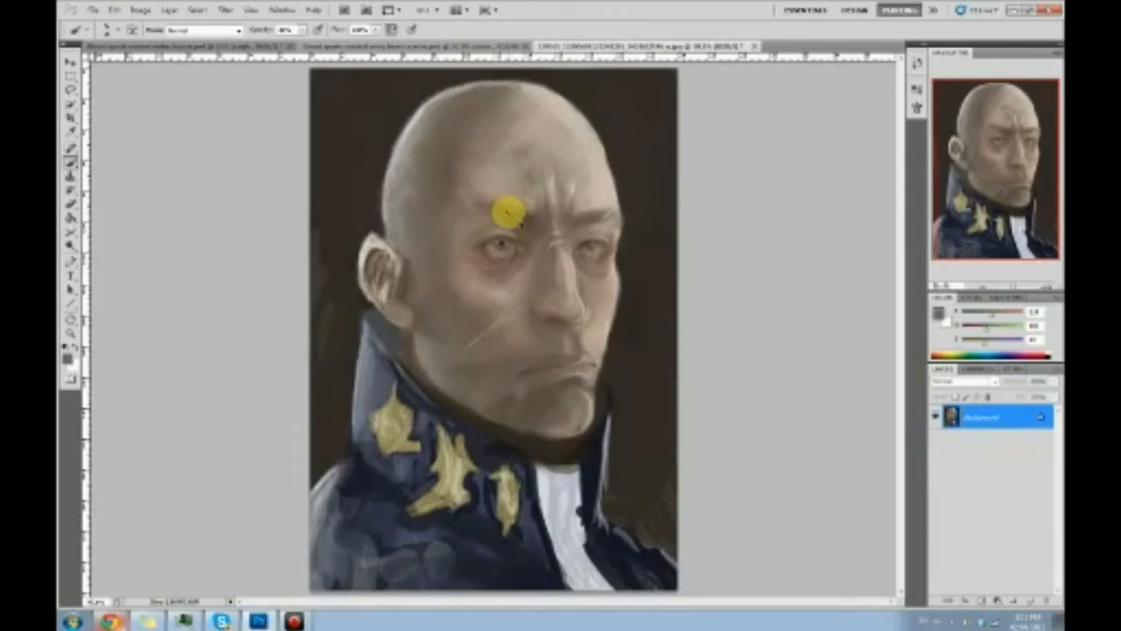
mouse_move(527, 202)
left_mouse_down()
mouse_move(530, 193)
mouse_move(510, 214)
mouse_move(531, 225)
mouse_move(510, 213)
left_mouse_up()
left_click(503, 200, "alt")
Define the far eyebrow with sampled dark tones and trim its edges with lighter skin tones
left_click(581, 218, "alt")
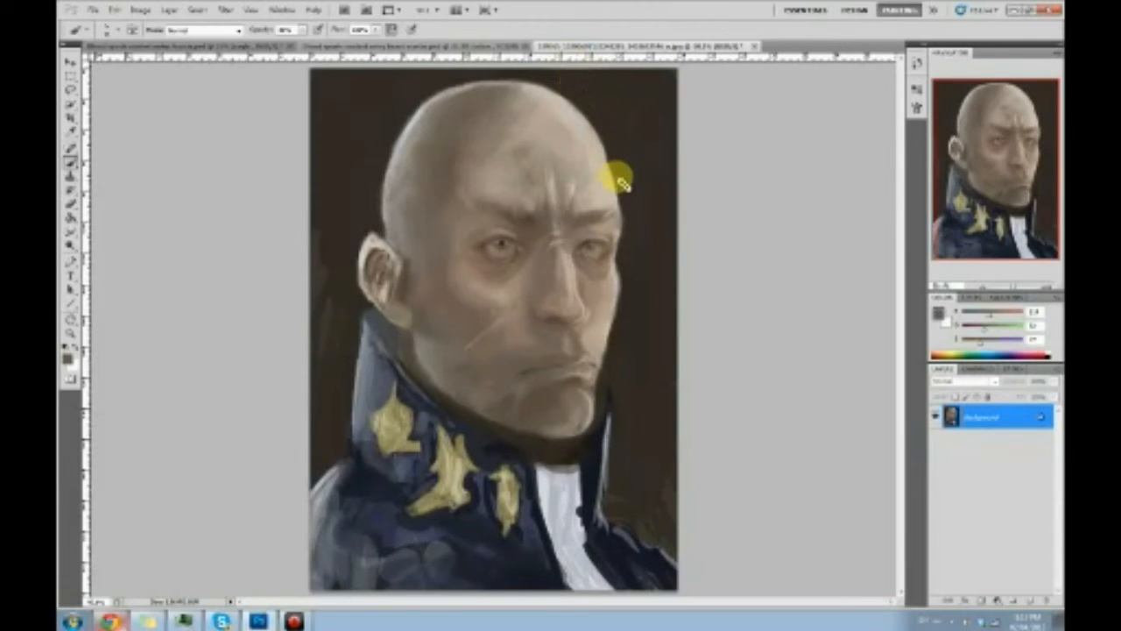
left_click(585, 217, "alt")
mouse_move(585, 223)
left_mouse_down()
mouse_move(591, 210)
mouse_move(580, 219)
mouse_move(602, 216)
left_mouse_up()
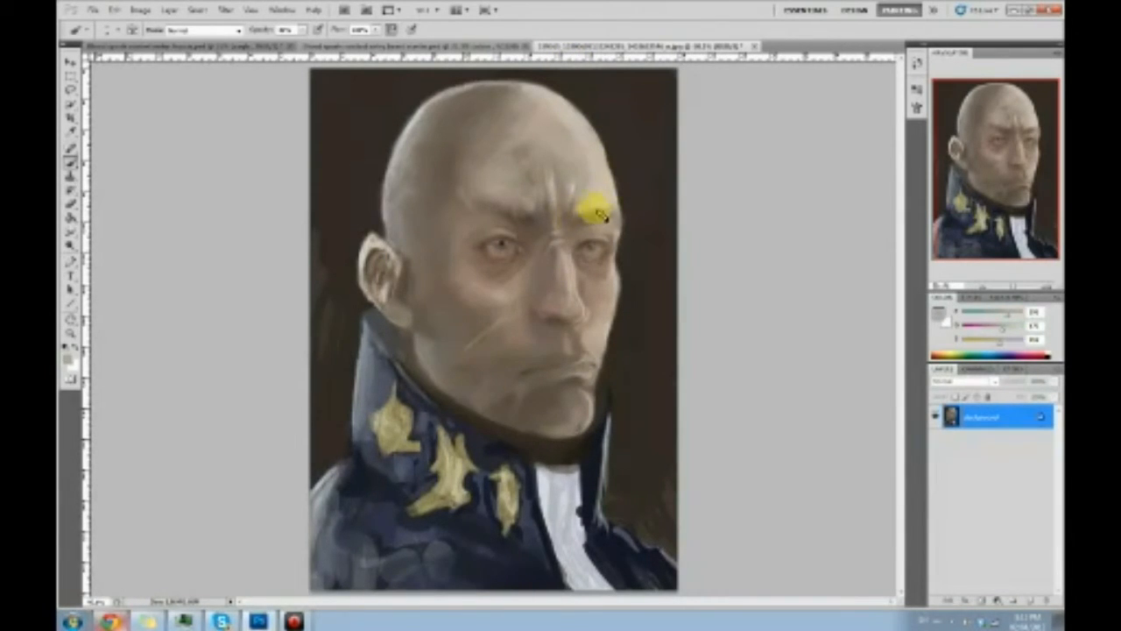
left_click(593, 217, "alt")
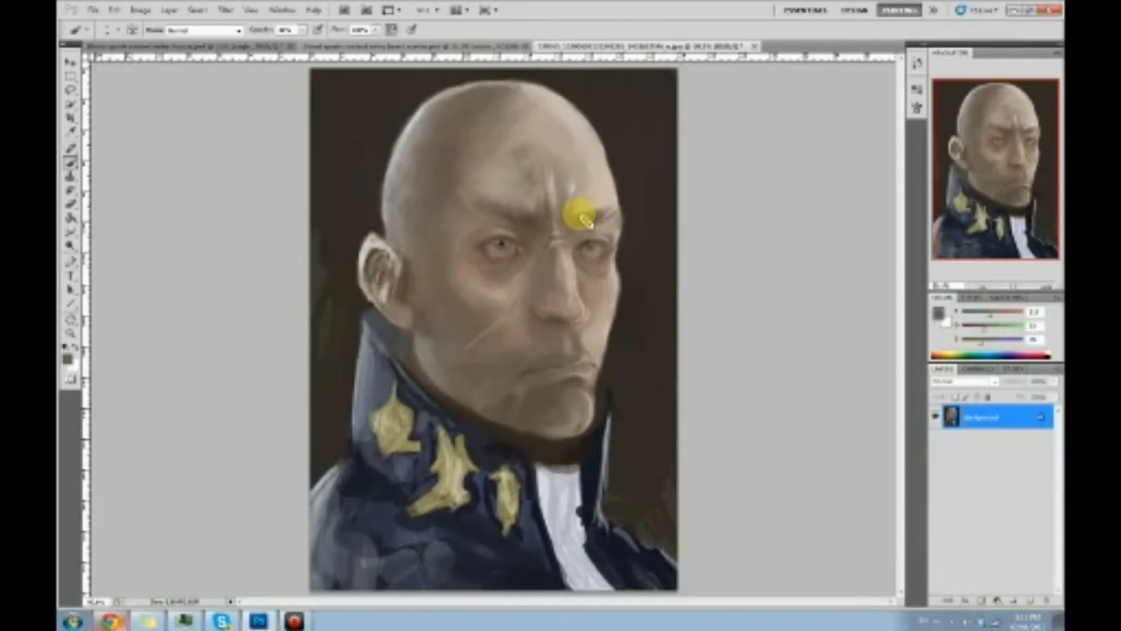
left_click_drag(601, 206, 595, 214)
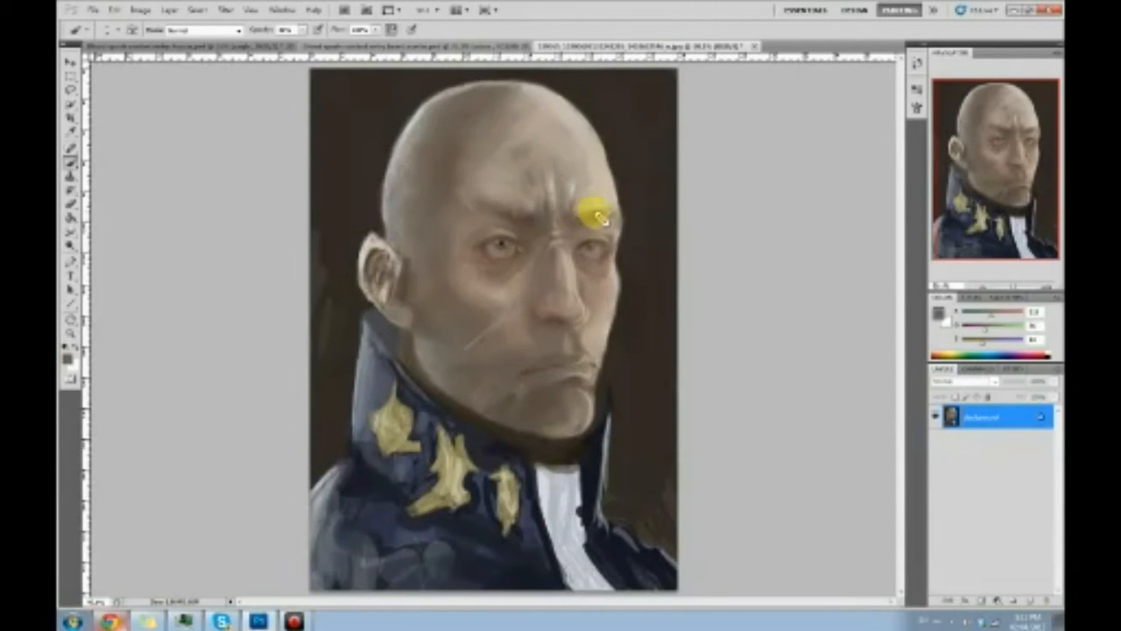
left_click(600, 207, "alt")
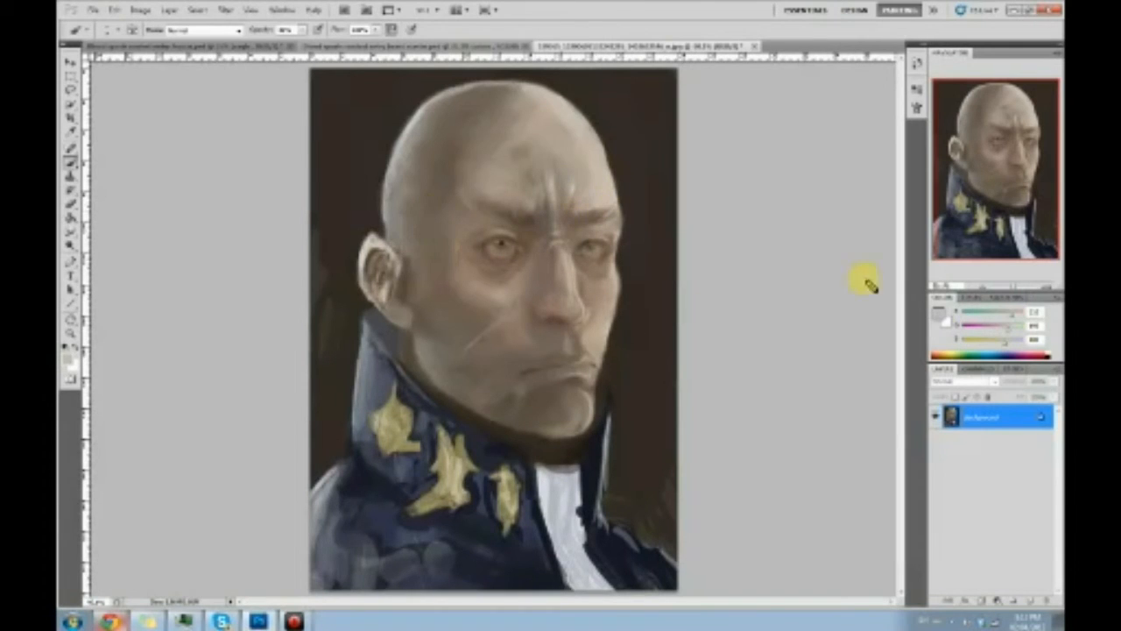
Add a new layer in Color blend mode and tint the irises orange-brown, ready to erase any excess
left_click(1026, 598)
left_click(964, 381)
left_click(958, 356)
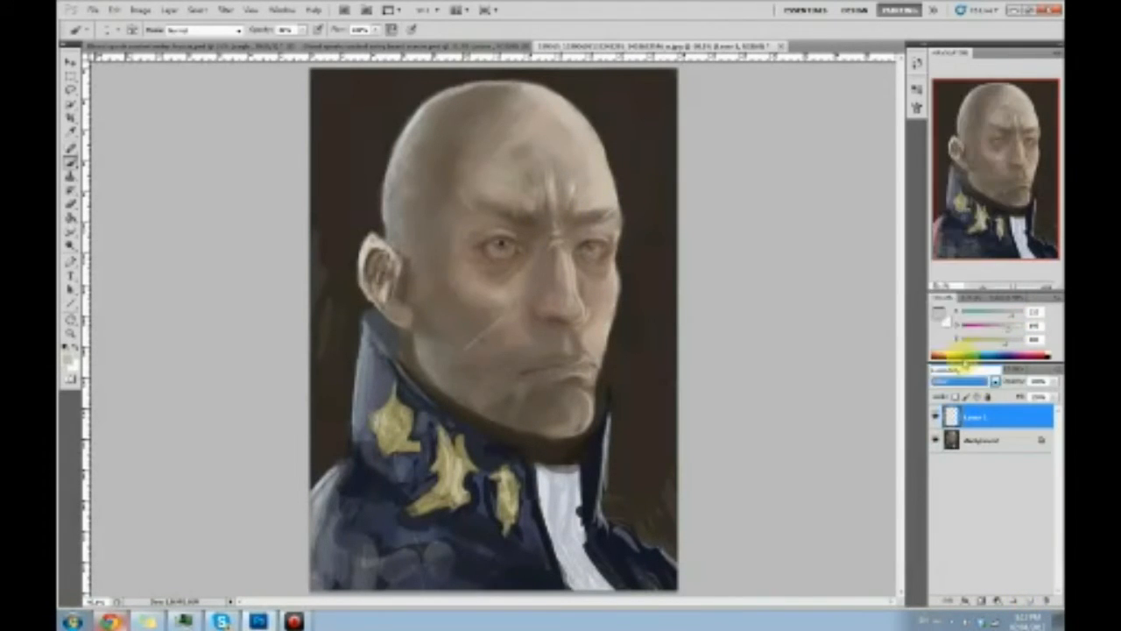
left_click(939, 314)
mouse_move(809, 400)
left_mouse_down()
mouse_move(818, 376)
mouse_move(811, 400)
mouse_move(827, 387)
left_mouse_up()
left_click(984, 317)
key("b")
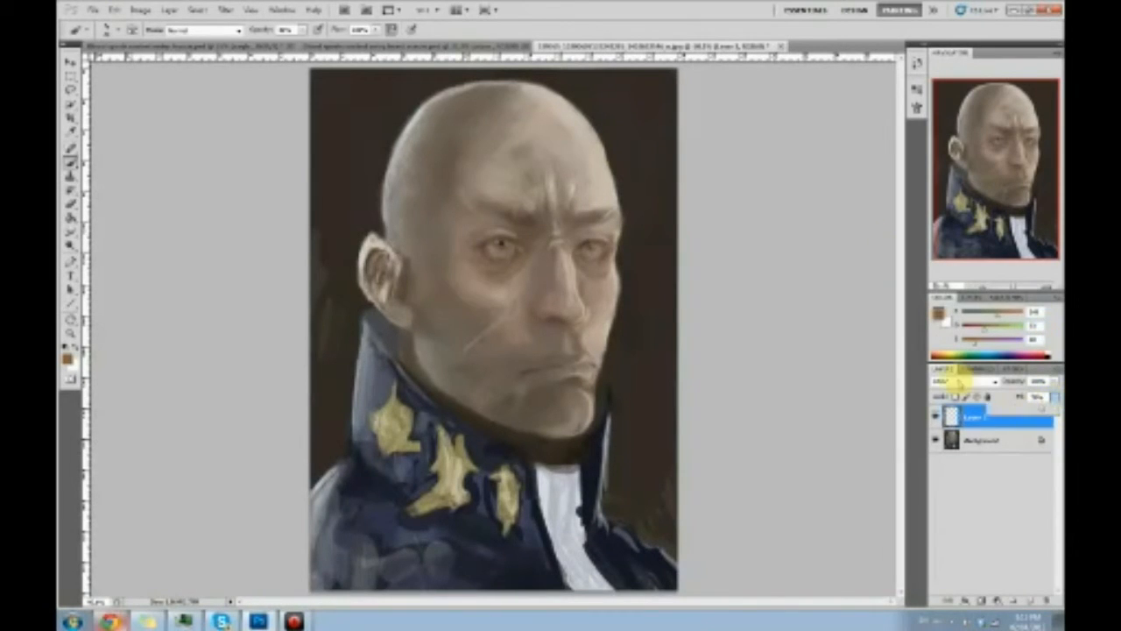
key("e")
Merge the iris tint layer into the background and select the Dodge tool for brightening the highlights
right_click(1006, 419)
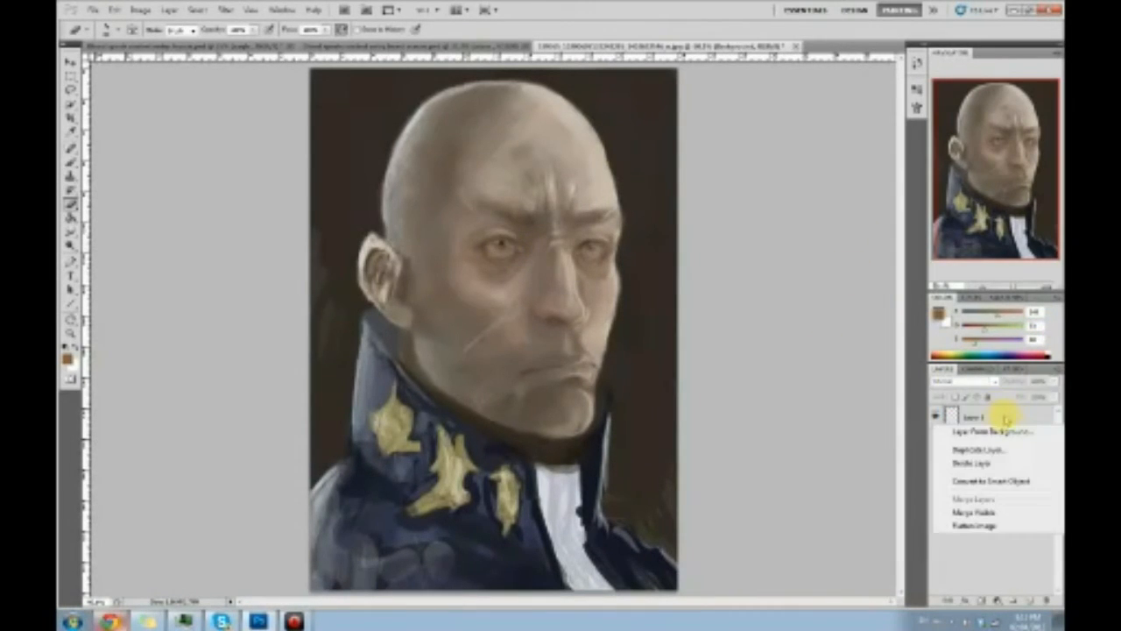
left_click(974, 401)
left_click(71, 246)
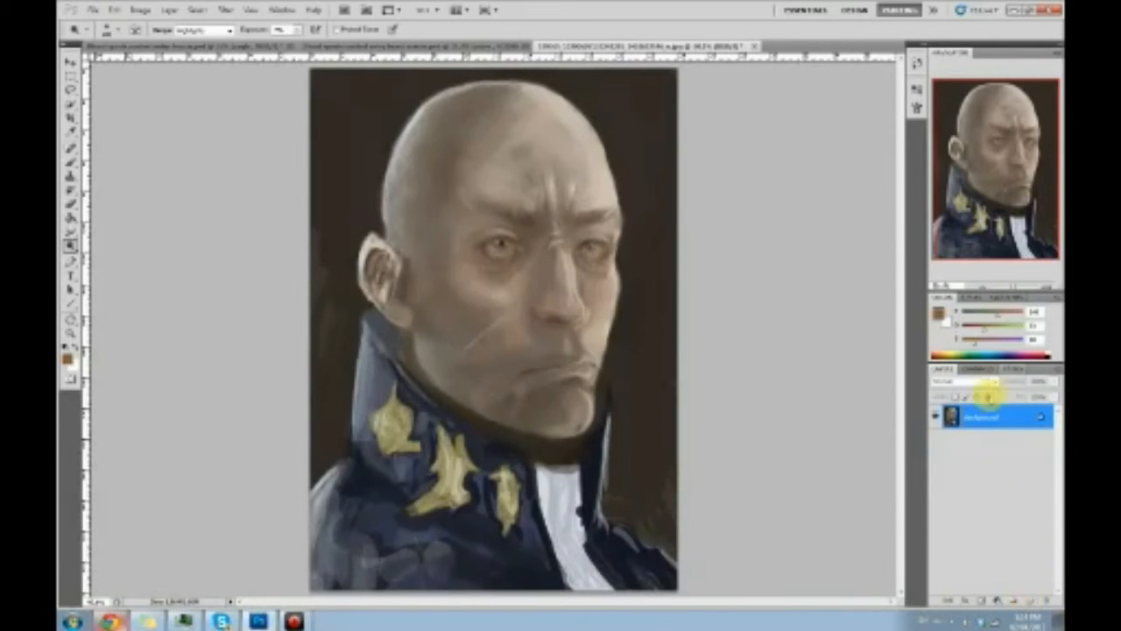
Add another new layer in Color blend mode and choose a light blue as the painting colour
left_click(1024, 600)
left_click(964, 381)
left_click(958, 376)
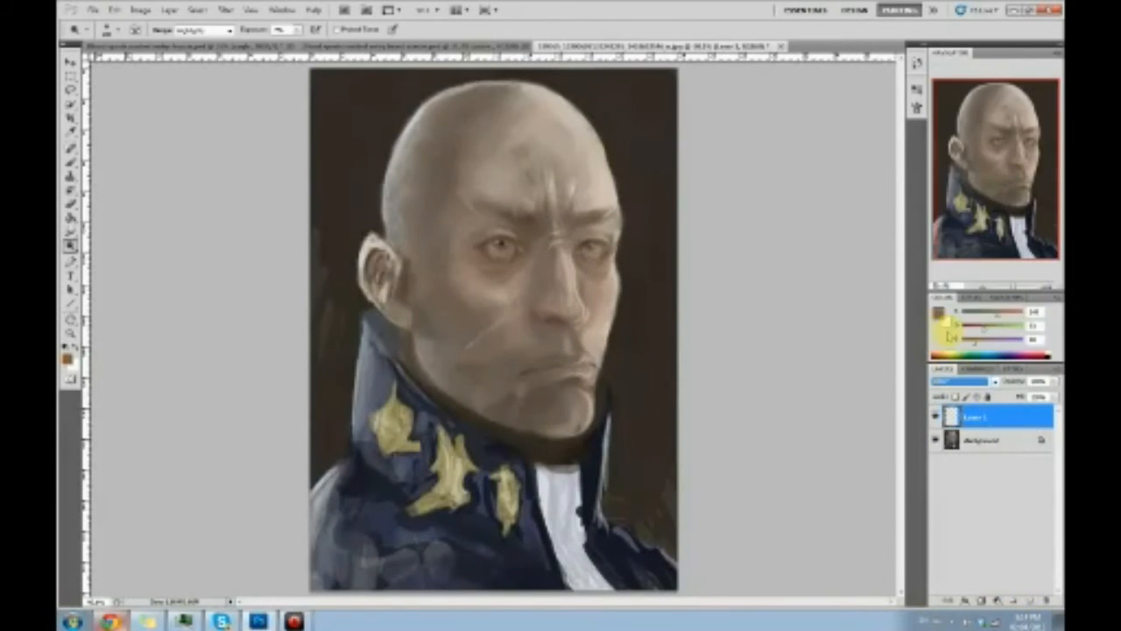
left_click(939, 314)
left_click_drag(893, 414, 885, 392)
left_click(795, 358)
left_click(1003, 315)
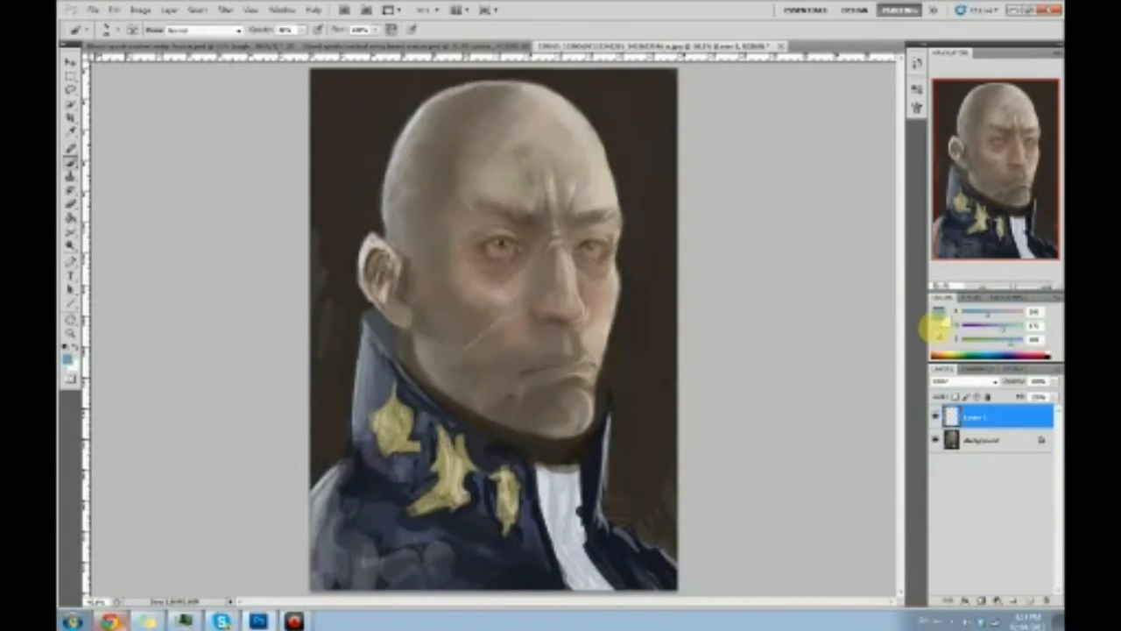
Tint the back of the head, ear, collar and shoulder edge blue, soften the tint and merge the layer into the background
mouse_move(395, 232)
left_mouse_down()
mouse_move(394, 192)
mouse_move(408, 164)
mouse_move(393, 248)
mouse_move(402, 236)
mouse_move(432, 239)
mouse_move(434, 308)
mouse_move(399, 323)
mouse_move(448, 377)
mouse_move(368, 341)
mouse_move(373, 444)
mouse_move(371, 354)
mouse_move(350, 492)
mouse_move(298, 554)
mouse_move(316, 584)
left_mouse_up()
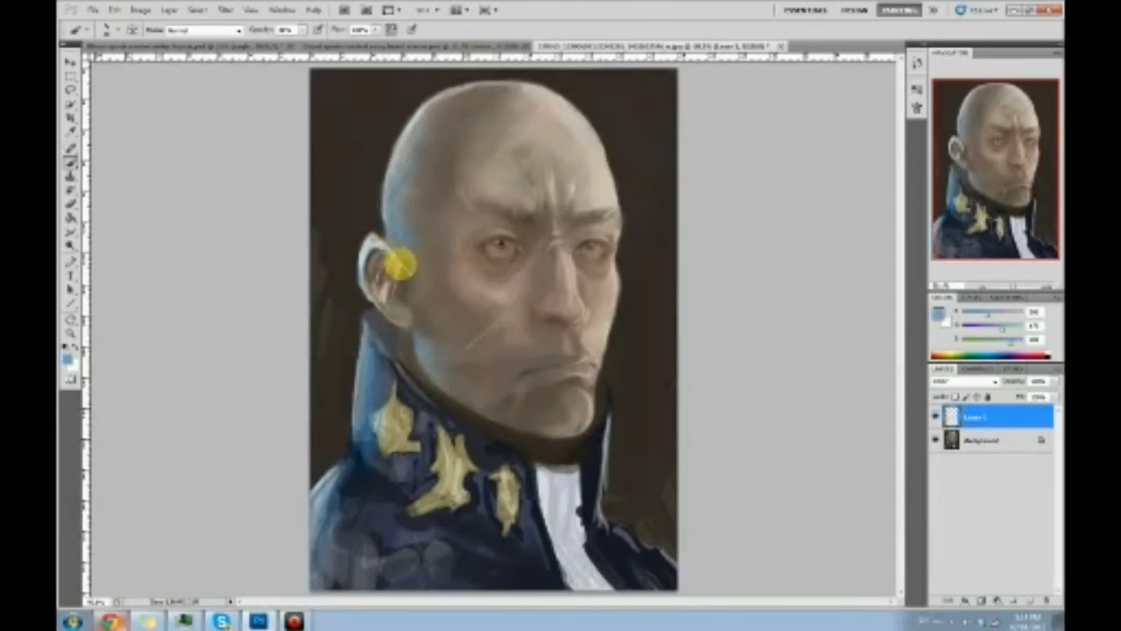
key("e")
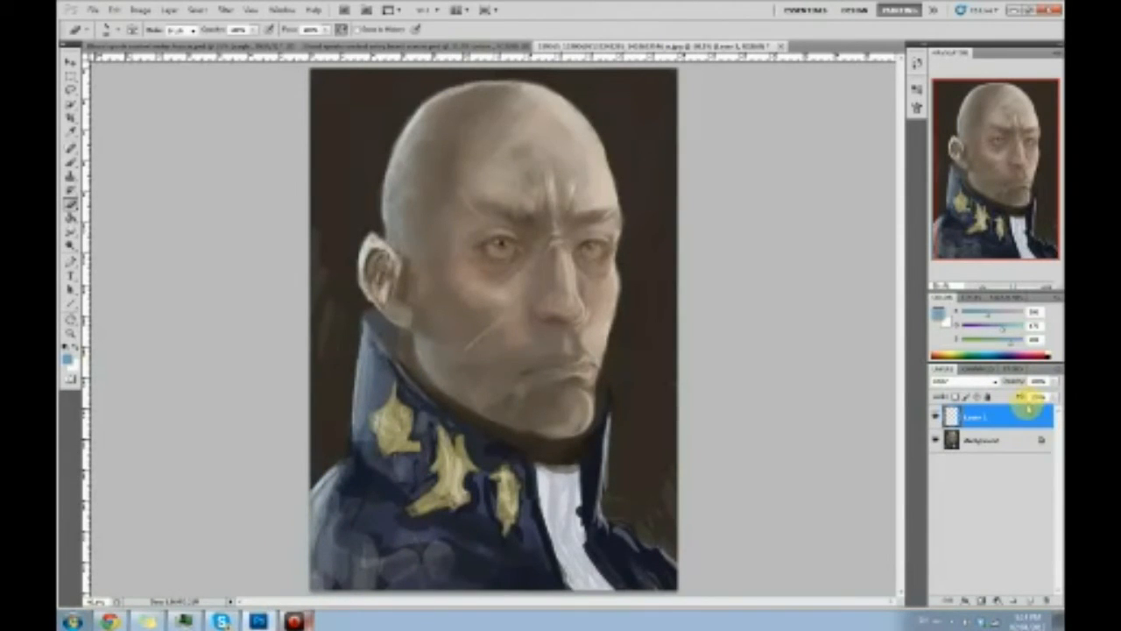
left_click(934, 417)
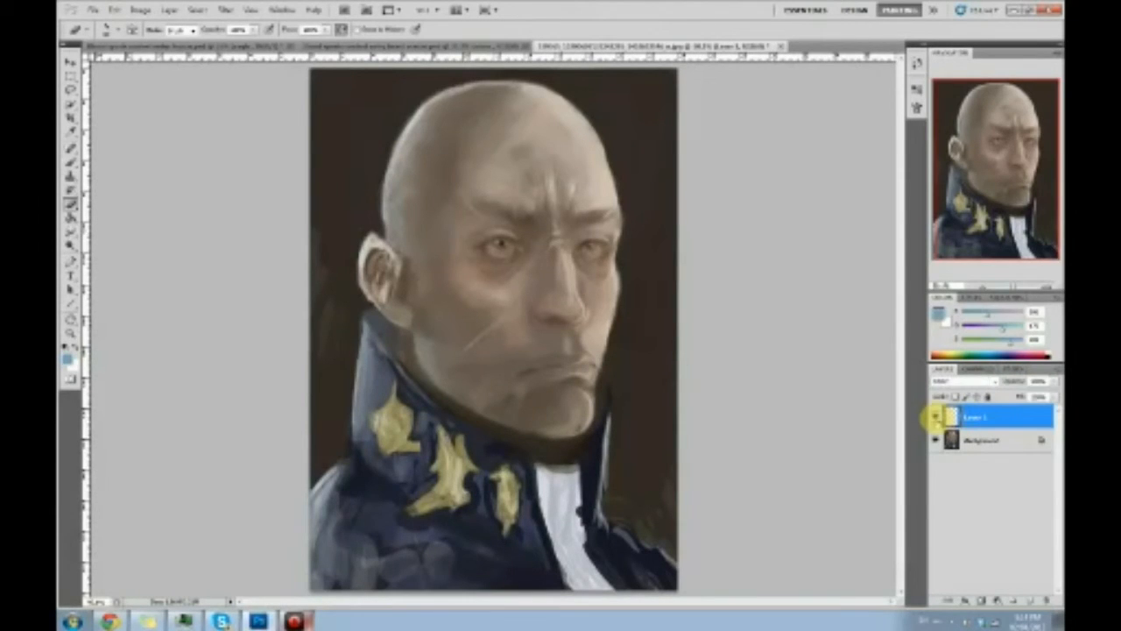
right_click(1005, 418)
left_click(1007, 387)
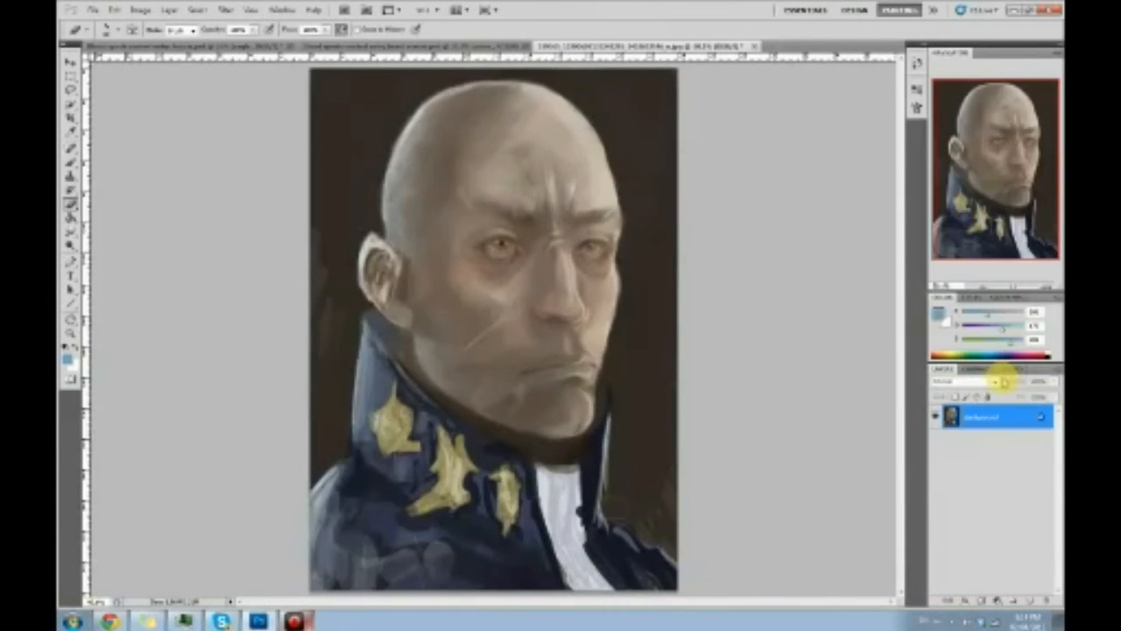
Add a new layer, choose a warm red as the painting colour and paint over the inside of the ear
key("b")
left_click(382, 257, "alt")
left_click(1030, 599)
left_click(989, 382)
left_click(1009, 309)
mouse_move(380, 253)
left_mouse_down()
mouse_move(376, 263)
mouse_move(408, 265)
left_mouse_up()
Change the new layer's blend mode, finish tinting the inner ear red and merge the layer into the background
left_click(964, 382)
left_click(960, 361)
mouse_move(385, 276)
left_mouse_down()
mouse_move(394, 305)
mouse_move(382, 260)
mouse_move(379, 305)
mouse_move(373, 258)
mouse_move(371, 275)
mouse_move(393, 260)
mouse_move(383, 317)
mouse_move(385, 258)
left_mouse_up()
key("o")
key("b")
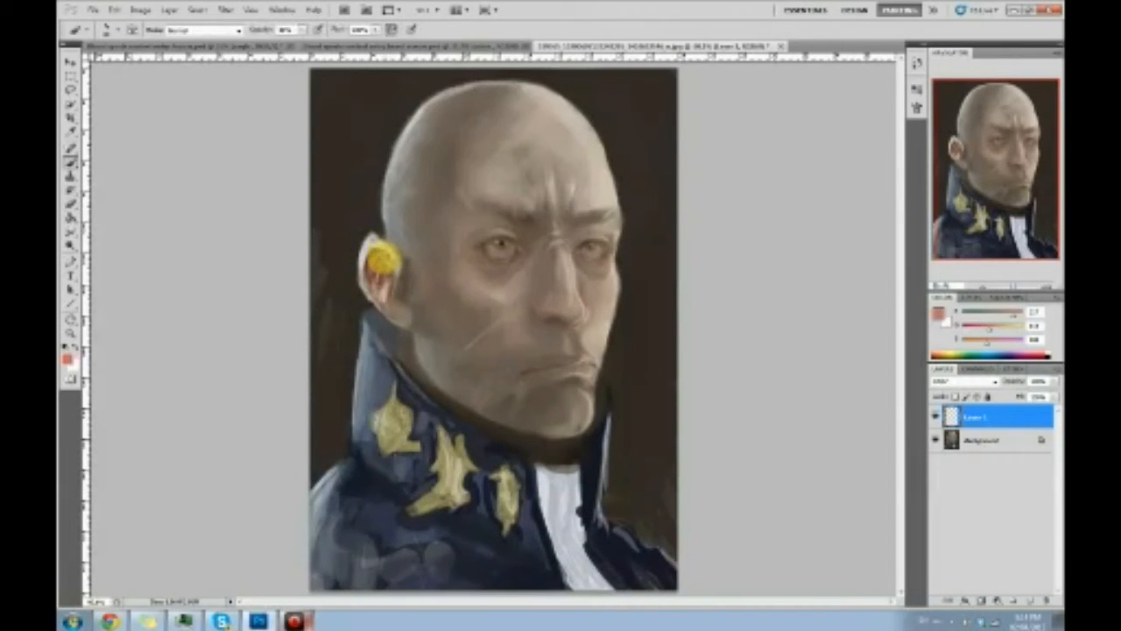
right_click(1001, 419)
left_click(1010, 386)
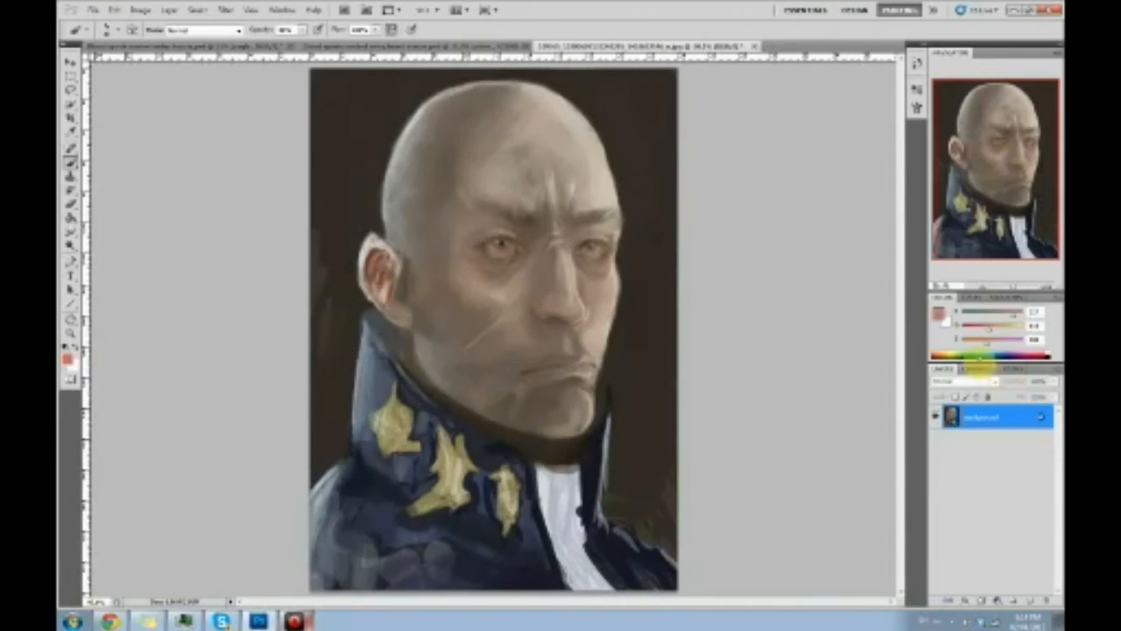
Paint the inner folds of the ear with sampled reddish and skin tones and darken the ear opening
left_click(383, 253, "alt")
mouse_move(382, 255)
left_mouse_down()
mouse_move(361, 281)
mouse_move(365, 246)
mouse_move(382, 309)
mouse_move(391, 275)
mouse_move(499, 240)
mouse_move(404, 198)
mouse_move(407, 283)
mouse_move(401, 303)
mouse_move(391, 278)
left_mouse_up()
left_click(369, 292, "alt")
left_click(383, 291, "alt")
left_click(390, 272, "alt")
left_click(502, 243, "alt")
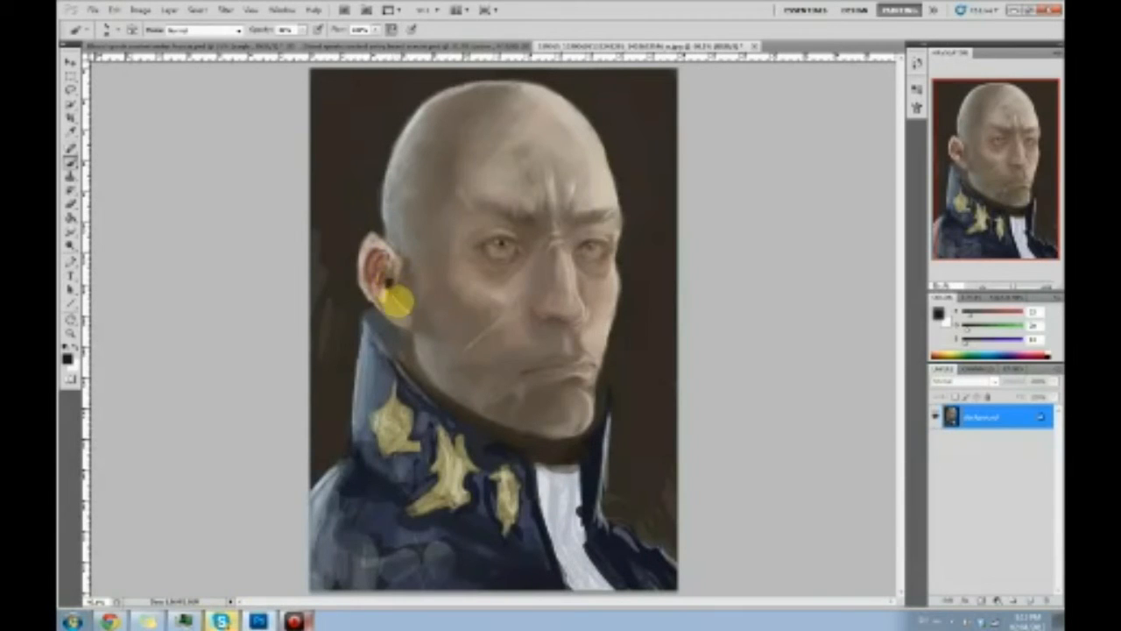
Smooth the earlobe and the outer rim of the ear using colours sampled from the surrounding skin and background
left_click(377, 287, "alt")
left_click_drag(388, 305, 392, 317)
mouse_move(373, 258)
left_mouse_down()
mouse_move(374, 222)
mouse_move(340, 252)
mouse_move(353, 301)
mouse_move(360, 292)
mouse_move(383, 322)
left_mouse_up()
left_click(374, 218, "alt")
Deepen the portrait's dark tones with a Levels adjustment by slightly raising the black input level
key("ctrl+l")
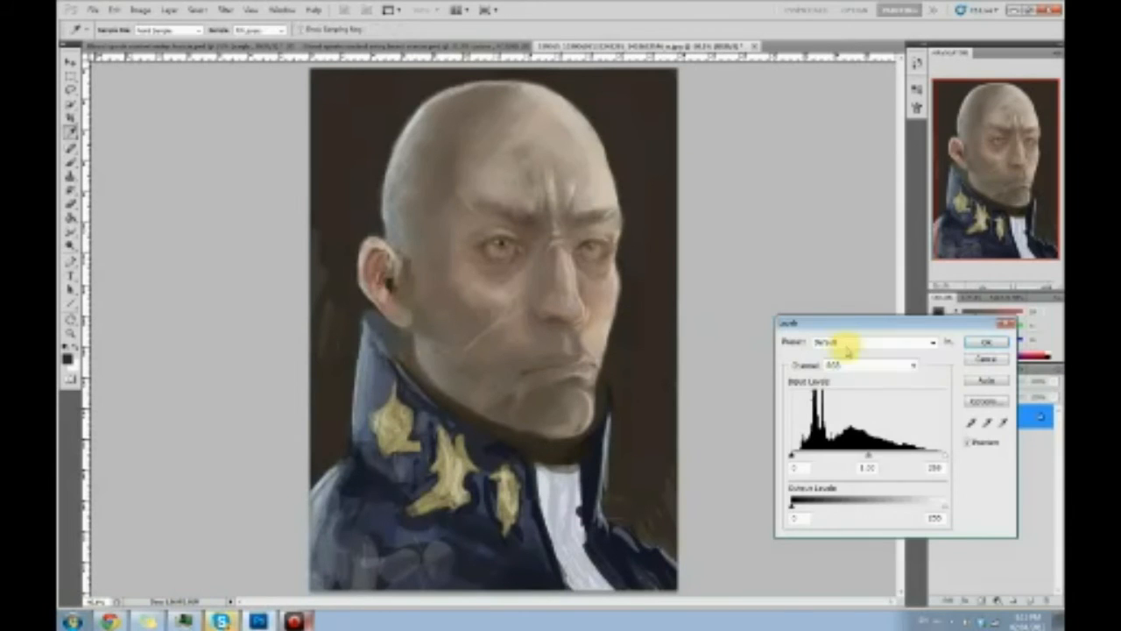
mouse_move(799, 452)
left_mouse_down()
mouse_move(783, 456)
mouse_move(795, 456)
left_mouse_up()
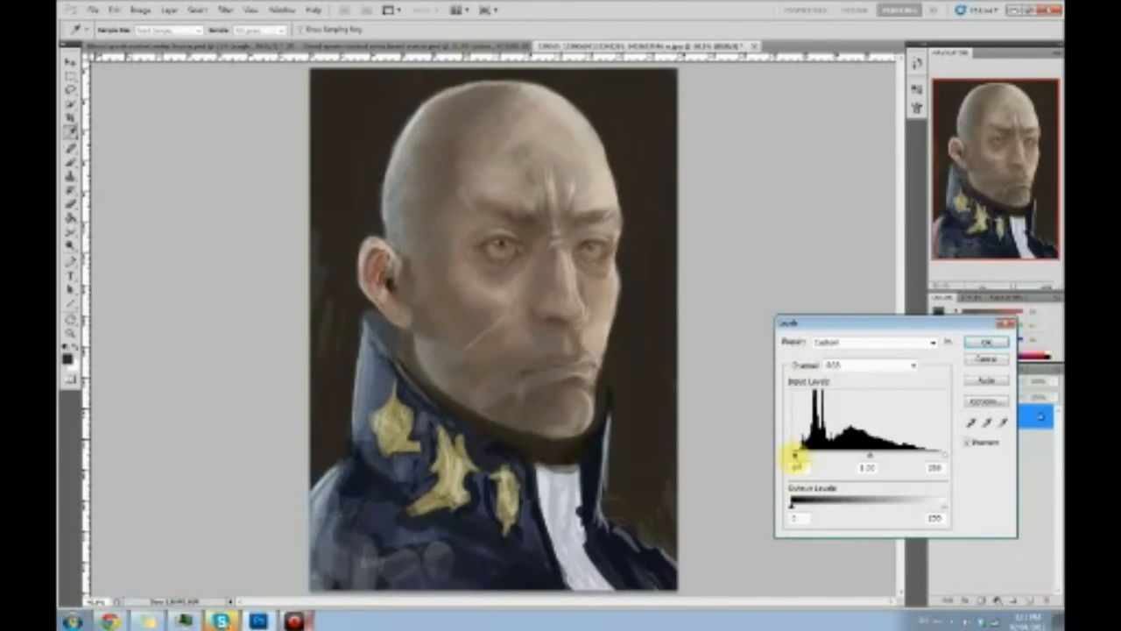
left_click(986, 342)
Darken the background beside the head with the Burn tool set to Shadows, and save the file
left_click(70, 235)
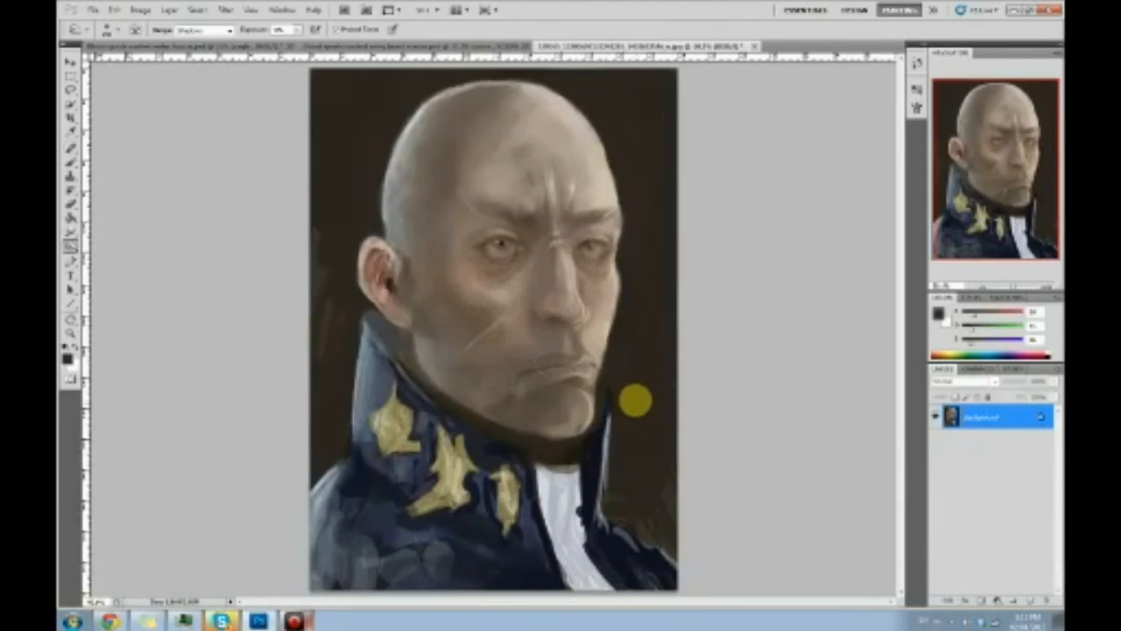
key("ctrl+s")
left_click(630, 168)
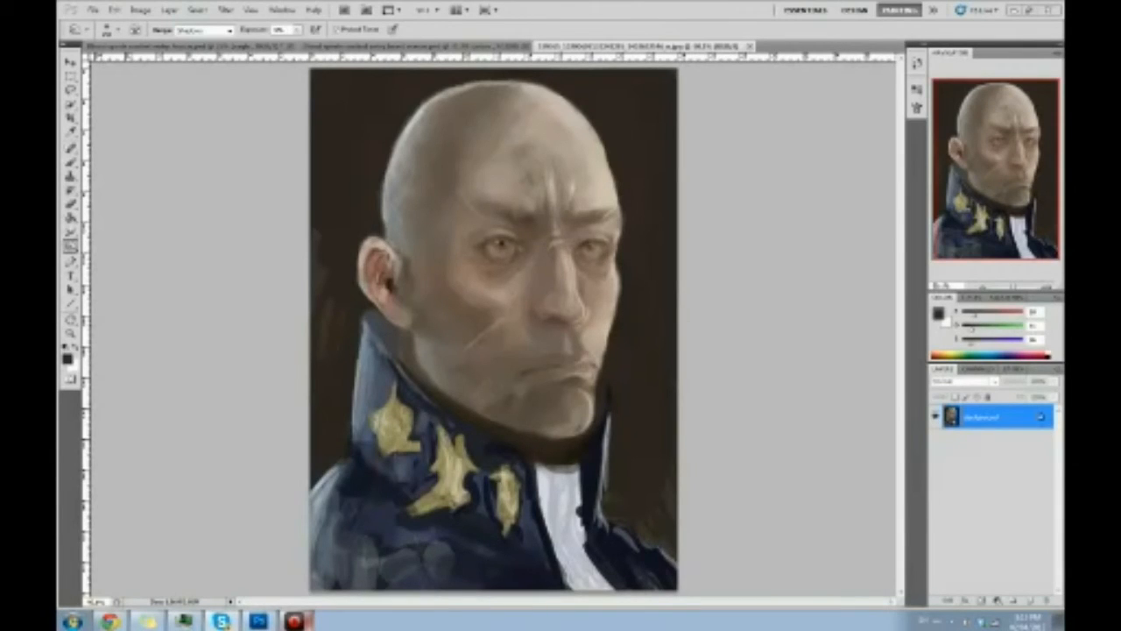
Compare the originally opened portrait with the repainted version twice through the history, returning to the latest state
left_click(916, 63)
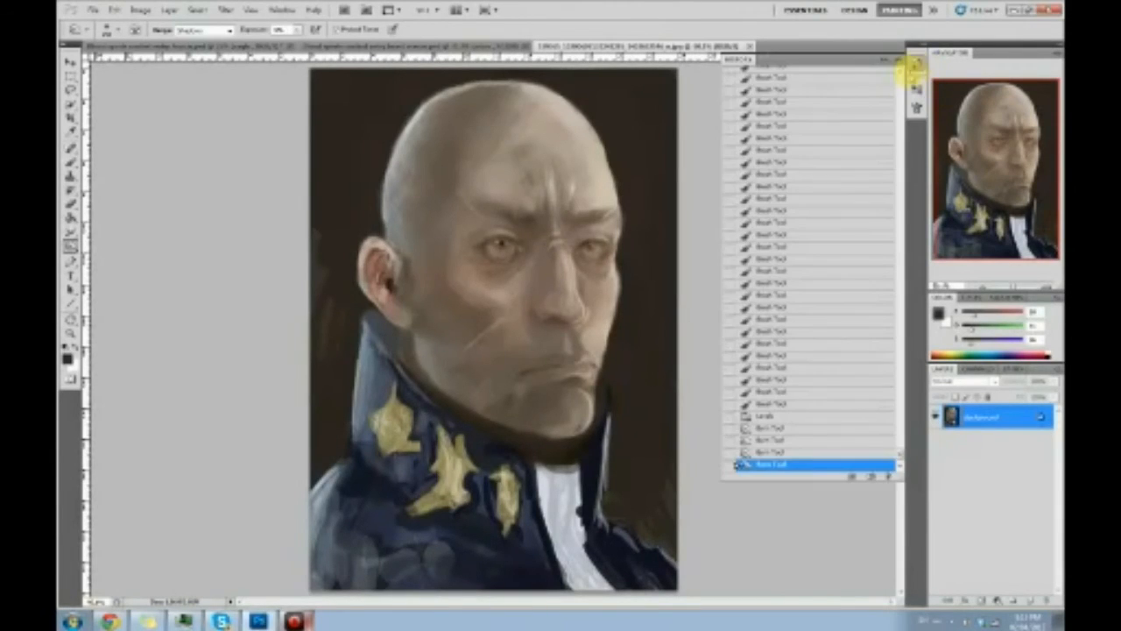
mouse_move(895, 463)
left_mouse_down()
mouse_move(914, 263)
mouse_move(902, 77)
left_mouse_up()
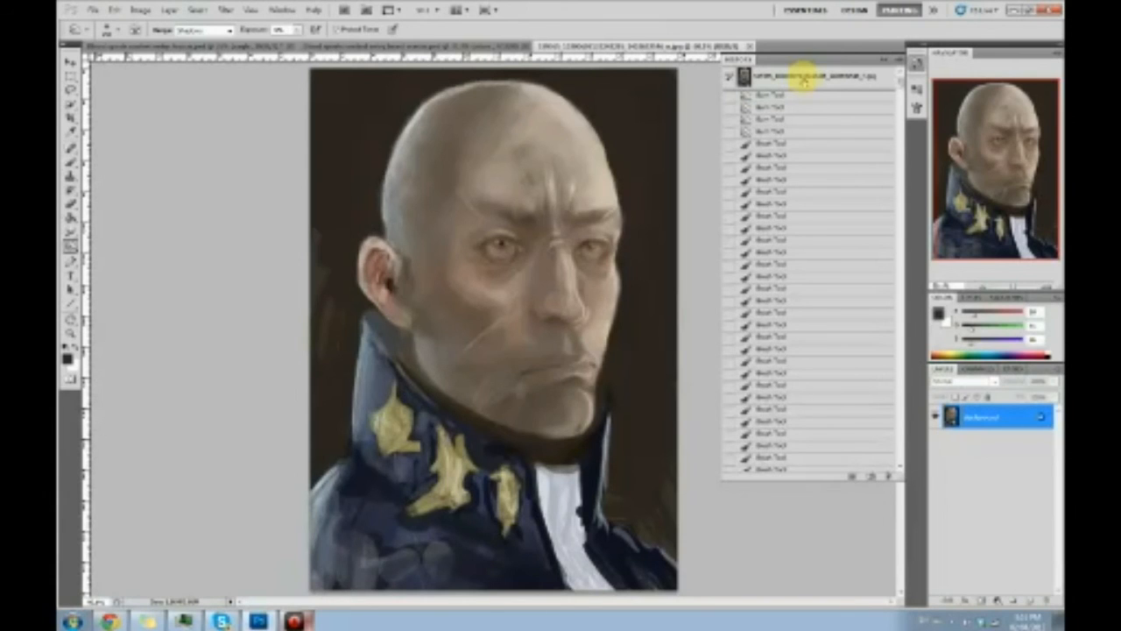
left_click(804, 77)
left_click_drag(900, 79, 902, 465)
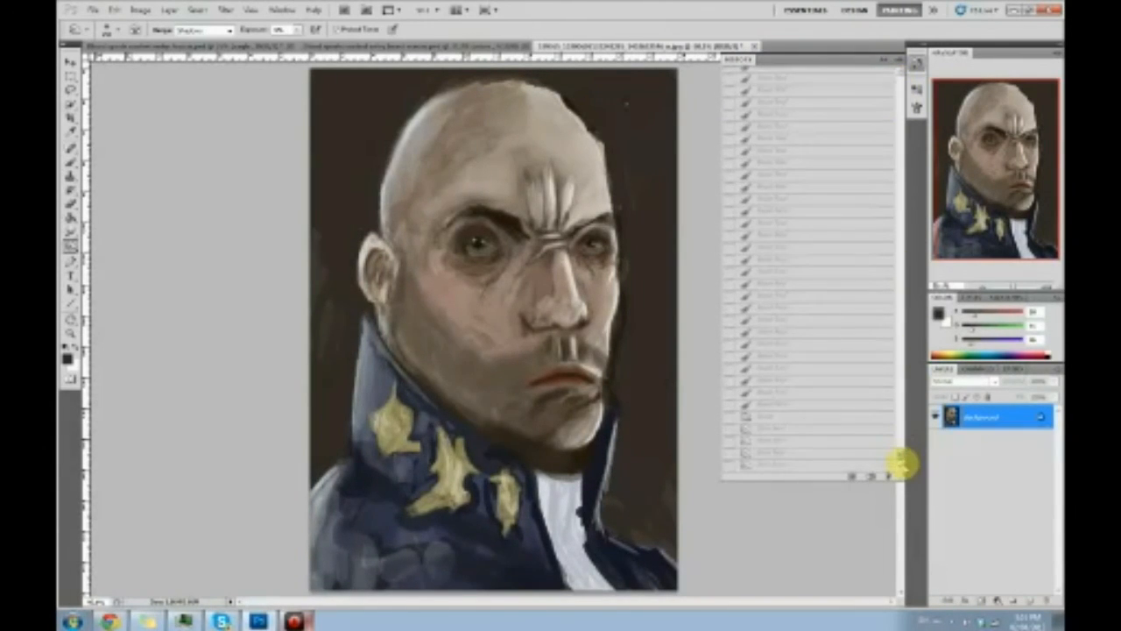
left_click(841, 463)
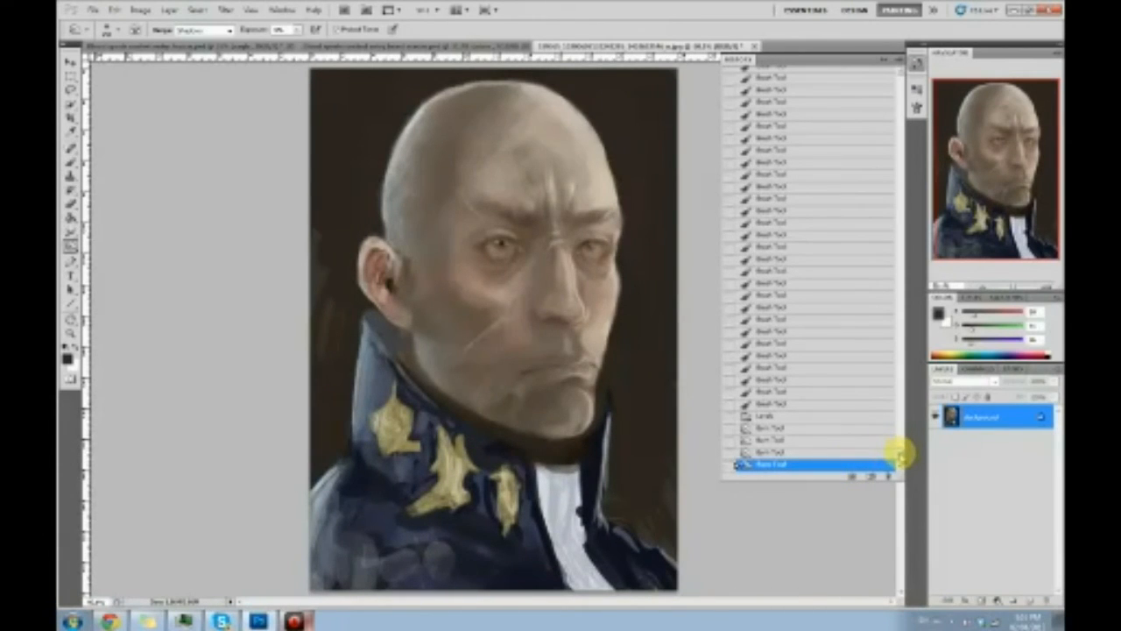
left_click_drag(896, 460, 915, 76)
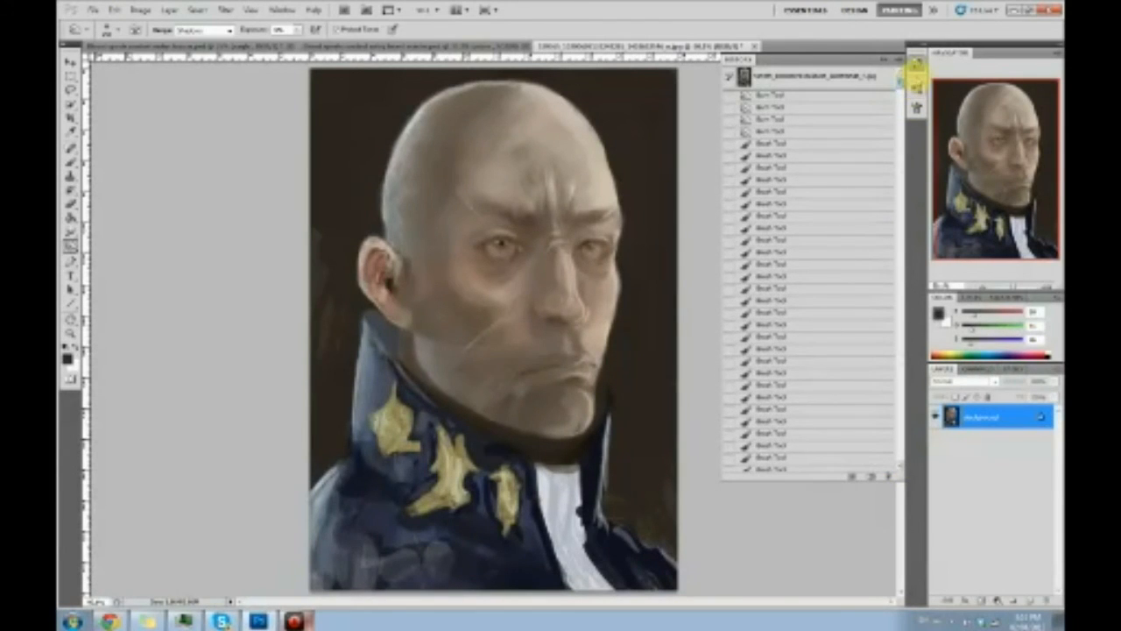
left_click(861, 76)
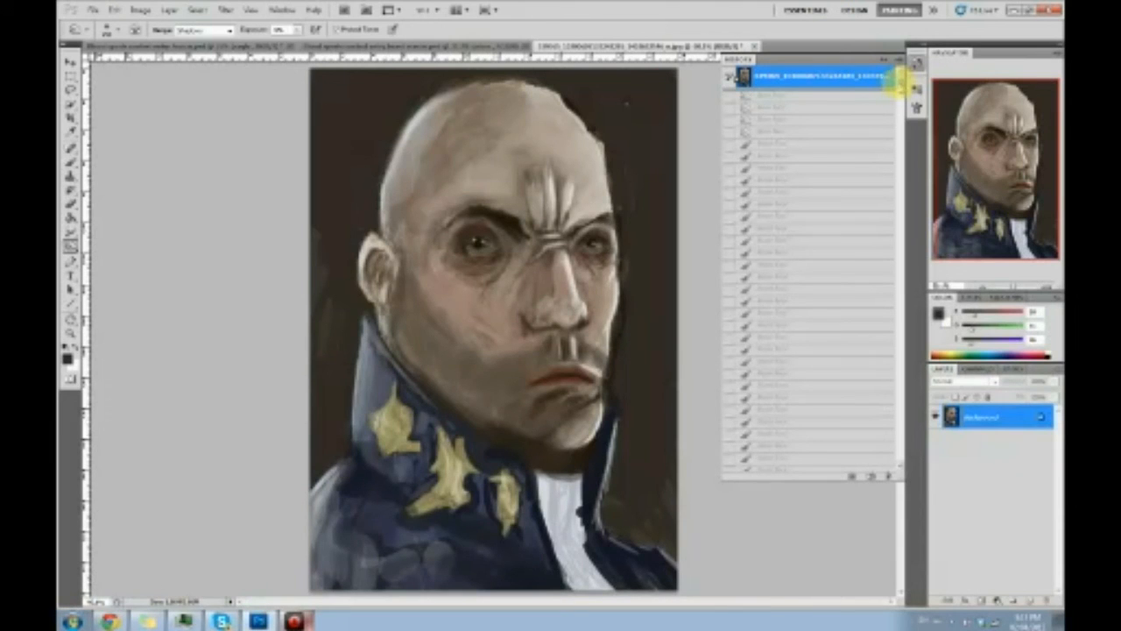
left_click_drag(897, 81, 873, 473)
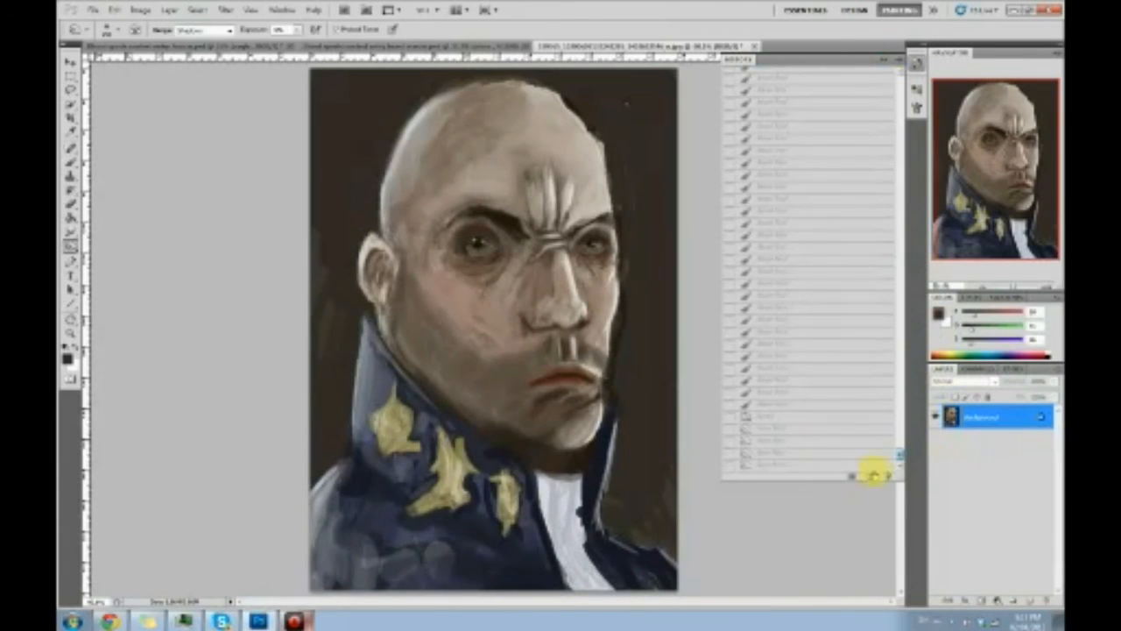
left_click(768, 464)
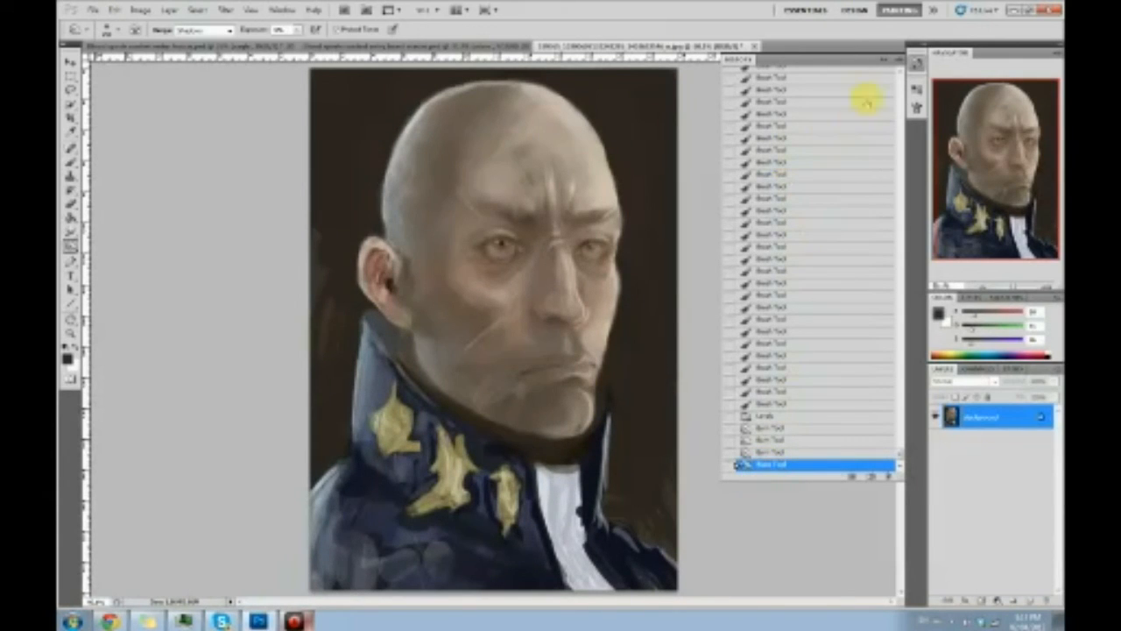
left_click(889, 59)
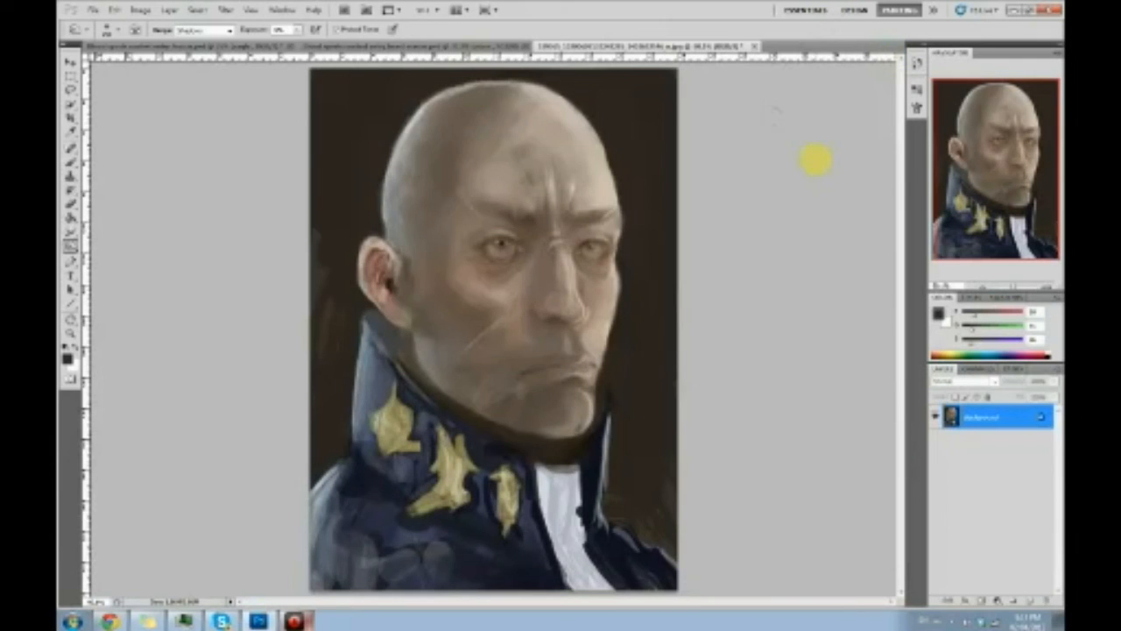
Brighten the irises of both eyes using the Dodge tool set to Highlights
left_click_drag(70, 237, 110, 243)
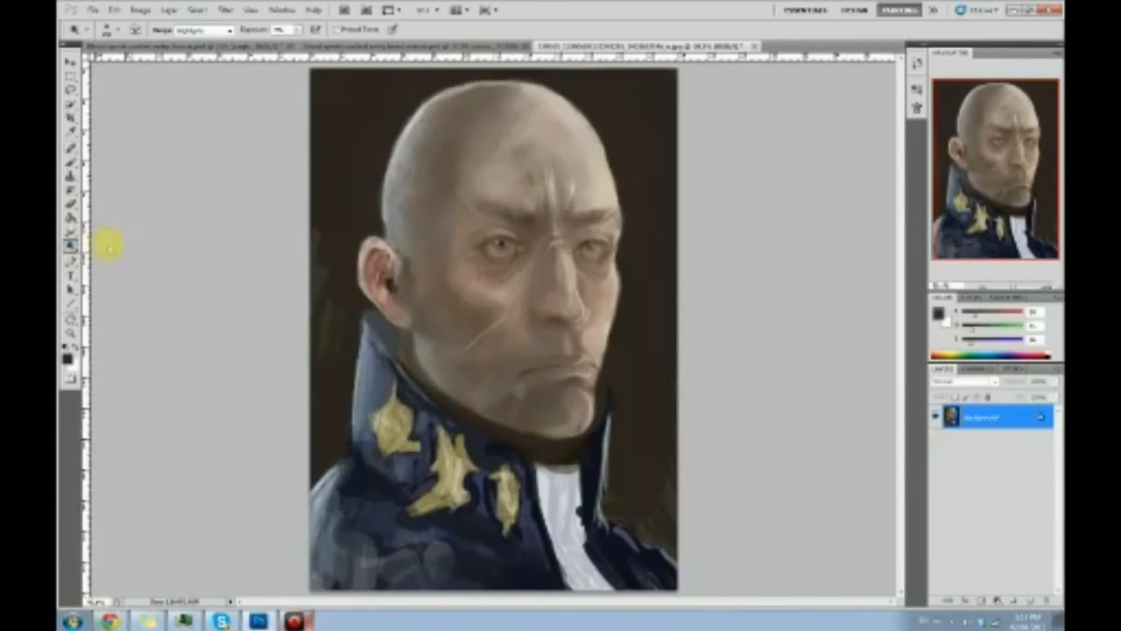
left_click_drag(597, 249, 506, 246)
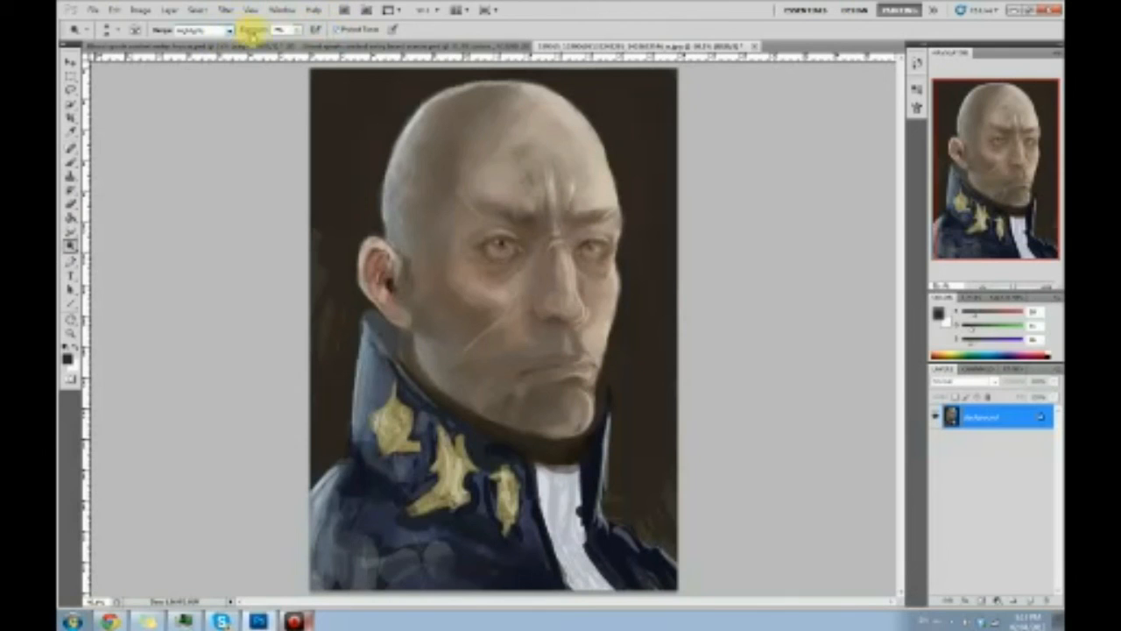
left_click_drag(497, 238, 511, 250)
mouse_move(590, 247)
left_mouse_down()
mouse_move(704, 277)
mouse_move(591, 255)
left_mouse_up()
left_click_drag(498, 248, 502, 307)
Undo the last two dodge strokes and brighten the iris of the eye nearer the ear again
key("ctrl+alt+z")
key("ctrl+alt+z")
mouse_move(501, 239)
left_mouse_down()
mouse_move(660, 378)
mouse_move(618, 323)
mouse_move(501, 262)
left_mouse_up()
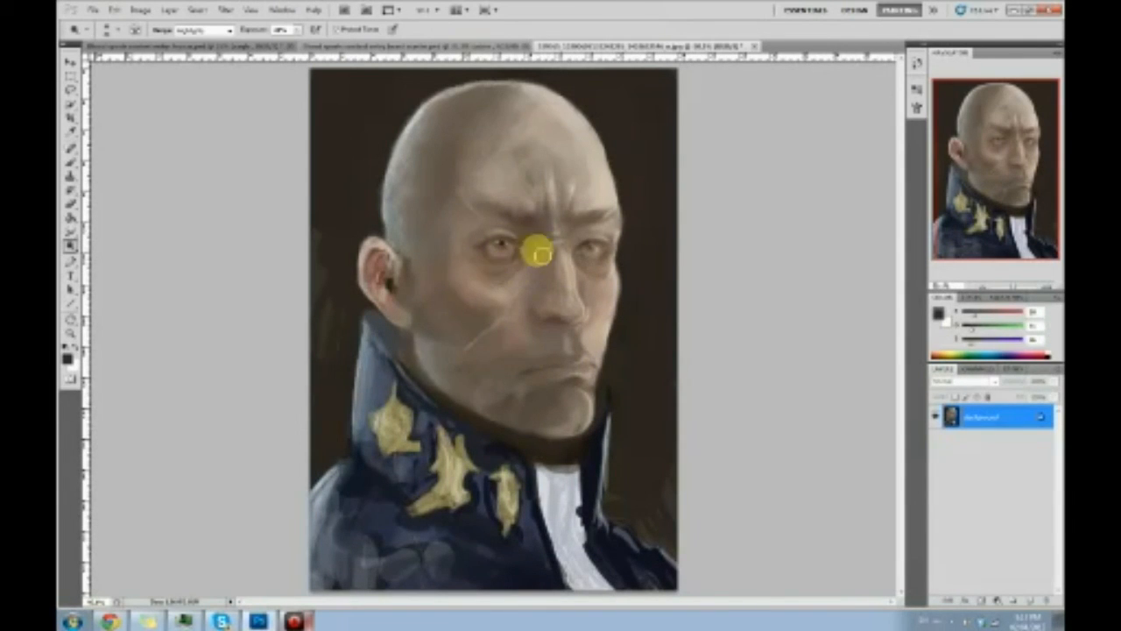
Lower the Dodge tool's exposure and softly brighten the upper forehead and crown of the head
left_click(299, 30)
left_click_drag(303, 41, 282, 43)
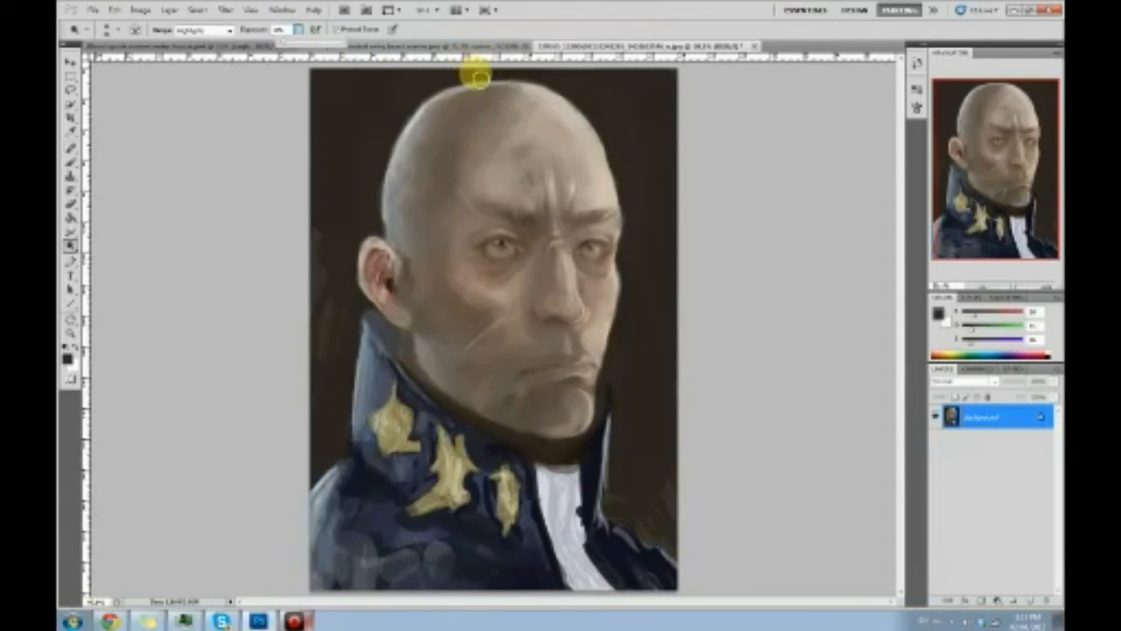
mouse_move(467, 89)
left_mouse_down()
mouse_move(463, 114)
mouse_move(478, 135)
left_mouse_up()
left_click(474, 134)
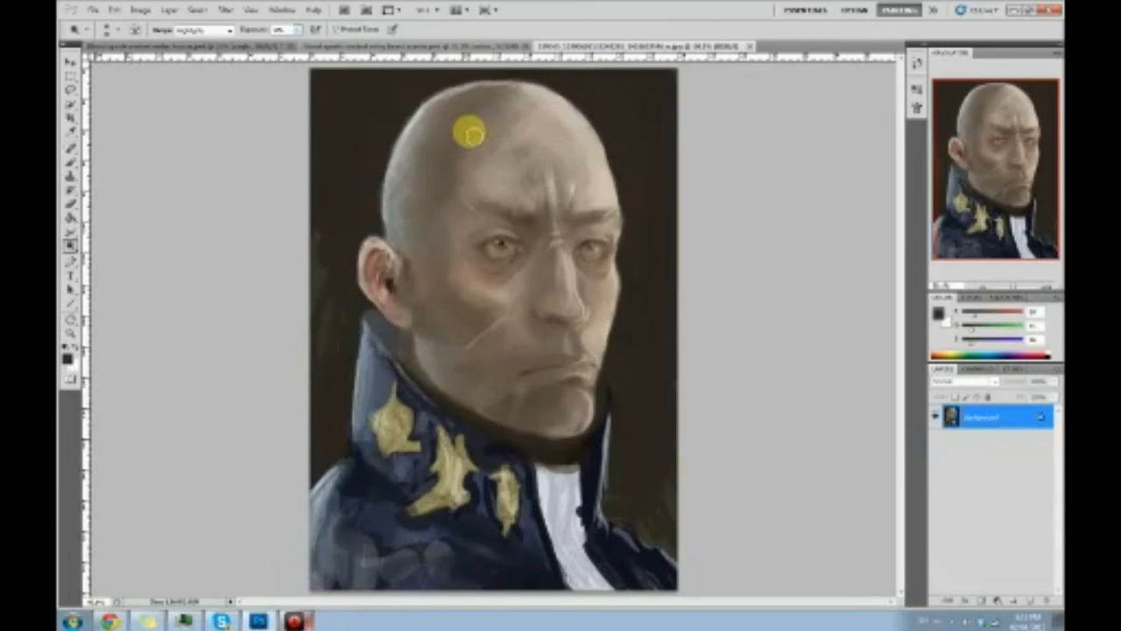